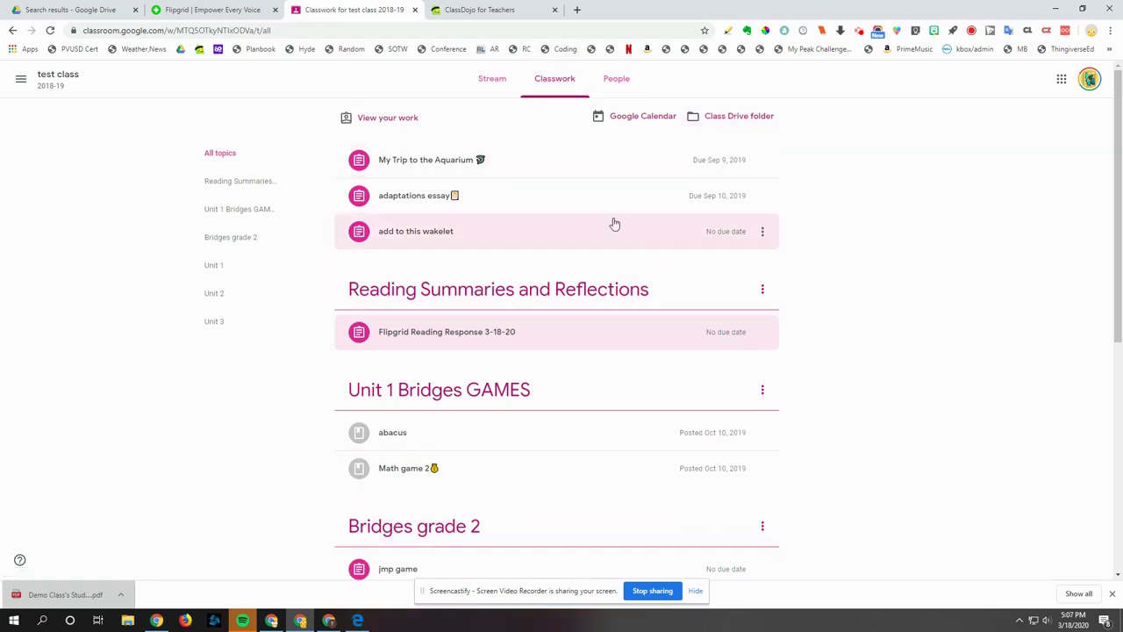
Open the Flipgrid link from the "Flipgrid Reading Response 3-18-20" assignment and log in with the Google account
left_click(463, 336)
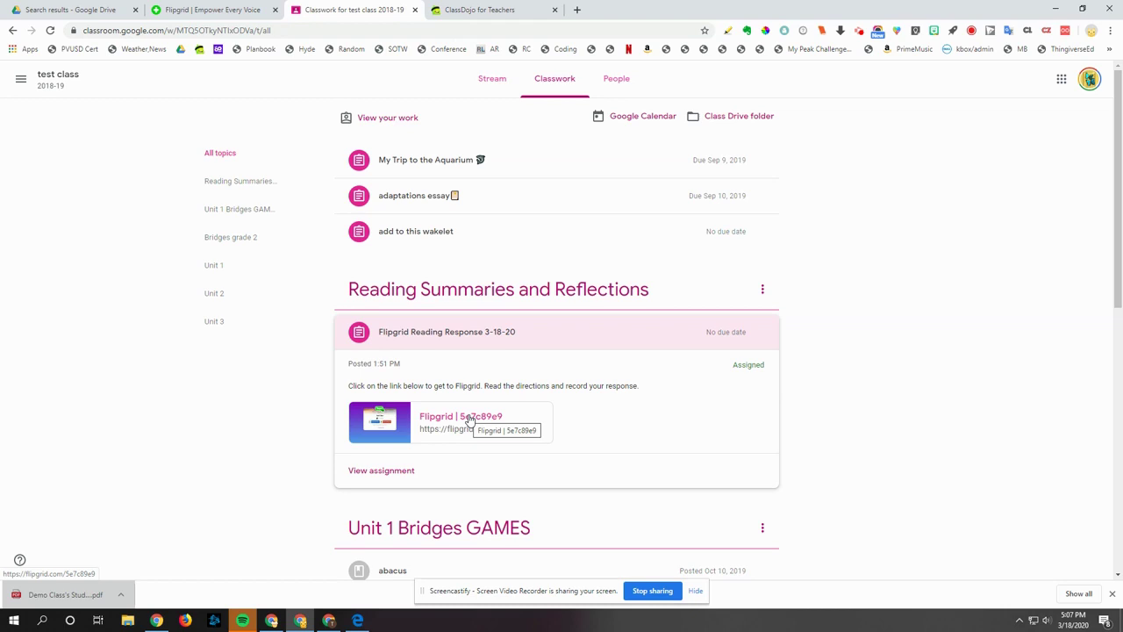
left_click(469, 421)
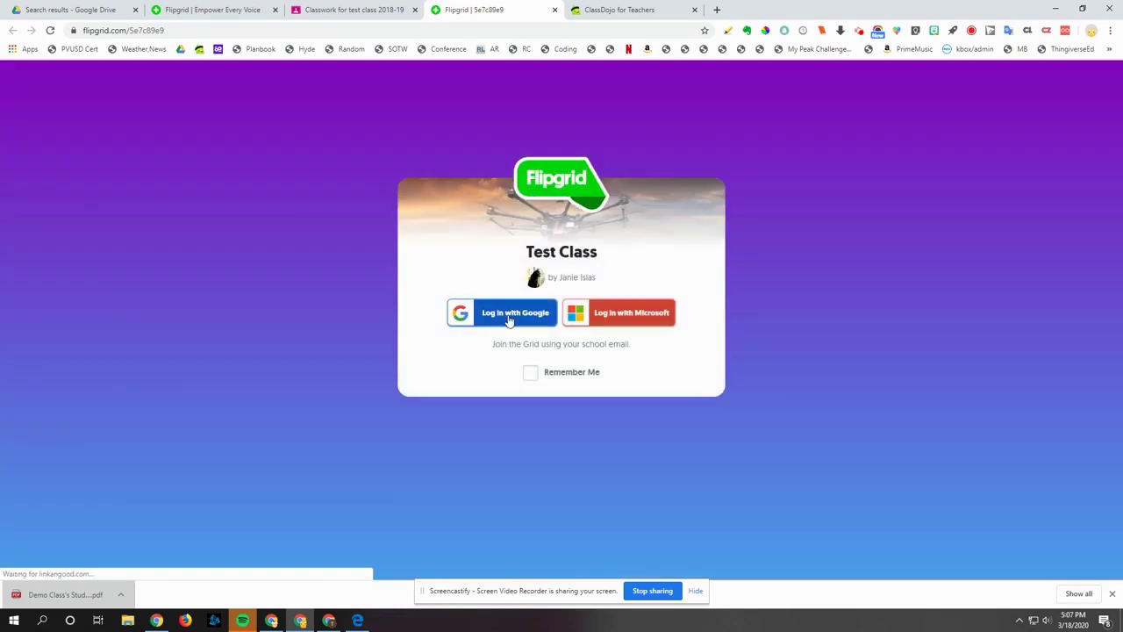
left_click(508, 318)
left_click(527, 255)
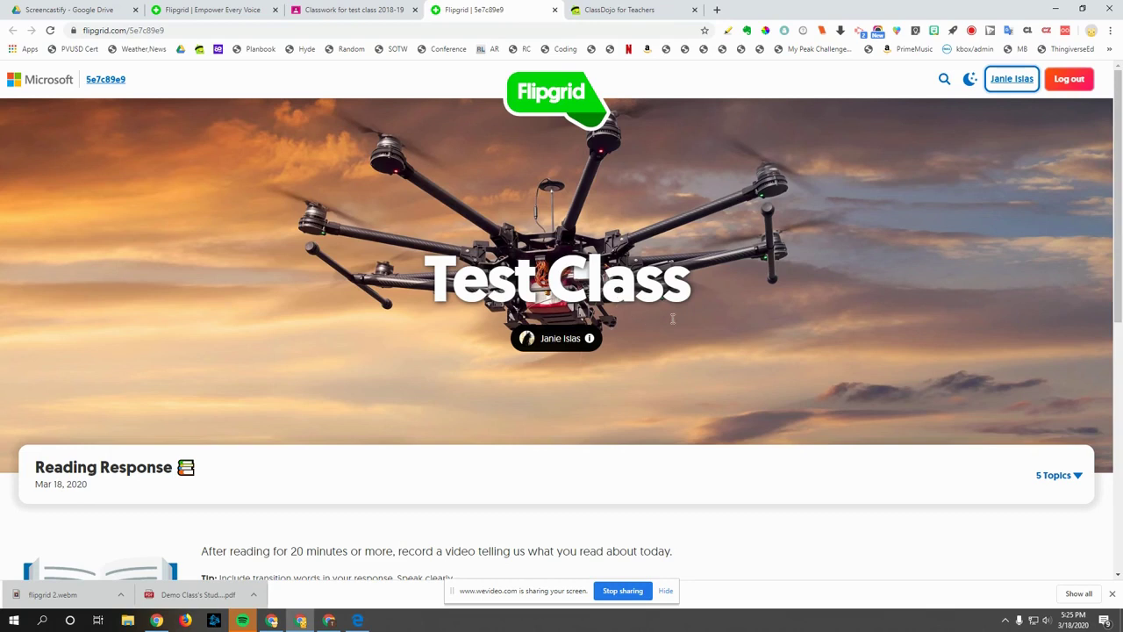
Play part of the Reading Response directions aloud in the immersive reader and set the voice speed to 0.75
scroll(683, 333, "down", 3)
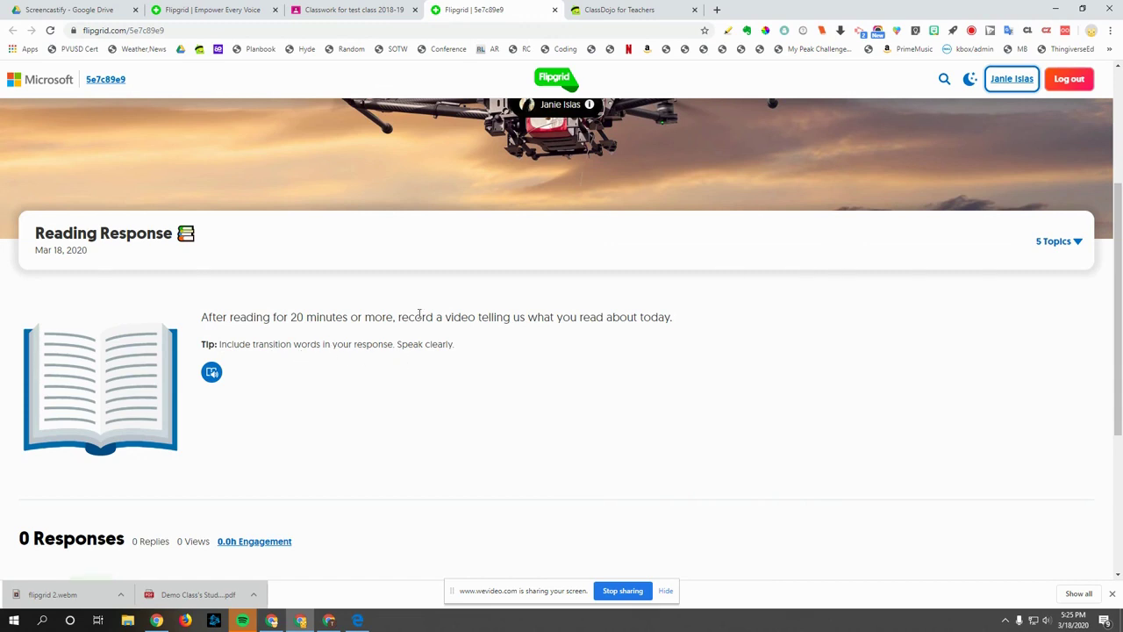
left_click(212, 373)
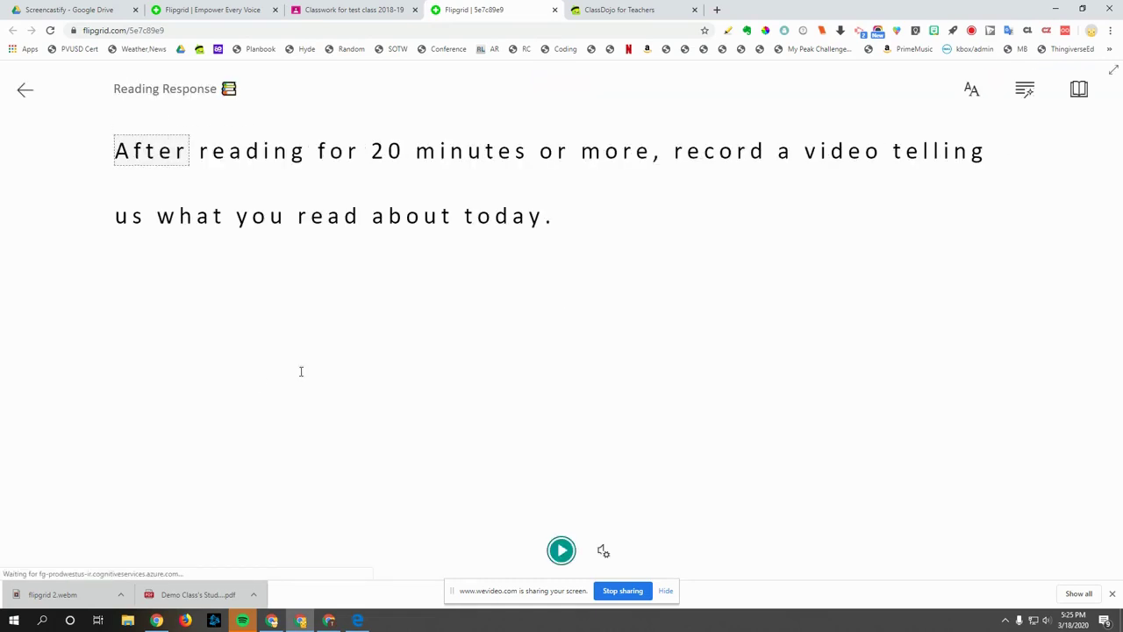
left_click(561, 552)
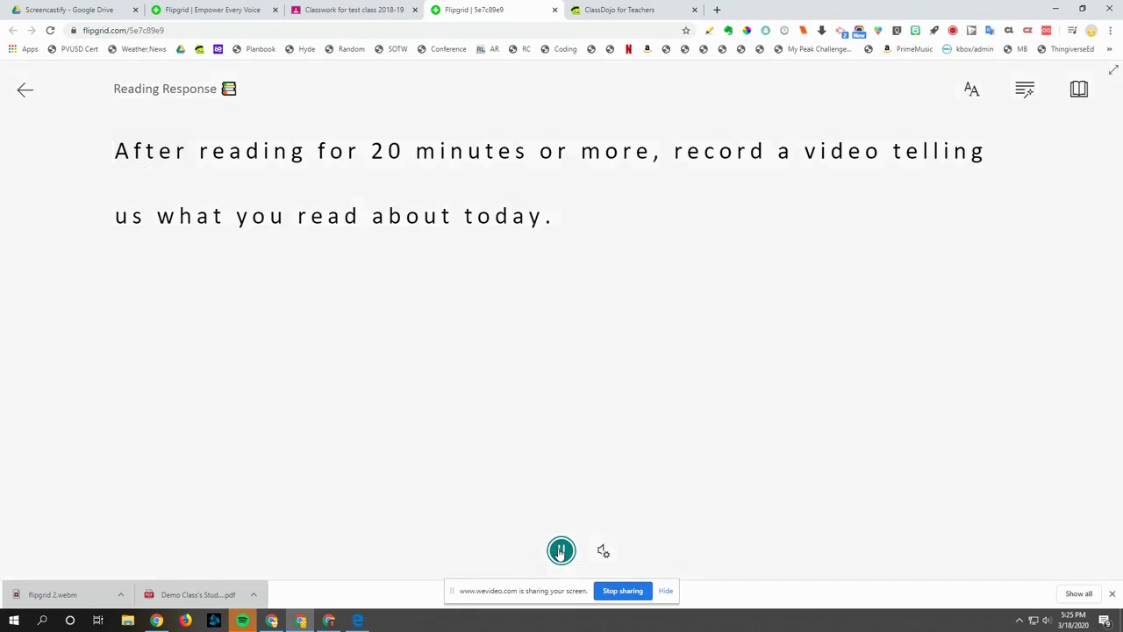
left_click(561, 551)
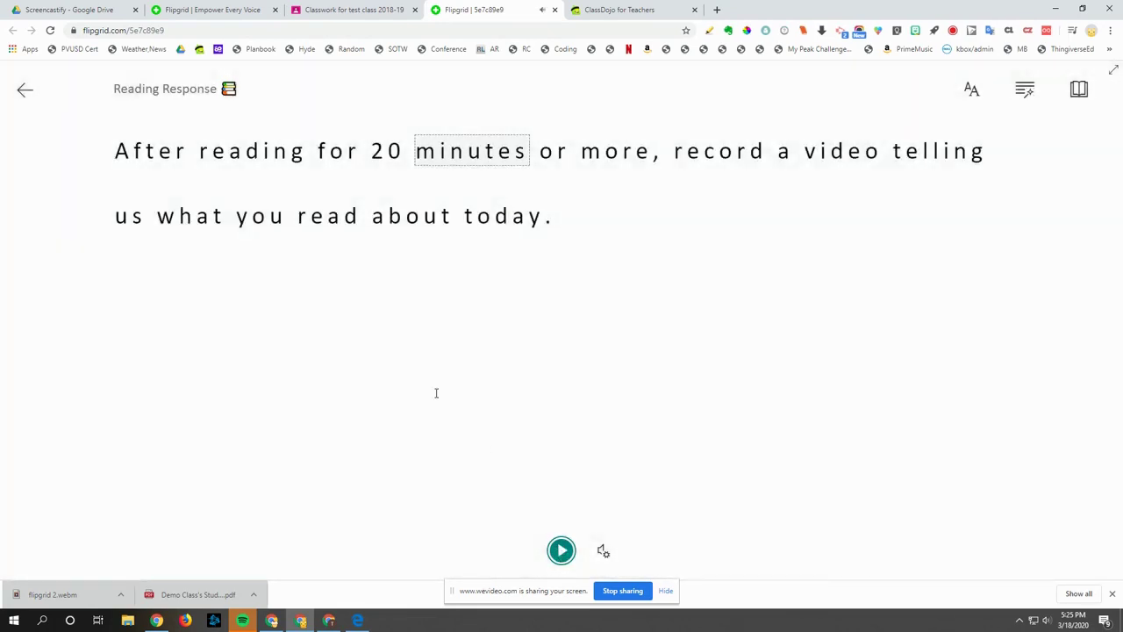
left_click(603, 550)
mouse_move(565, 415)
left_mouse_down()
mouse_move(544, 416)
mouse_move(669, 424)
mouse_move(555, 418)
left_mouse_up()
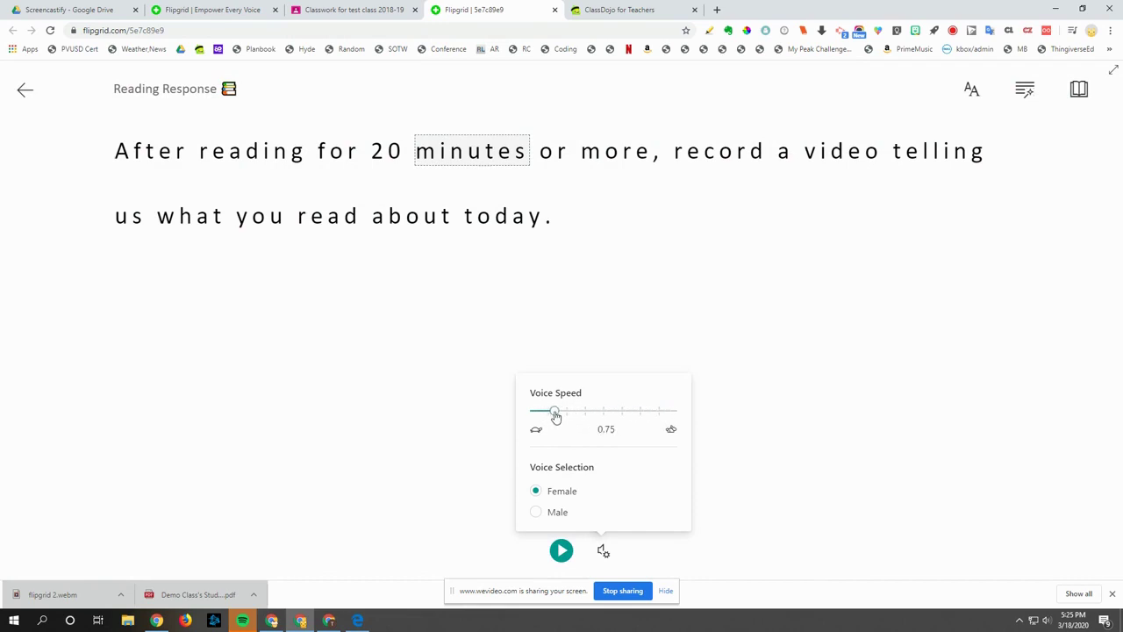
In the reader's text preferences, keep the text size at 42, try the light blue theme and return to the Light theme
left_click(972, 90)
mouse_move(1020, 153)
left_mouse_down()
mouse_move(1036, 154)
mouse_move(998, 157)
mouse_move(1011, 158)
left_mouse_up()
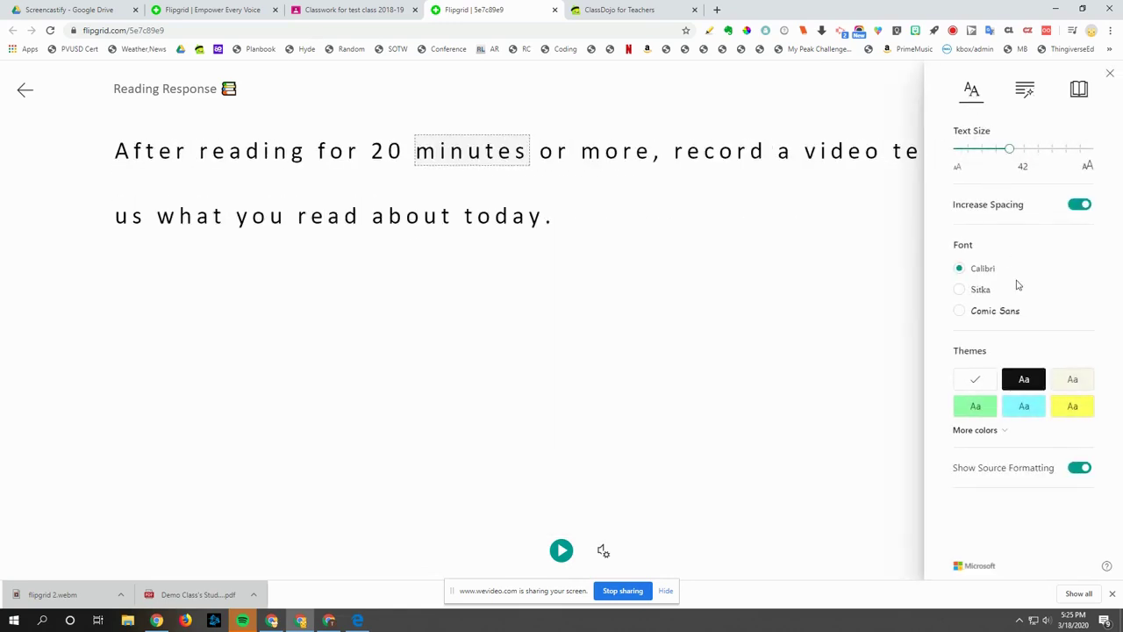
left_click(1024, 406)
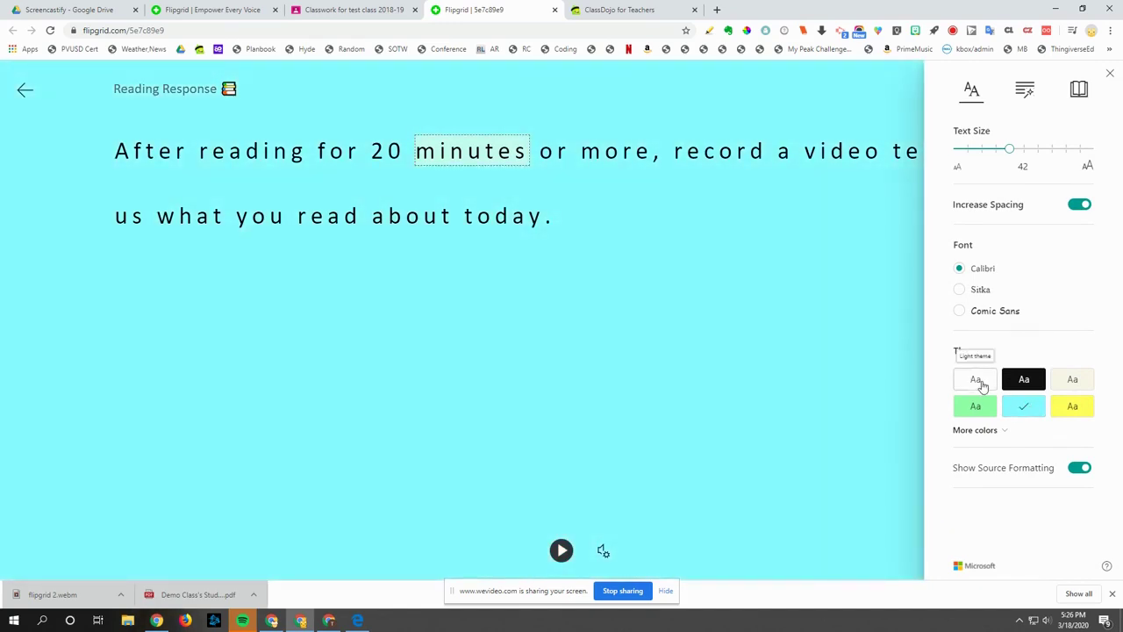
left_click(983, 386)
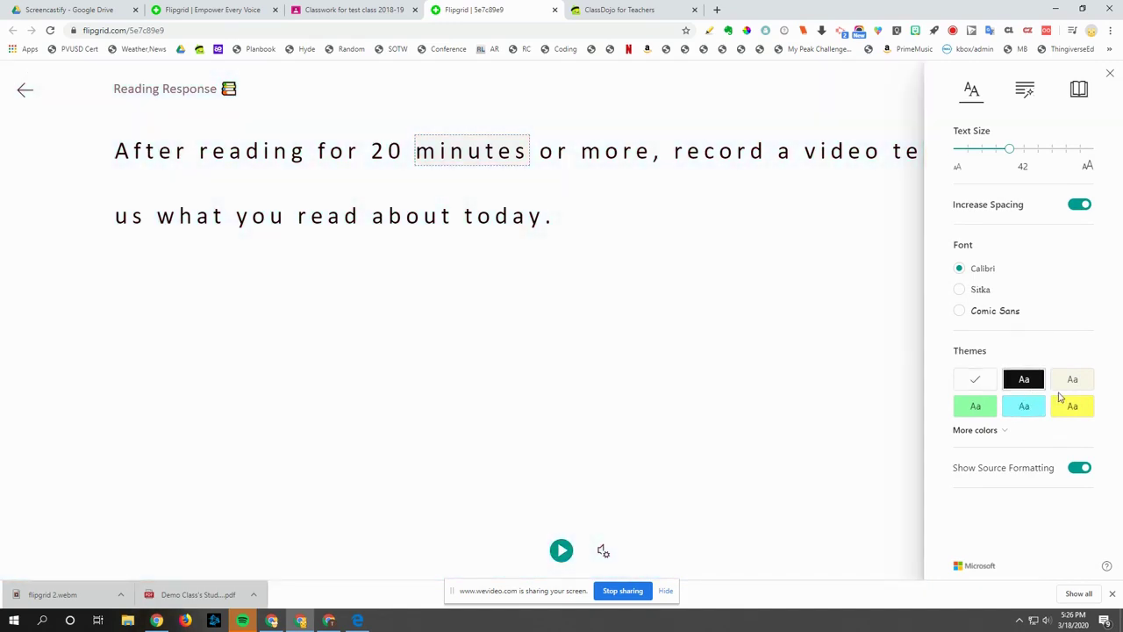
Turn on noun highlighting among the parts of speech for the directions
left_click(1025, 91)
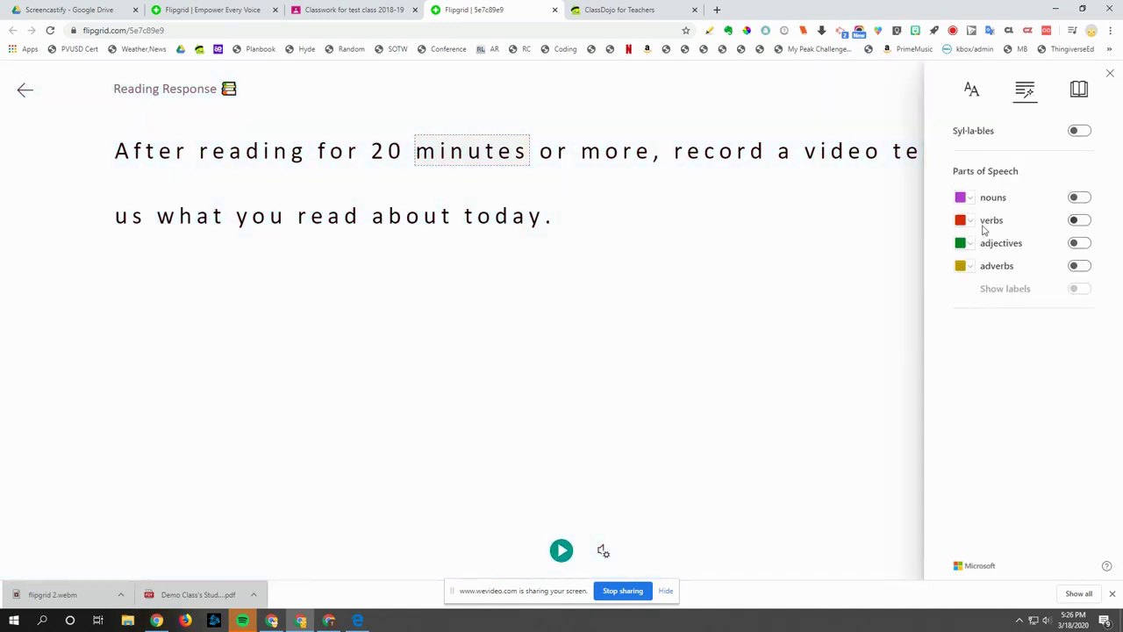
left_click(1079, 198)
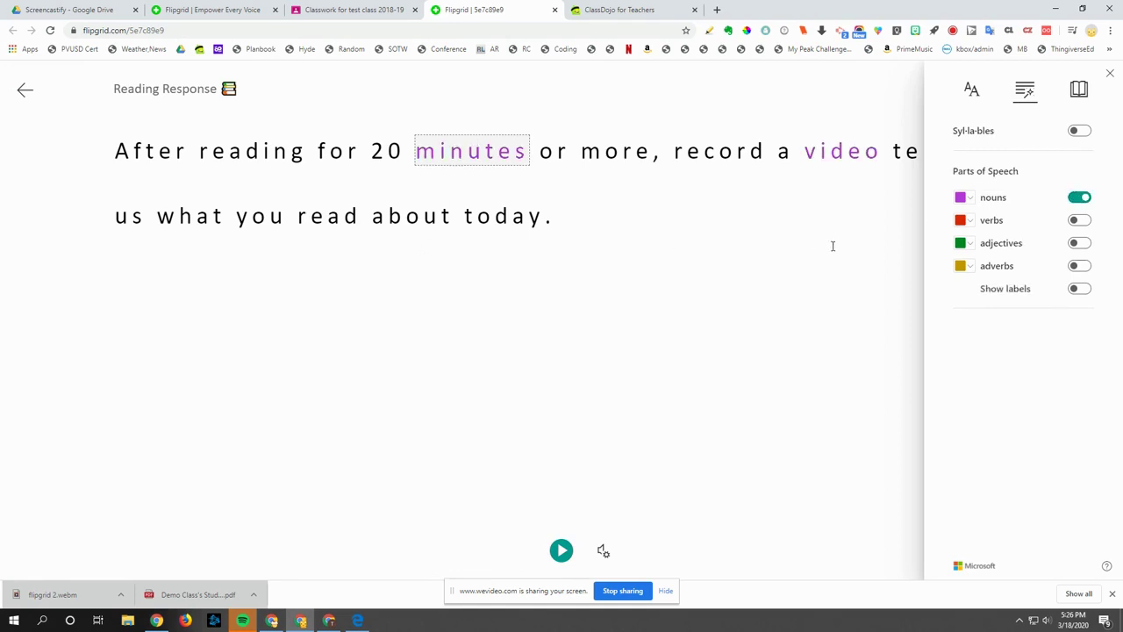
Look up "minutes", "record" and "video" in the picture dictionary, playing the pronunciation of "minutes"
left_click(1079, 91)
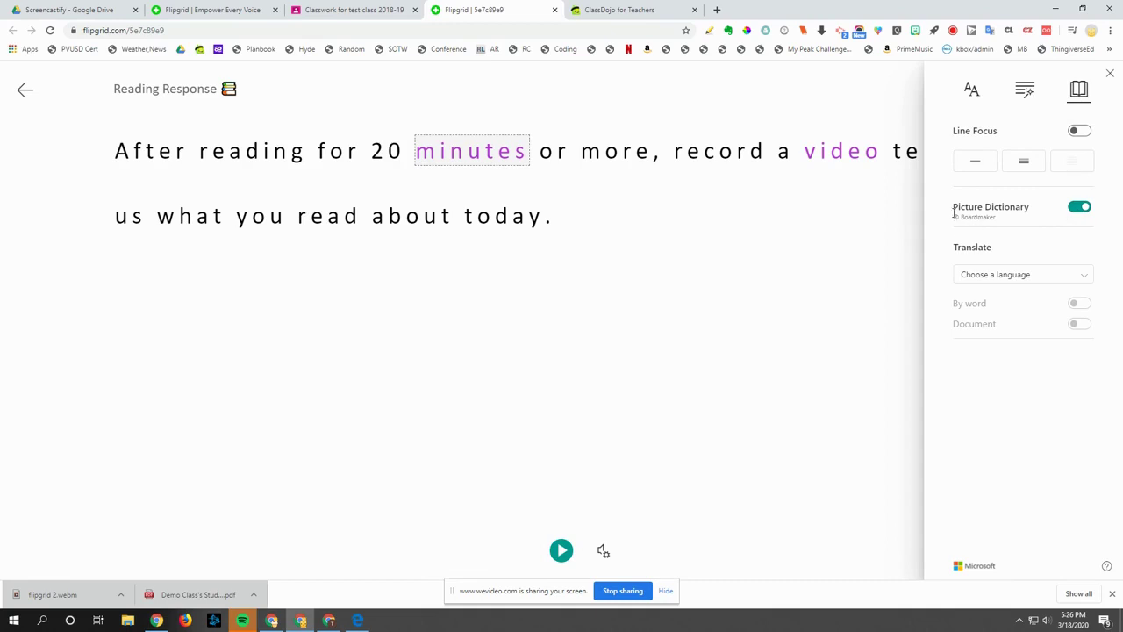
left_click(480, 156)
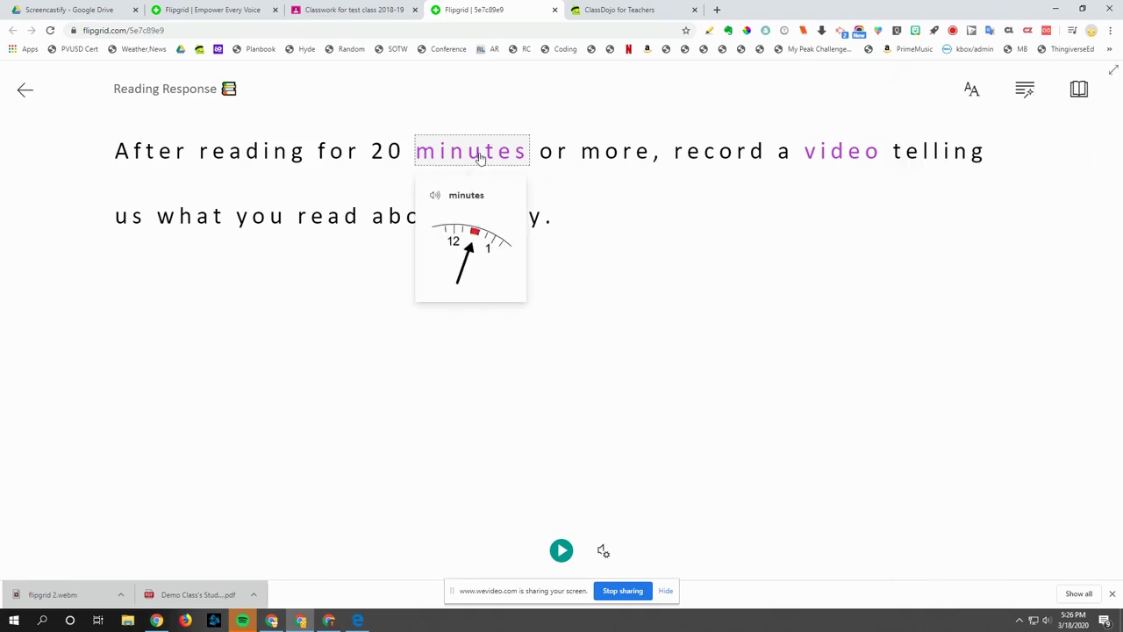
left_click(433, 201)
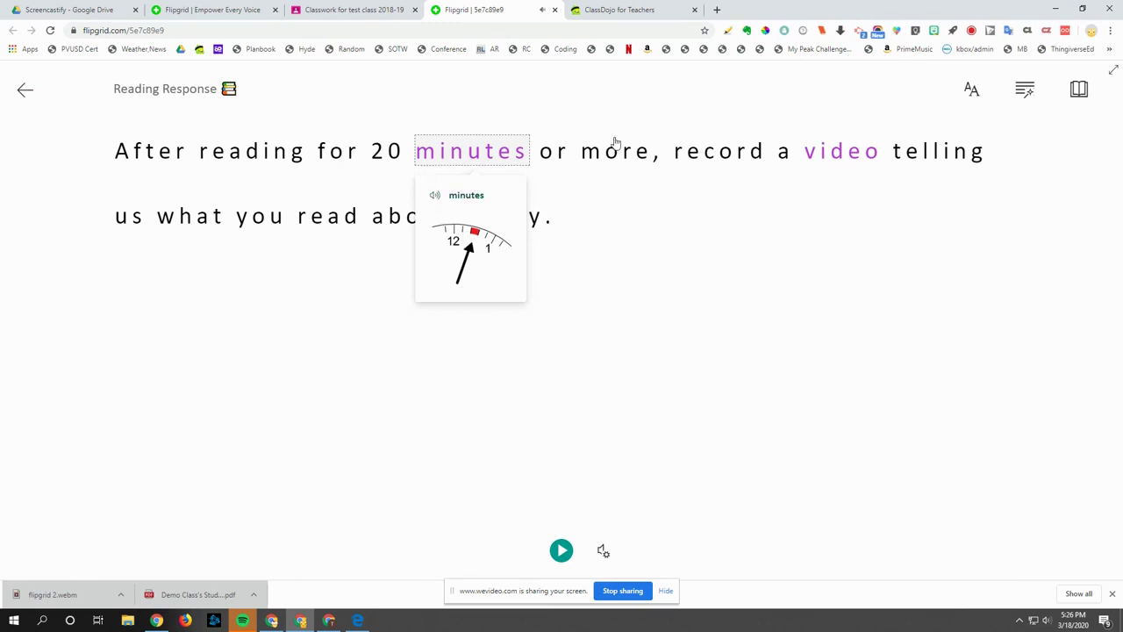
left_click(721, 154)
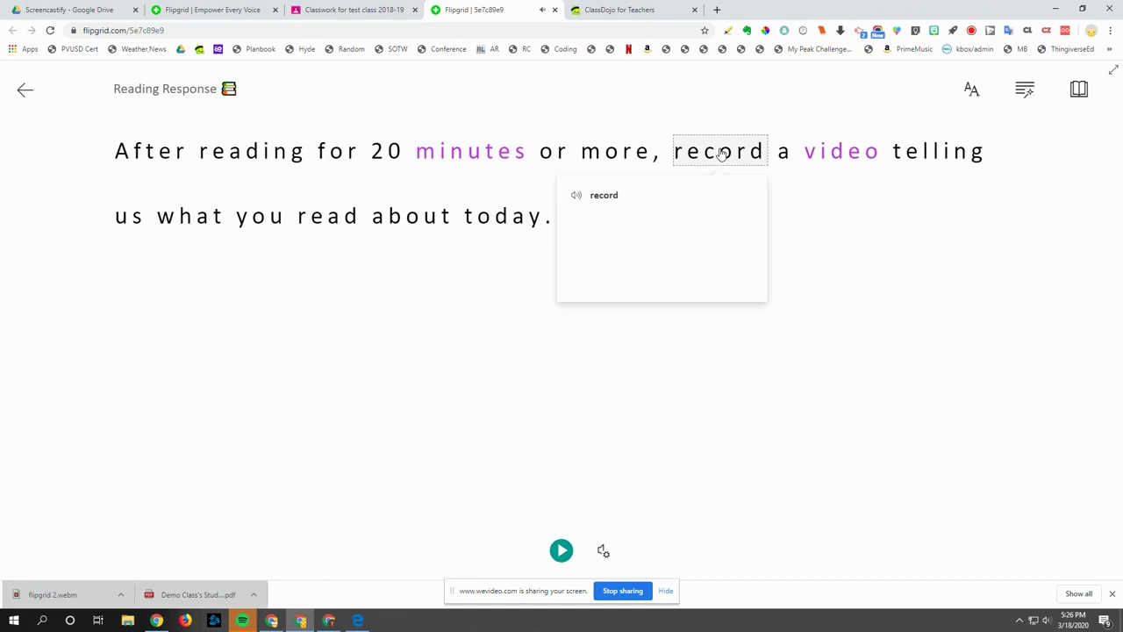
left_click(844, 155)
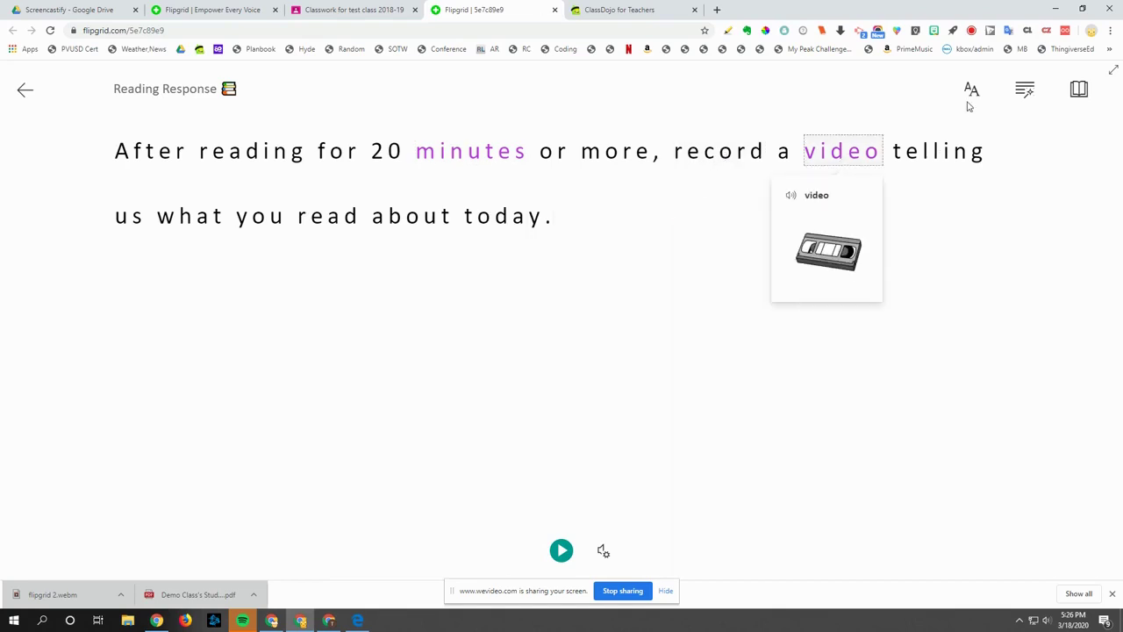
Translate the whole directions document into Spanish (Mexico)
left_click(1081, 91)
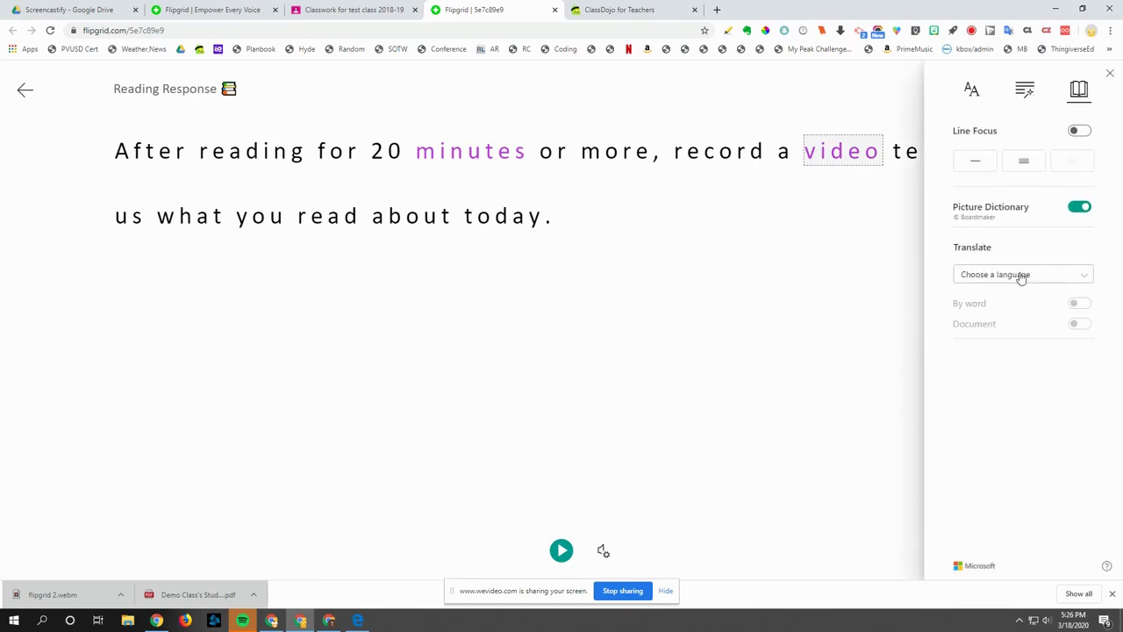
left_click(1088, 275)
scroll(1040, 407, "down", 12)
scroll(1041, 406, "down", 4)
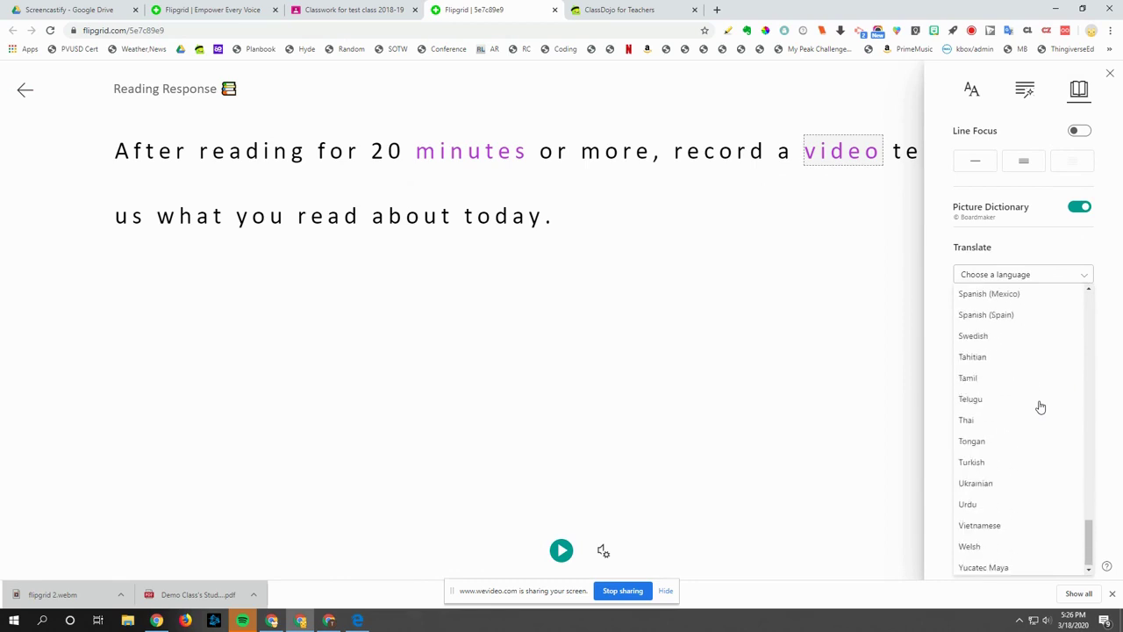
scroll(1036, 398, "up", 1)
left_click(1009, 350)
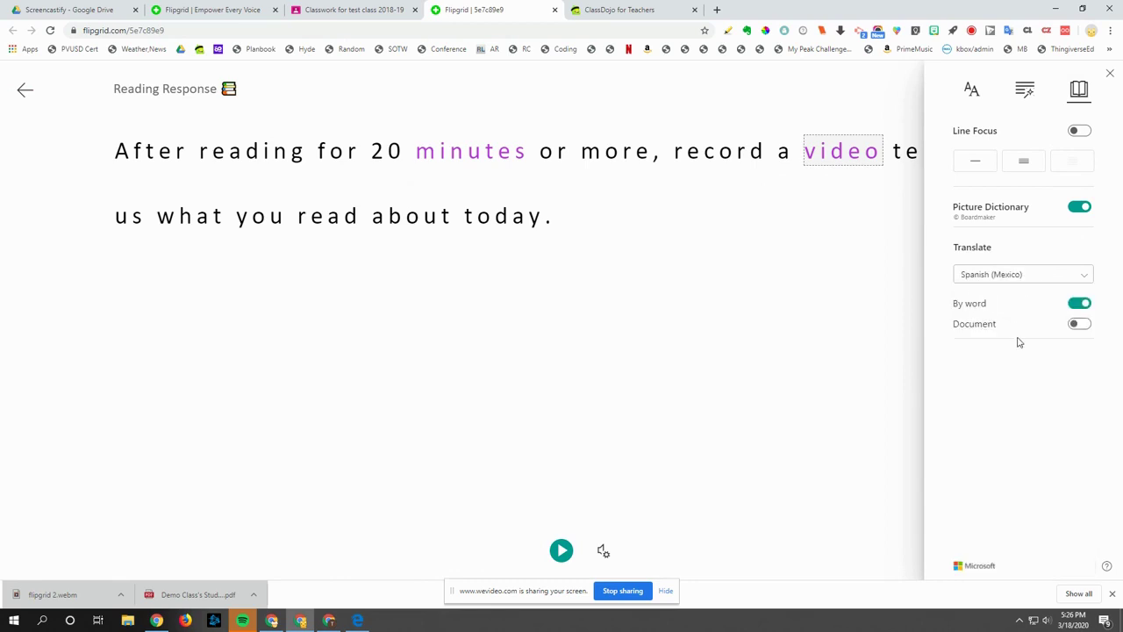
left_click(1078, 324)
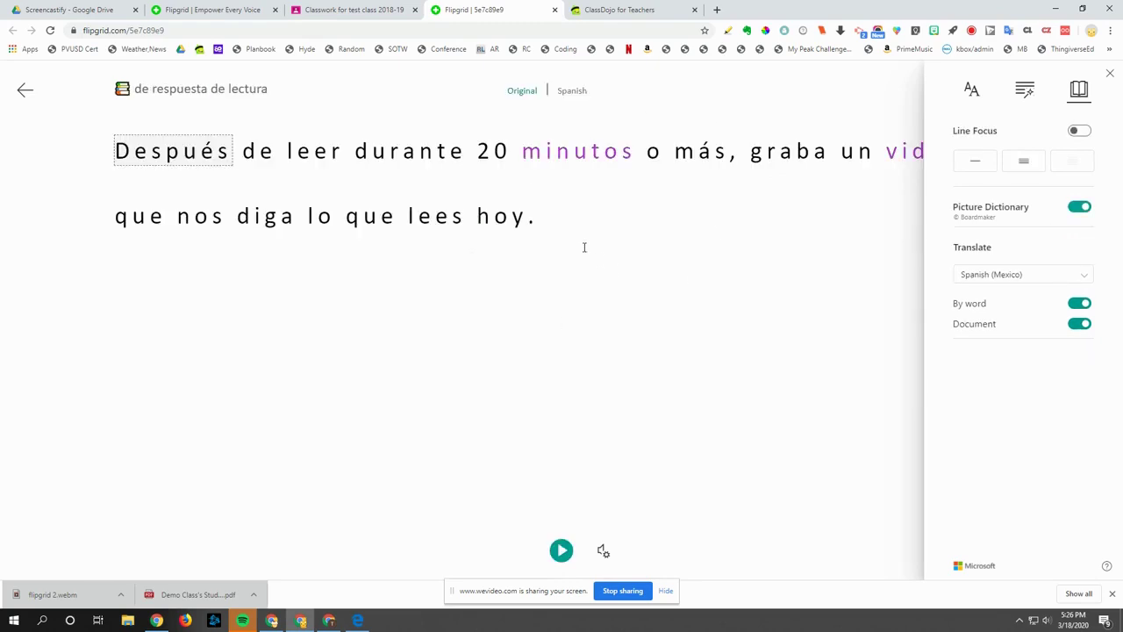
Compare the original and Spanish versions of the directions and play part of the Spanish text aloud
left_click(524, 92)
left_click(569, 91)
left_click(533, 92)
left_click(572, 92)
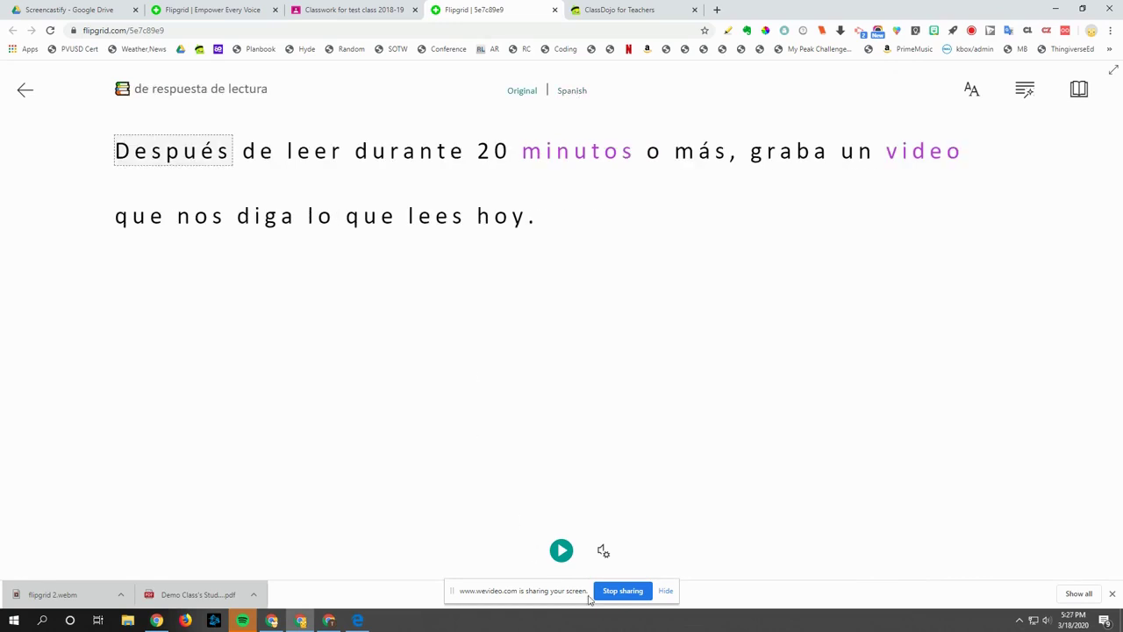
left_click(561, 551)
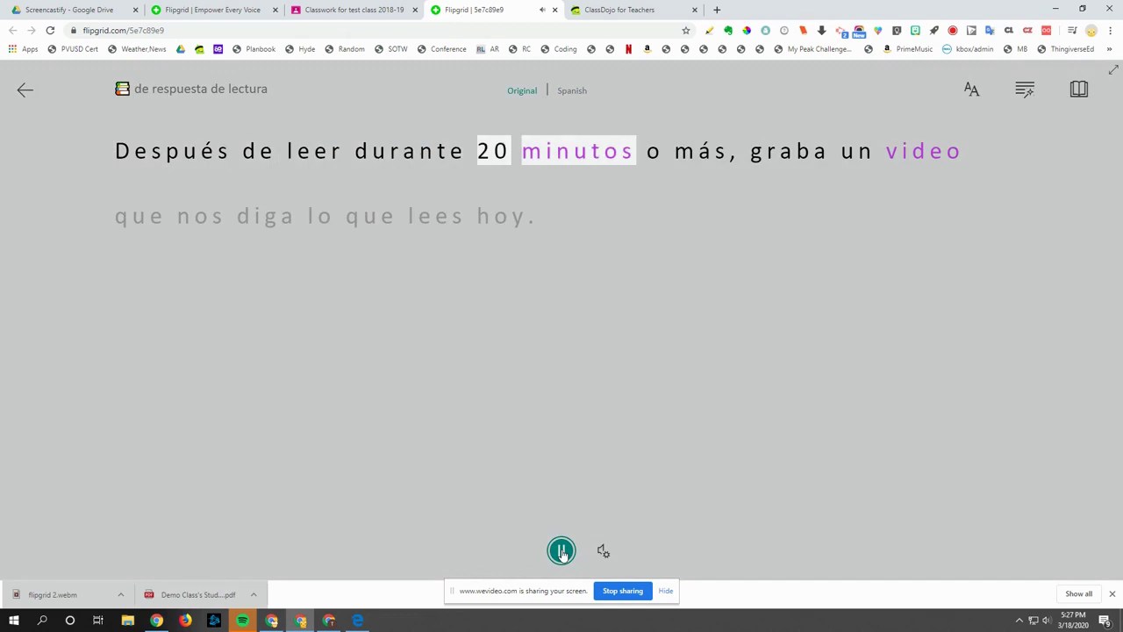
left_click(562, 551)
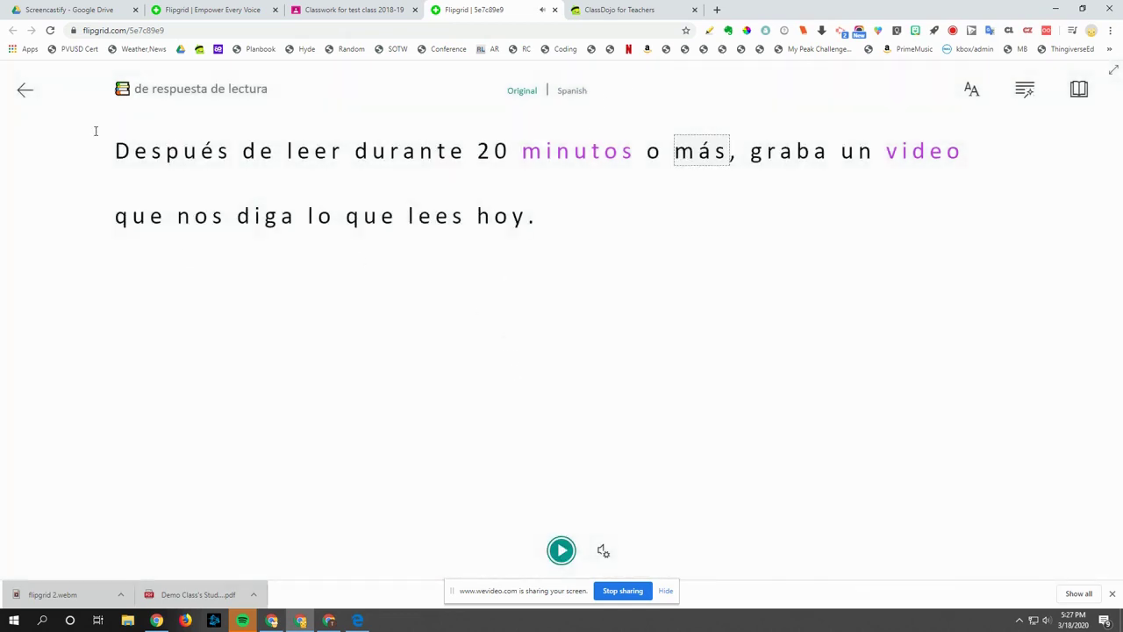
Leave the immersive reader and start a new video response to the Reading Response topic
left_click(25, 93)
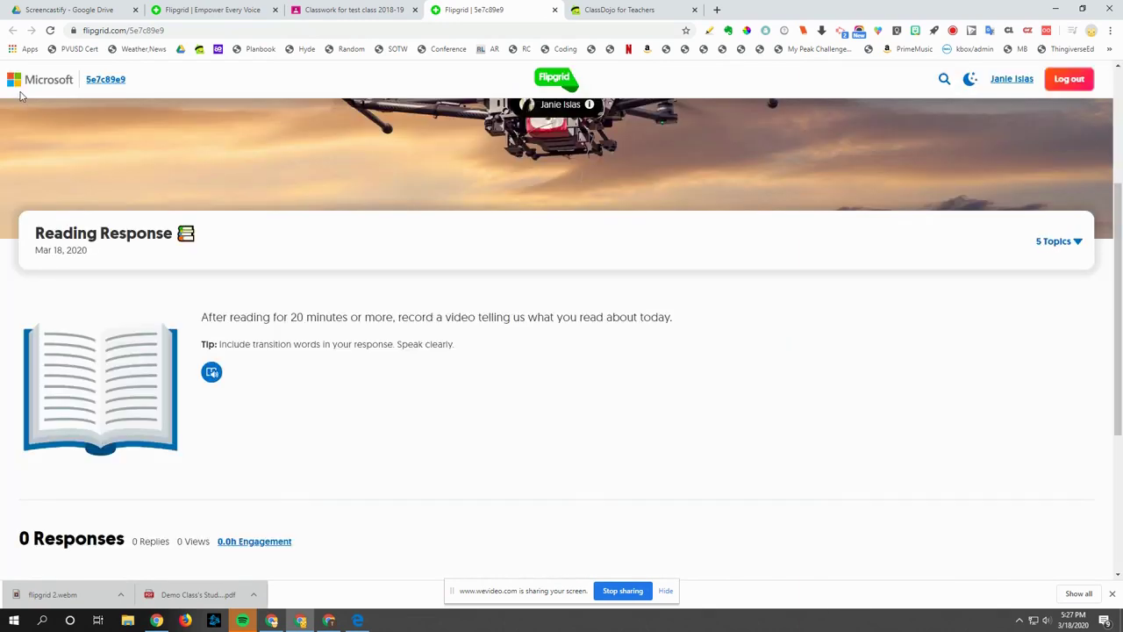
scroll(390, 405, "down", 3)
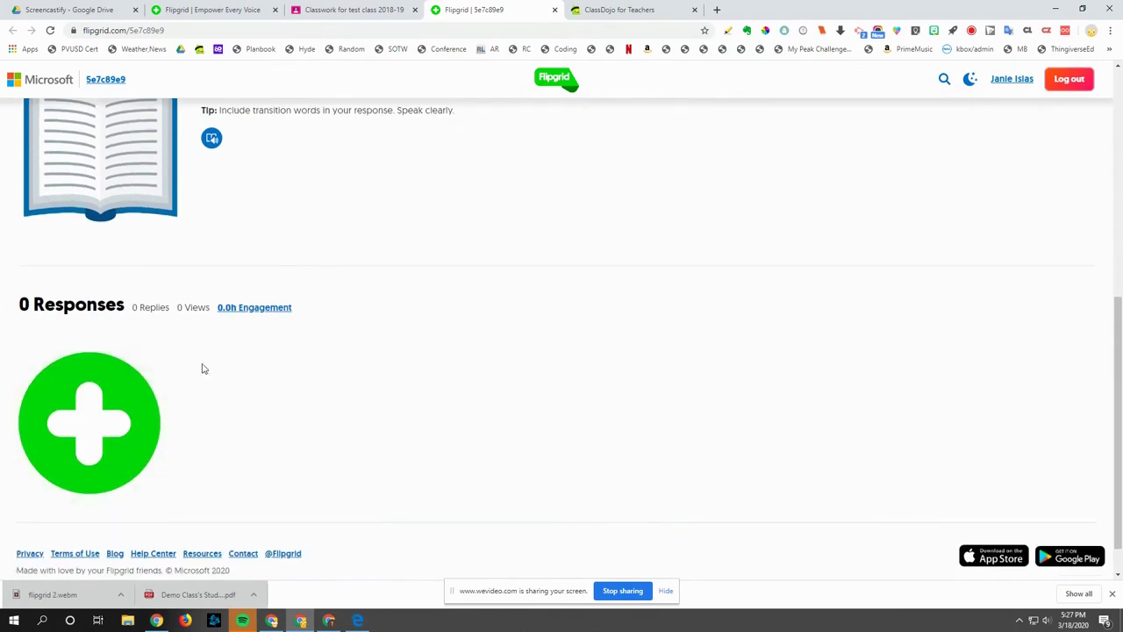
scroll(150, 438, "down", 1)
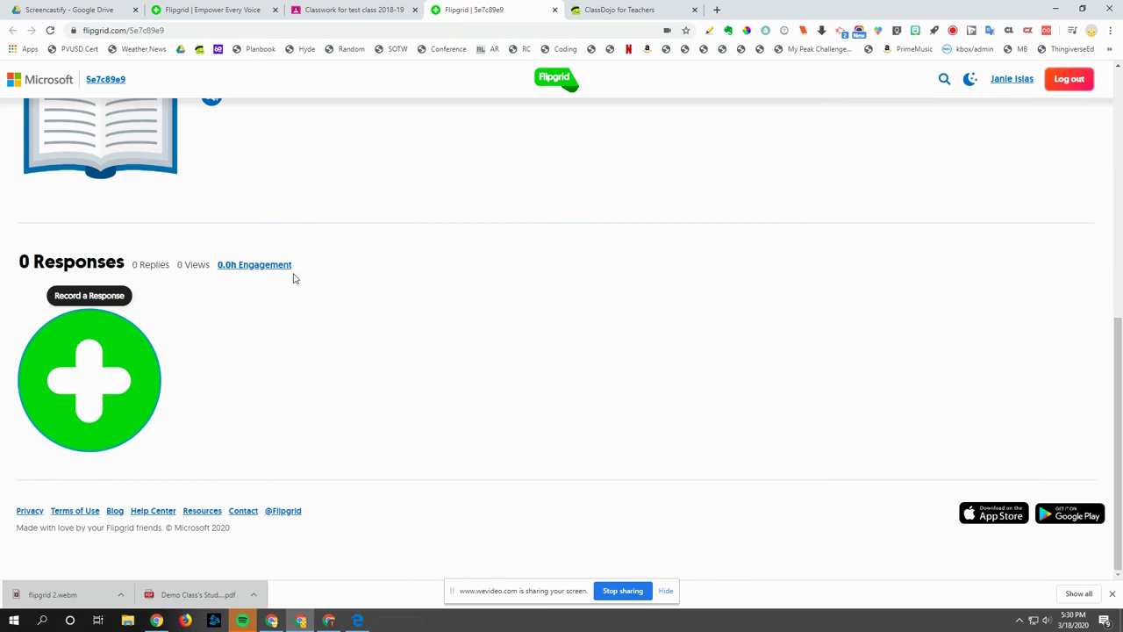
left_click(95, 375)
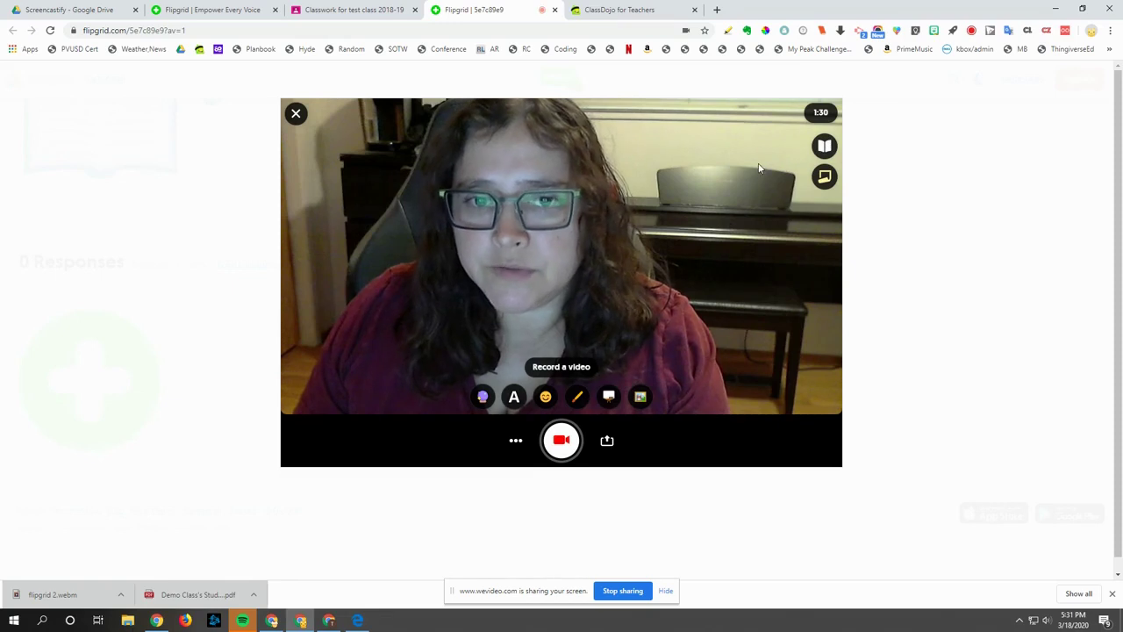
Show and hide the topic directions in the recorder, and open and close a blank sticky note
left_click(826, 147)
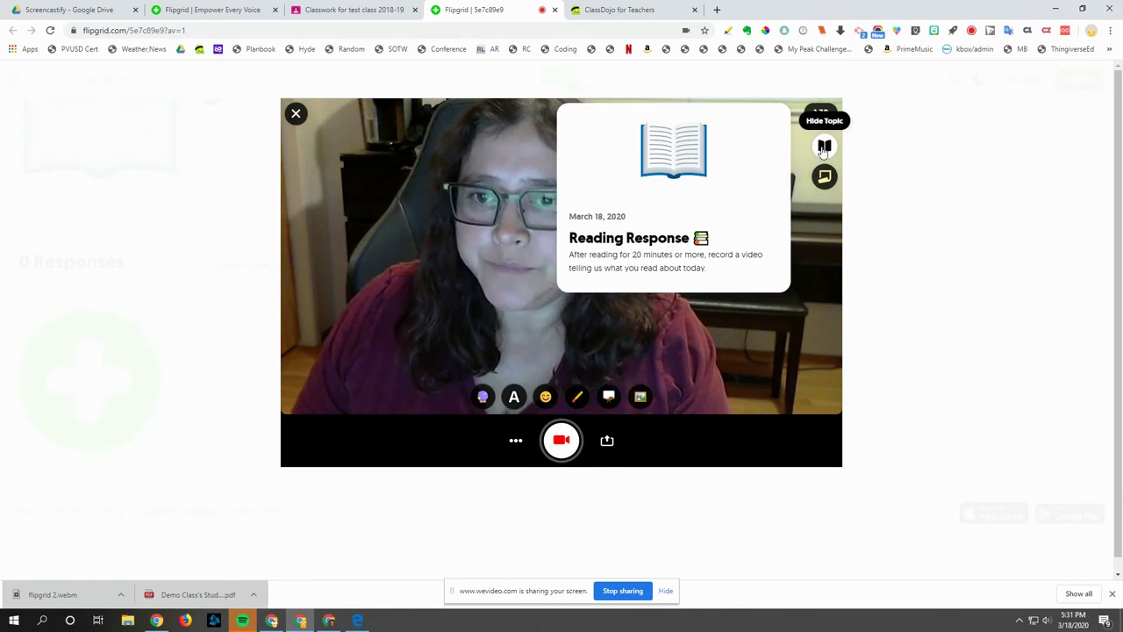
left_click(825, 147)
left_click(825, 178)
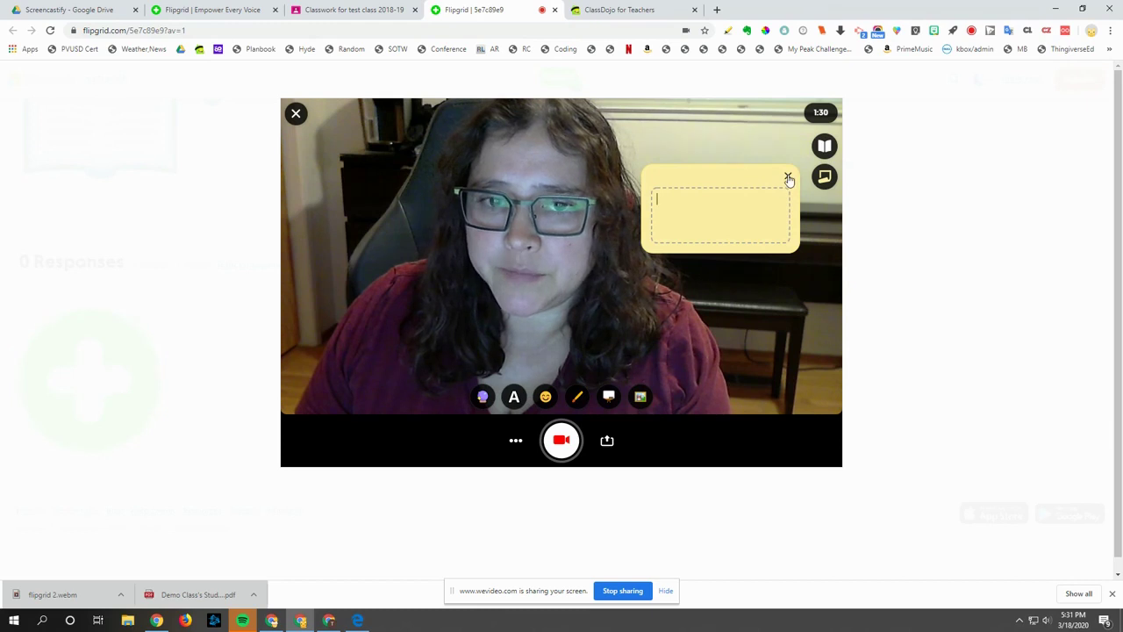
left_click(789, 179)
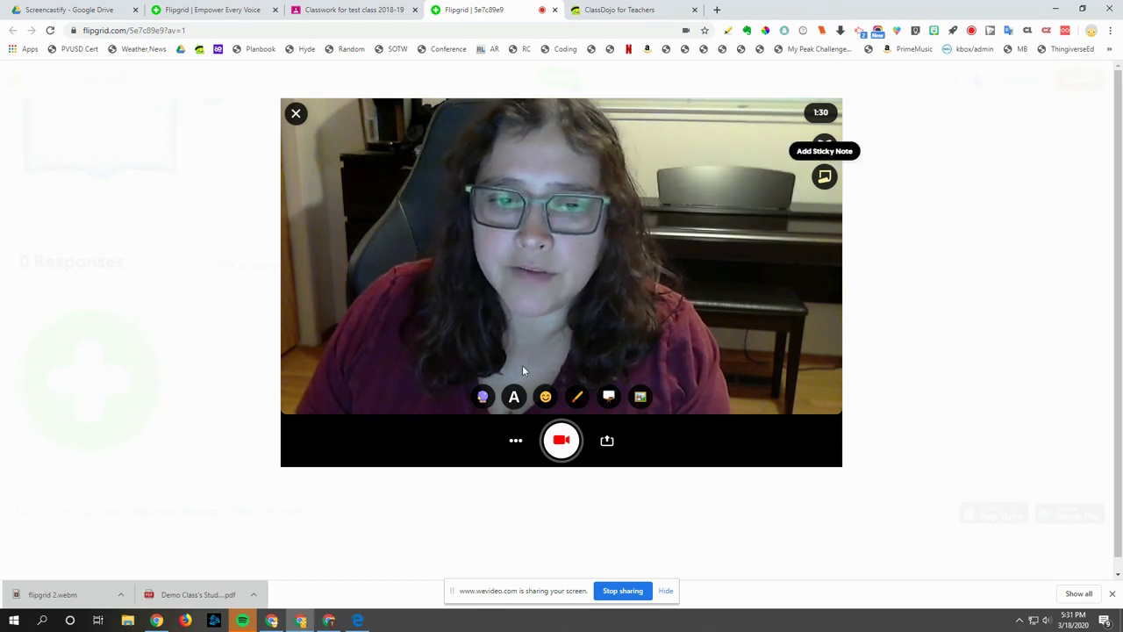
Try the pixelated, grayscale, brown and high-contrast black-and-white filters on the camera preview
left_click(483, 398)
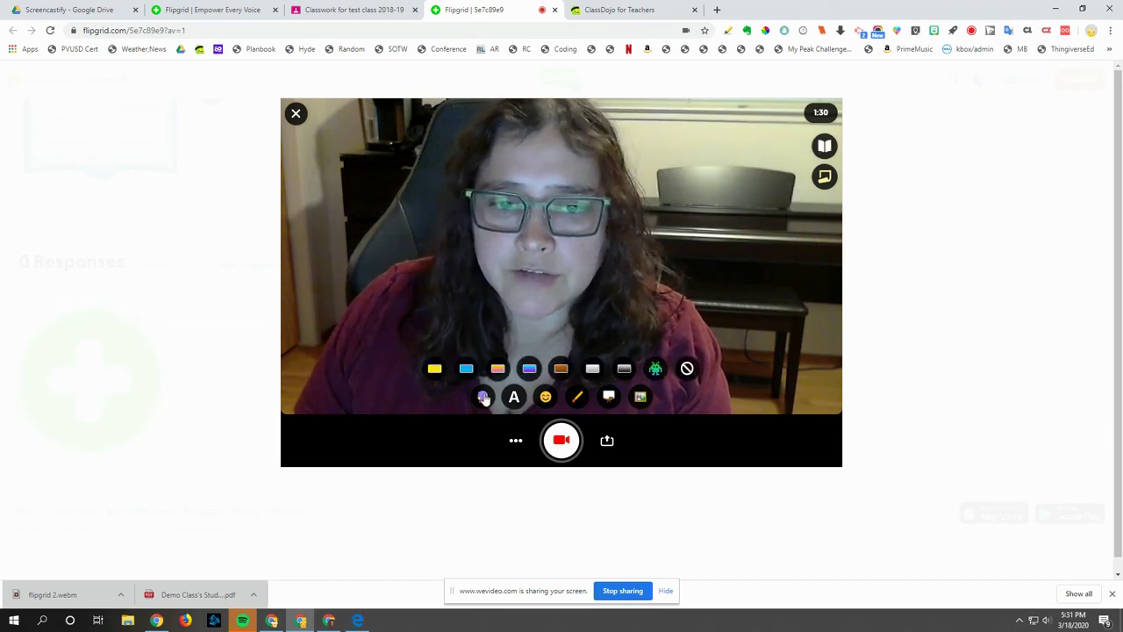
left_click(656, 370)
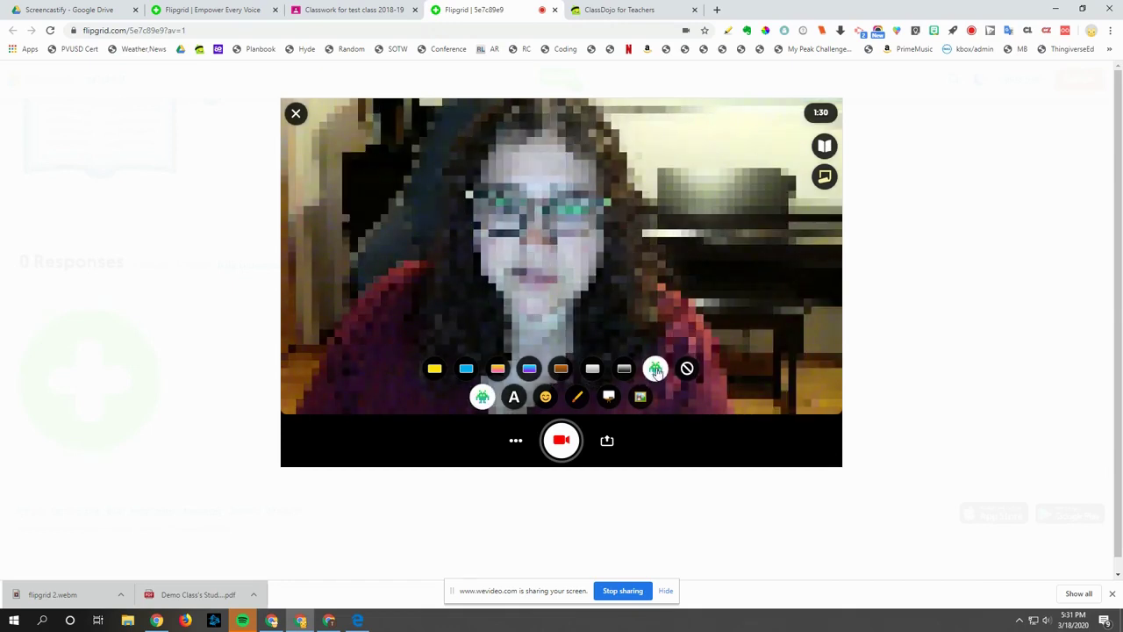
left_click(592, 369)
left_click(562, 368)
left_click(624, 368)
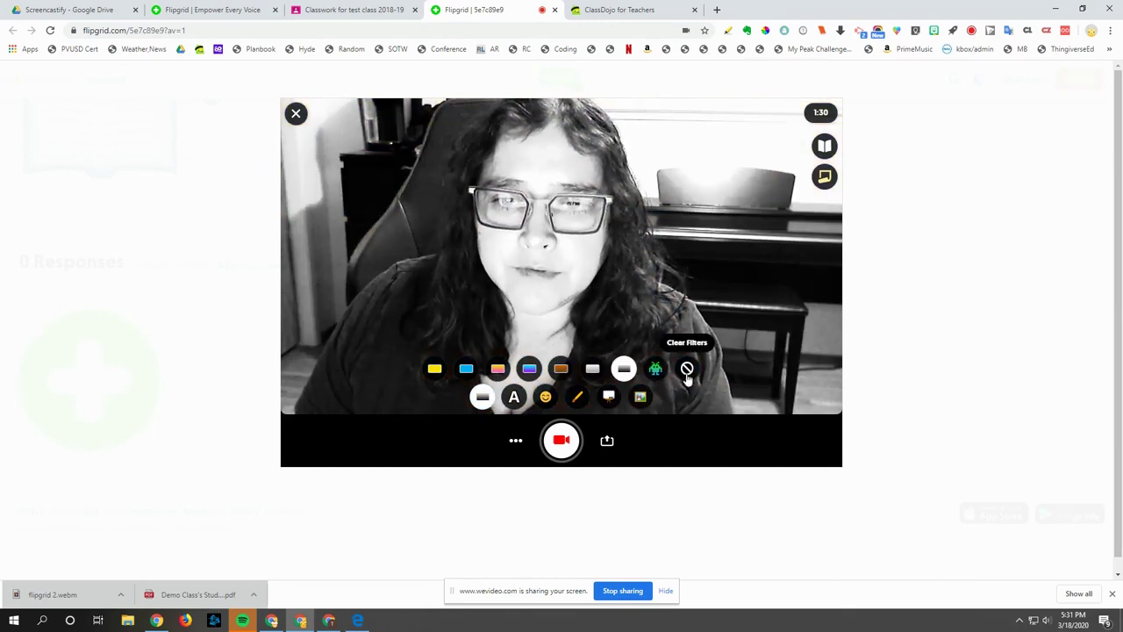
Look at the text and pen tools, and add an enlarged grinning-with-sweat emoji sticker to the preview
left_click(514, 397)
left_click(578, 398)
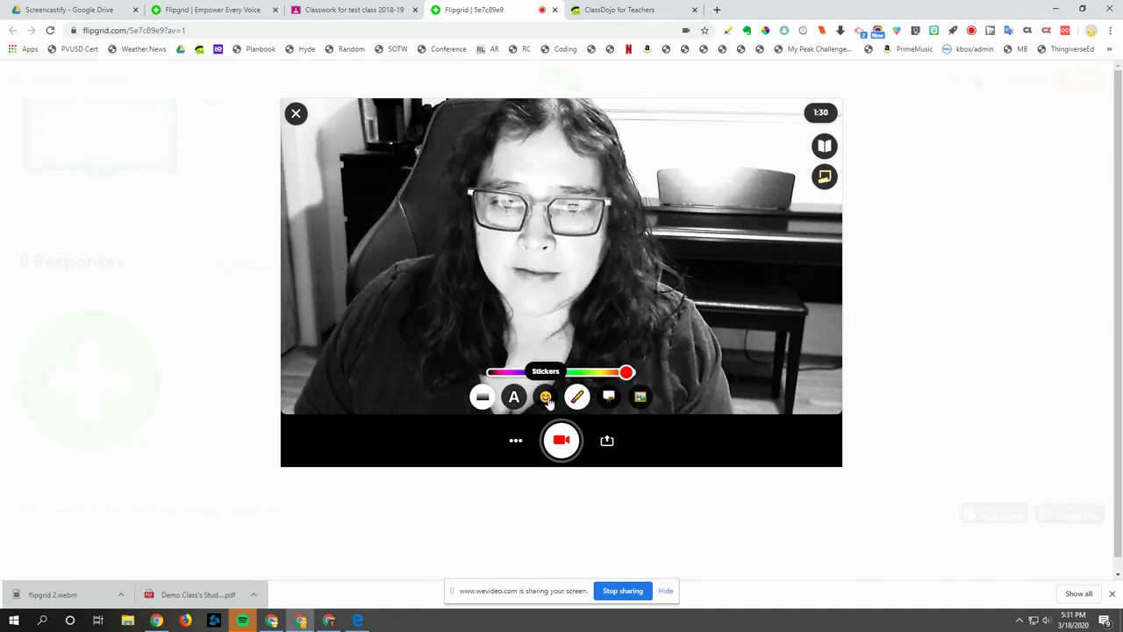
left_click(545, 397)
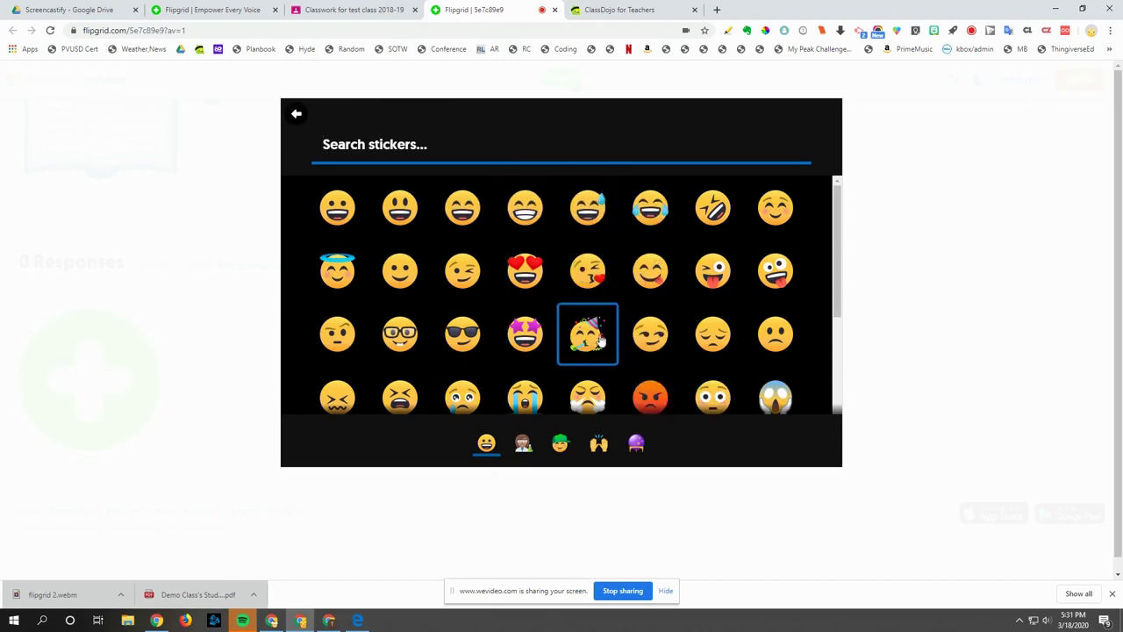
left_click(587, 209)
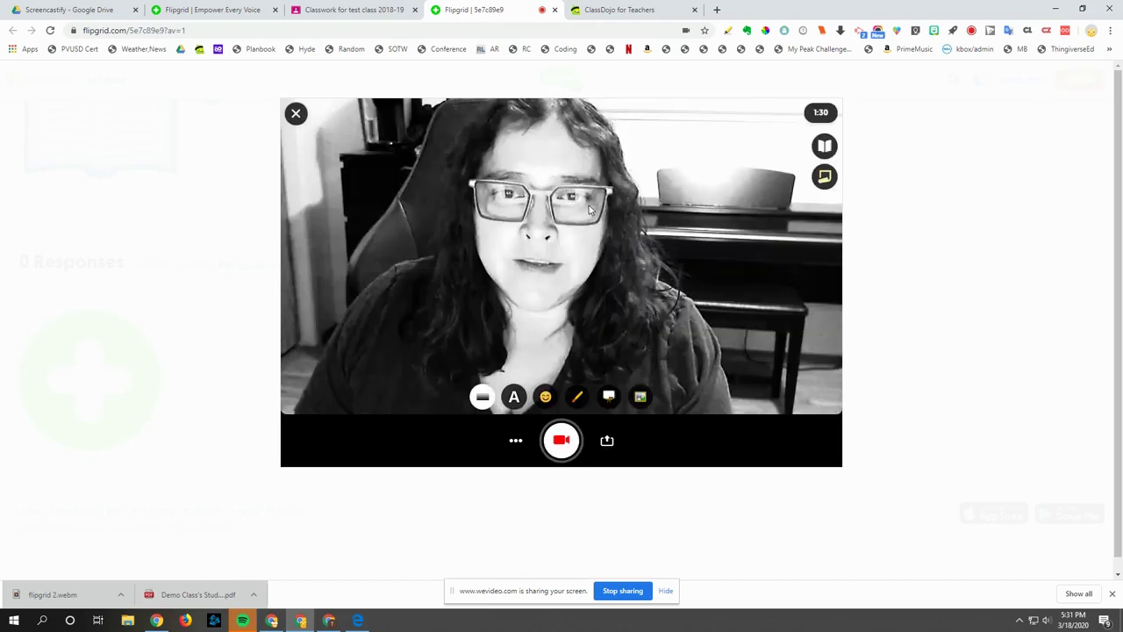
left_click_drag(593, 288, 673, 369)
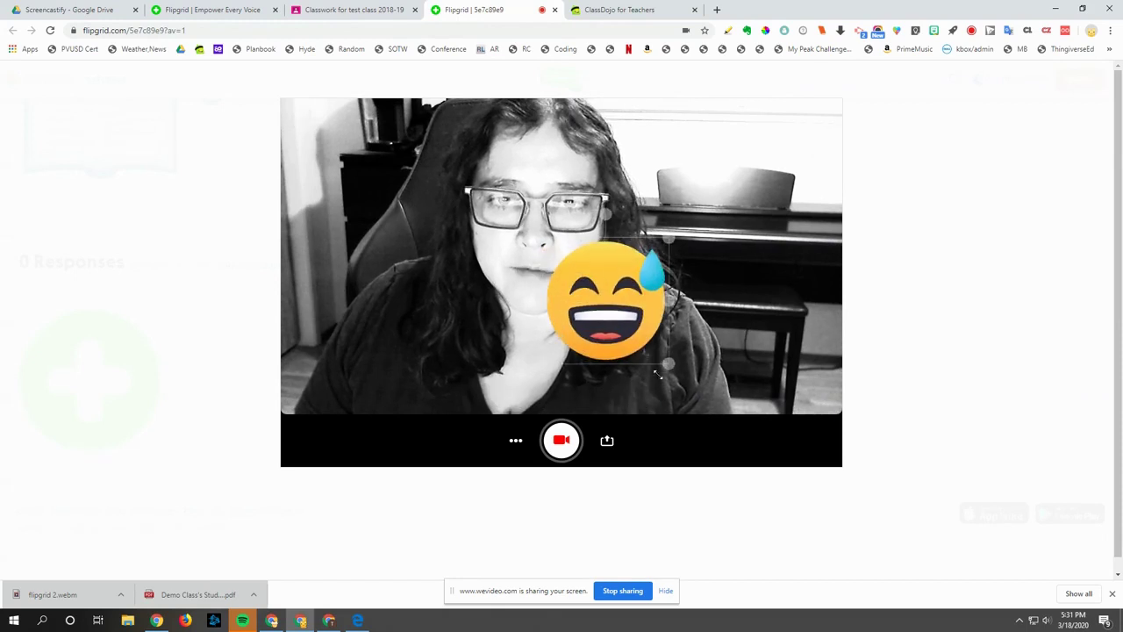
left_click_drag(546, 238, 468, 179)
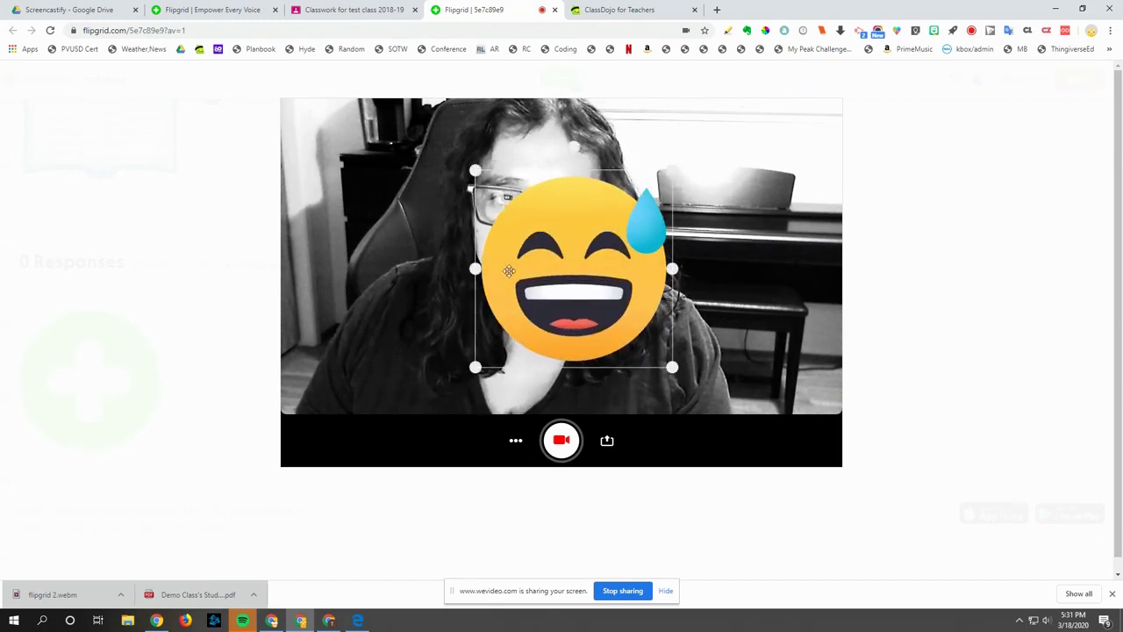
Try the pink-orange gradient filter on the preview and clear all filters
left_click(483, 400)
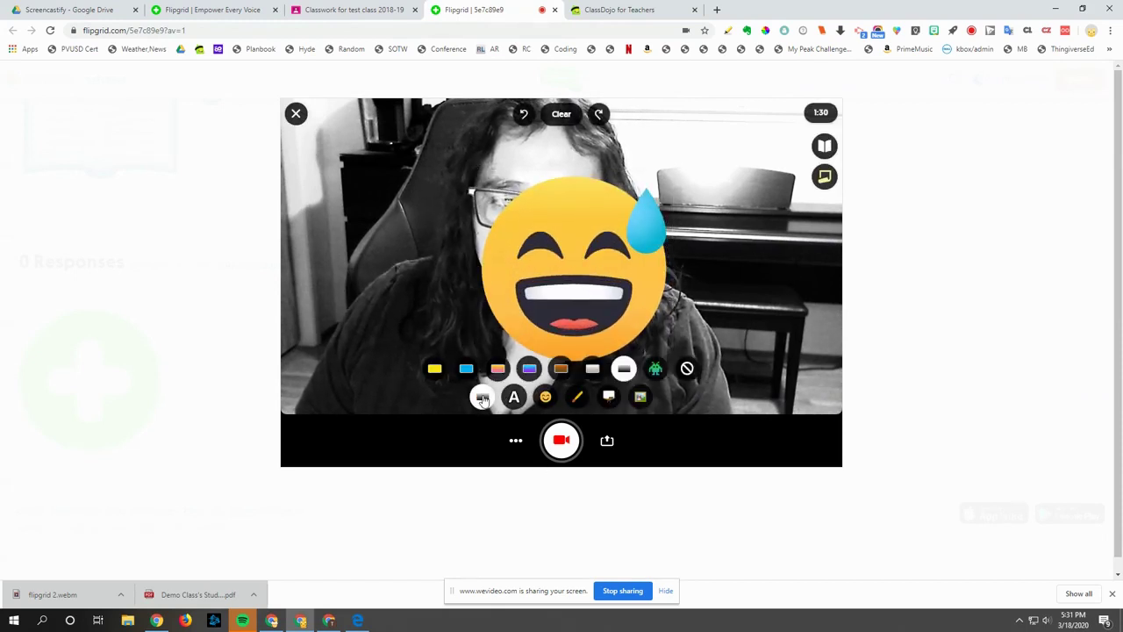
left_click(498, 370)
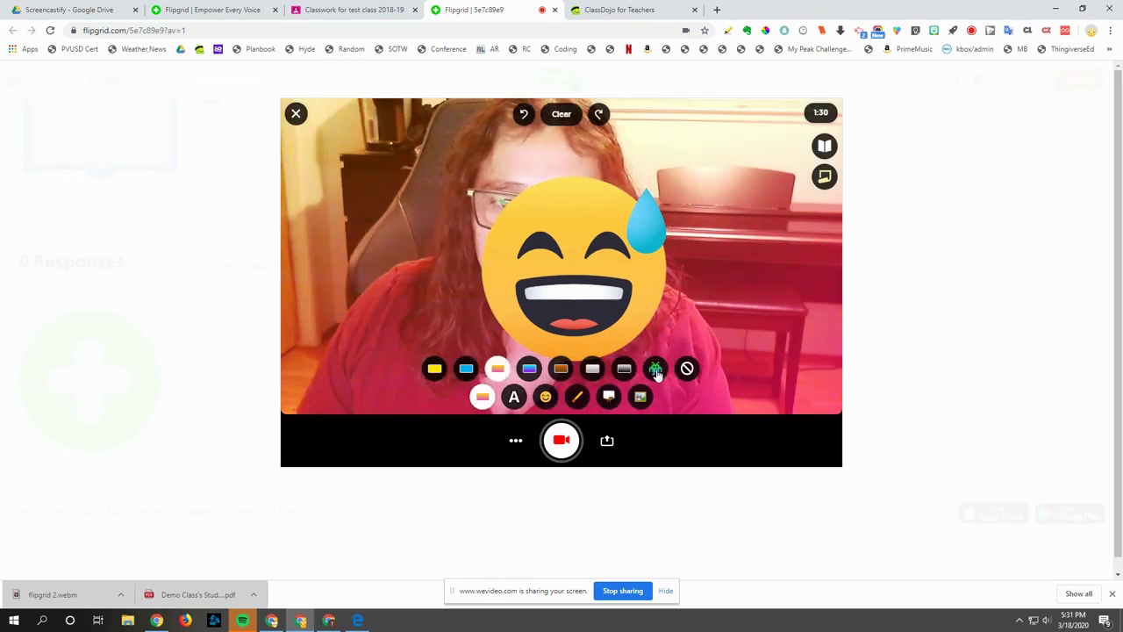
left_click(687, 369)
Move, enlarge and slightly rotate the emoji sticker so that it covers the whole face
left_click(570, 254)
left_click_drag(571, 254, 530, 245)
mouse_move(433, 159)
left_mouse_down()
mouse_move(451, 180)
mouse_move(401, 125)
mouse_move(431, 156)
left_mouse_up()
mouse_move(531, 133)
left_mouse_down()
mouse_move(491, 140)
mouse_move(540, 134)
left_mouse_up()
left_click_drag(563, 238, 568, 203)
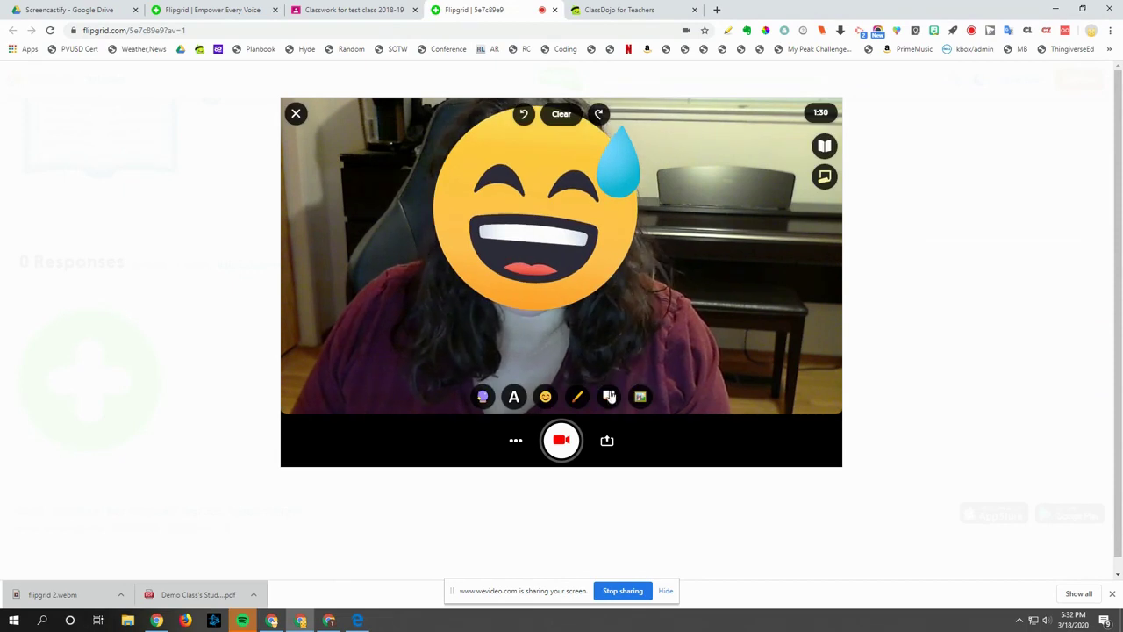
Replace the camera view with a blackboard and draw a white squiggle and "3+3" around the emoji
left_click(610, 398)
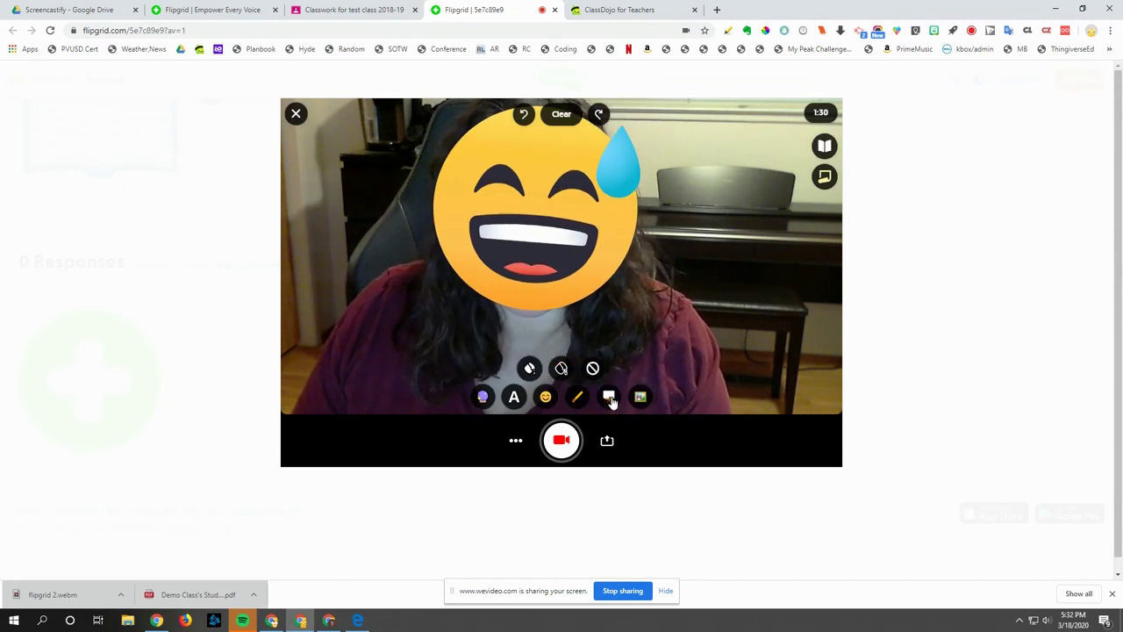
left_click(561, 370)
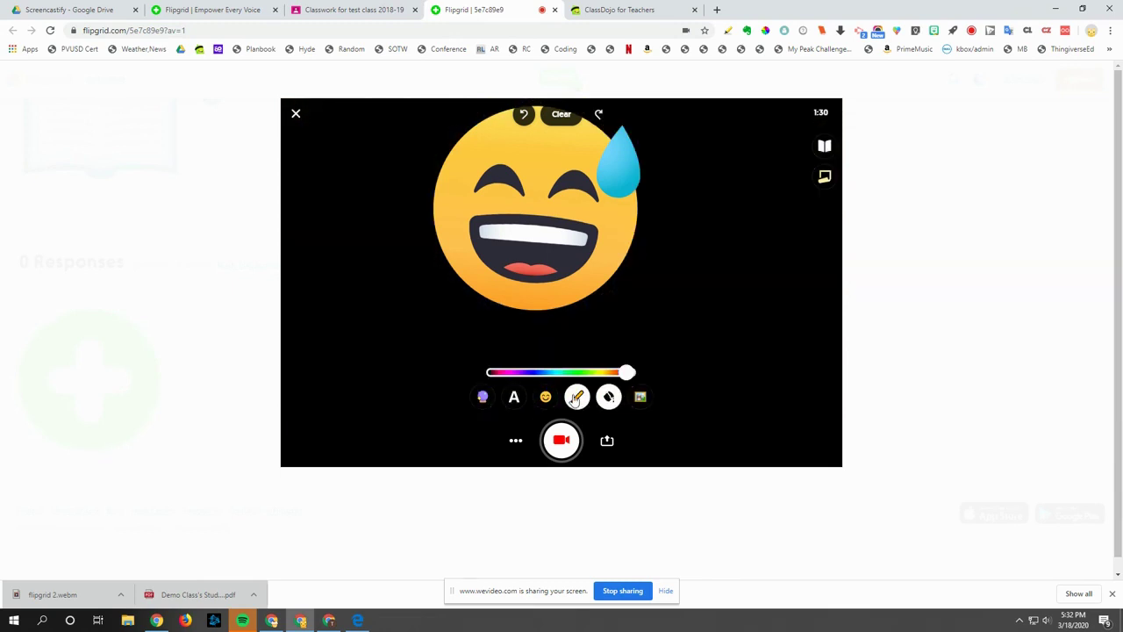
mouse_move(380, 309)
left_mouse_down()
mouse_move(421, 299)
mouse_move(480, 347)
left_mouse_up()
left_click_drag(674, 257, 659, 299)
mouse_move(709, 261)
left_mouse_down()
mouse_move(709, 291)
mouse_move(730, 277)
mouse_move(739, 297)
left_mouse_up()
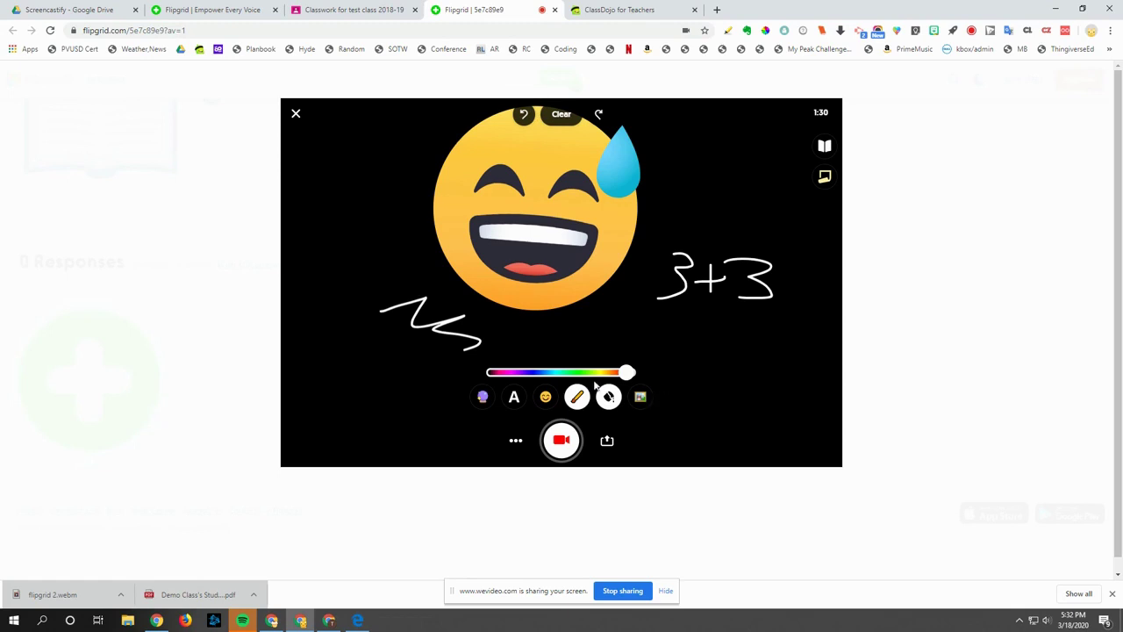
Remove the blackboard and clear the emoji sticker and all pen drawings from the camera preview
left_click(612, 409)
left_click(609, 399)
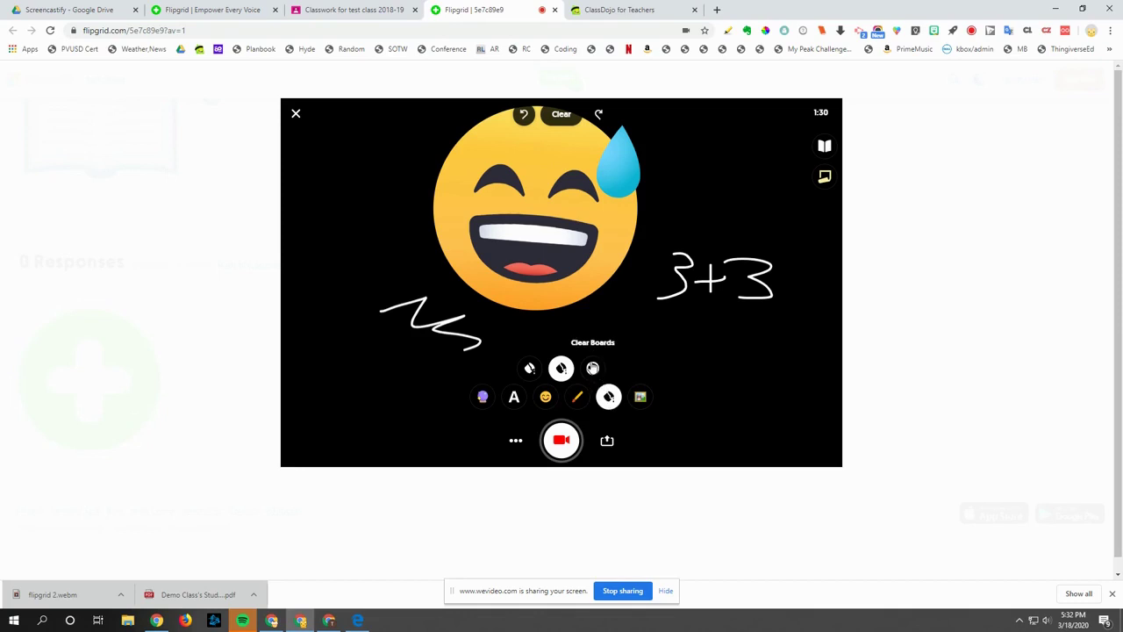
left_click(592, 368)
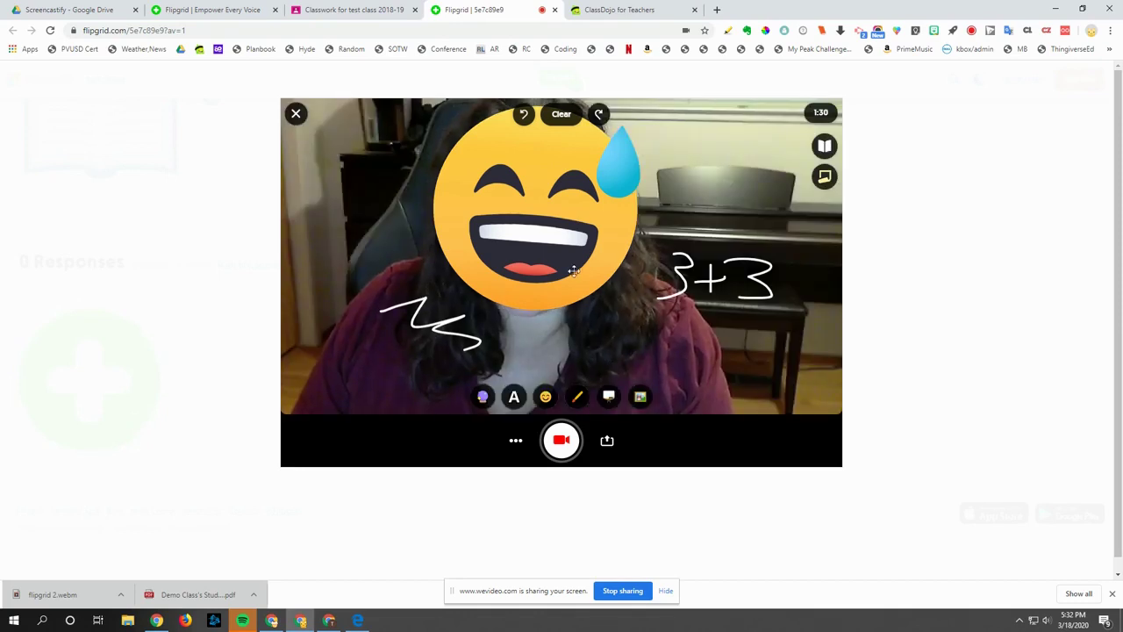
left_click(562, 116)
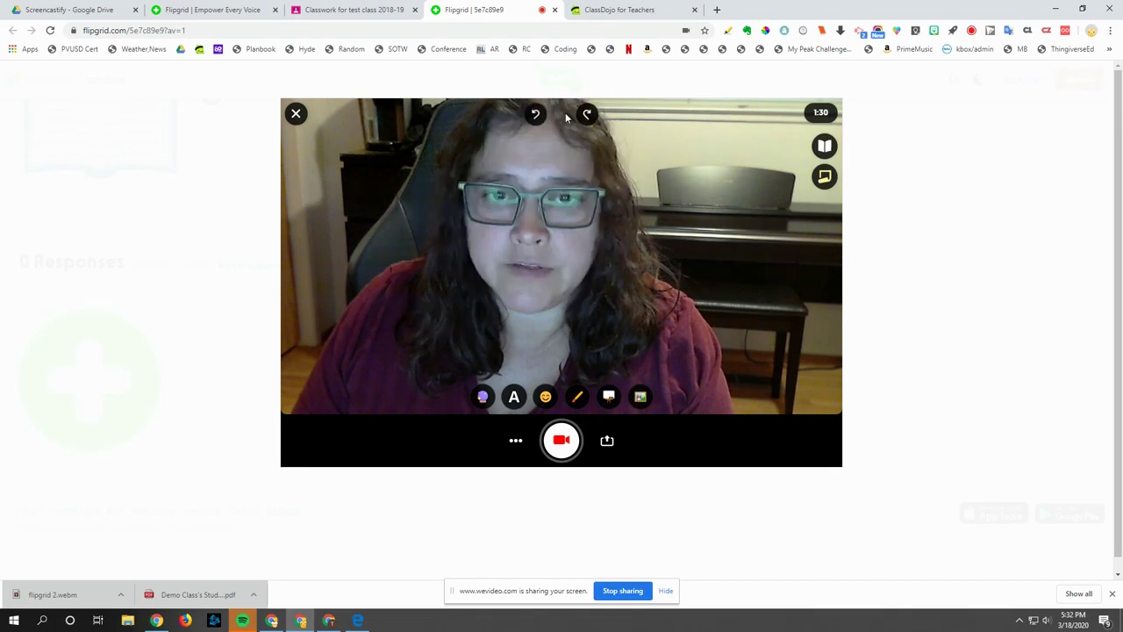
Record a short video response, pausing and resuming once, and proceed to its review
left_click(562, 441)
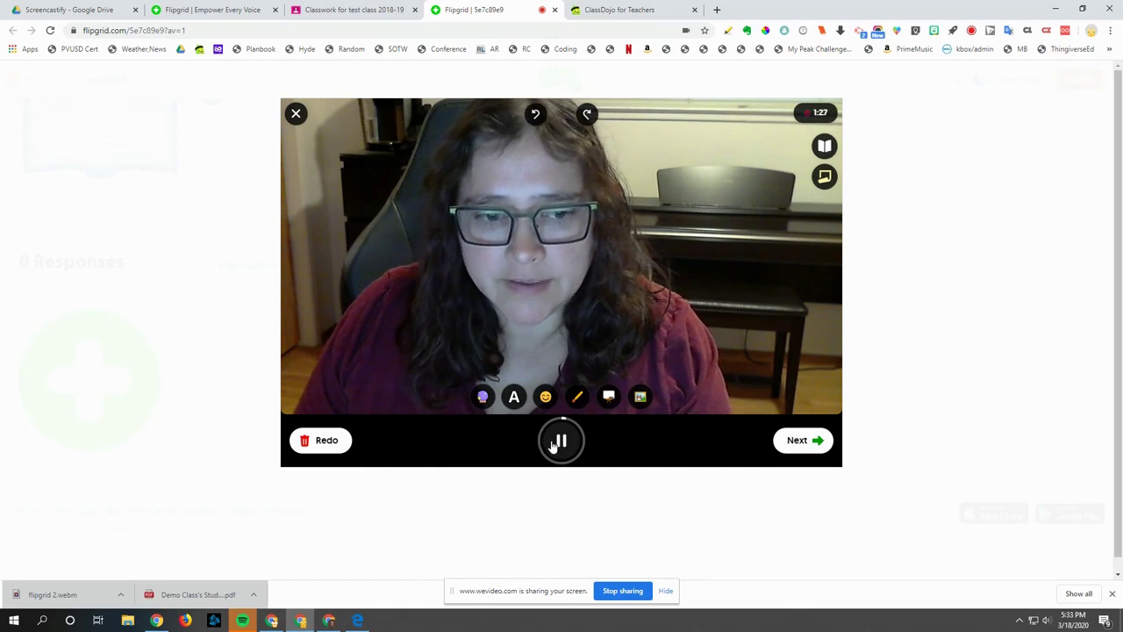
left_click(565, 442)
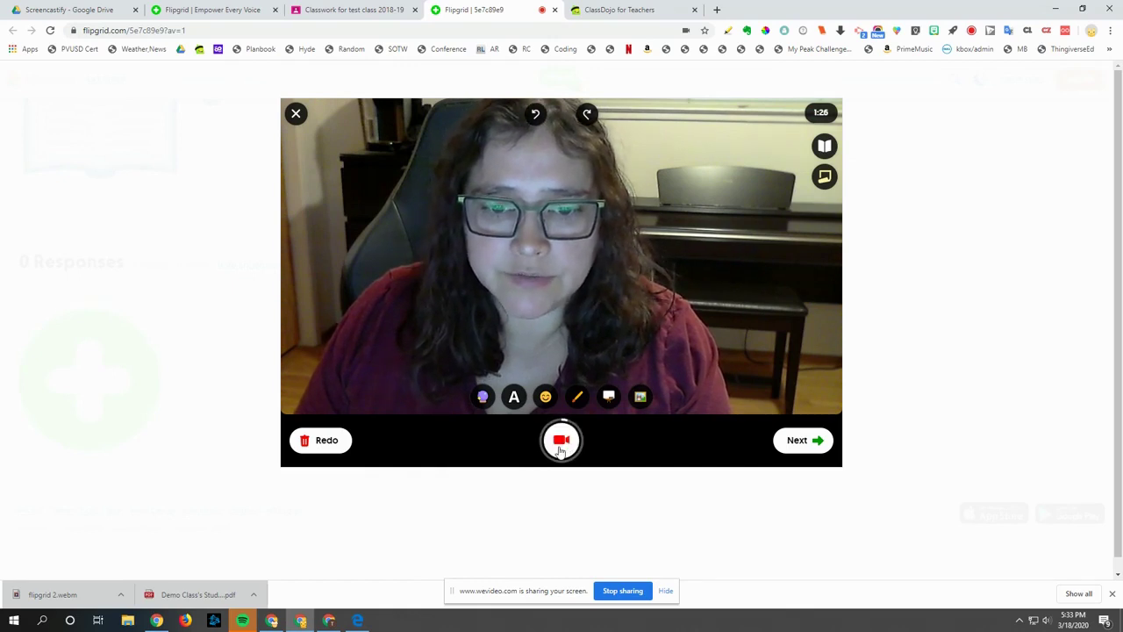
left_click(564, 443)
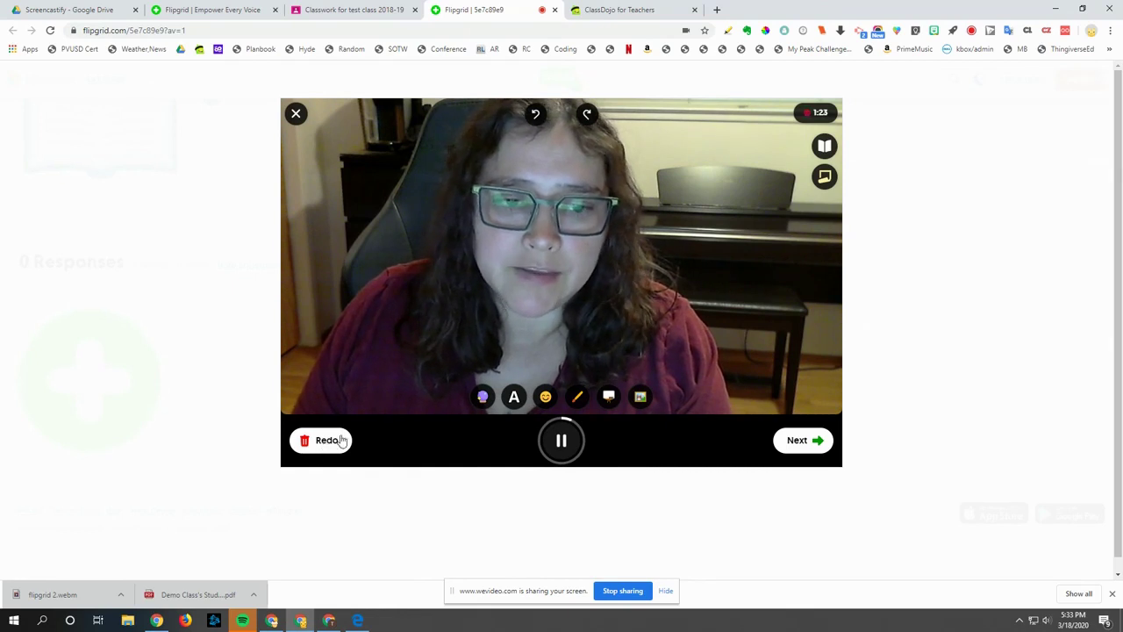
left_click(812, 443)
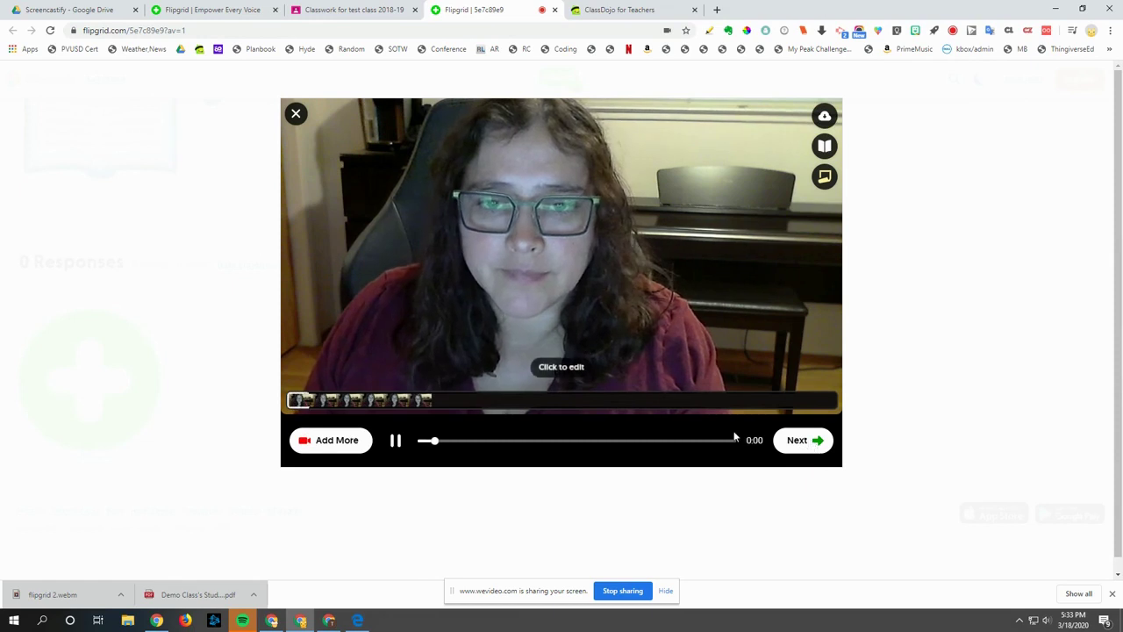
Trim a little off the start and a longer piece off the end of the recorded clip, and confirm the edit
left_click(396, 442)
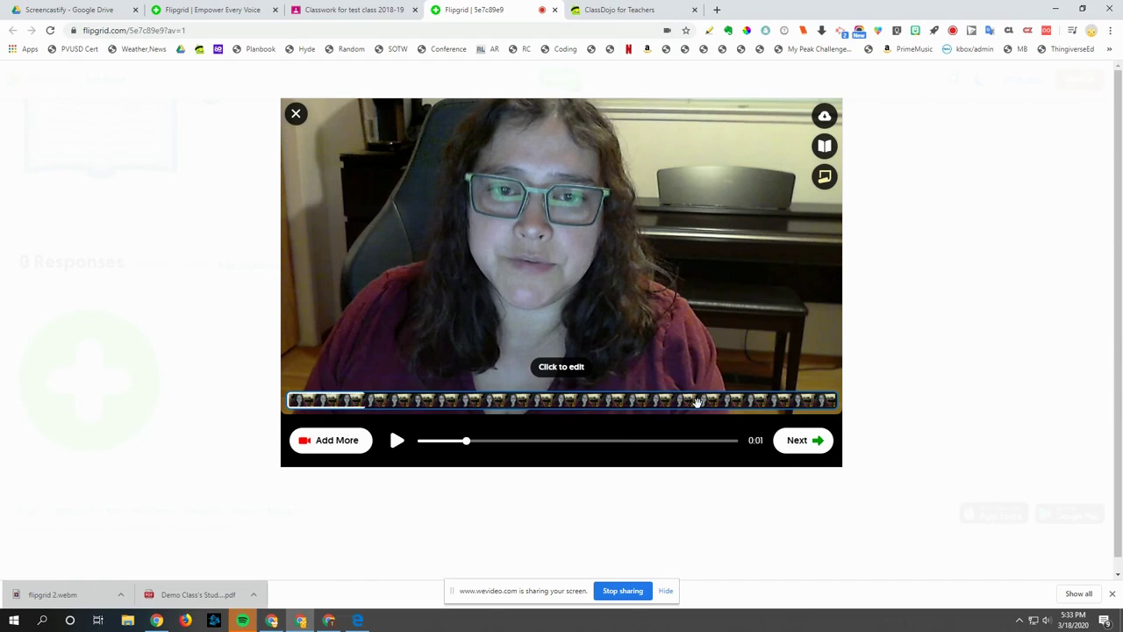
left_click(698, 402)
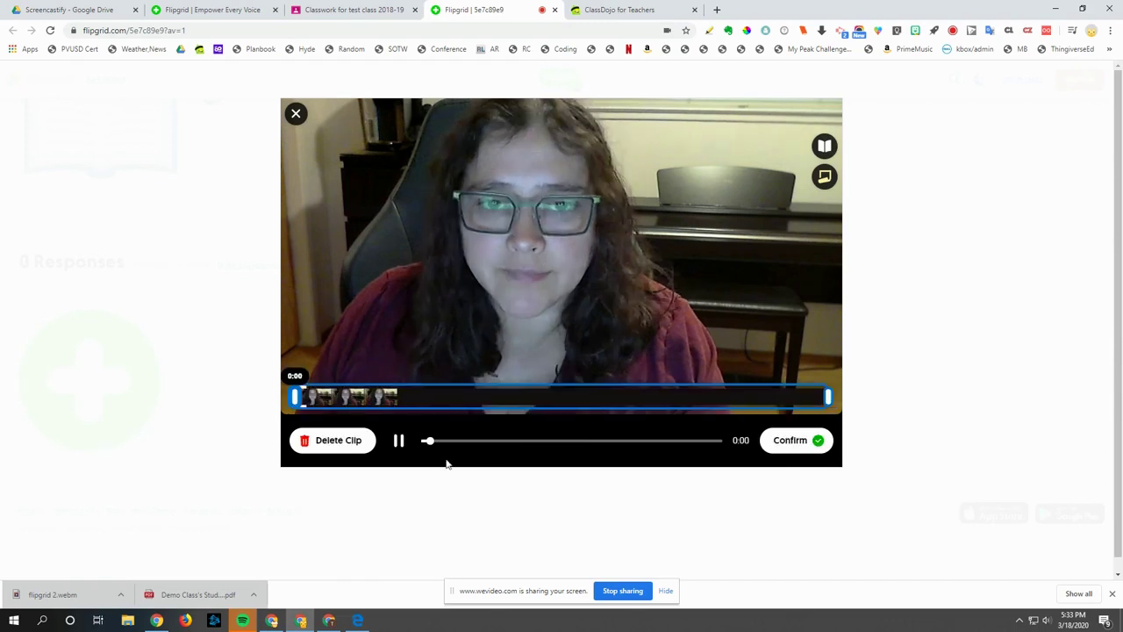
left_click(400, 443)
mouse_move(297, 398)
left_mouse_down()
mouse_move(347, 398)
mouse_move(316, 397)
left_mouse_up()
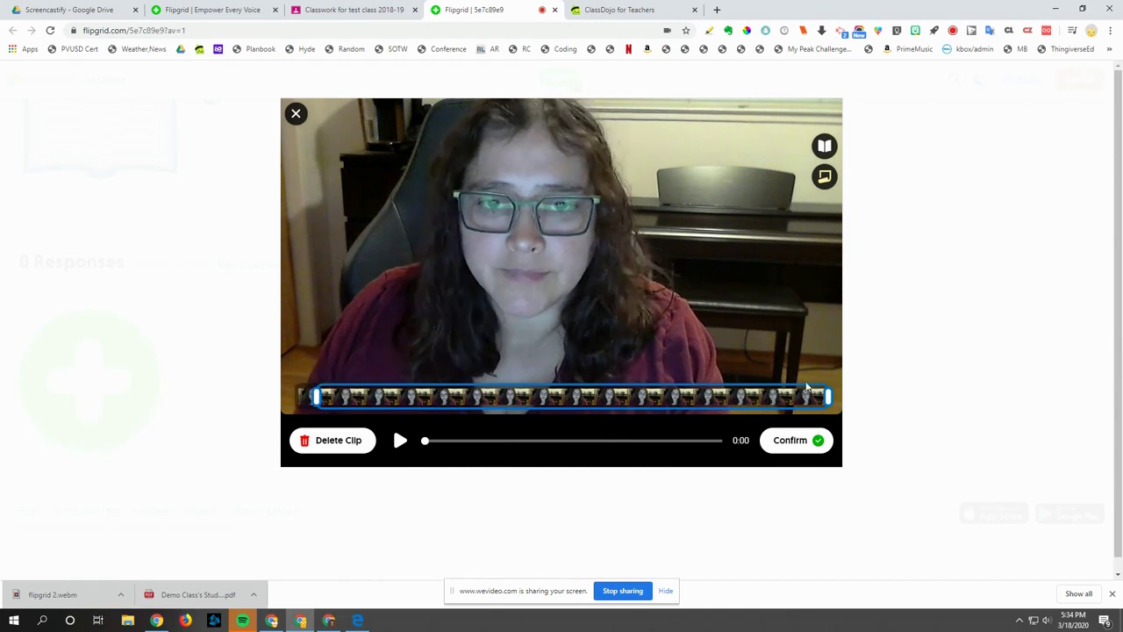
left_click_drag(825, 398, 716, 407)
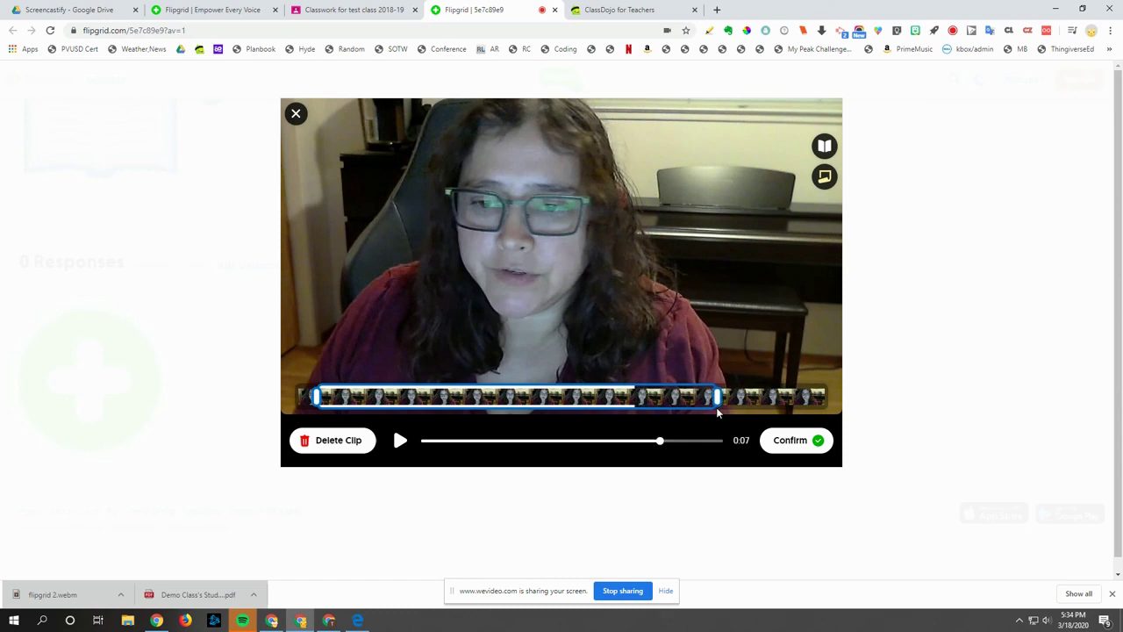
left_click(805, 442)
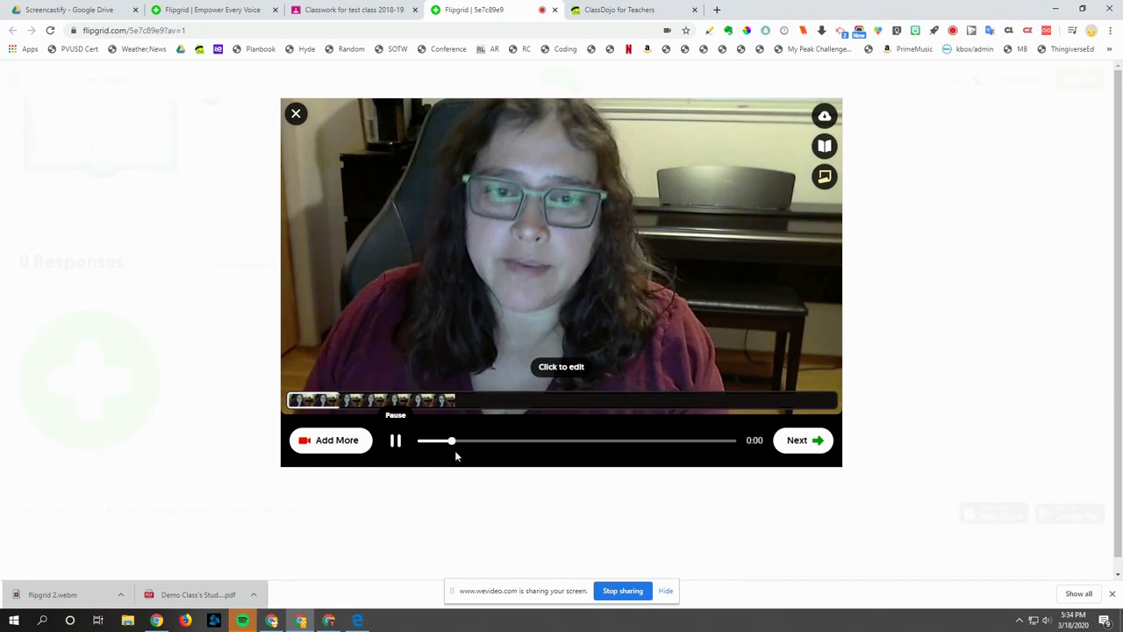
Finish reviewing the trimmed video and take a selfie for the response
left_click(397, 442)
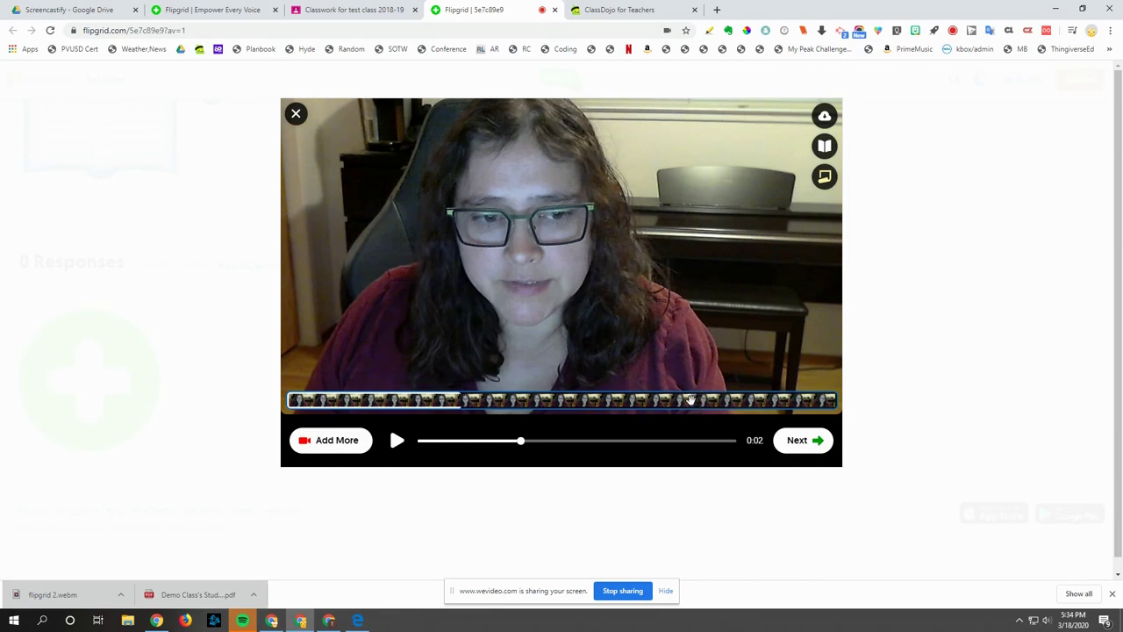
left_click(797, 444)
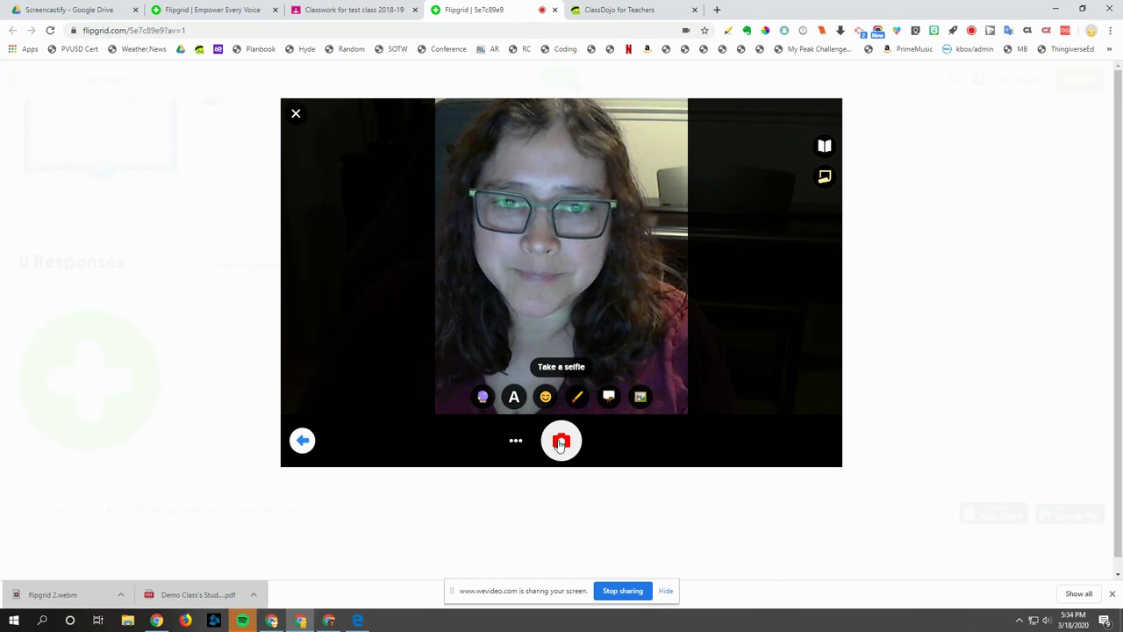
left_click(560, 443)
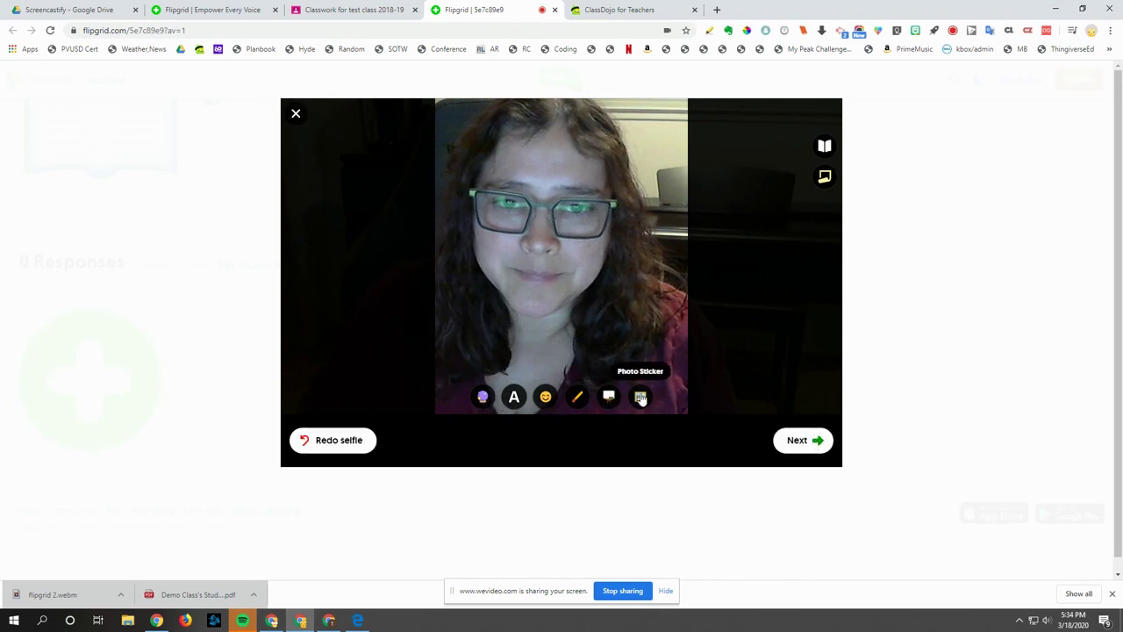
Add the sticker of blond hair with a blue hat from the costume stickers to the selfie and place it over the head
left_click(545, 400)
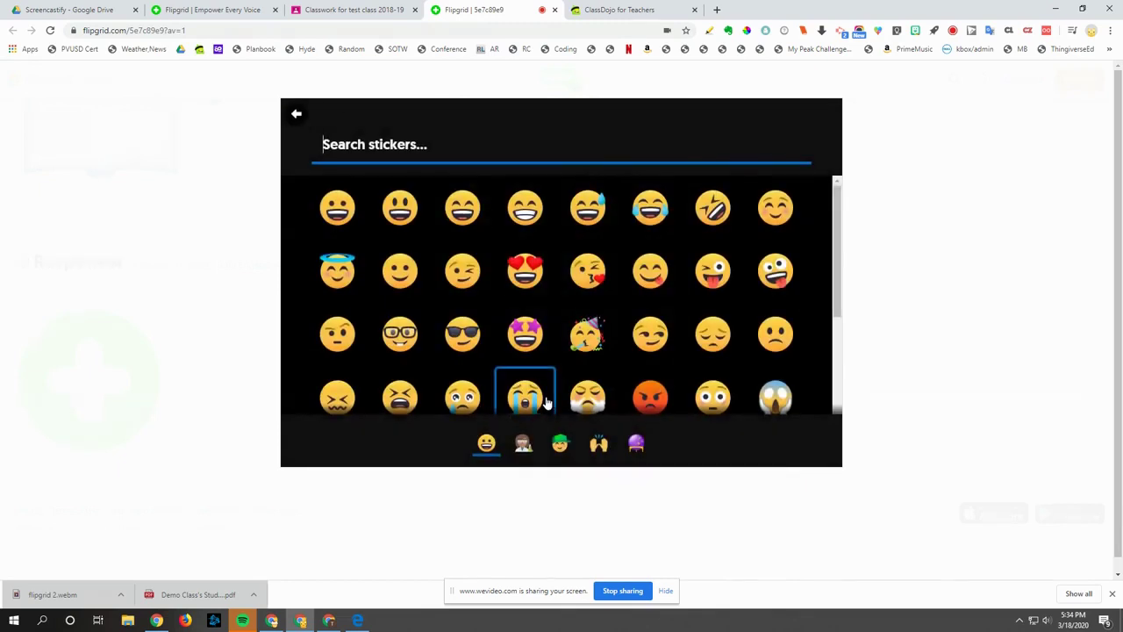
left_click(562, 443)
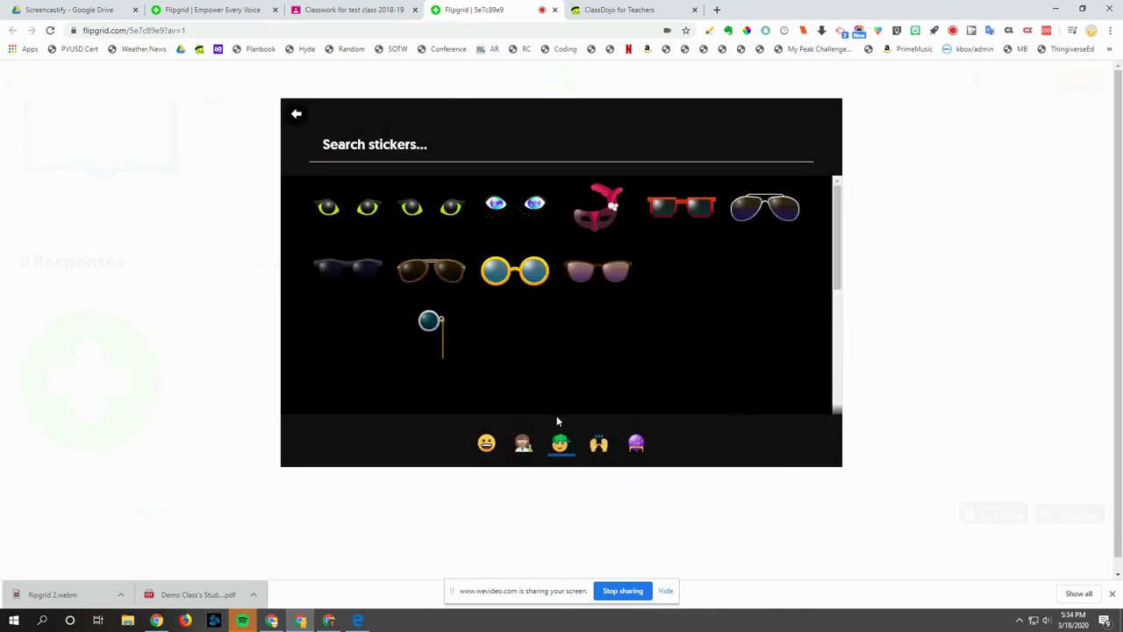
scroll(595, 325, "down", 2)
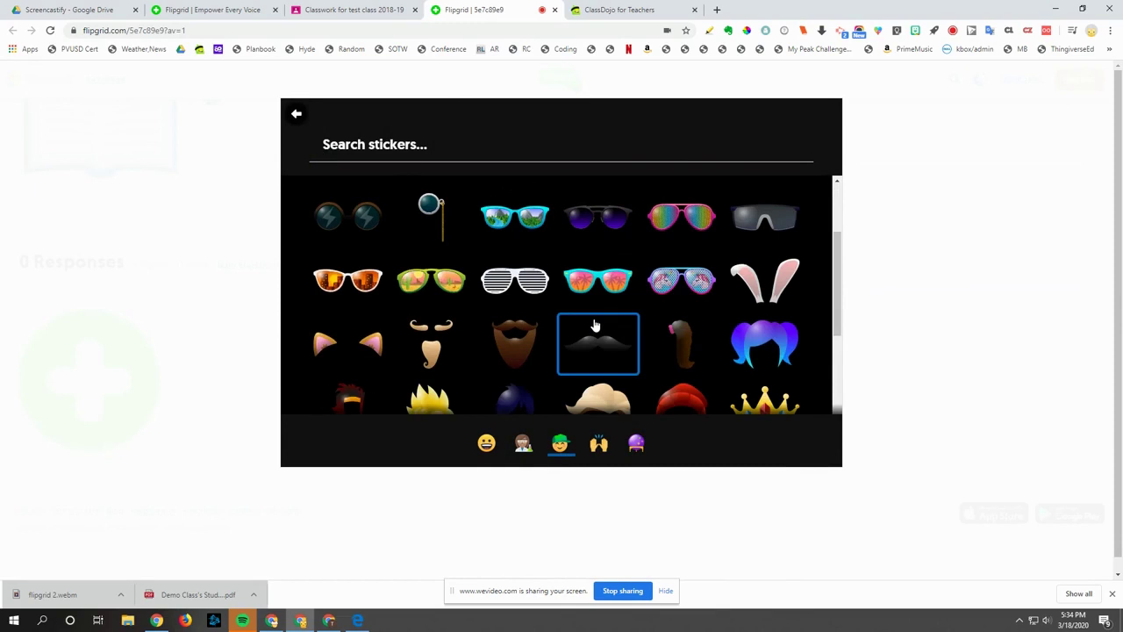
scroll(595, 325, "down", 3)
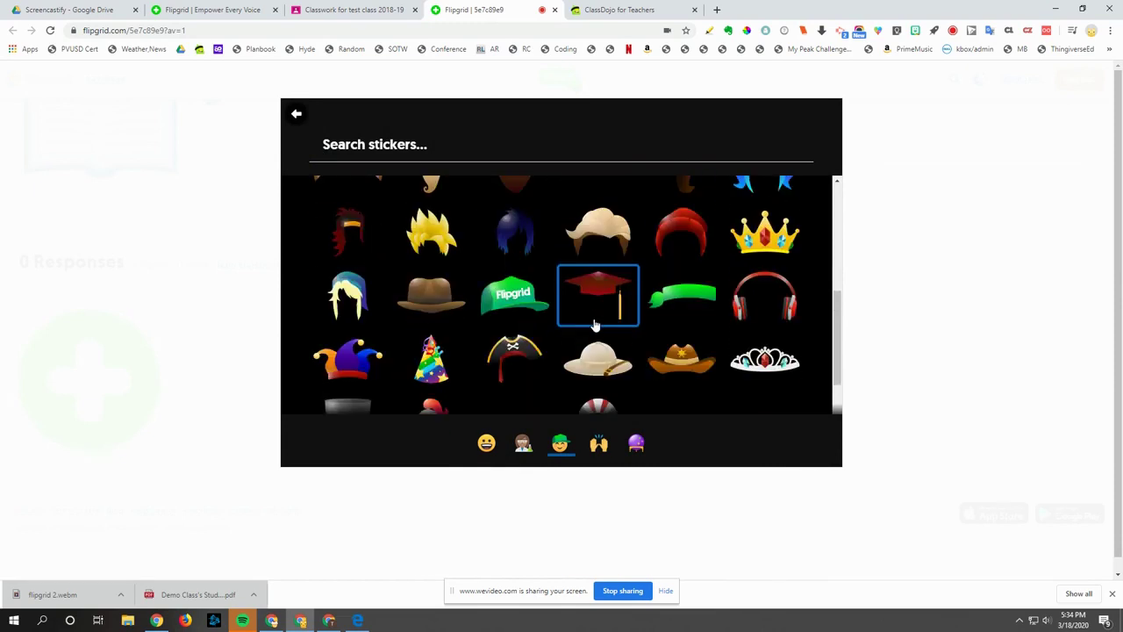
scroll(595, 326, "down", 2)
scroll(595, 326, "up", 2)
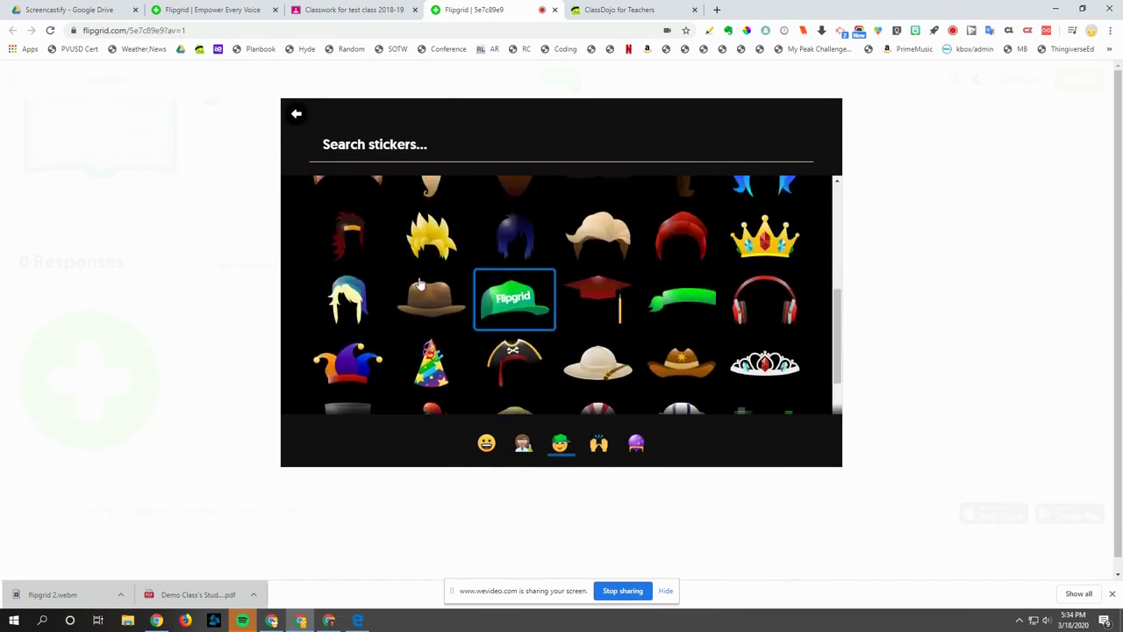
left_click(347, 297)
left_click_drag(575, 197, 553, 117)
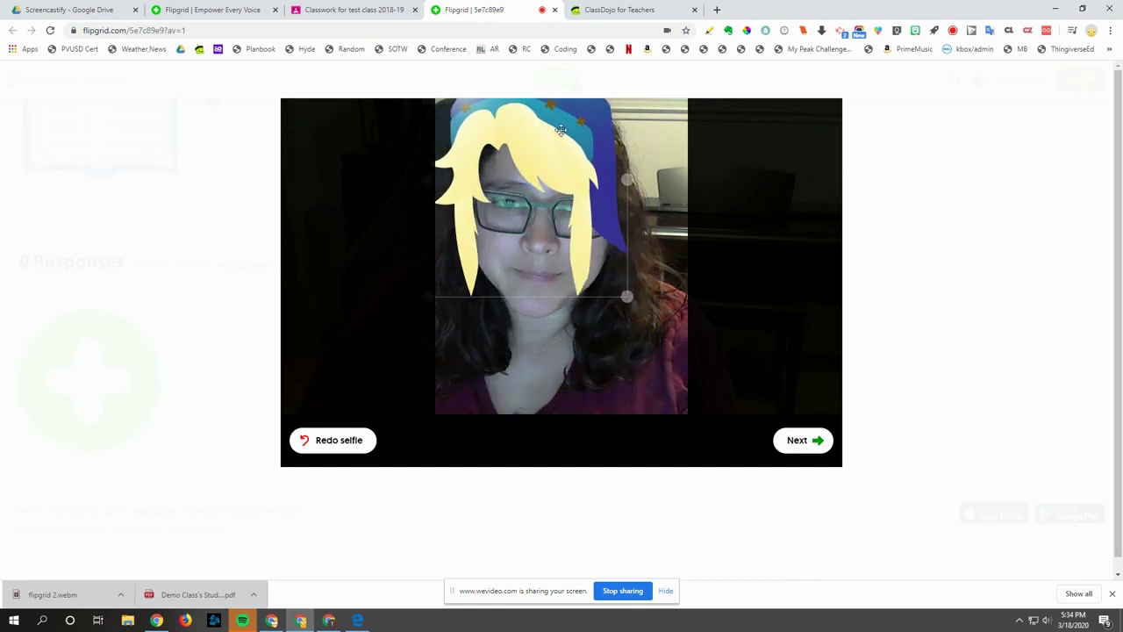
Enlarge the hair-and-hat sticker to cover the head, reposition it over the face, and continue to the submission form
left_click_drag(635, 293, 690, 394)
left_click_drag(606, 211, 641, 225)
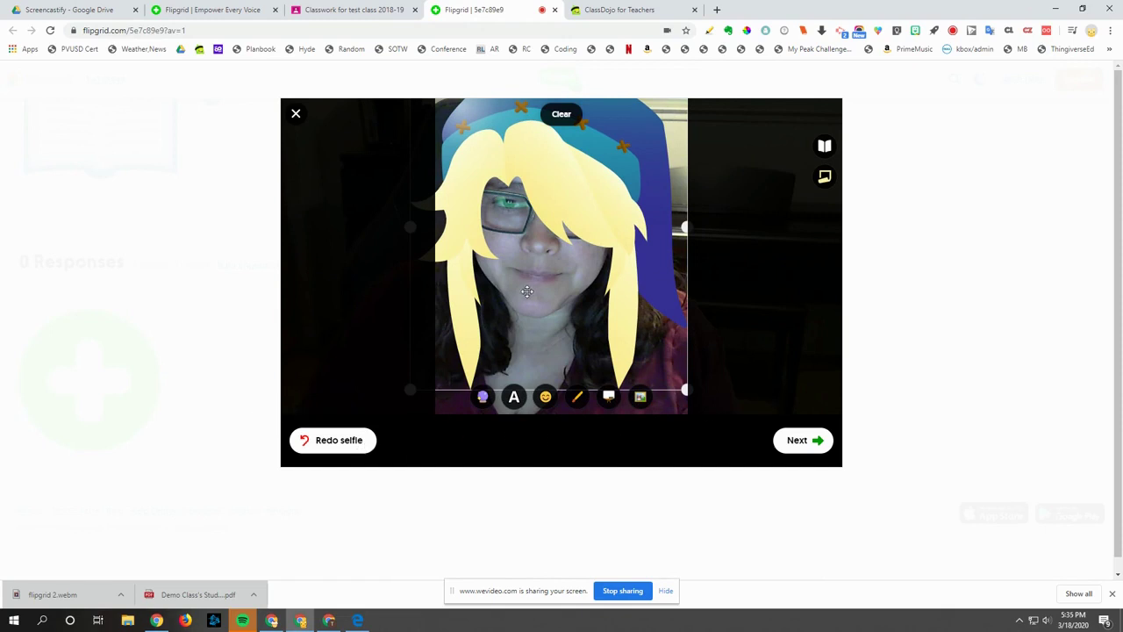
left_click(799, 442)
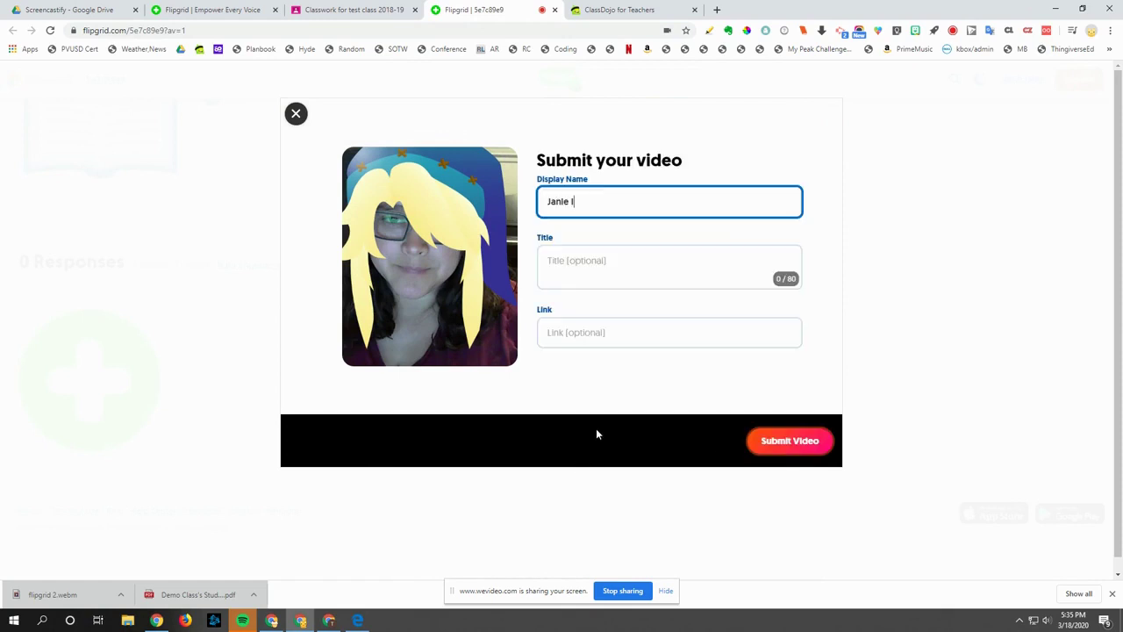
Submit the video under the prefilled display name, leaving the title and link empty, and complete the submission
left_click(638, 237)
left_click(603, 202)
left_click(791, 445)
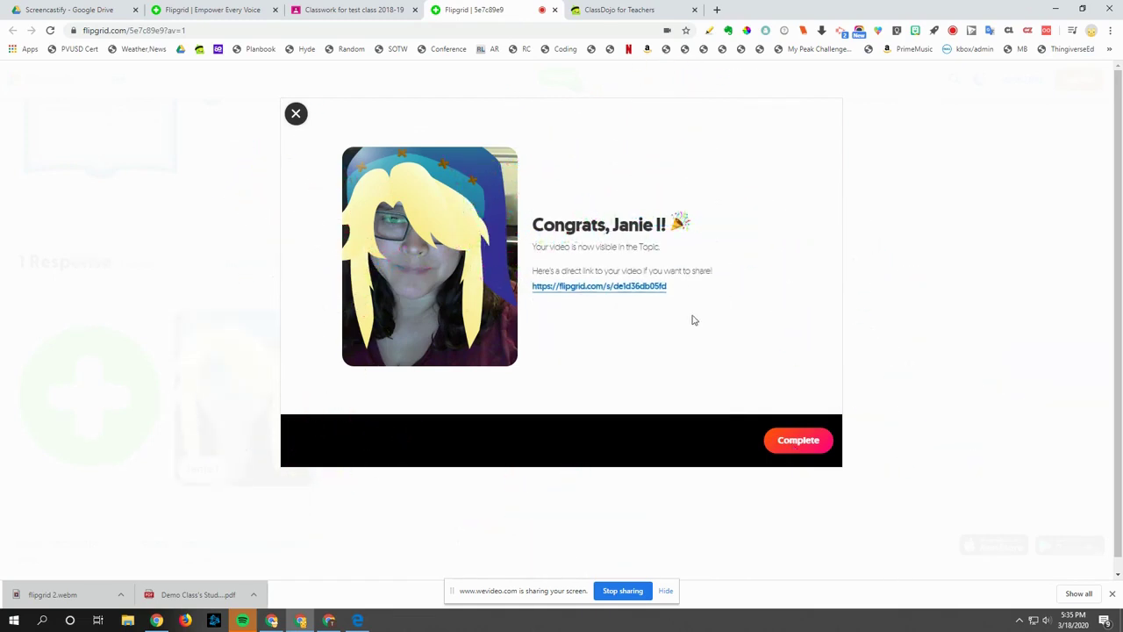
left_click(799, 441)
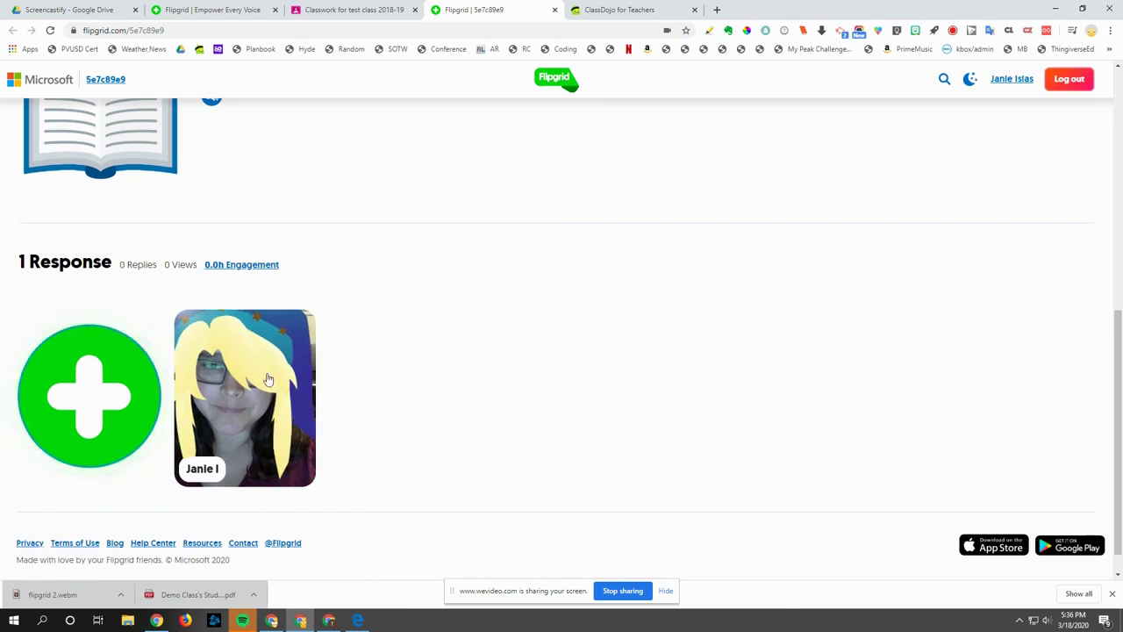
Open the submitted response from the topic's responses and check the video player's settings
scroll(425, 422, "down", 1)
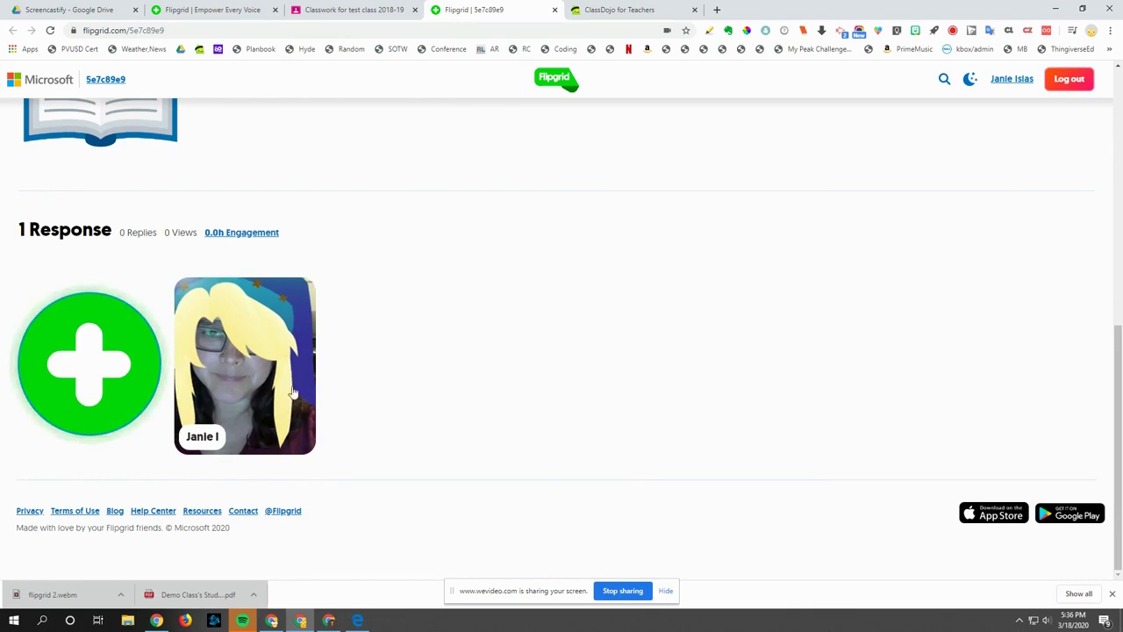
left_click(246, 375)
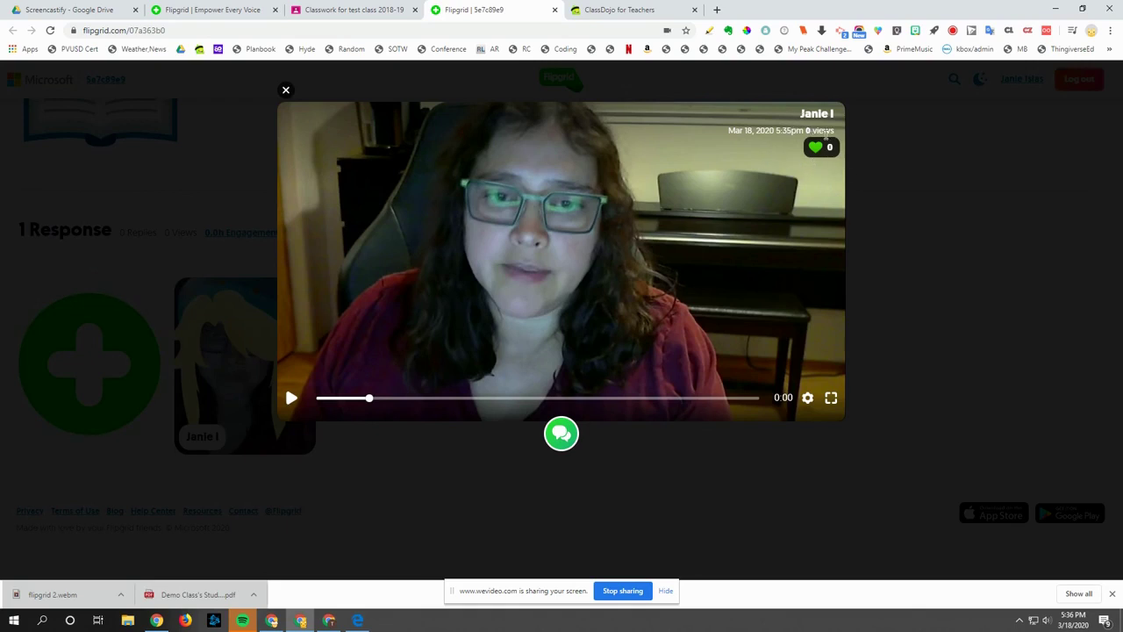
left_click(807, 400)
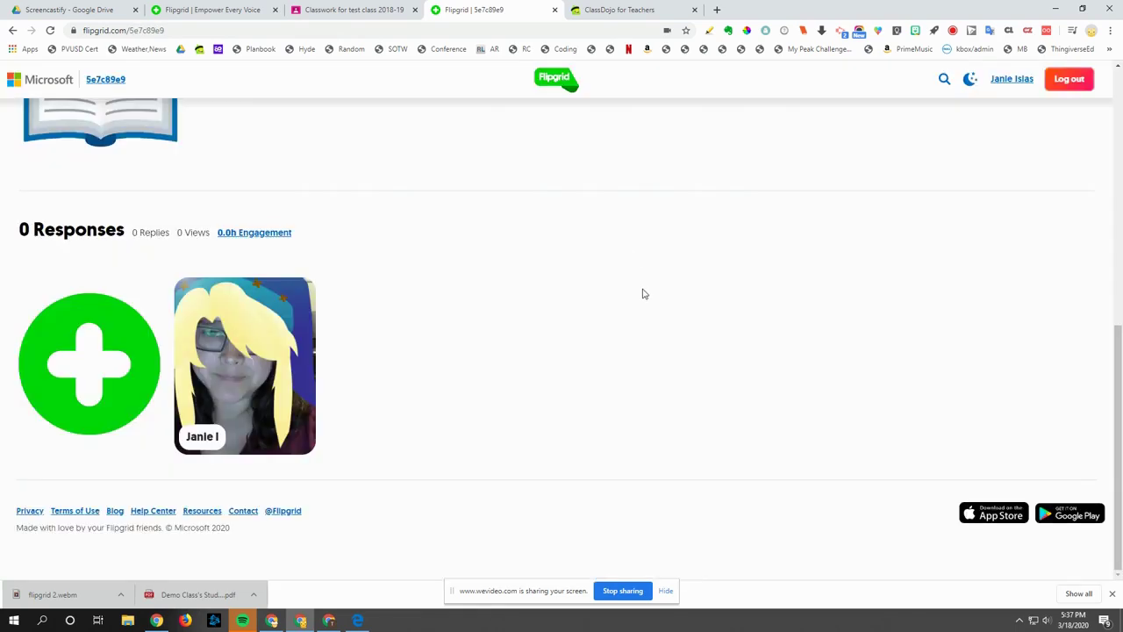
Open MyFlipgrid from the account options, log in with the Google account, and view the student's grids and videos
scroll(642, 293, "up", 5)
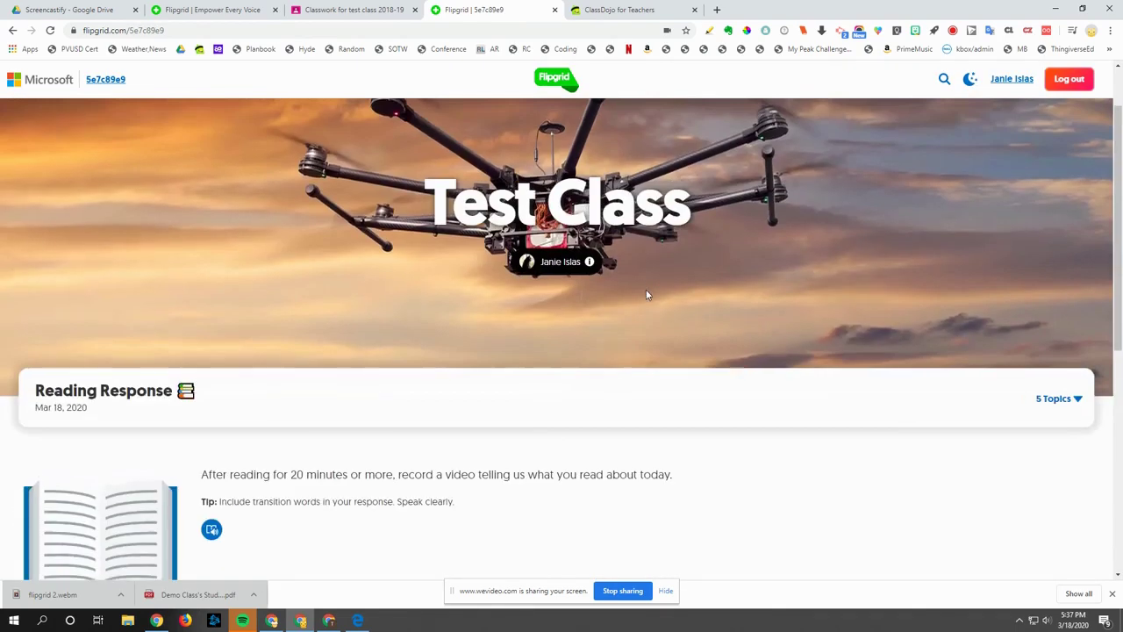
left_click(1018, 79)
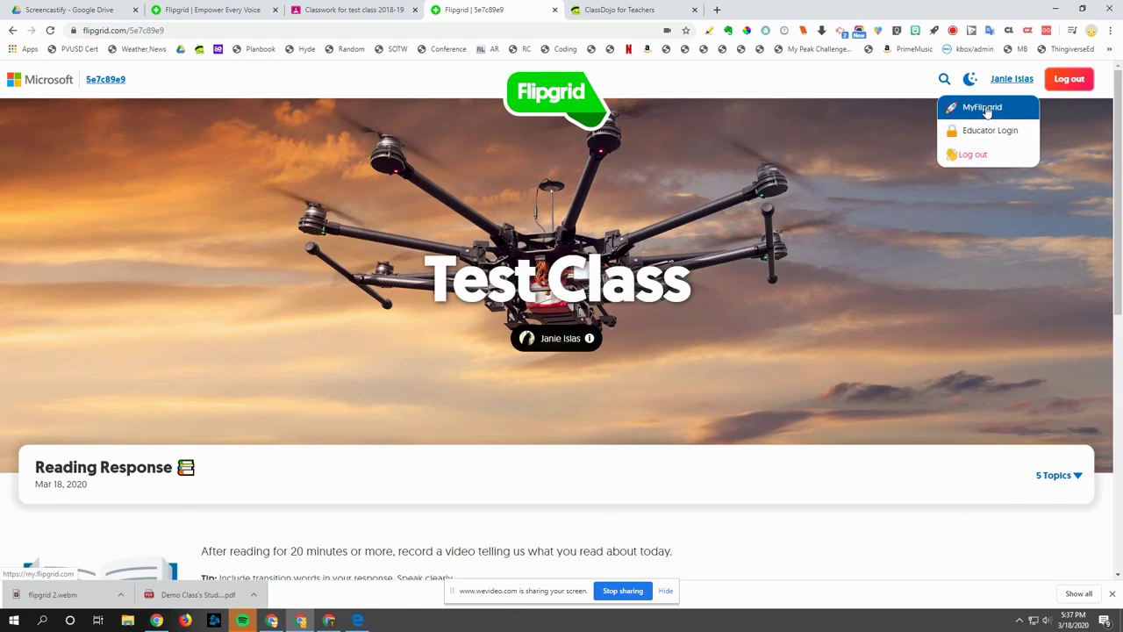
left_click(983, 108)
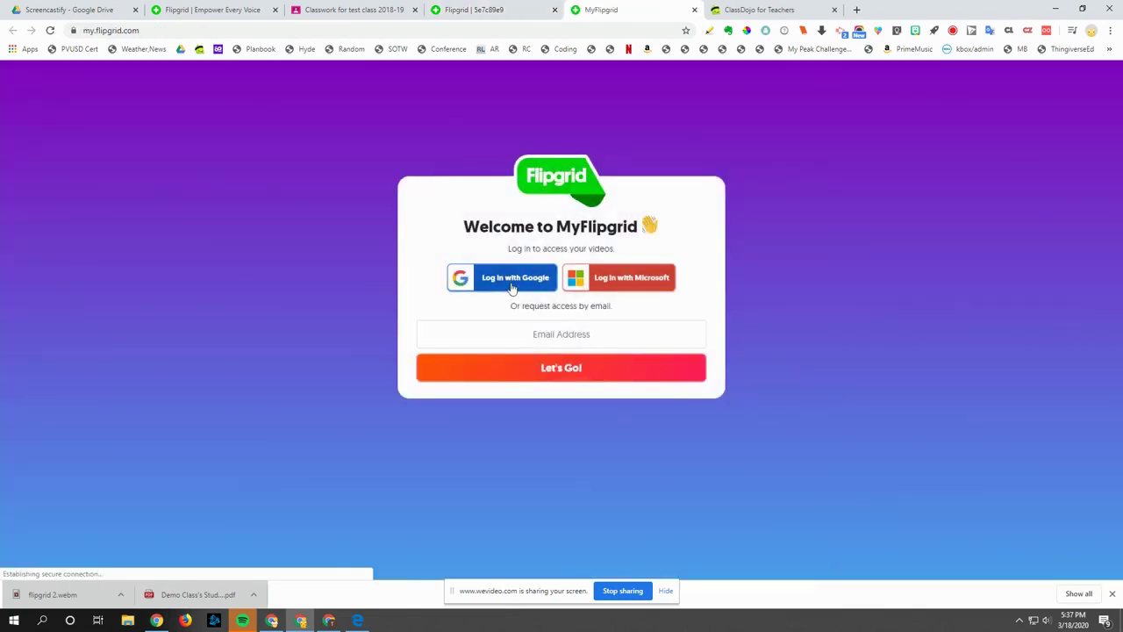
left_click(512, 287)
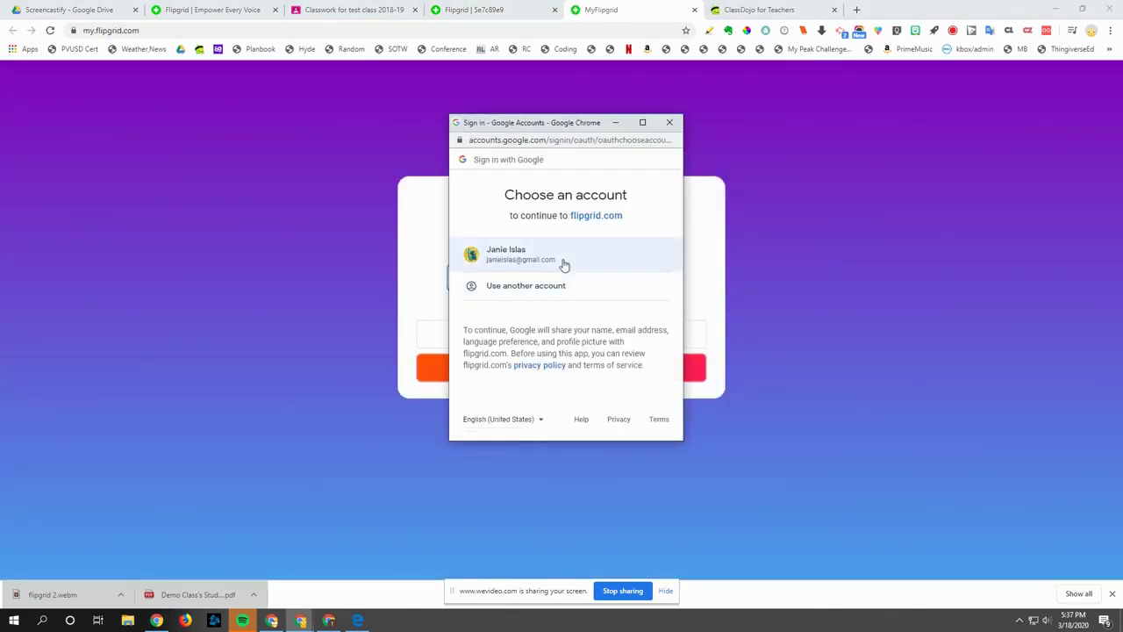
left_click(564, 263)
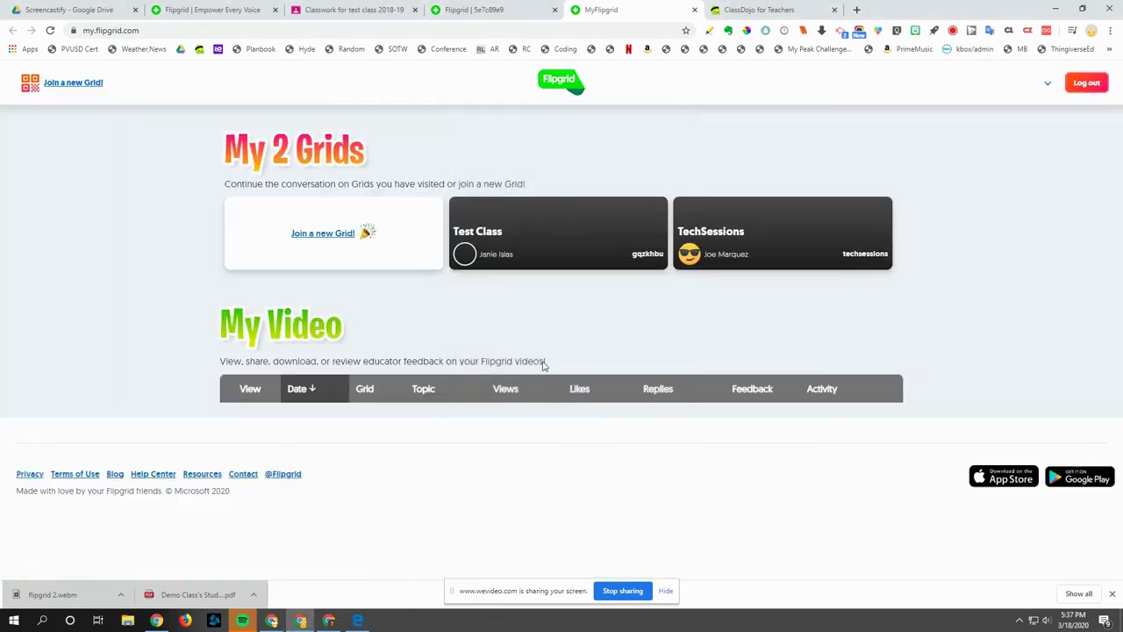
scroll(609, 409, "down", 2)
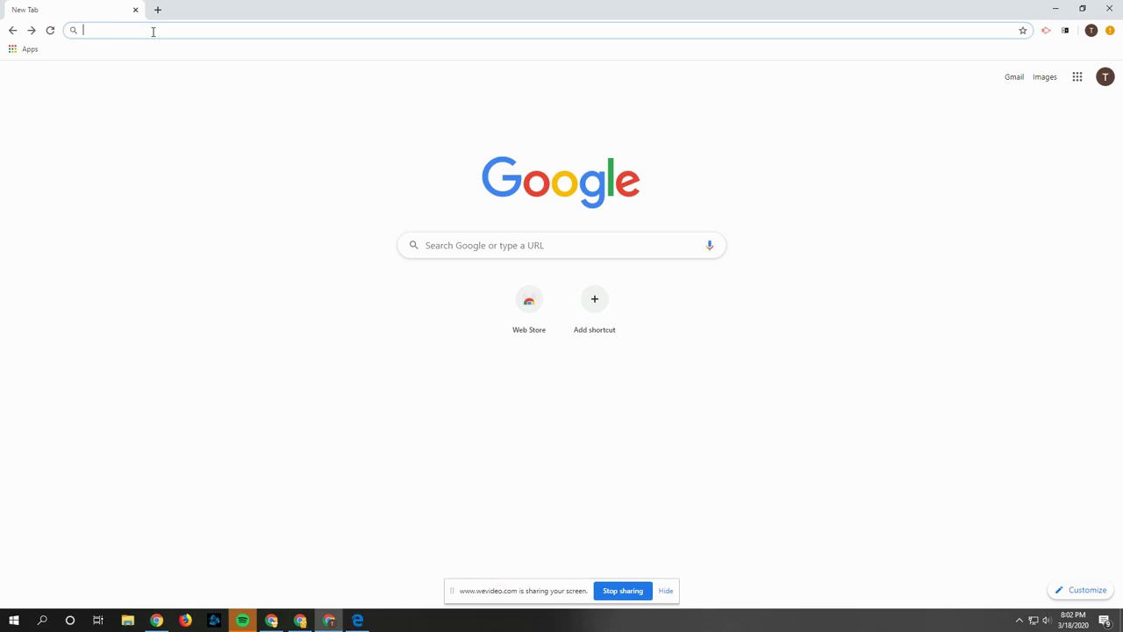
Go to flipgrid.com and open the educator signup
type("flipgrid.")
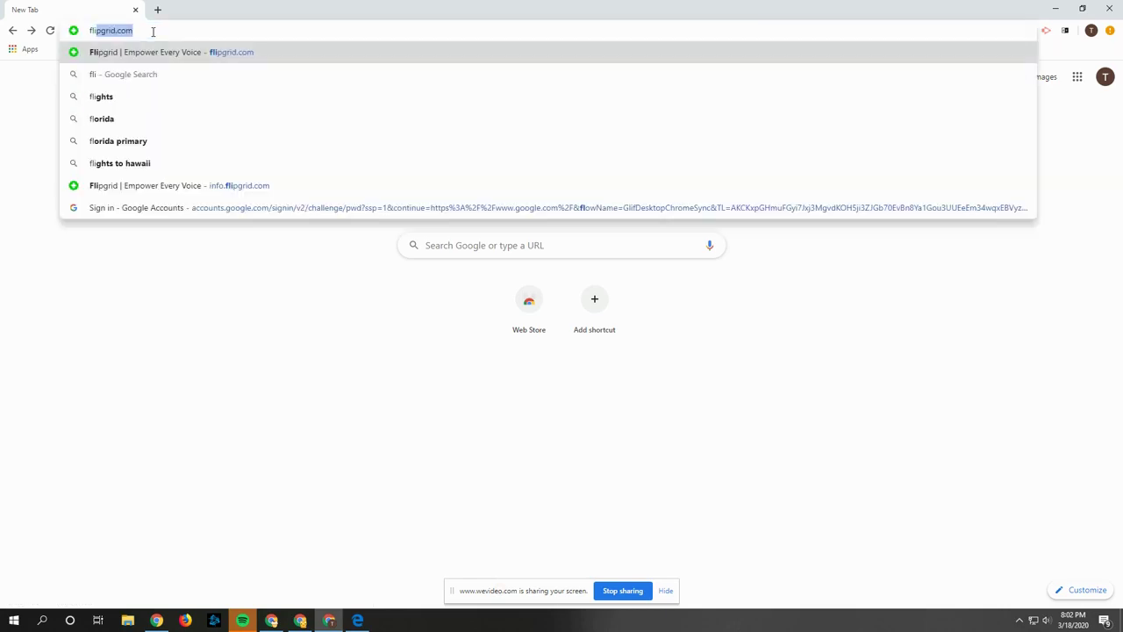
type("com")
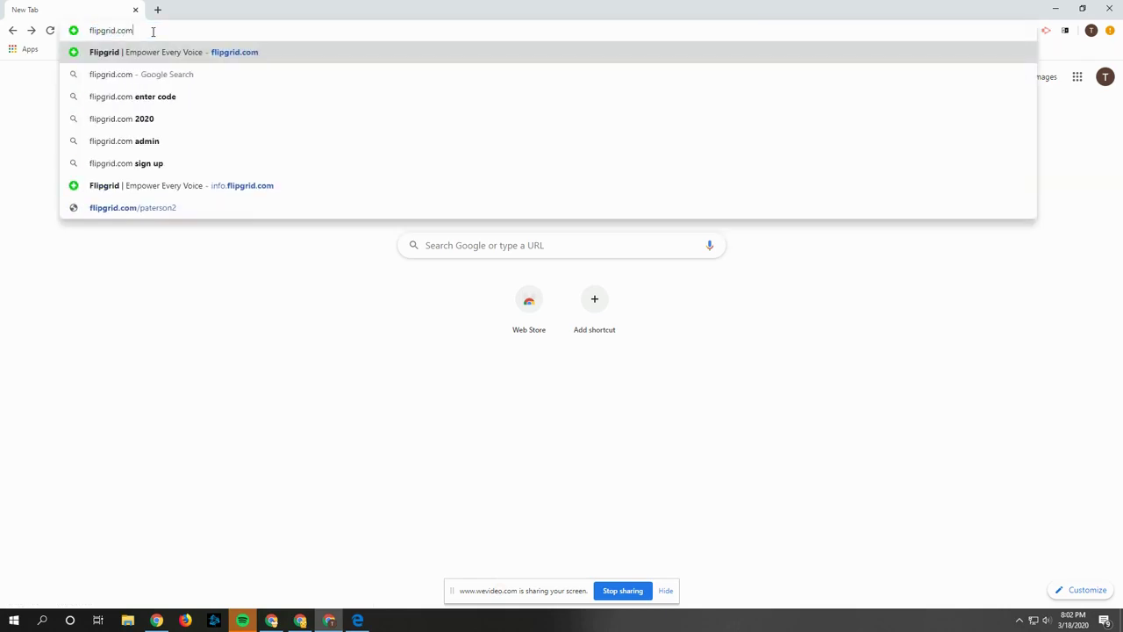
key("Return")
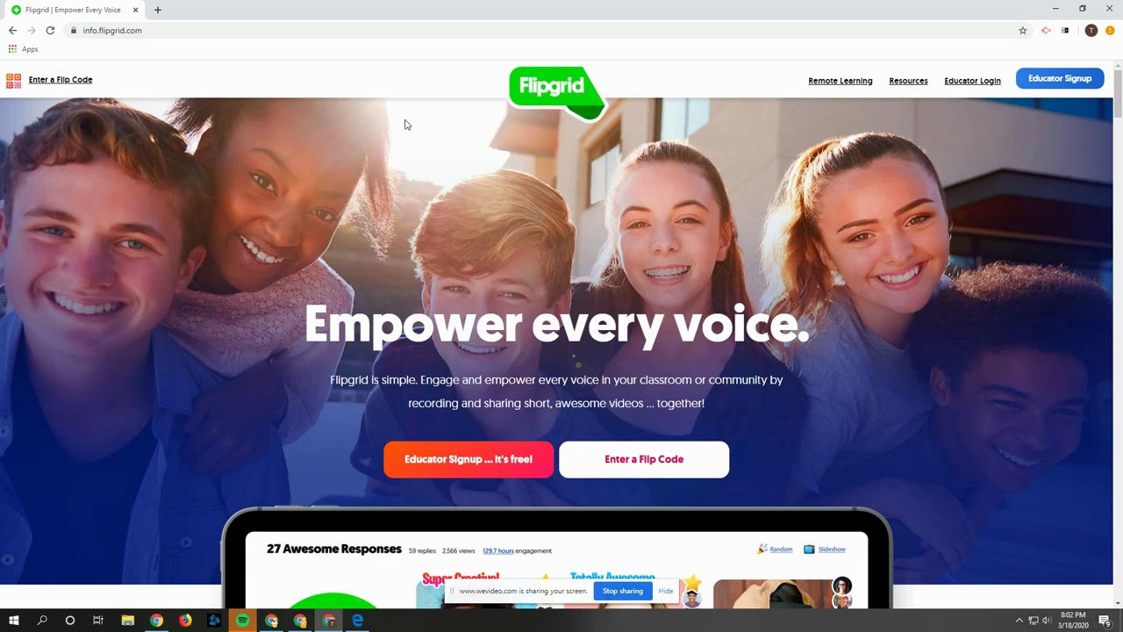
left_click(1053, 91)
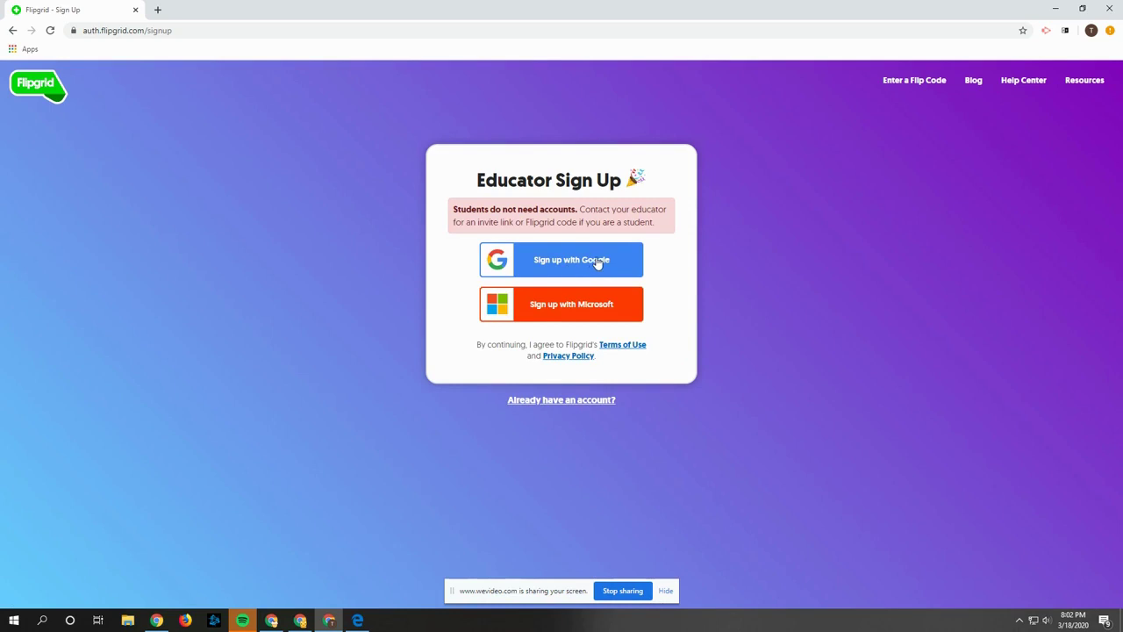
Sign up with the listed Google account and submit the educator profile with United States, Elementary (ages 5-10) and the date of birth
left_click(596, 262)
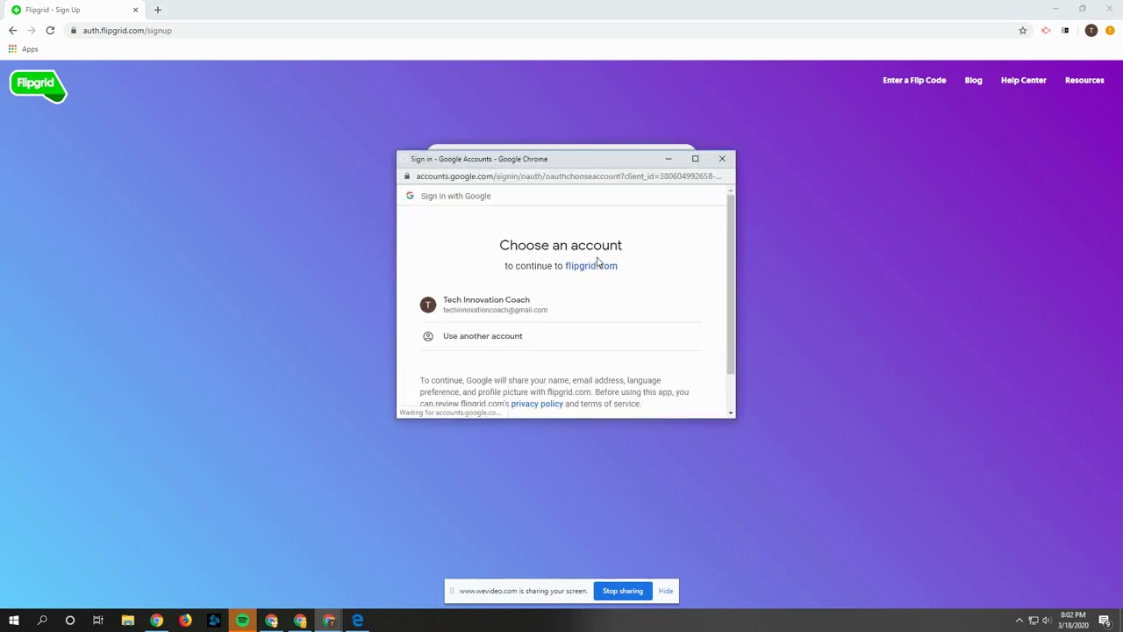
left_click(506, 305)
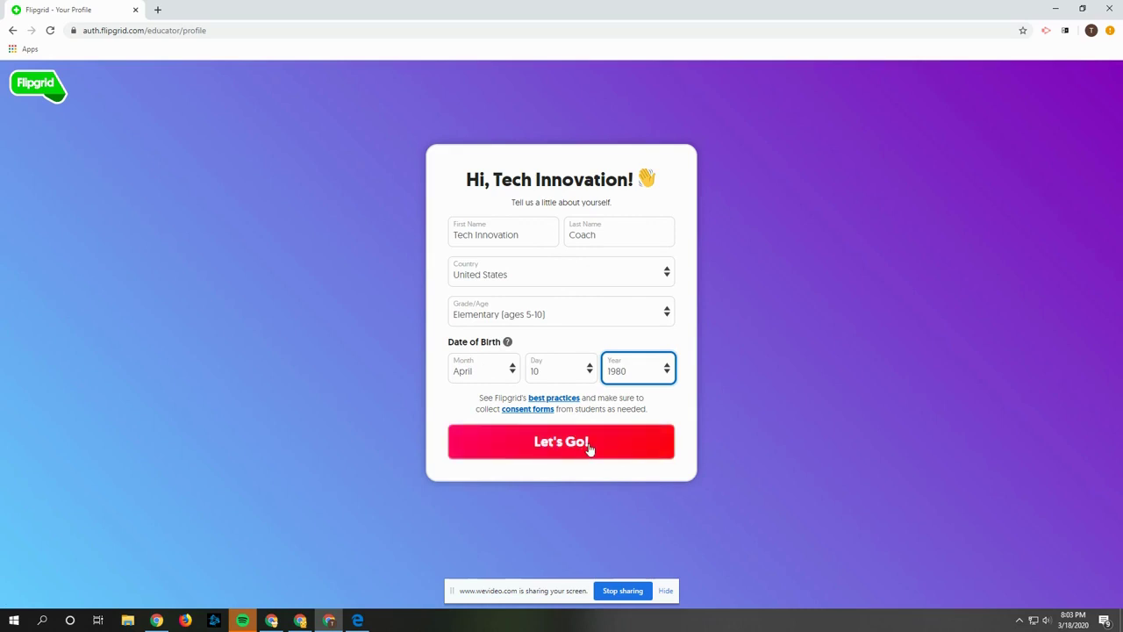
left_click(590, 448)
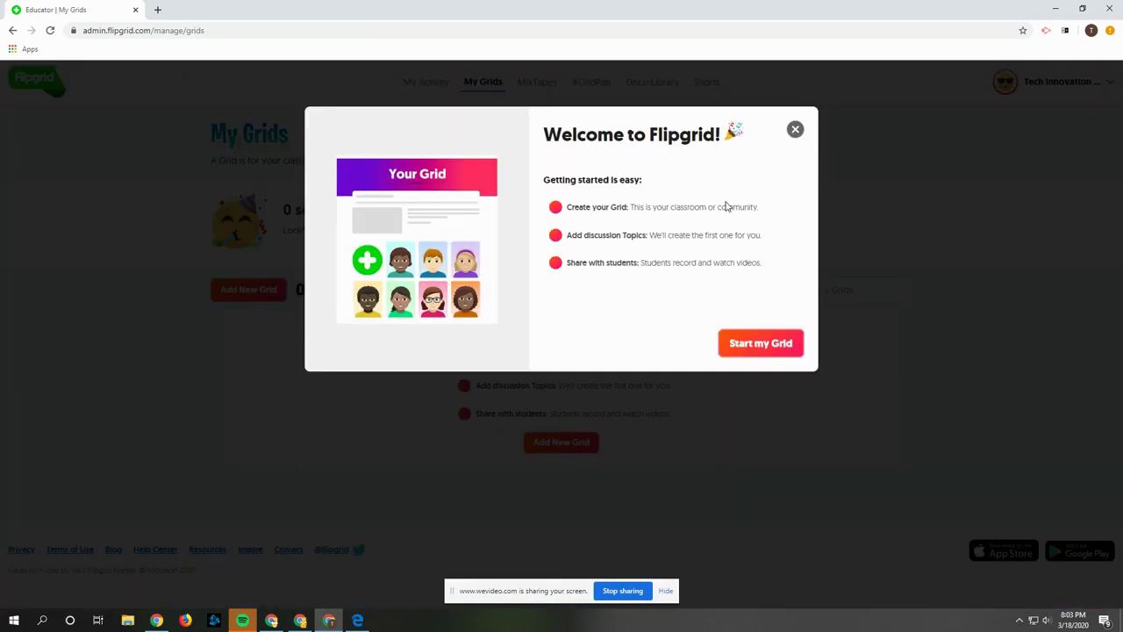
Start a new grid named after the teacher's 3rd grade class, with School Email as the grid type and the suggested Flip Code
left_click(762, 344)
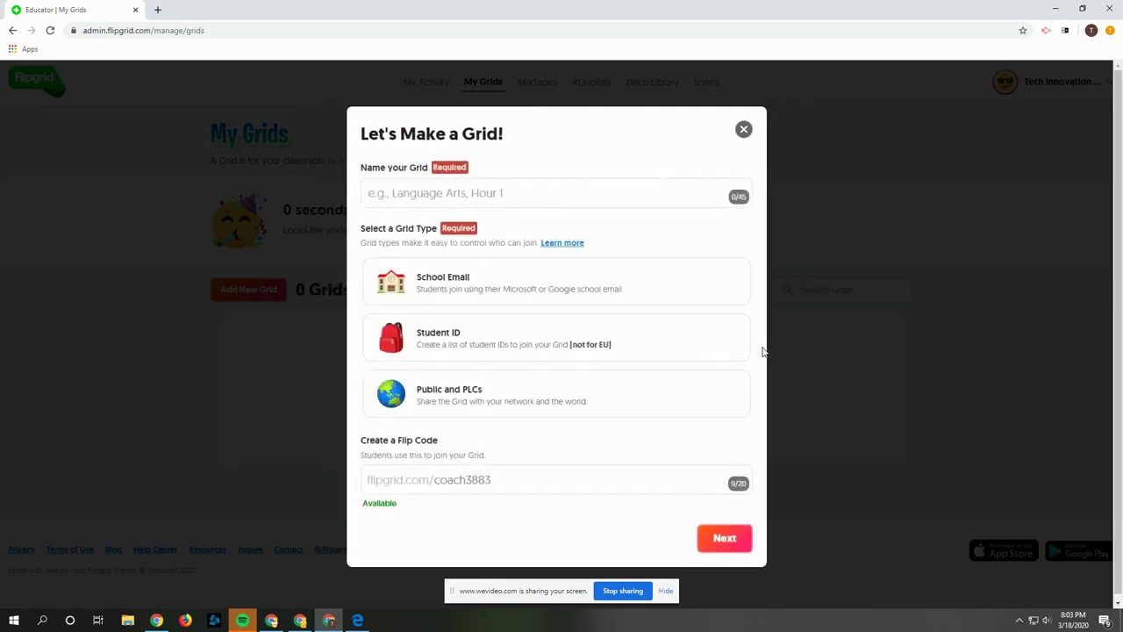
left_click(566, 192)
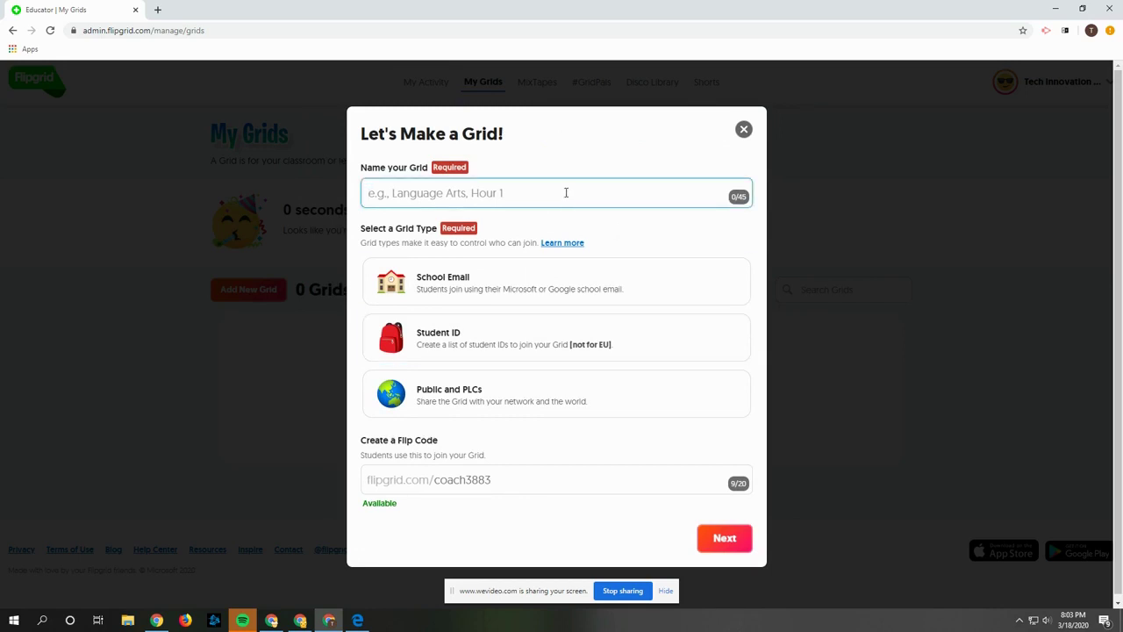
type("Ms.")
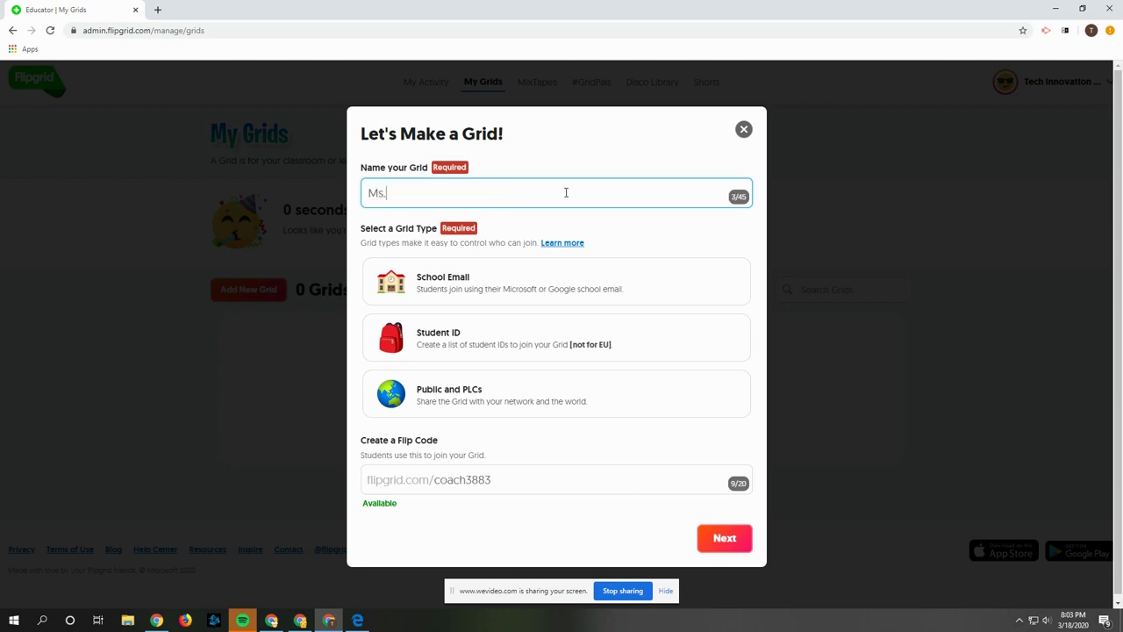
type(" Islas' 3rd grade class")
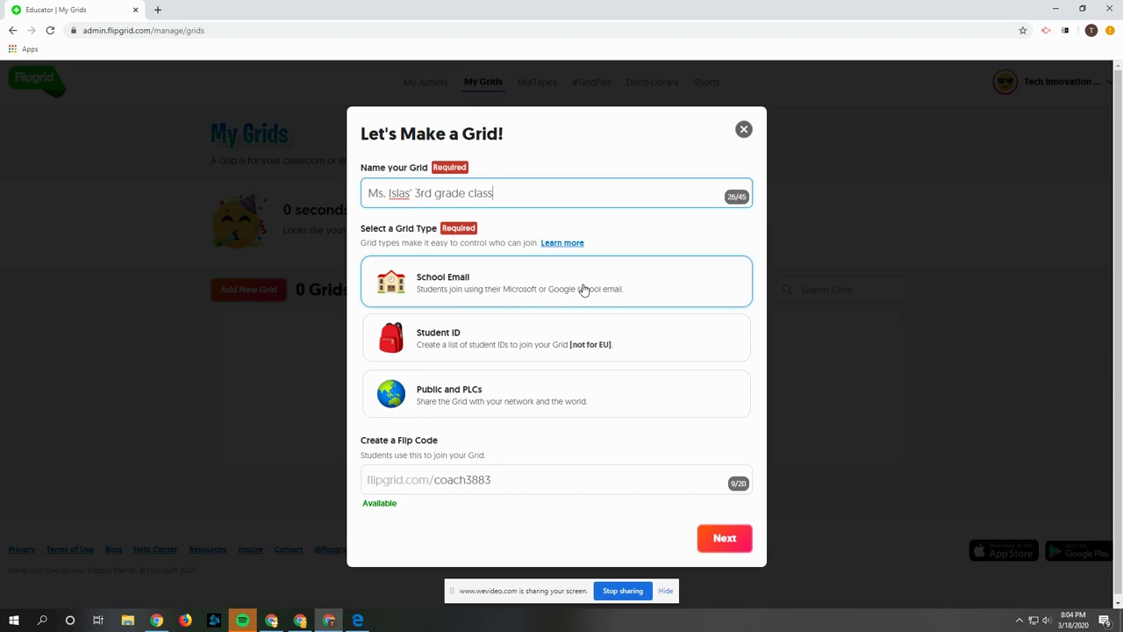
left_click(561, 289)
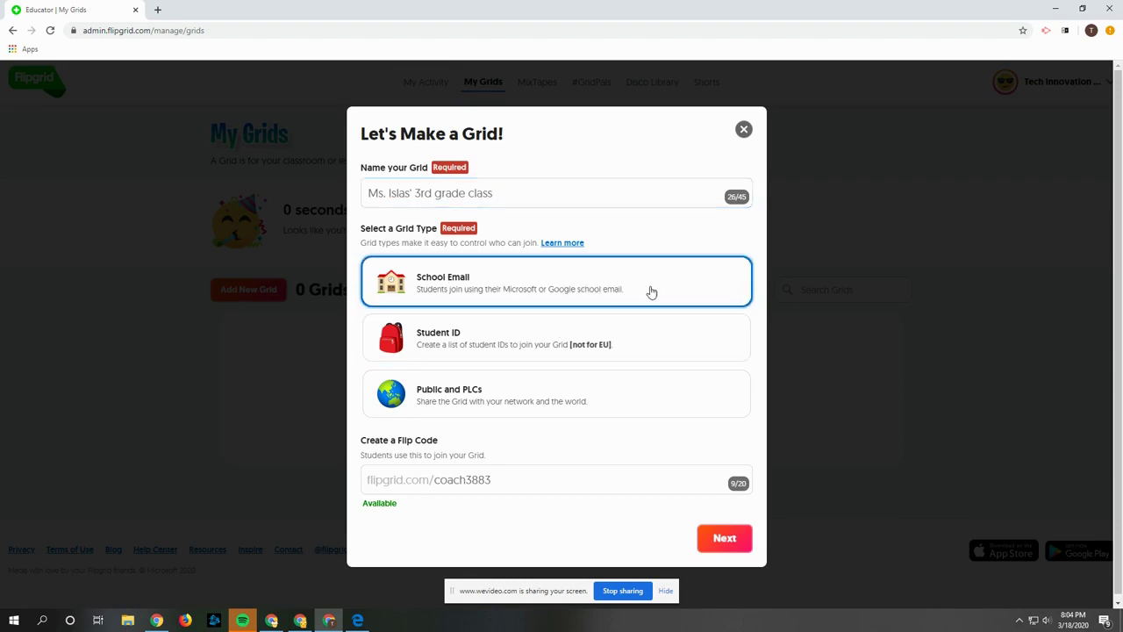
left_click(719, 540)
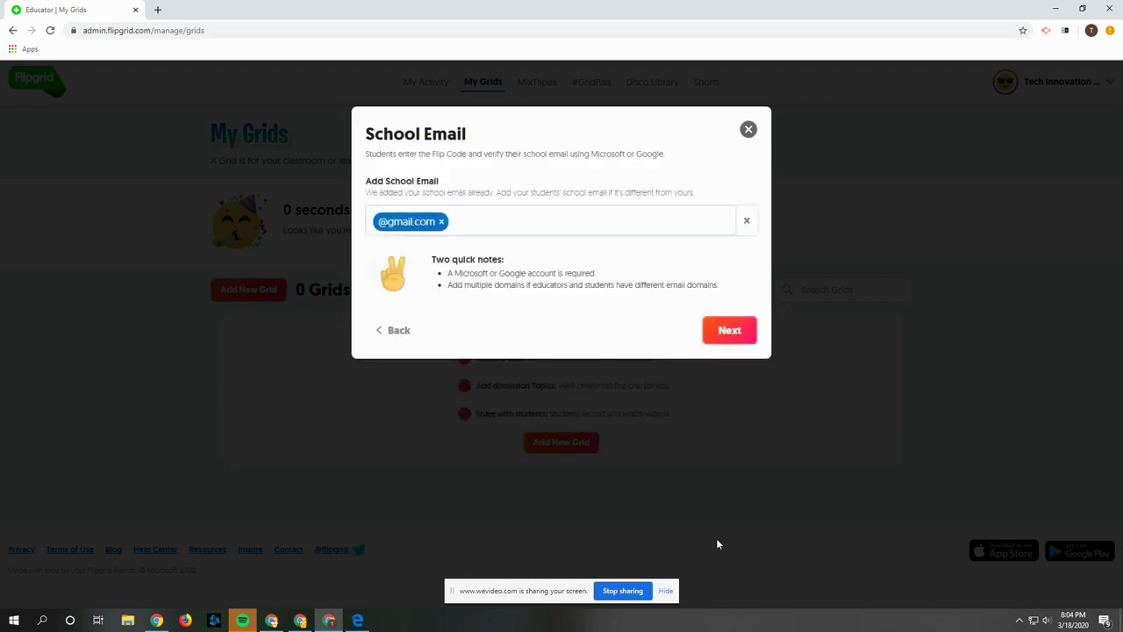
key("BackSpace")
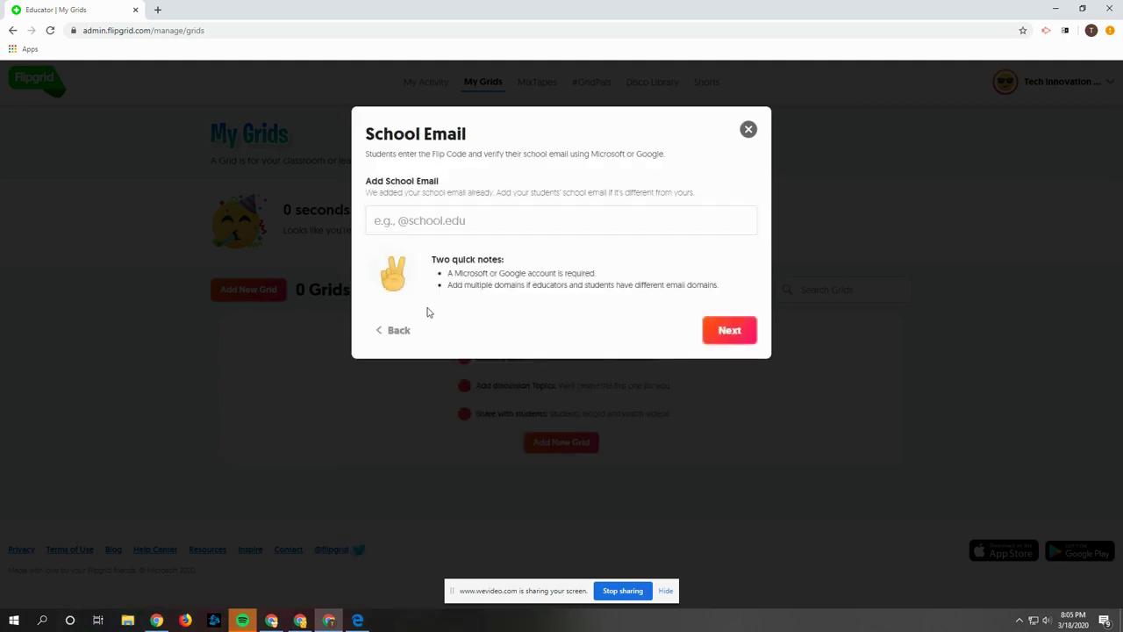
left_click(396, 230)
type("@")
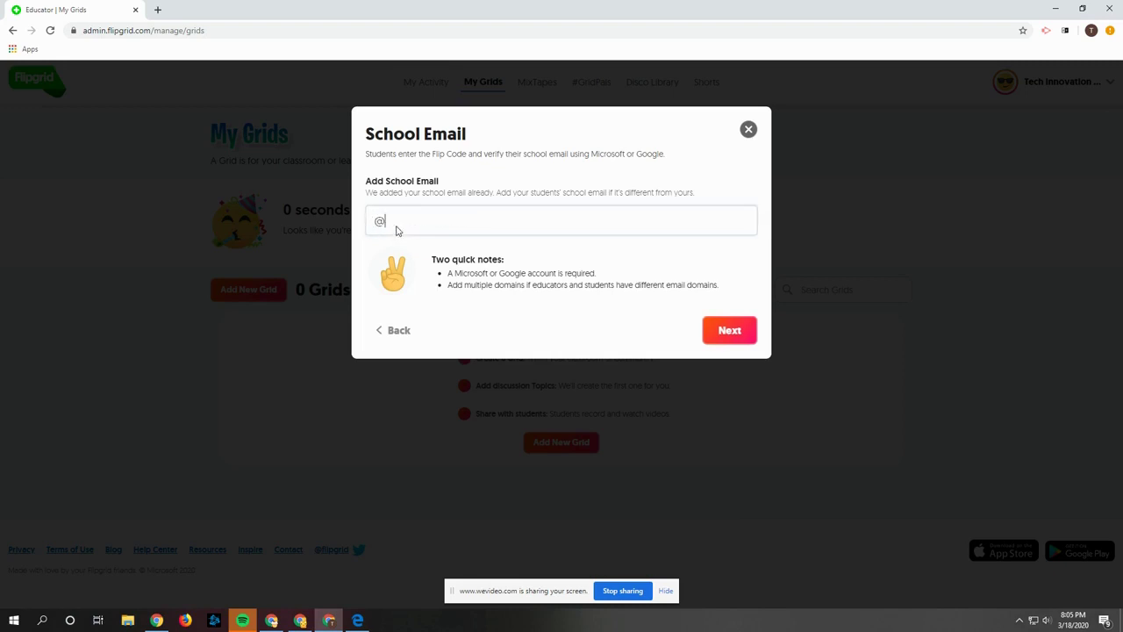
type("pvusd.net")
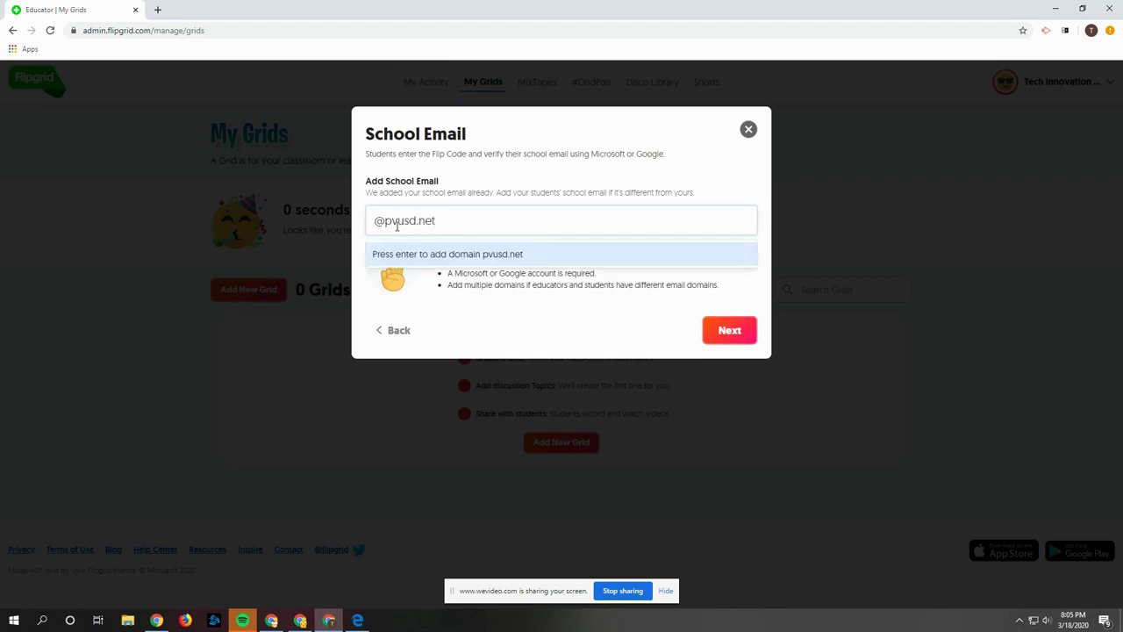
key("Return")
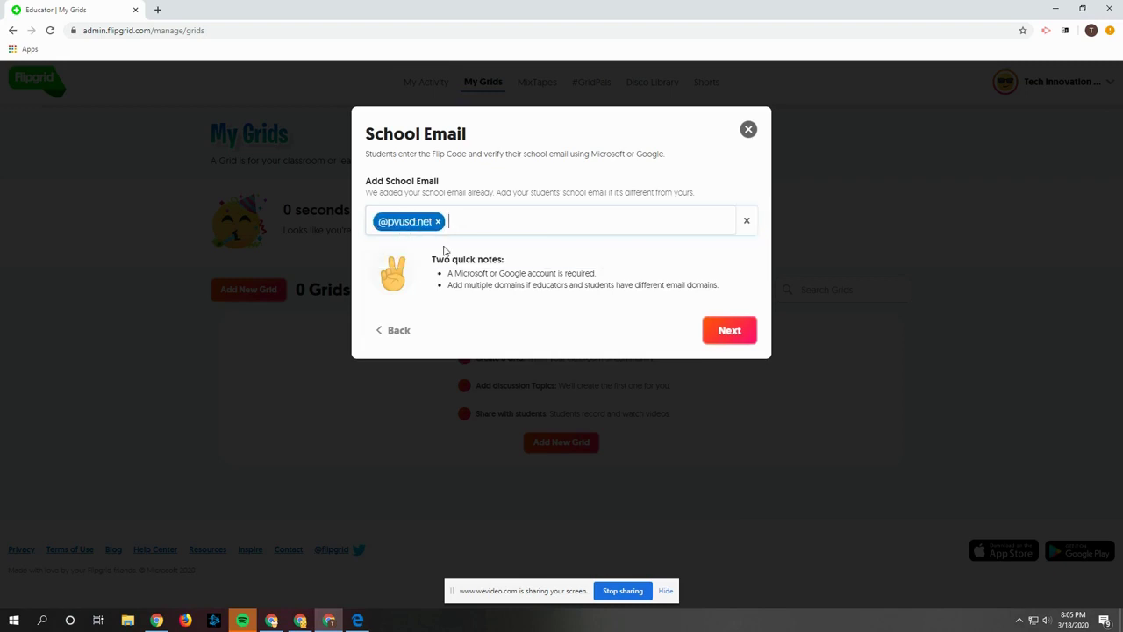
left_click(730, 334)
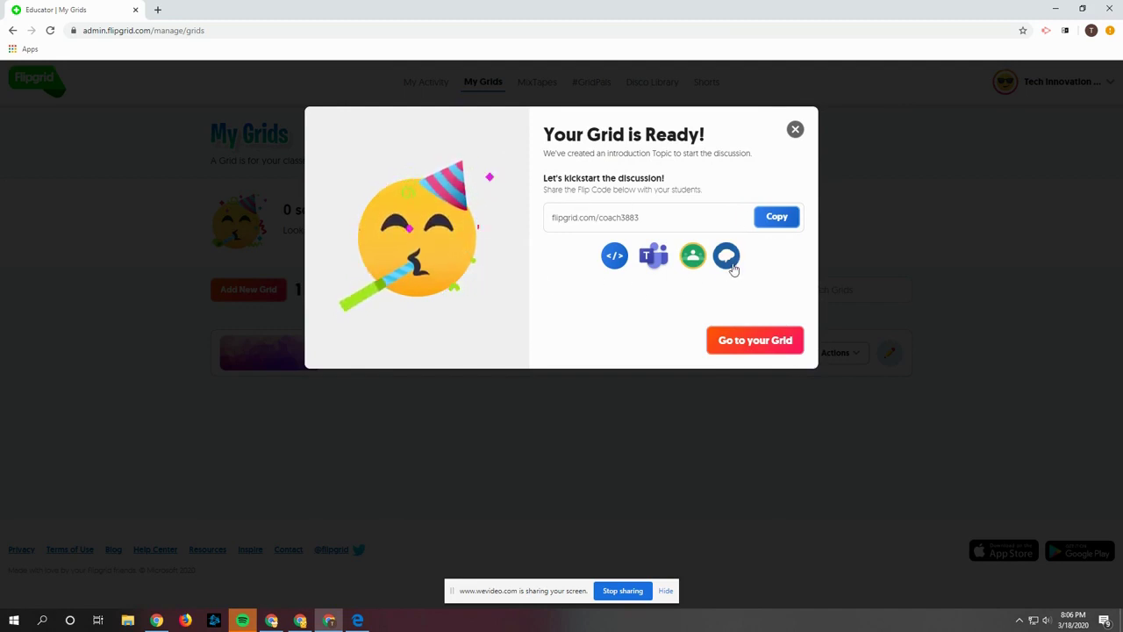
Open the new grid's details and view the sharing options of the grid and of its Say Hello on Flipgrid! topic
left_click(749, 341)
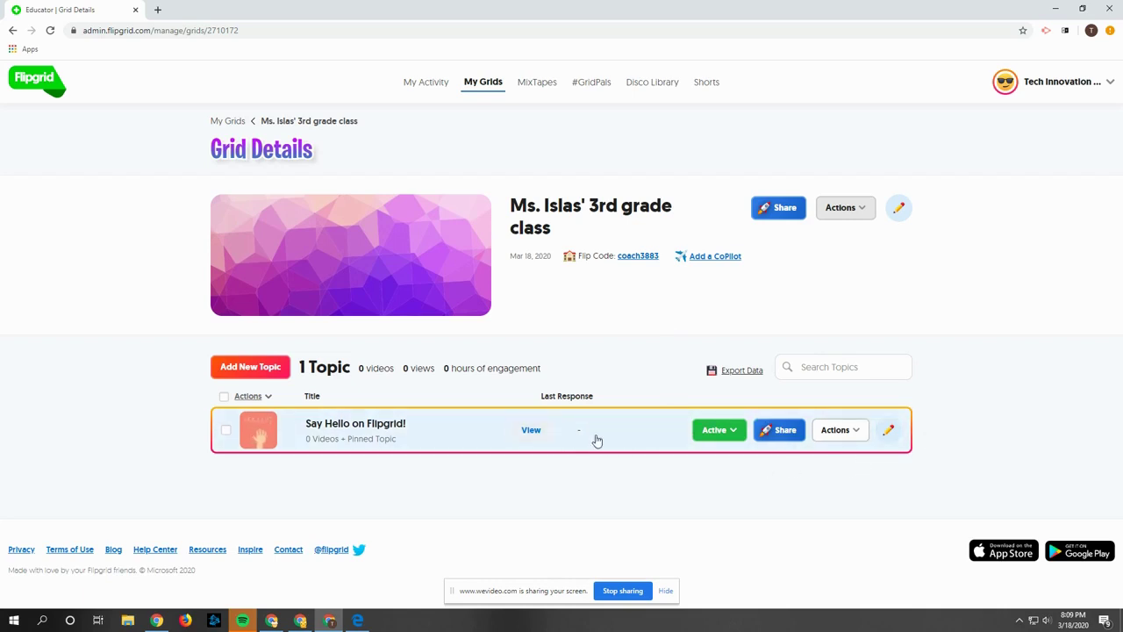
left_click(785, 211)
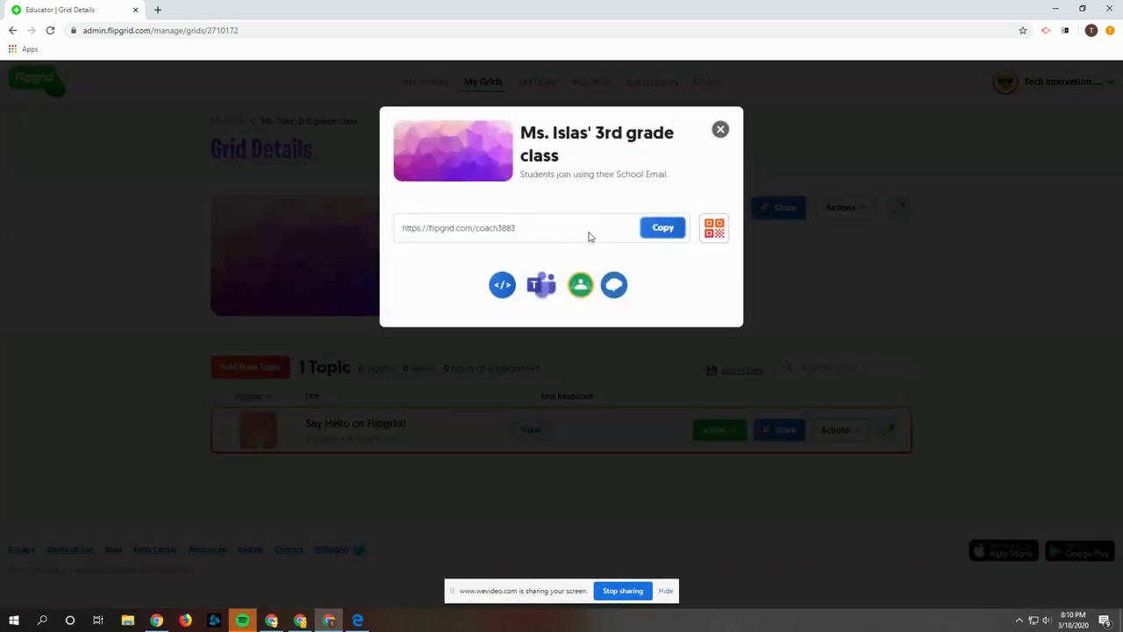
left_click(721, 130)
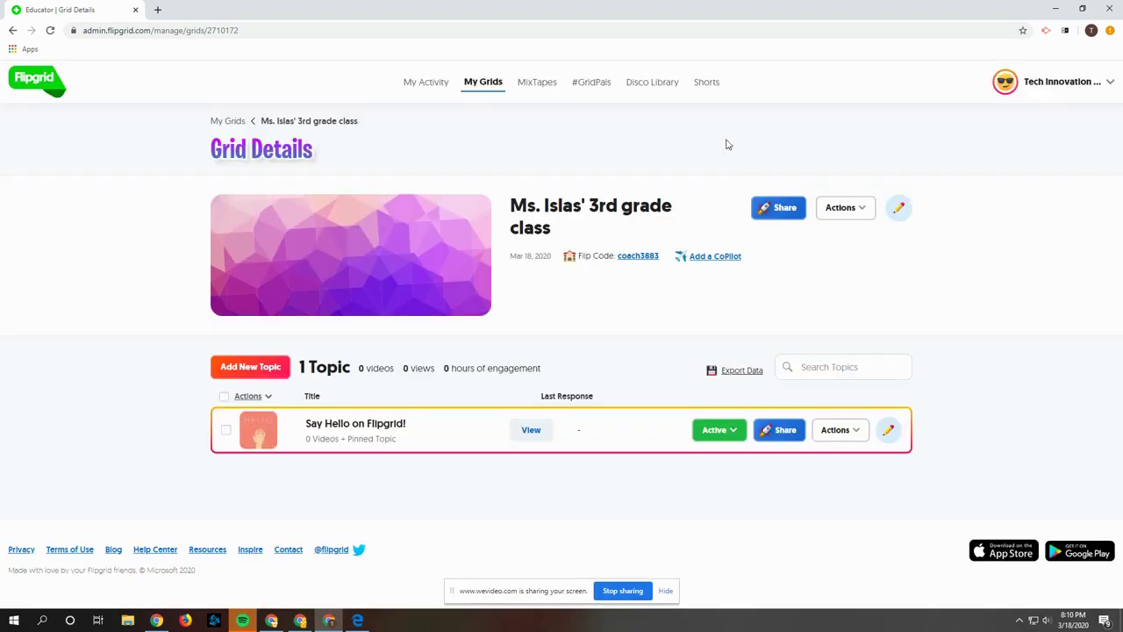
left_click(784, 430)
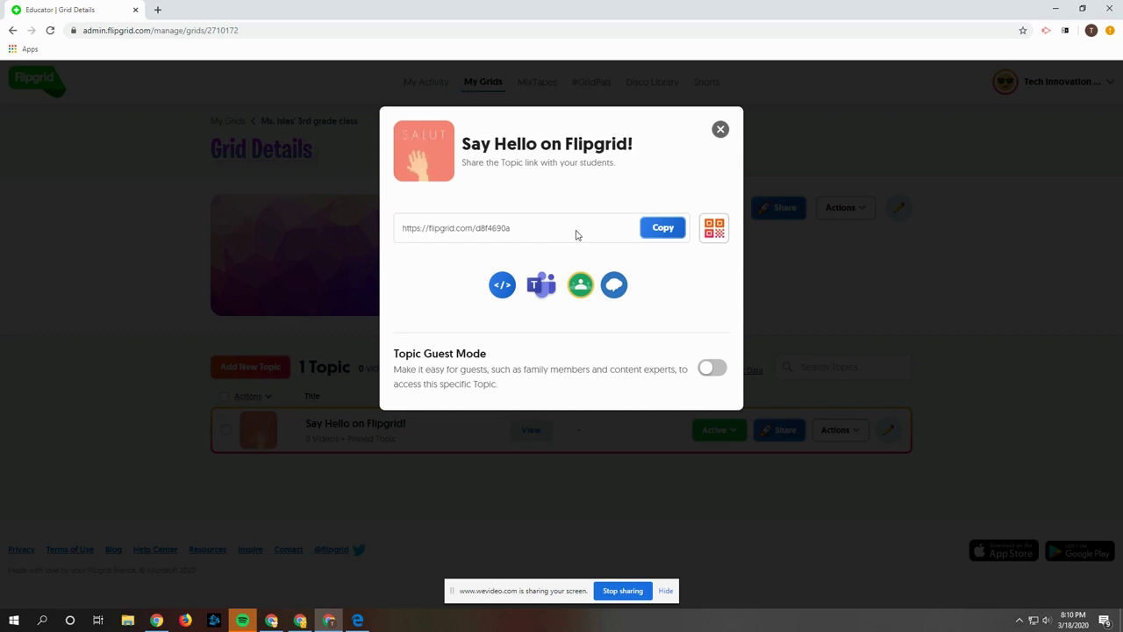
Copy the Say Hello on Flipgrid! topic link, view its Google Classroom sharing window, and close the sharing options
left_click(659, 232)
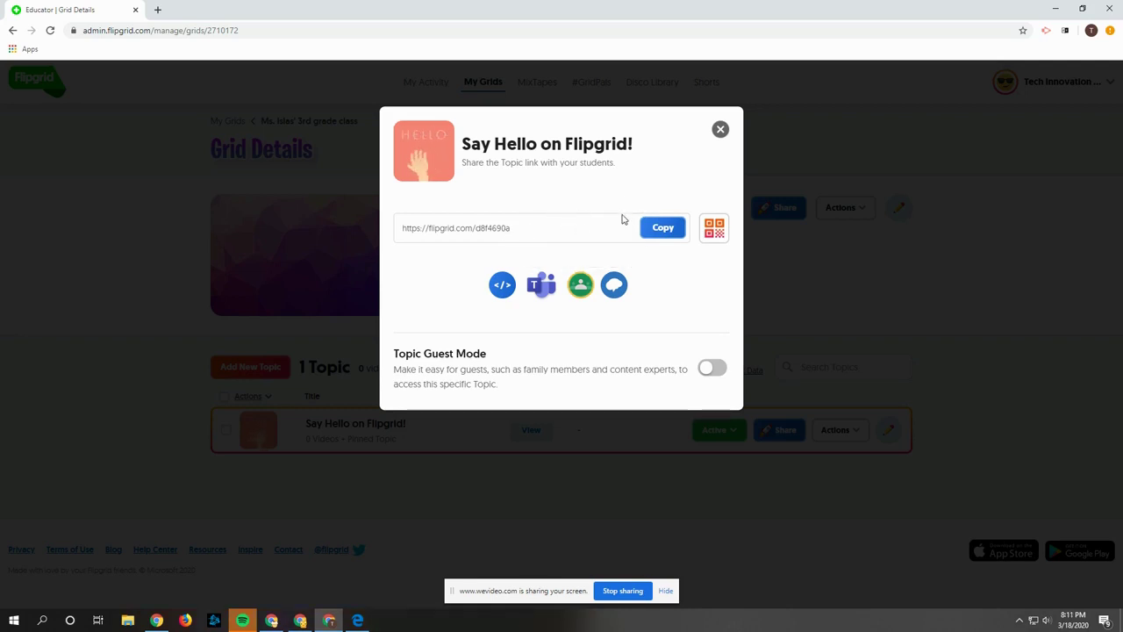
left_click(583, 285)
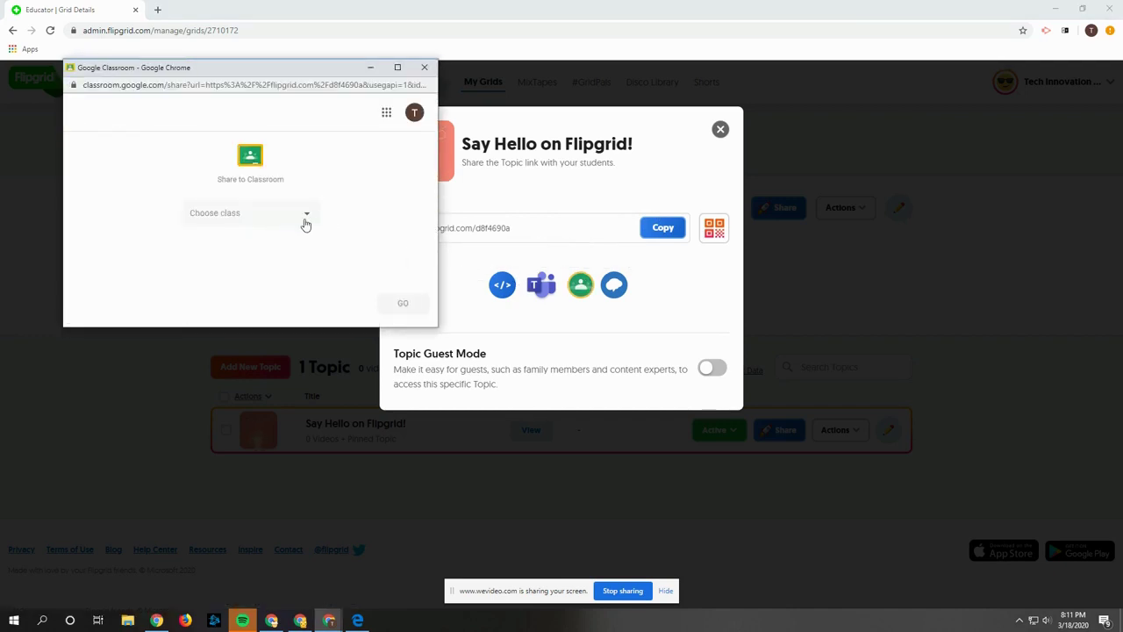
left_click(424, 69)
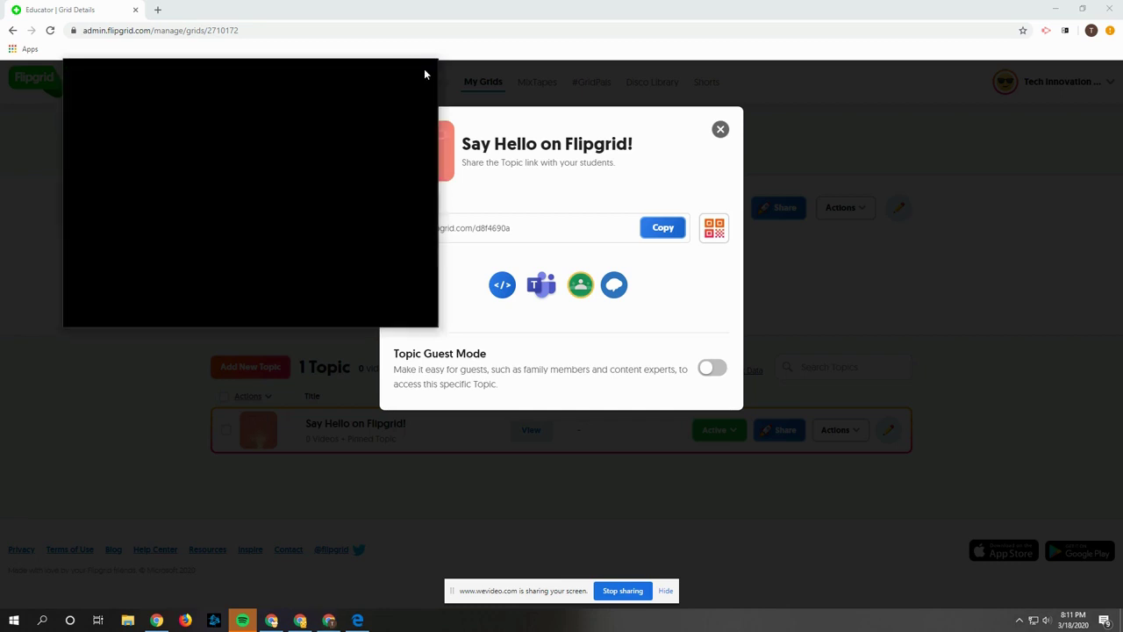
key("Escape")
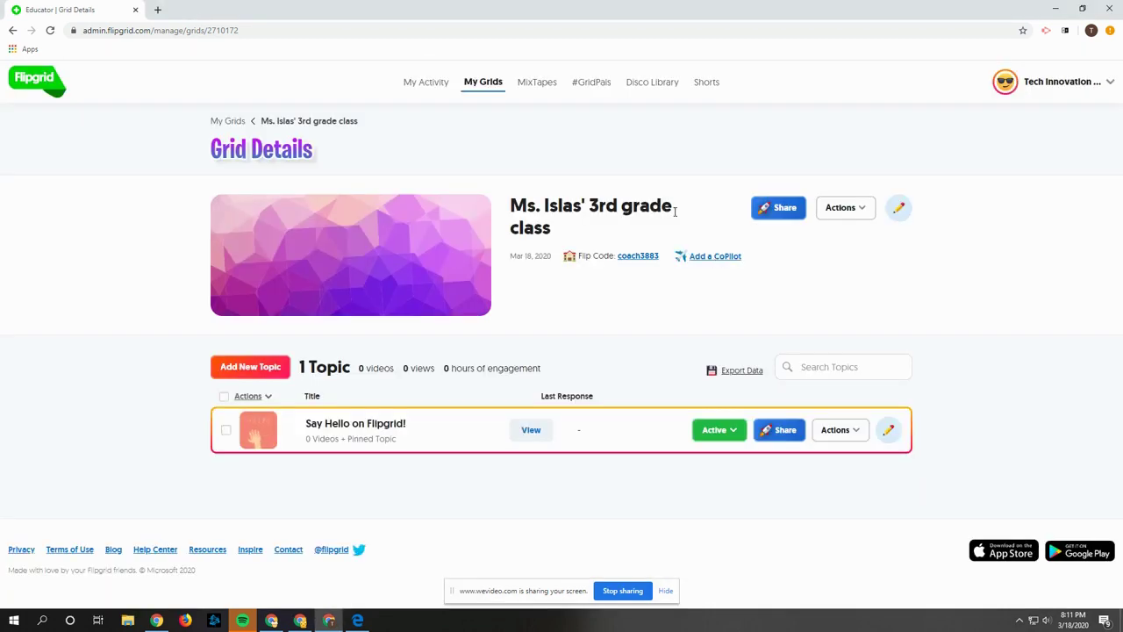
Edit the grid to set its notifications to Never and review the Active State choices, keeping Active
left_click(900, 210)
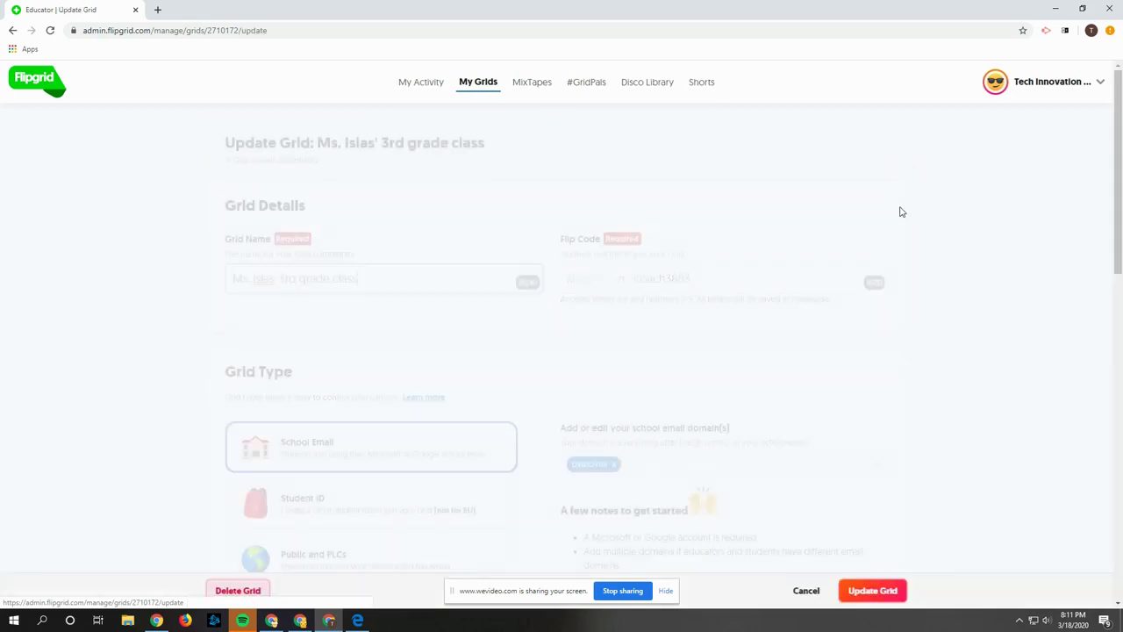
scroll(563, 254, "down", 1)
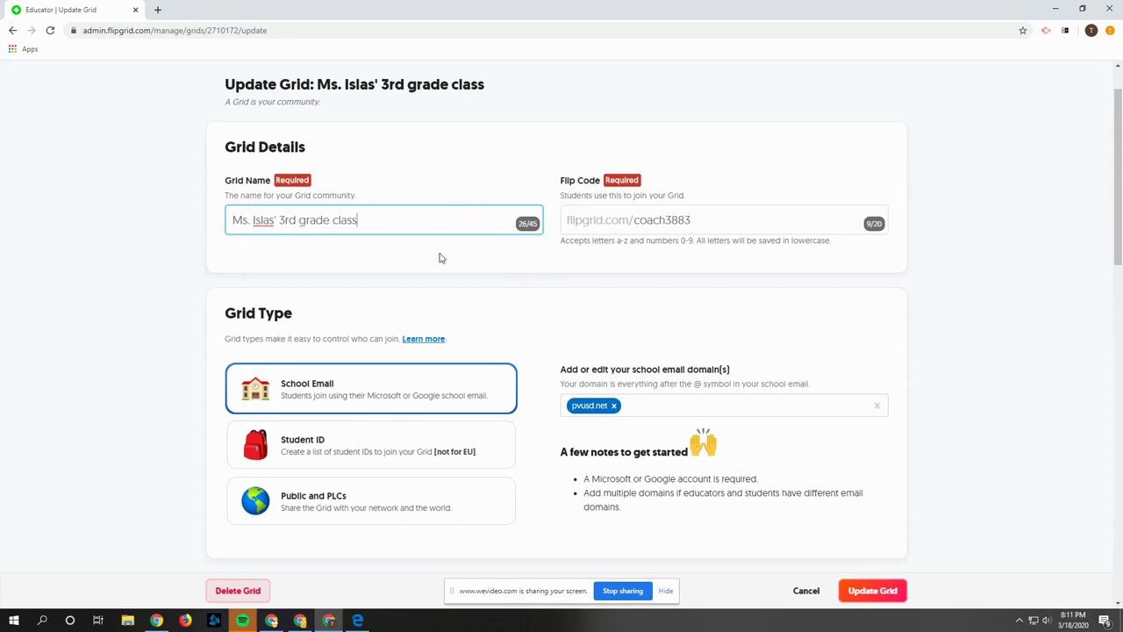
scroll(443, 355, "down", 5)
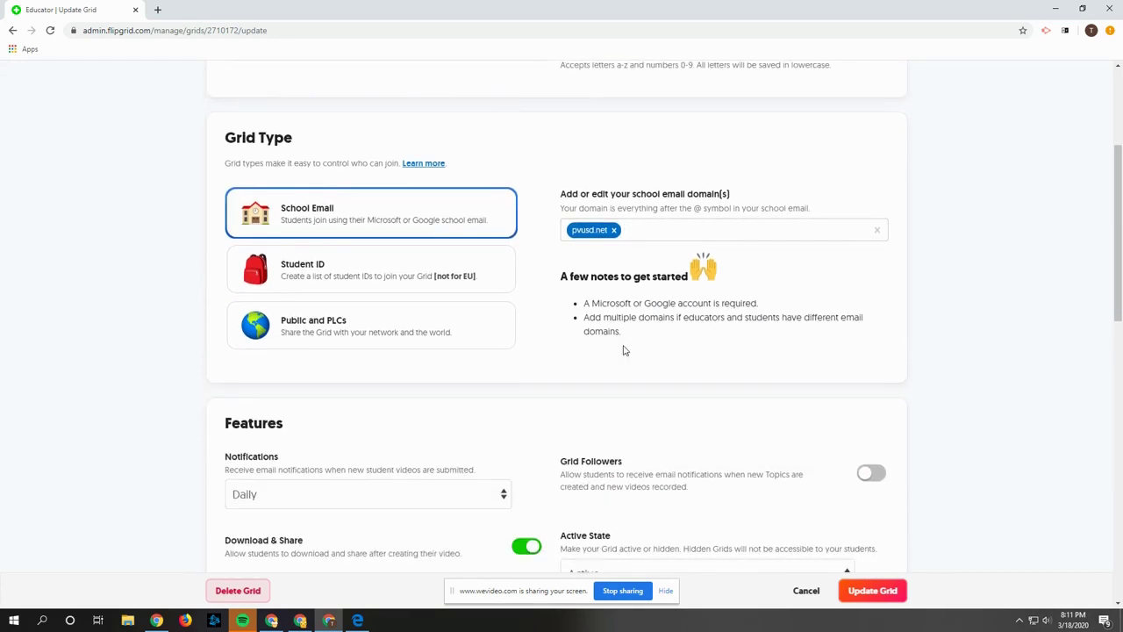
scroll(623, 349, "down", 2)
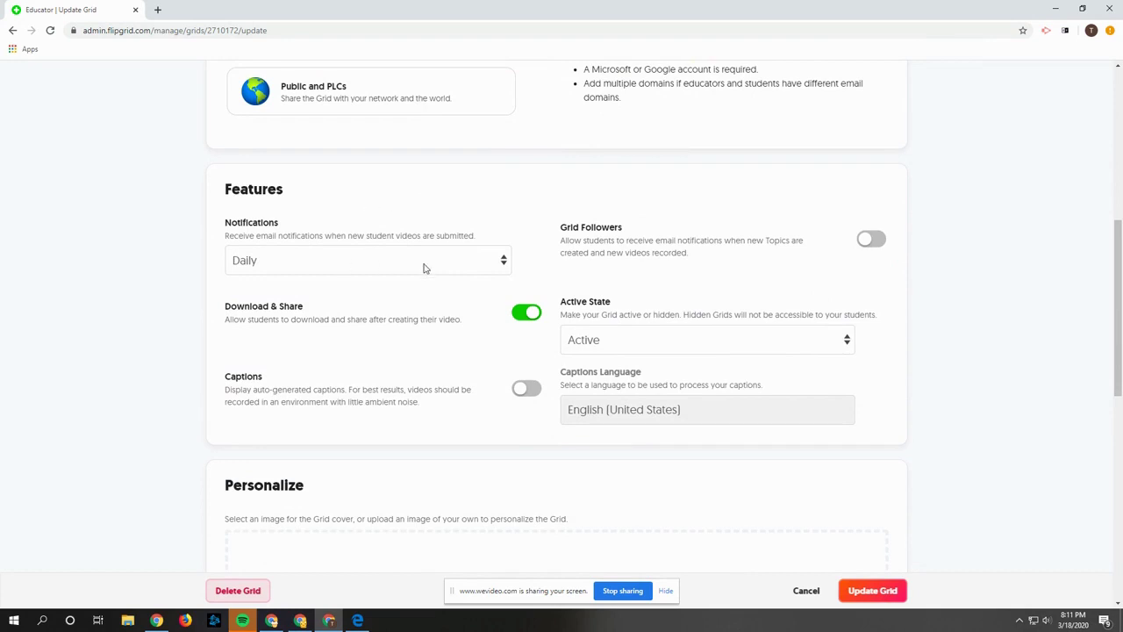
left_click(504, 266)
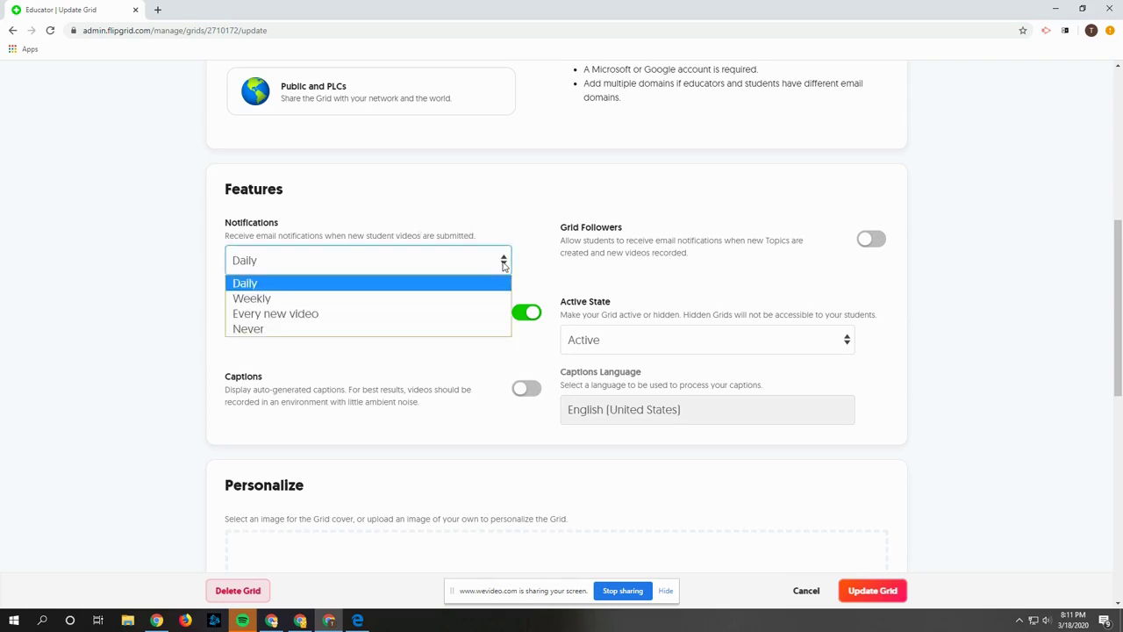
left_click(297, 330)
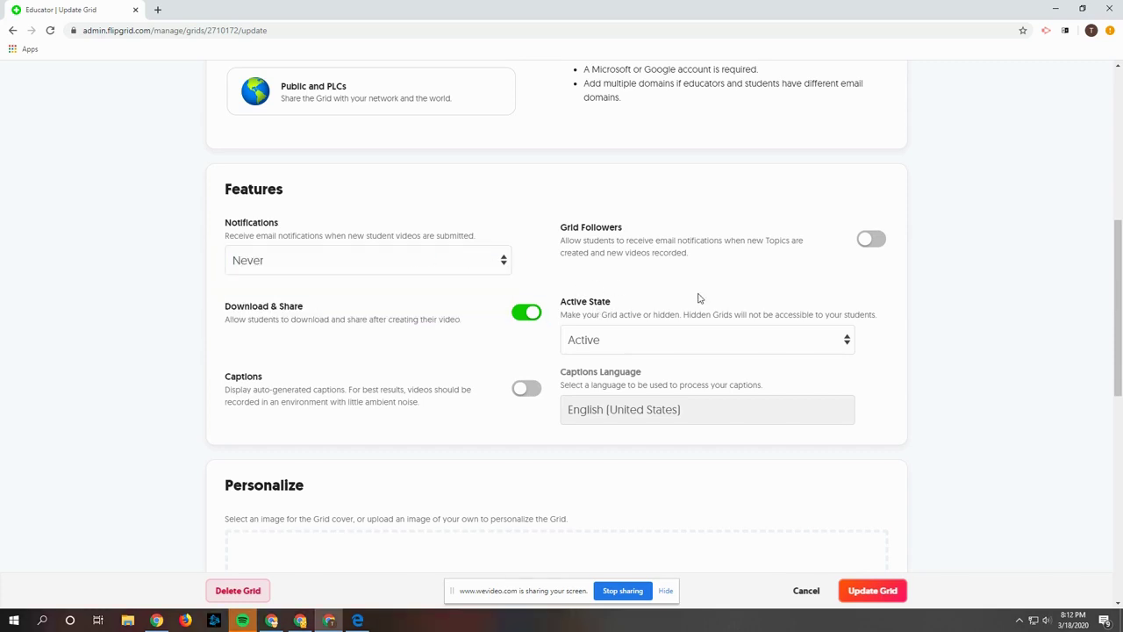
left_click(847, 342)
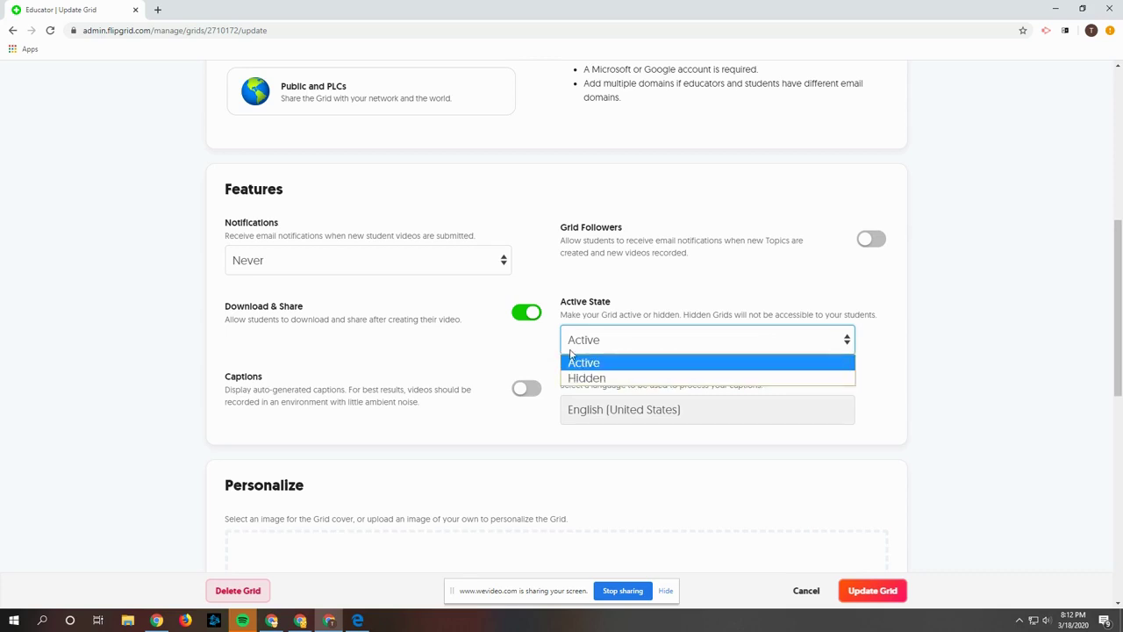
left_click(546, 270)
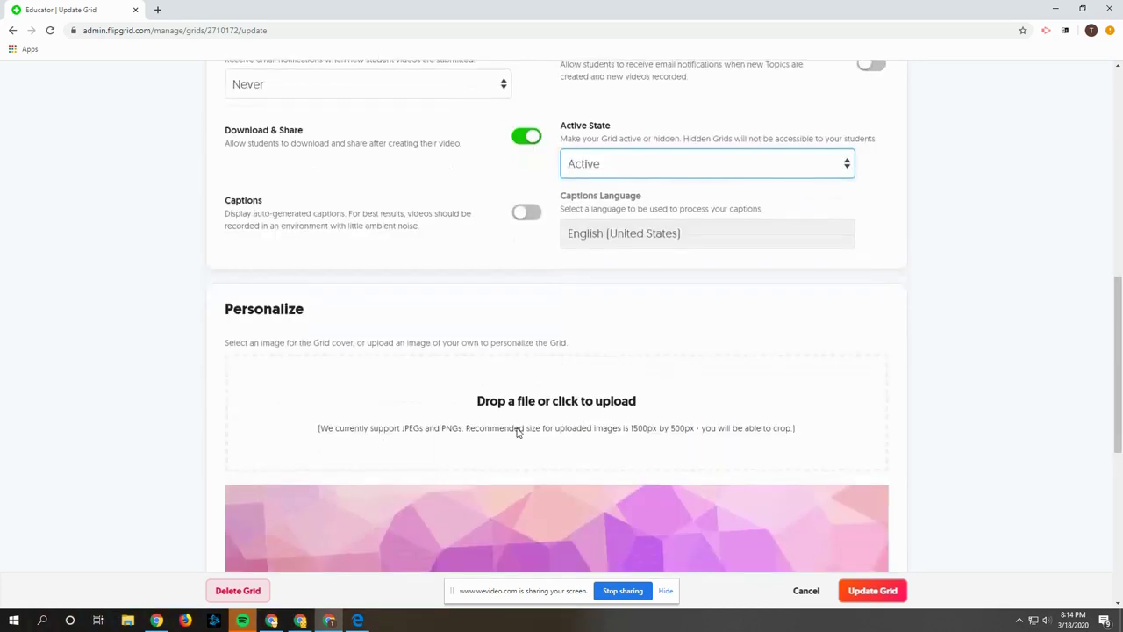
Browse the grid cover image categories, choose the orange and purple leaf texture as the cover, and update the grid
scroll(519, 431, "down", 2)
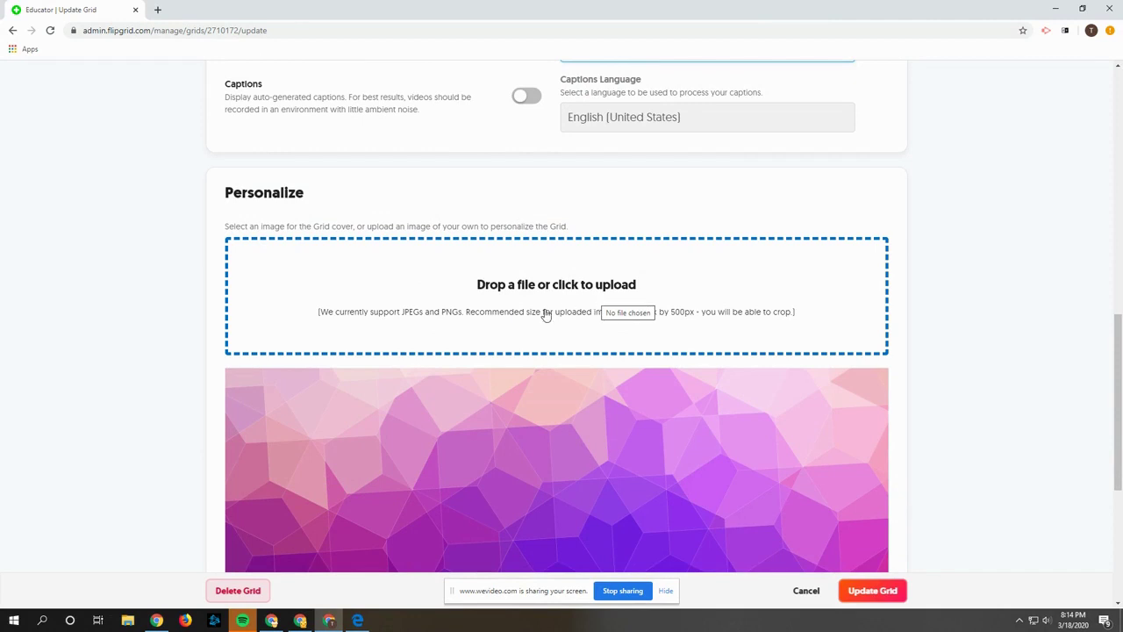
scroll(546, 314, "down", 4)
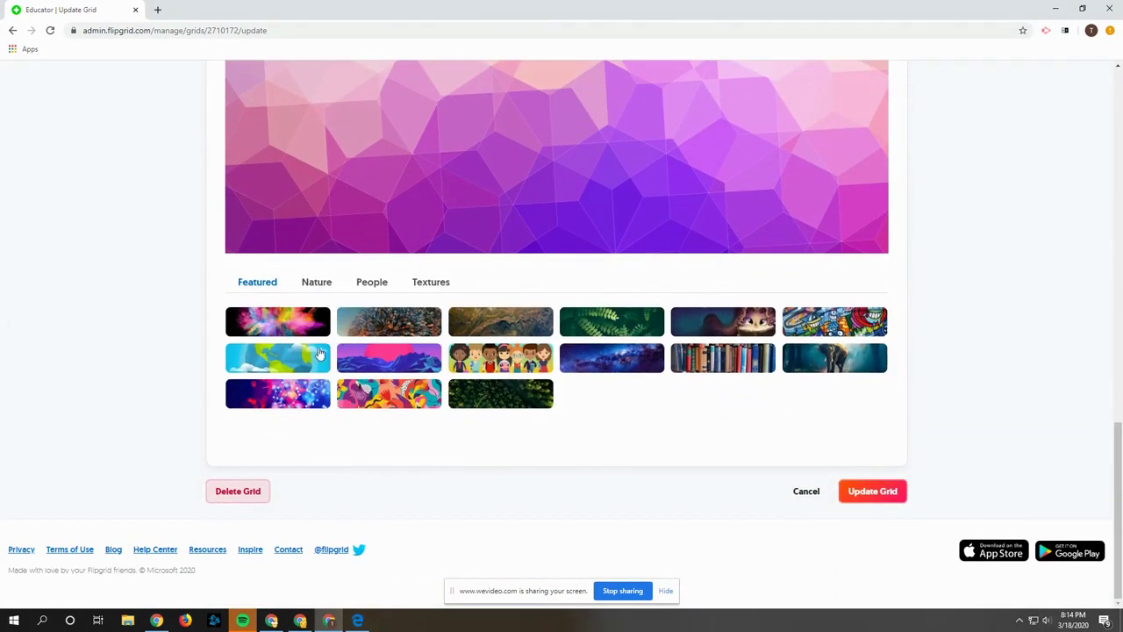
left_click(315, 290)
left_click(369, 288)
left_click(432, 288)
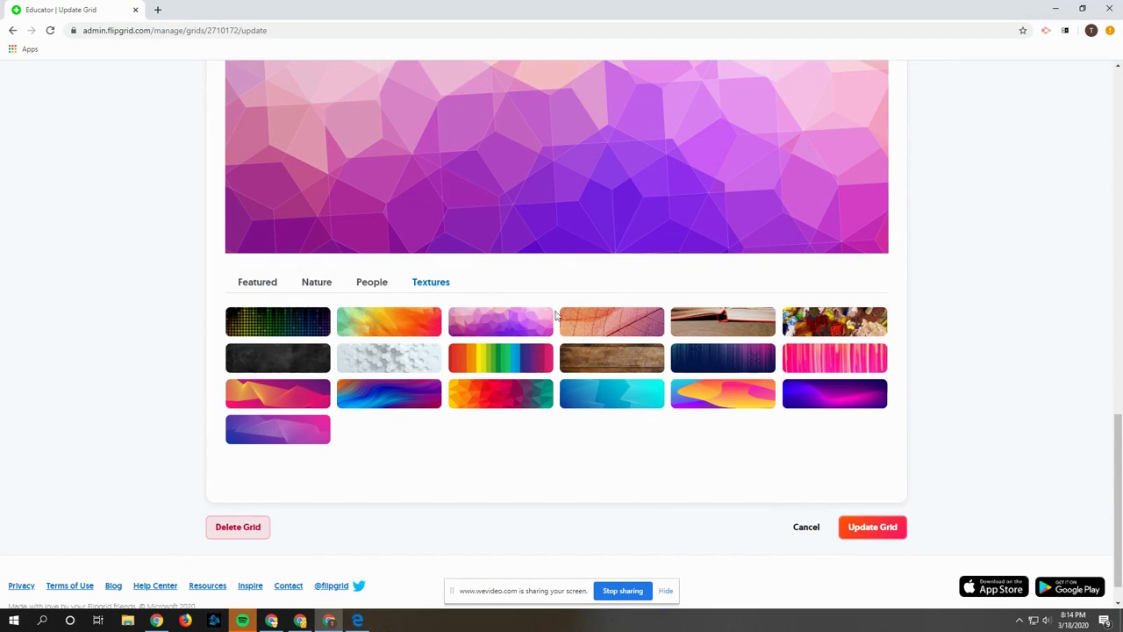
left_click(612, 331)
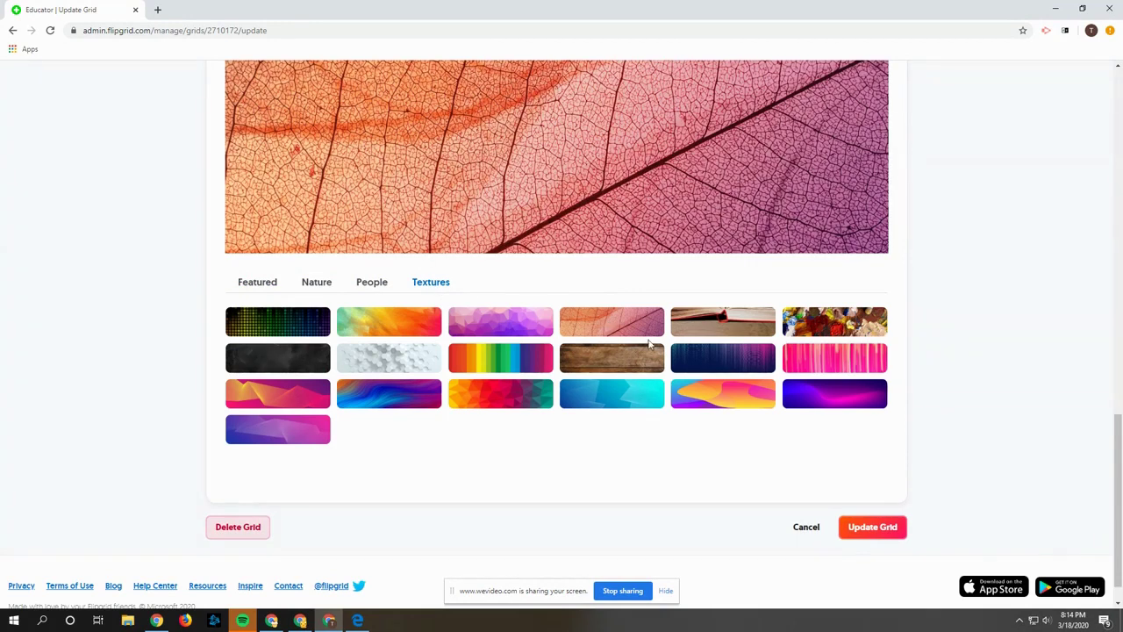
left_click(882, 529)
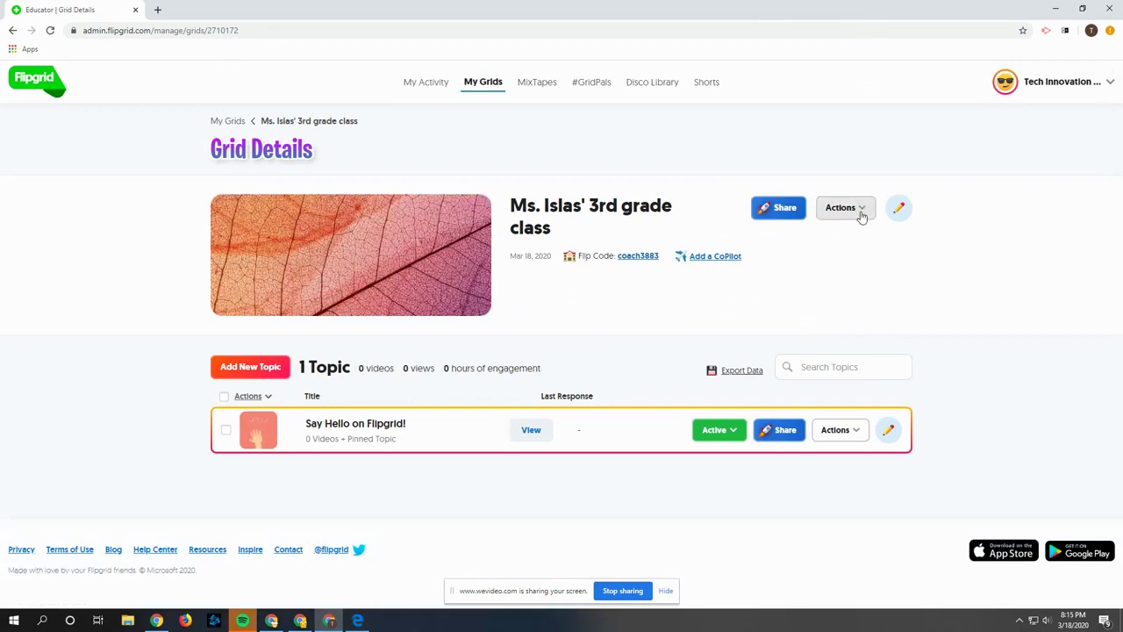
Review the grid's available actions, including the Add a CoPilot invitation form, without inviting anyone or changing the grid
left_click(861, 210)
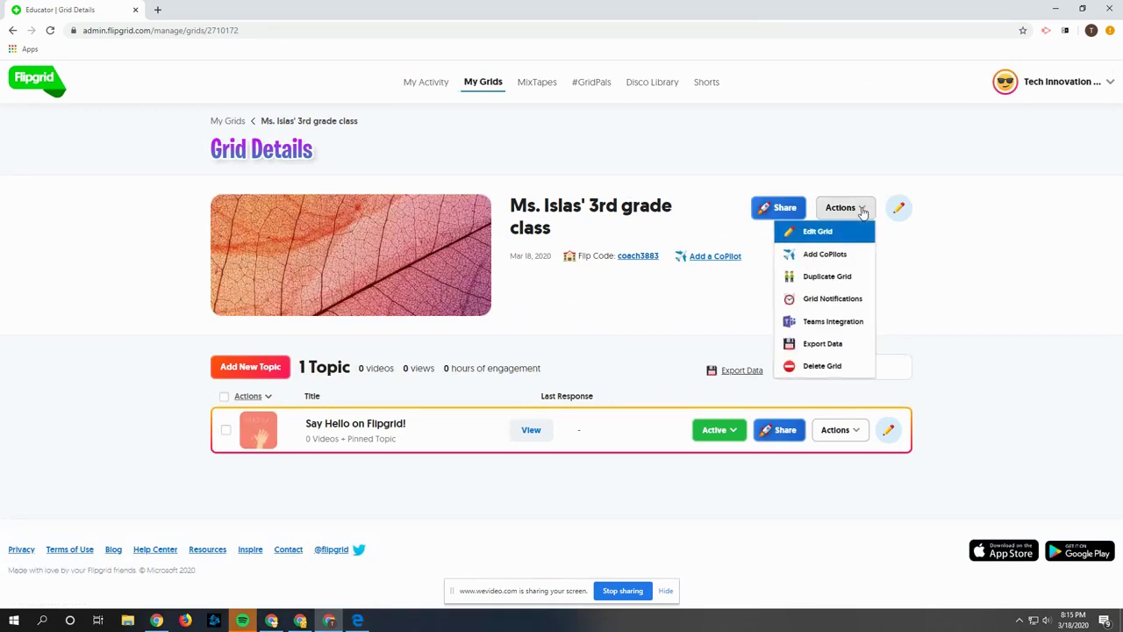
left_click(850, 258)
left_click(507, 228)
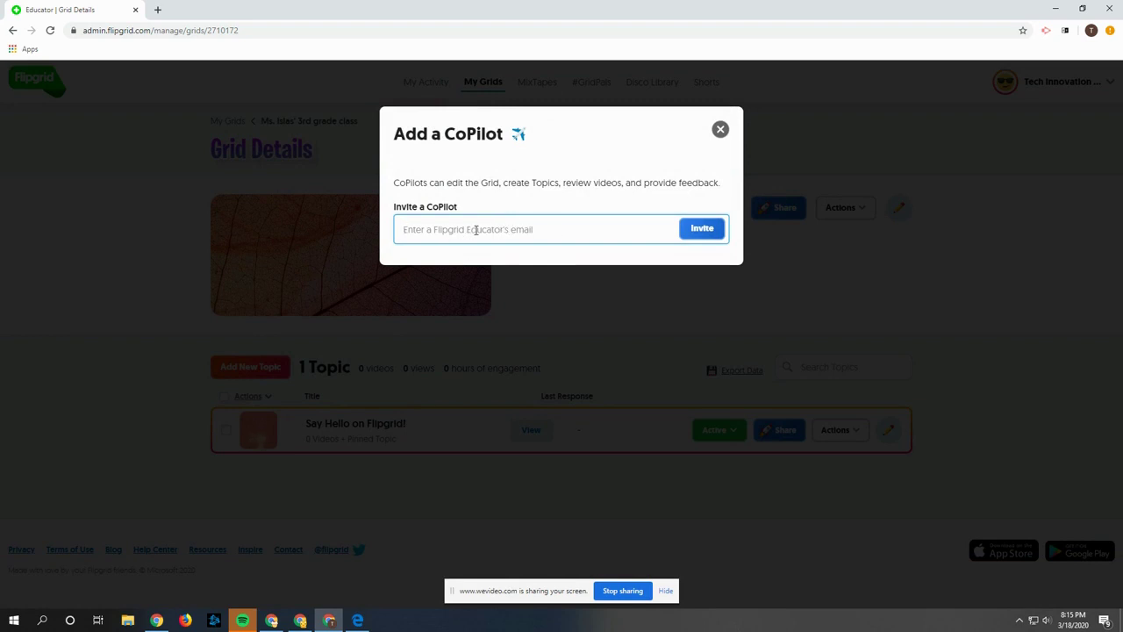
left_click(720, 130)
left_click(845, 213)
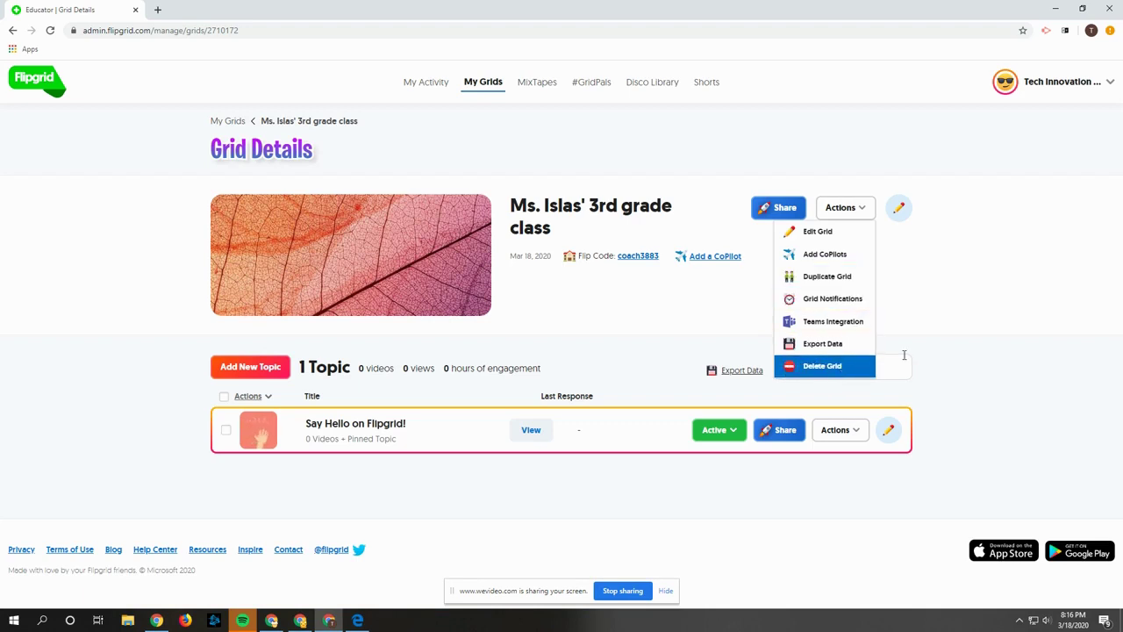
left_click(977, 290)
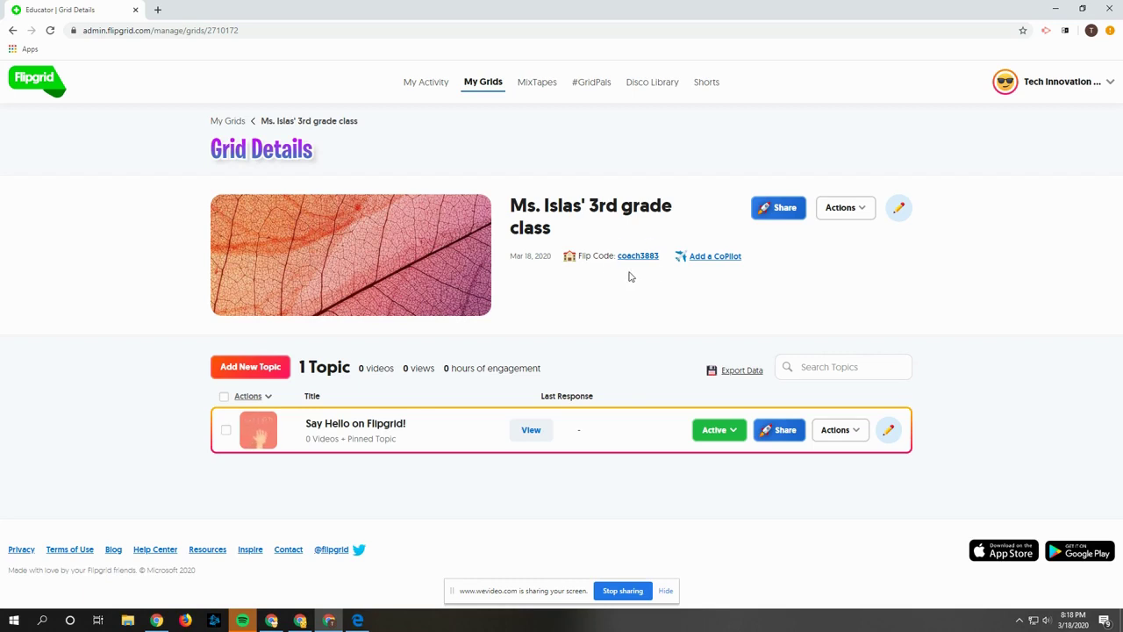
Look up the Flipgrid home page in a new browser tab, view its Flip Code entry for joining a grid, and close the page
left_click(158, 10)
type("flipgrid")
key("Return")
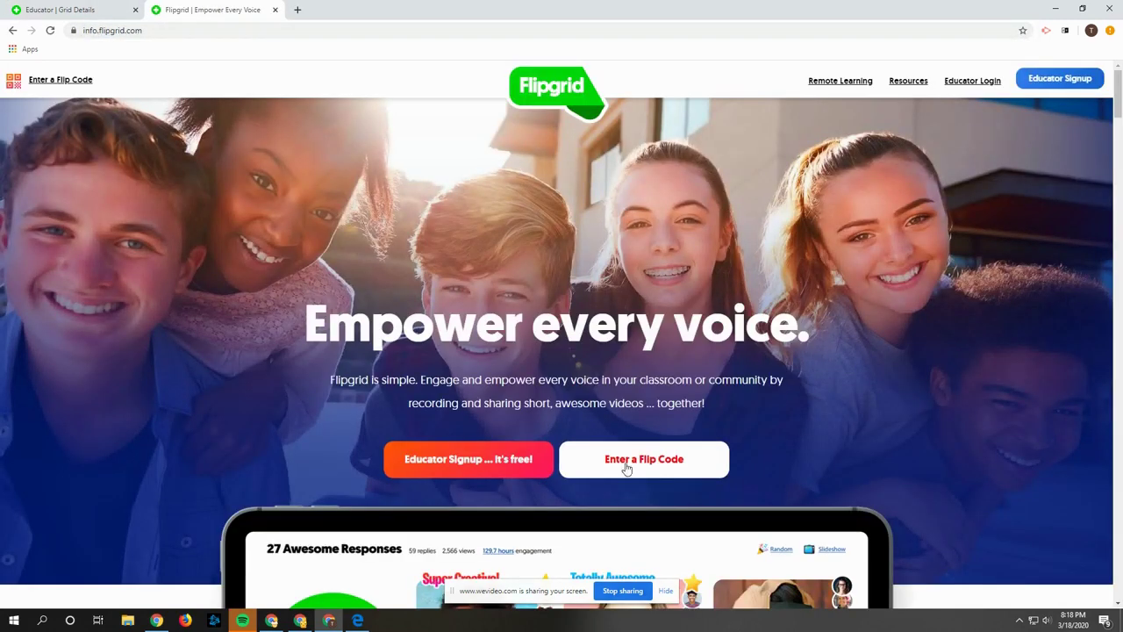
left_click(656, 466)
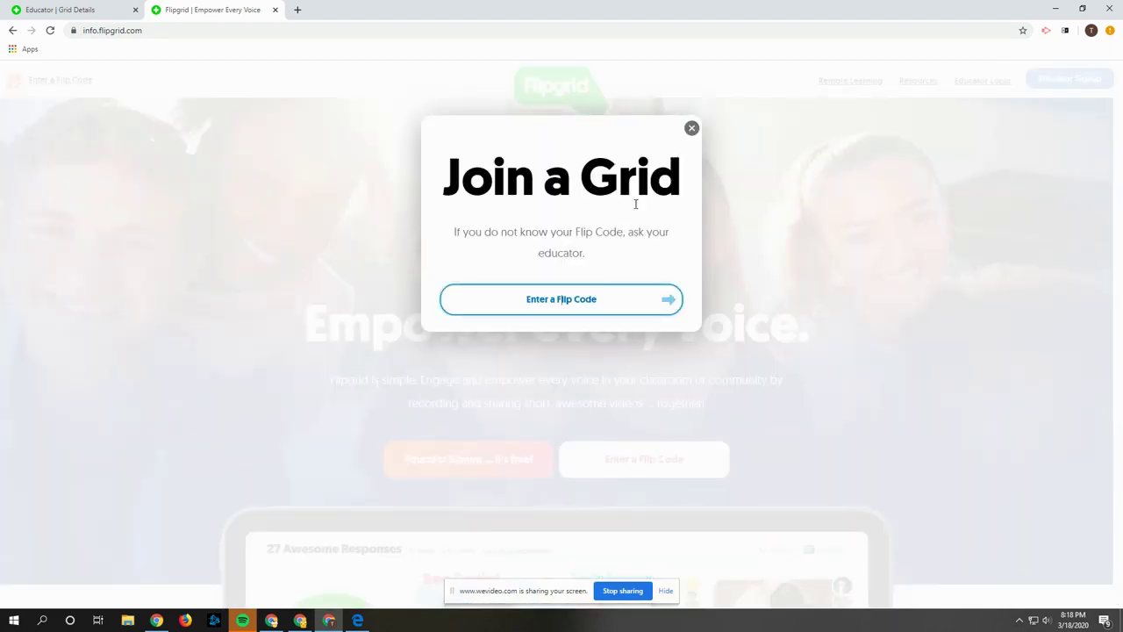
left_click(693, 130)
left_click(275, 9)
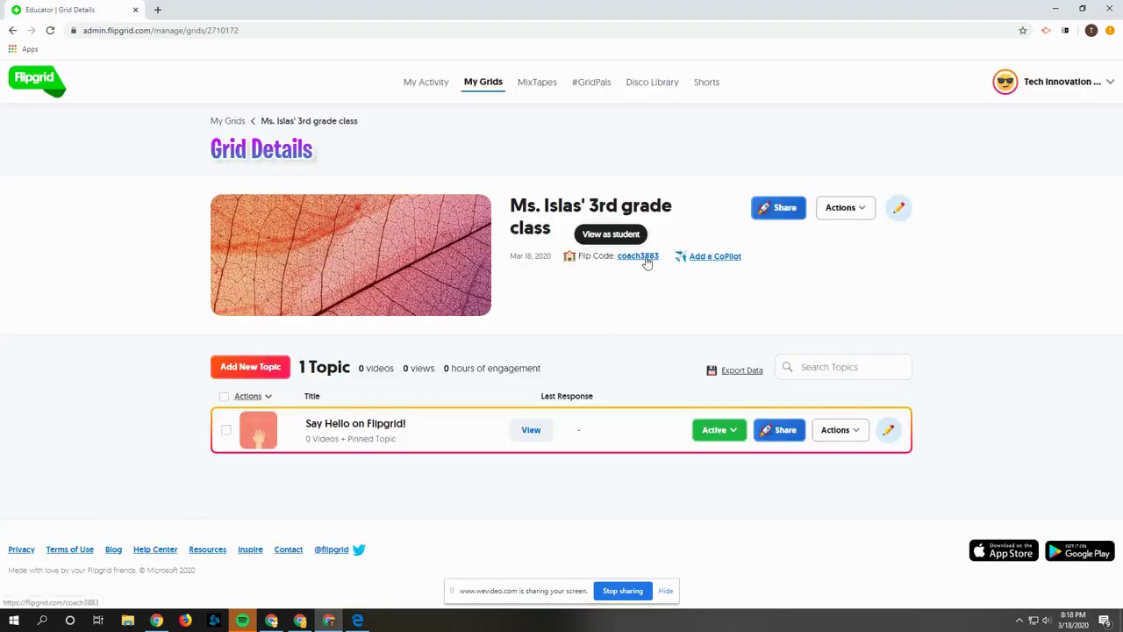
View the grid as a student by signing in with the Google account, examine the Say Hello on Flipgrid! topic, and close the student view
left_click(645, 259)
left_click(518, 329)
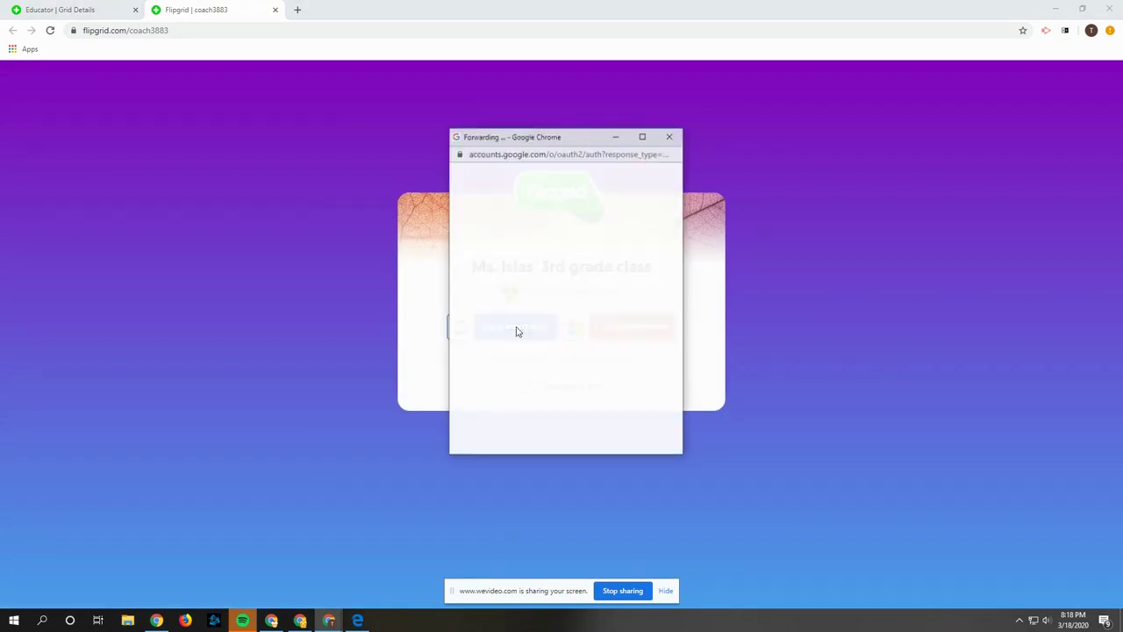
left_click(553, 269)
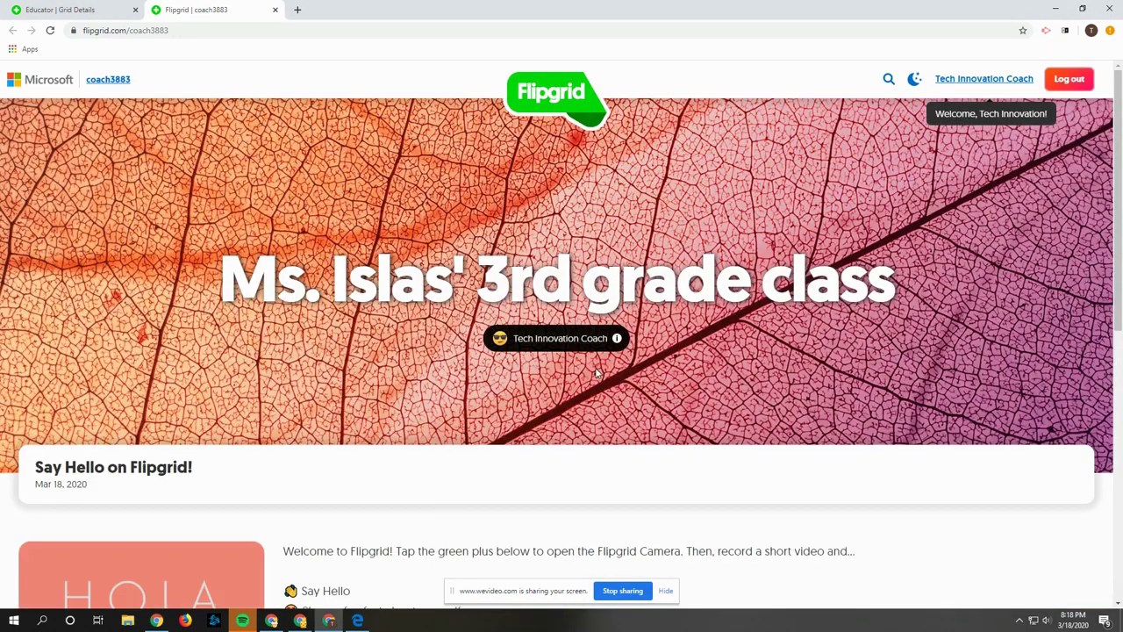
scroll(596, 373, "down", 2)
scroll(597, 374, "up", 2)
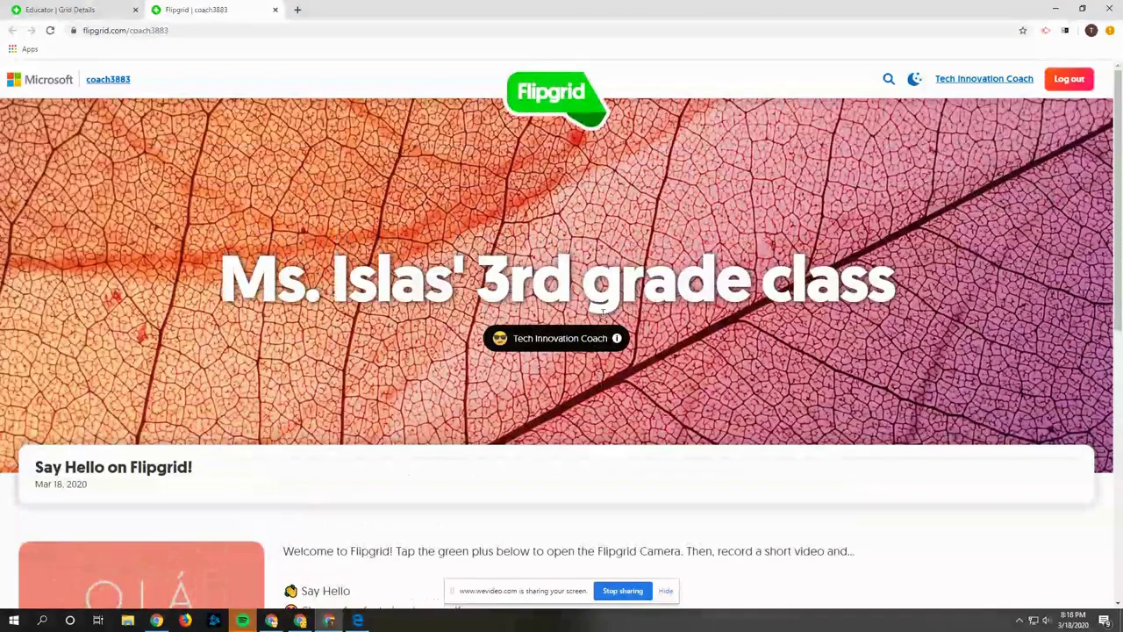
scroll(799, 321, "down", 4)
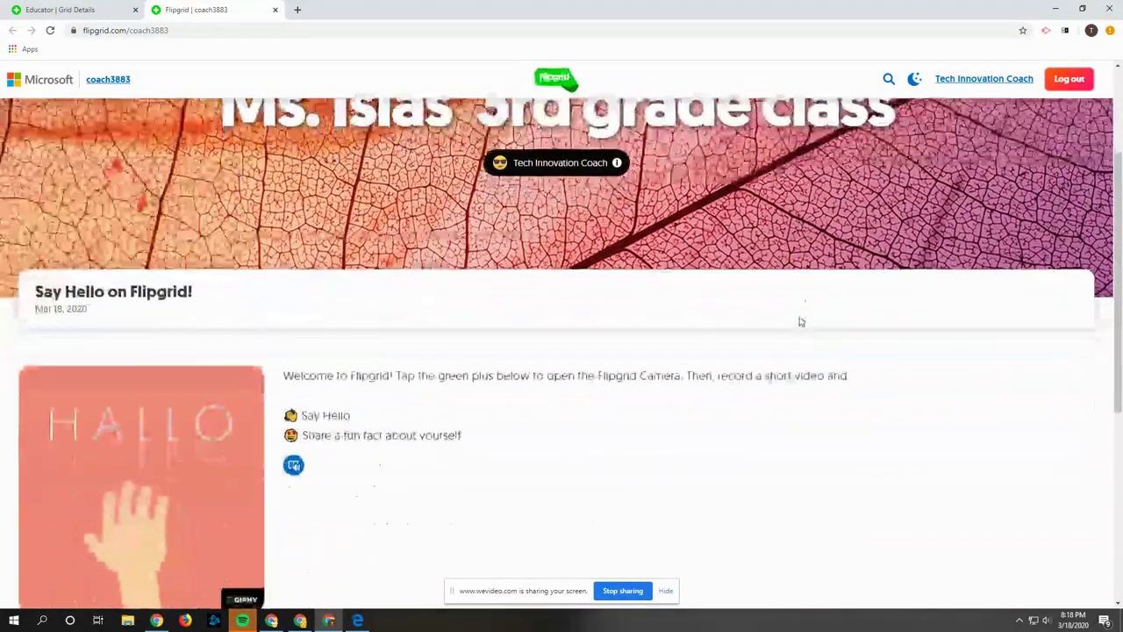
scroll(556, 401, "down", 3)
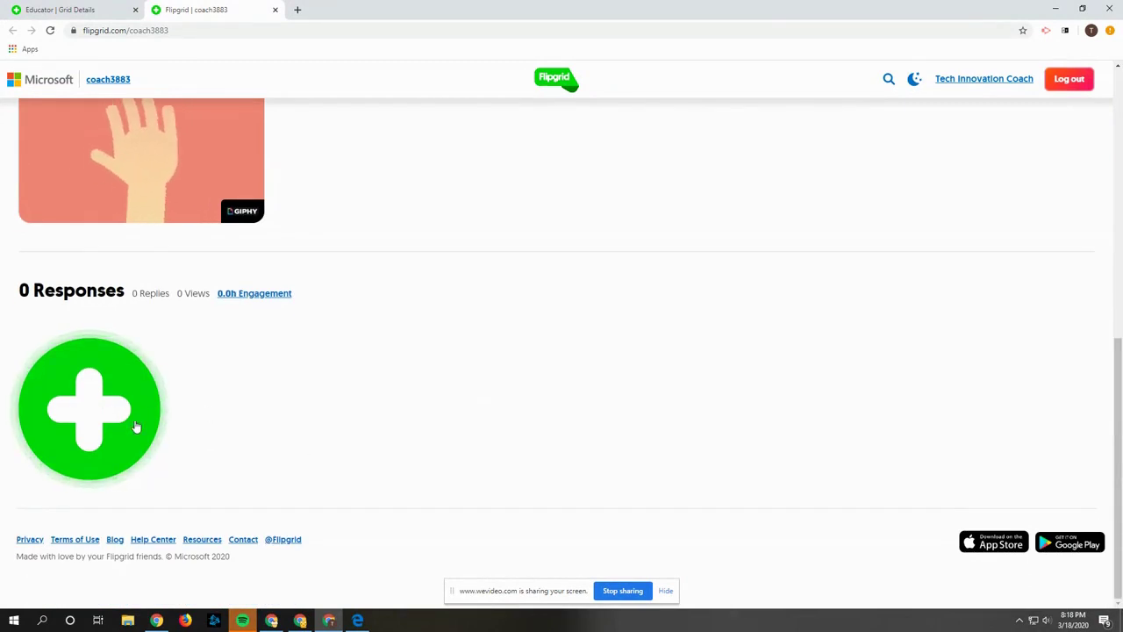
left_click(275, 10)
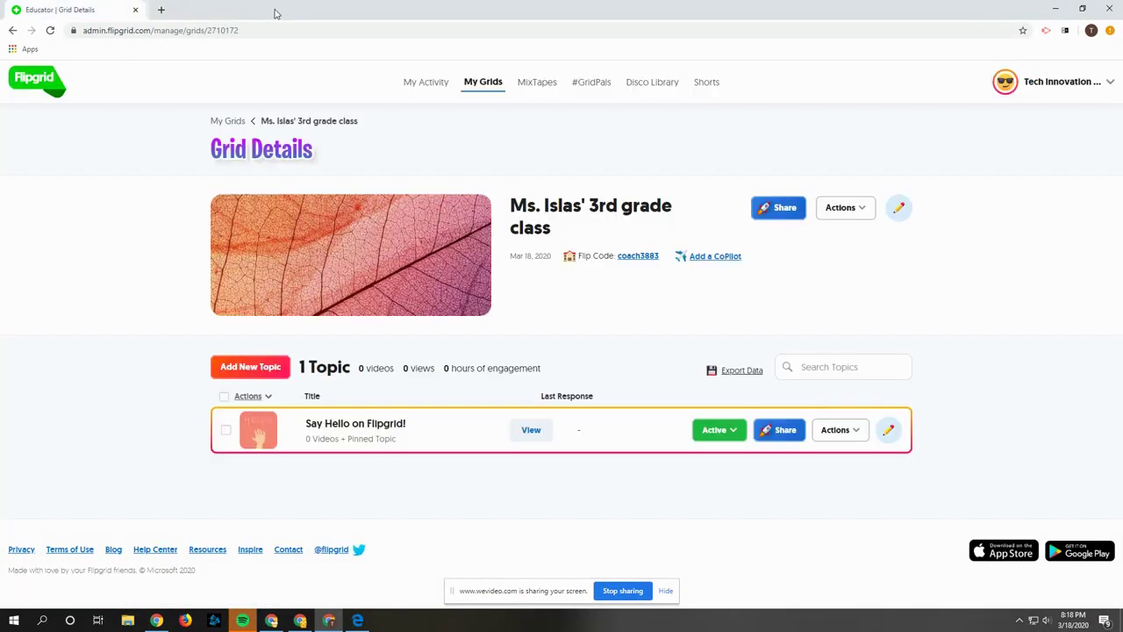
Add a new topic to the grid and title it Multiplication
left_click(242, 374)
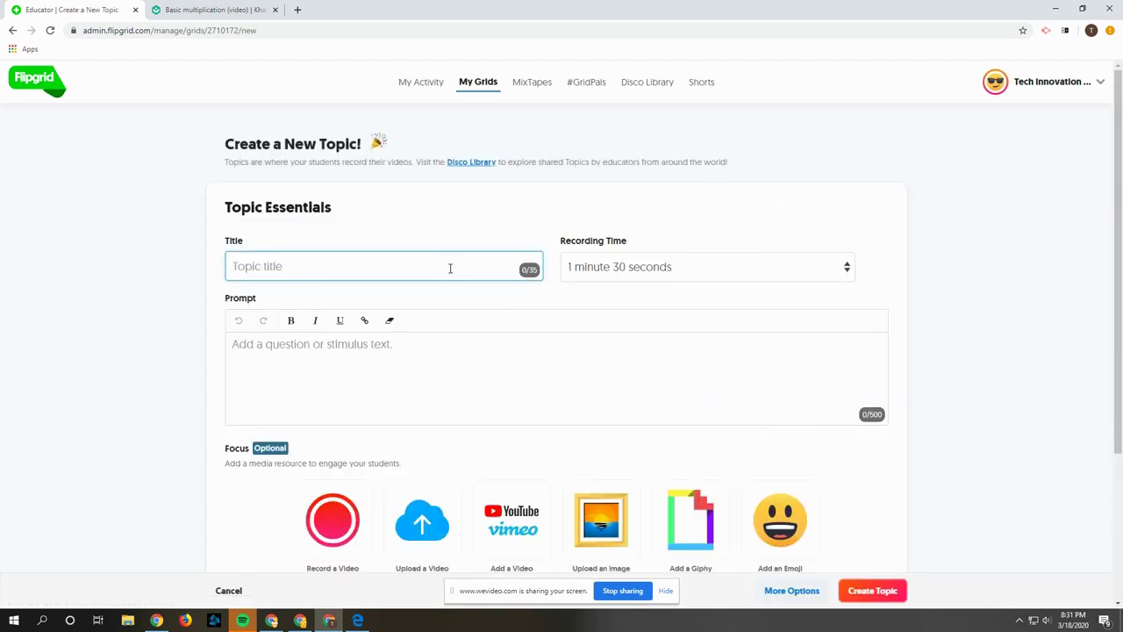
type("M")
key("BackSpace")
type("Multiplication")
Enter the topic prompt "Watch the video and then explain one strategy for multiplying." and choose a recording time of 1 minute 30 seconds
left_click(493, 350)
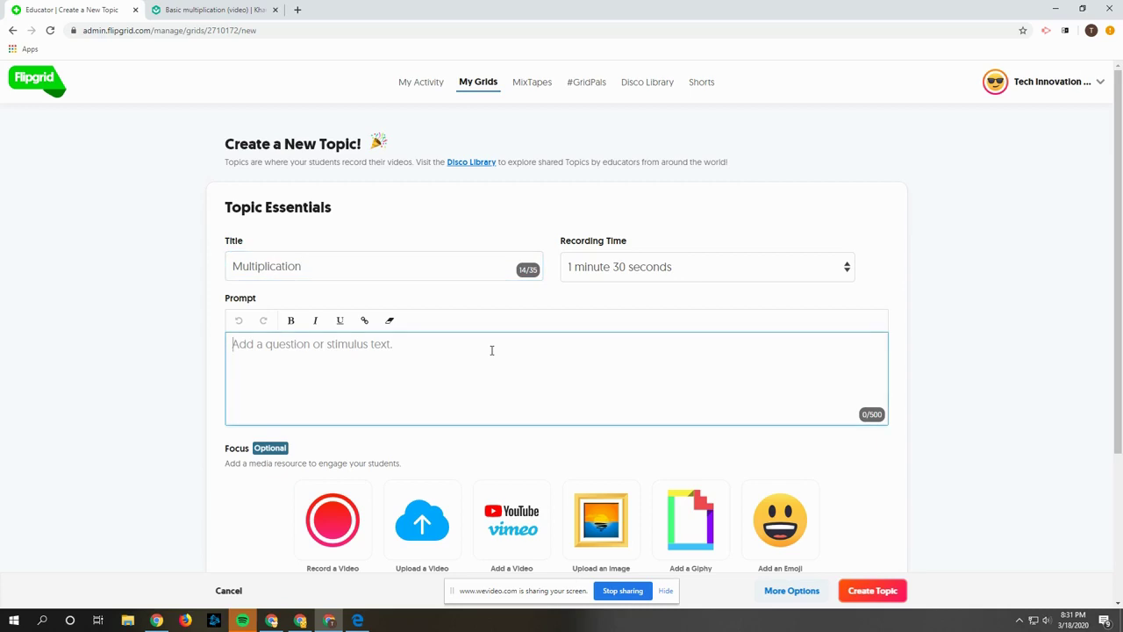
type("Watch the video and")
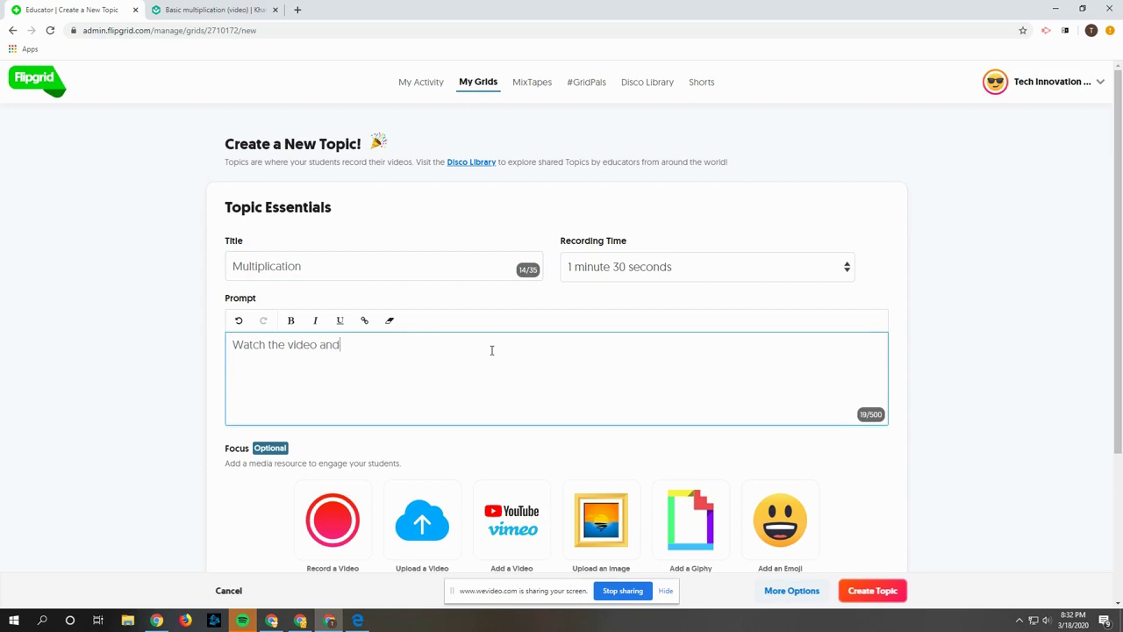
type(" then explain one strat")
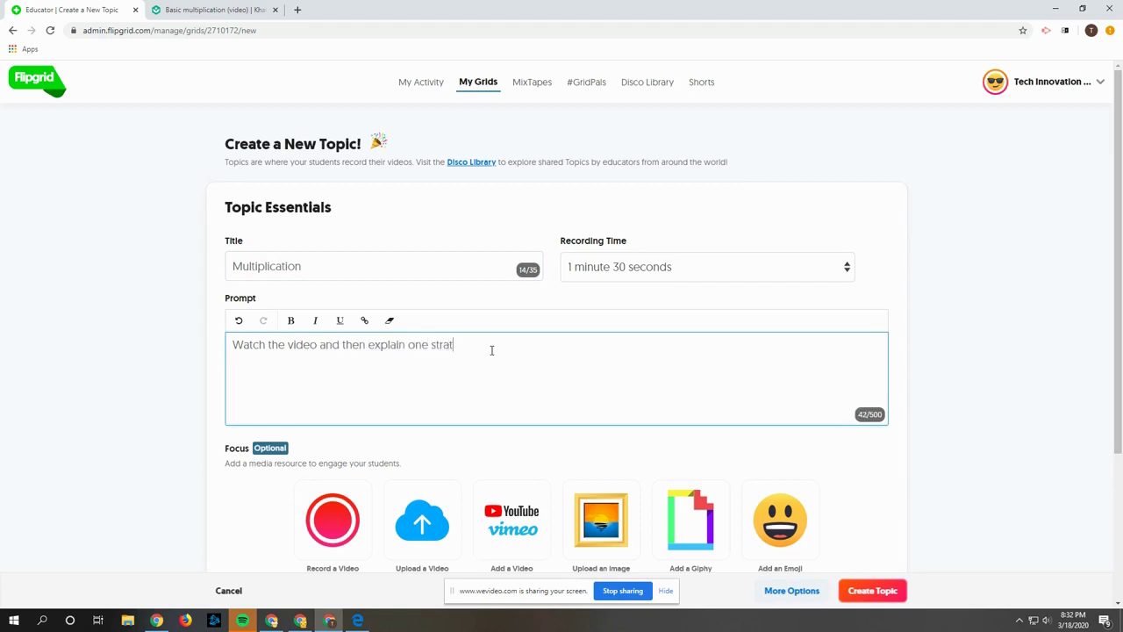
type("egy for multiplying.")
left_click(847, 270)
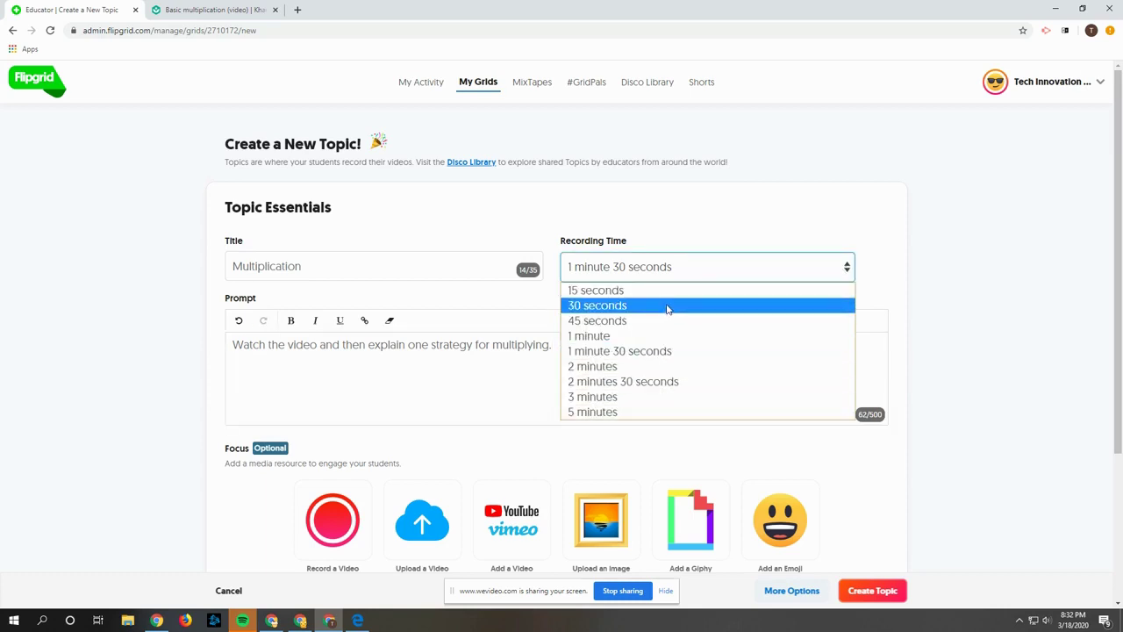
left_click(597, 353)
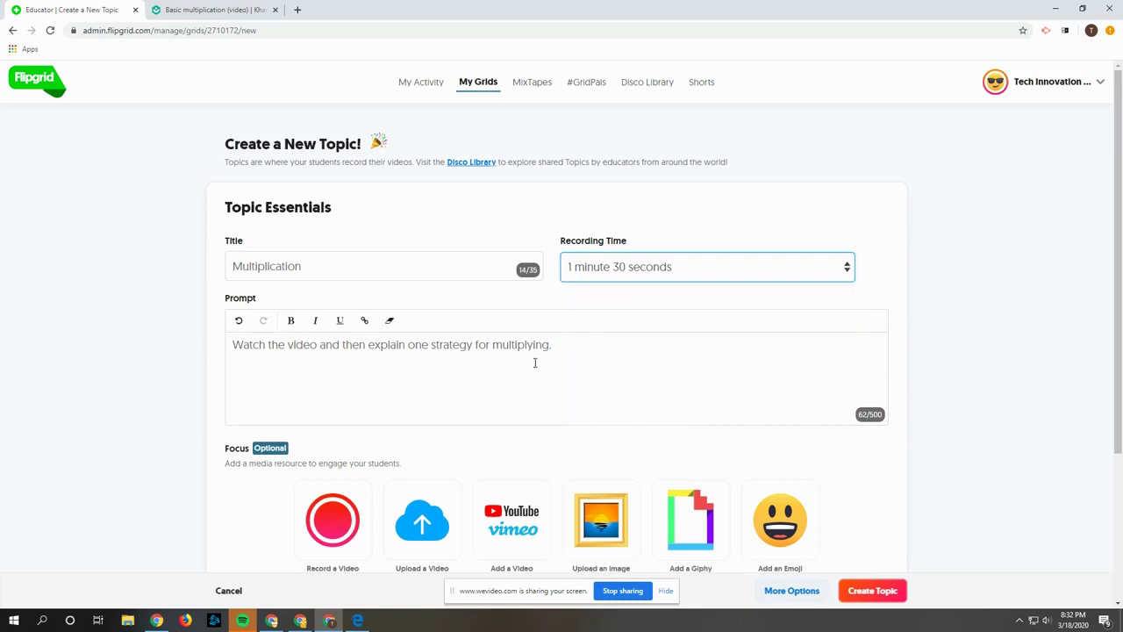
Add the grinning face emoji as the topic's focus media
scroll(488, 365, "down", 2)
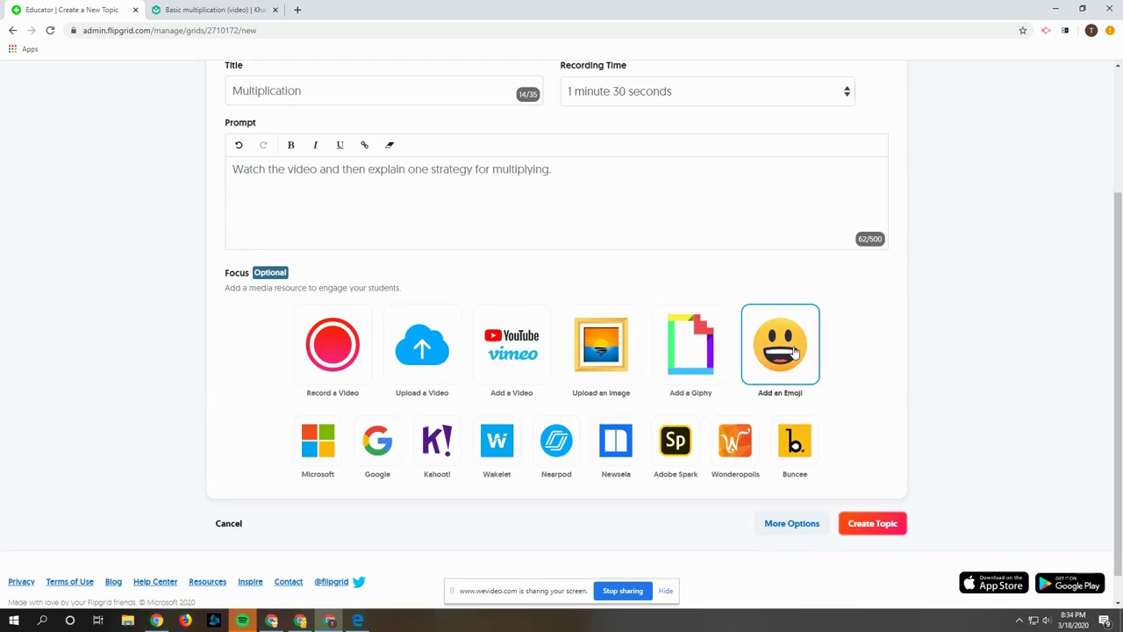
left_click(794, 351)
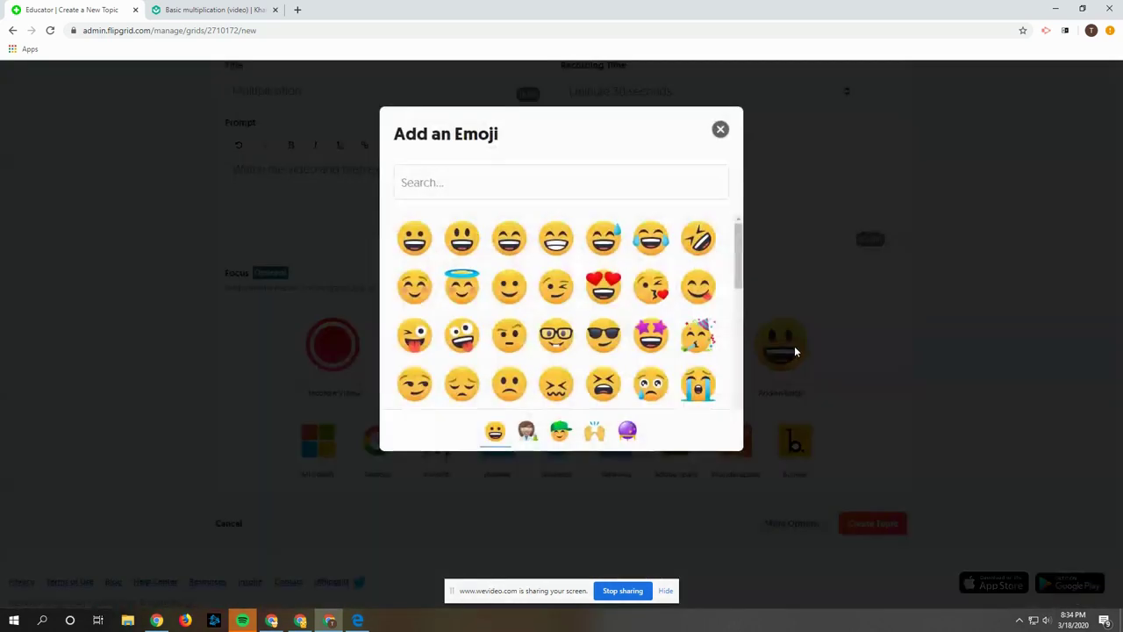
left_click(453, 175)
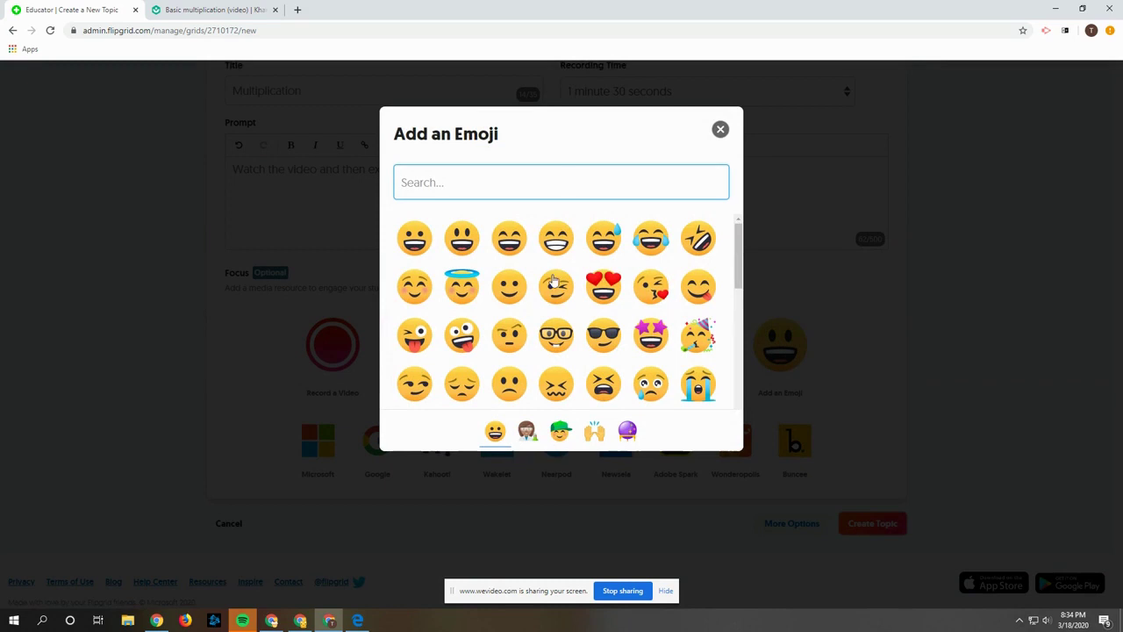
left_click(407, 241)
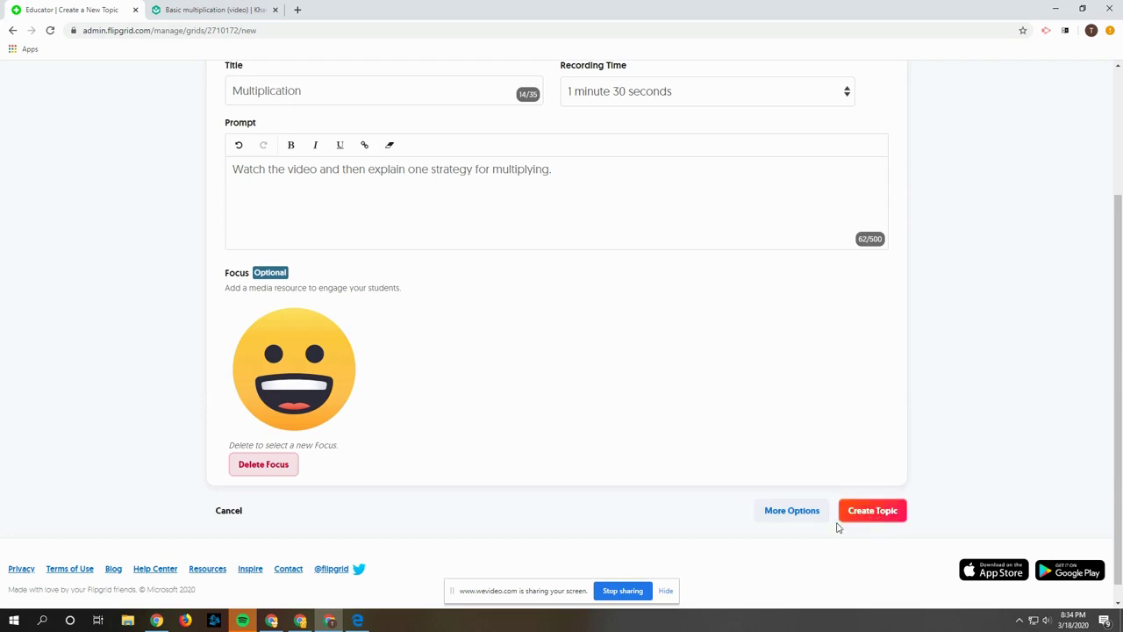
Show the topic's additional options and enter the topic tip "Speak clearly."
left_click(791, 511)
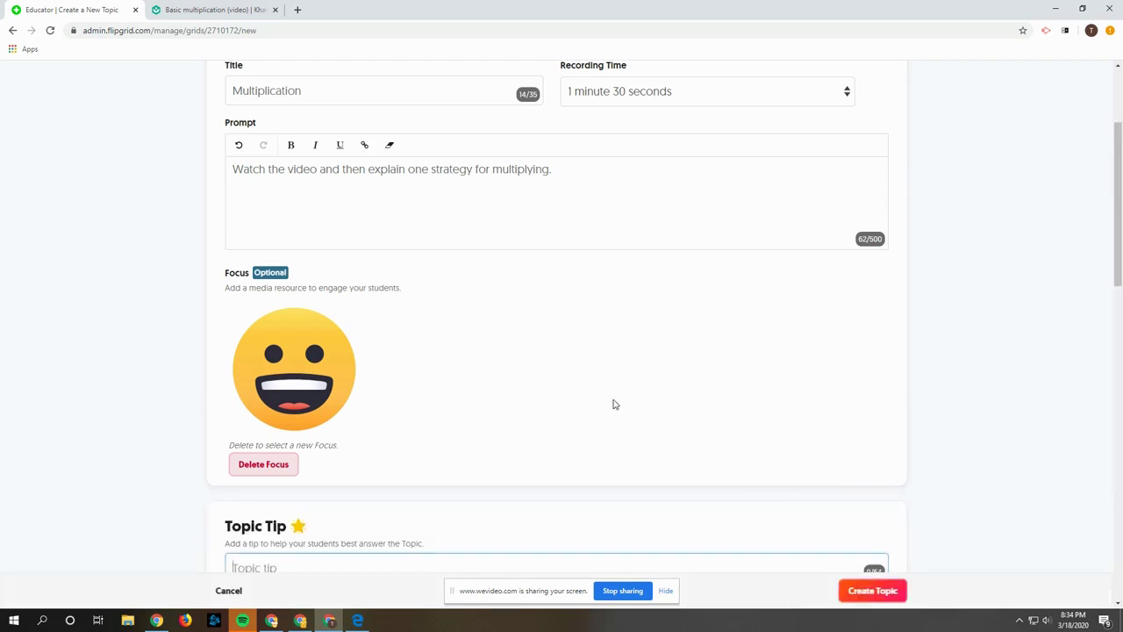
scroll(614, 402, "down", 2)
scroll(617, 398, "down", 3)
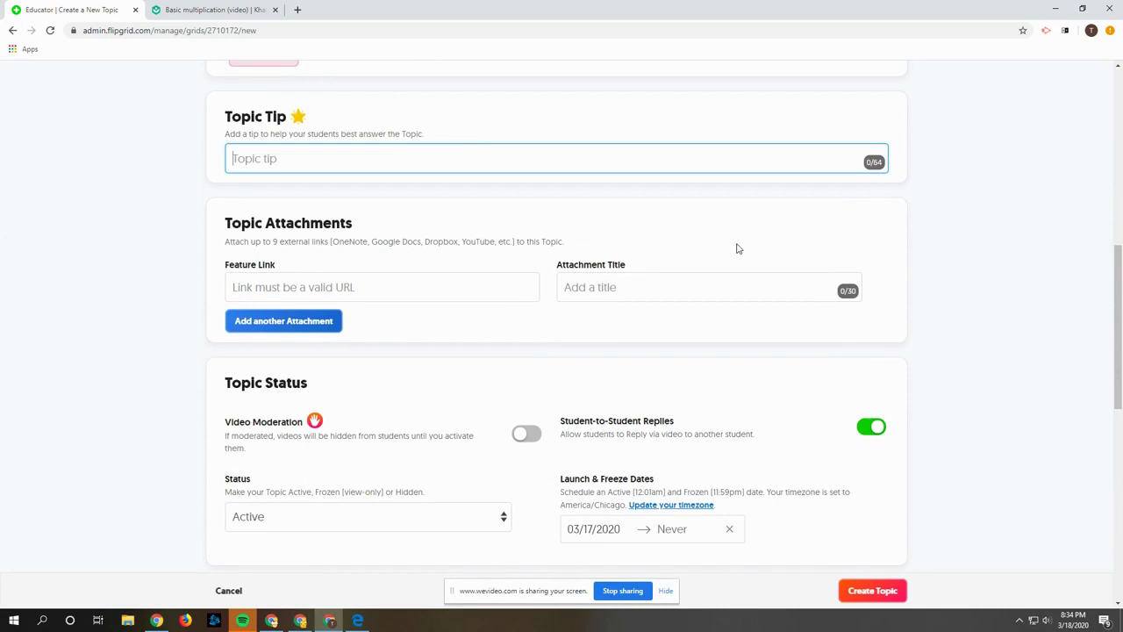
scroll(561, 170, "up", 1)
scroll(517, 173, "down", 1)
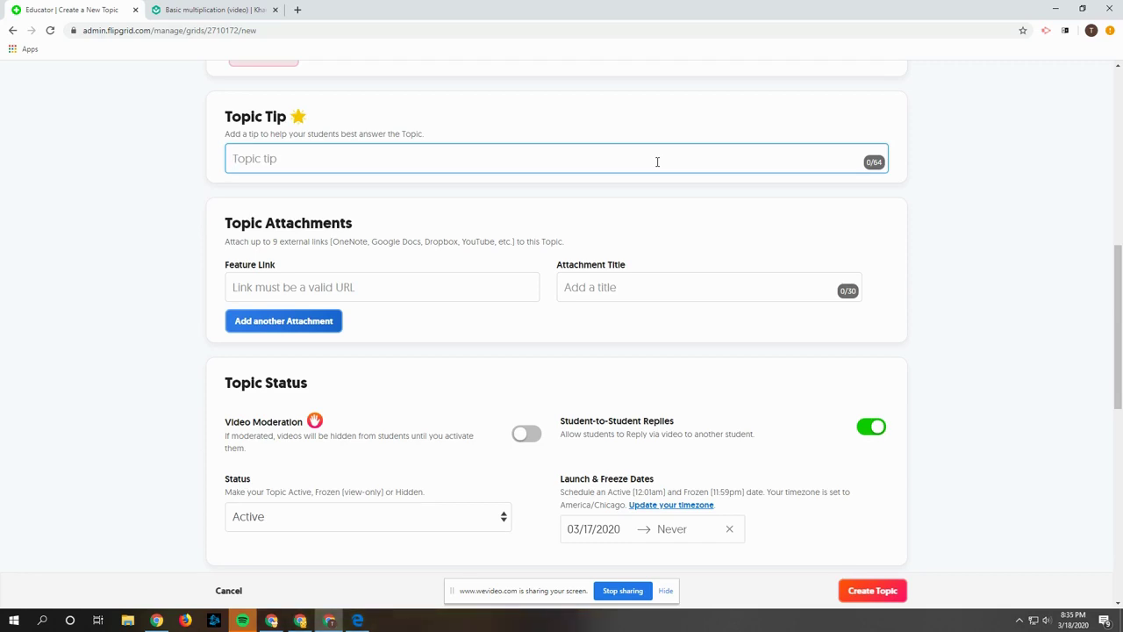
type("Speak clearly.")
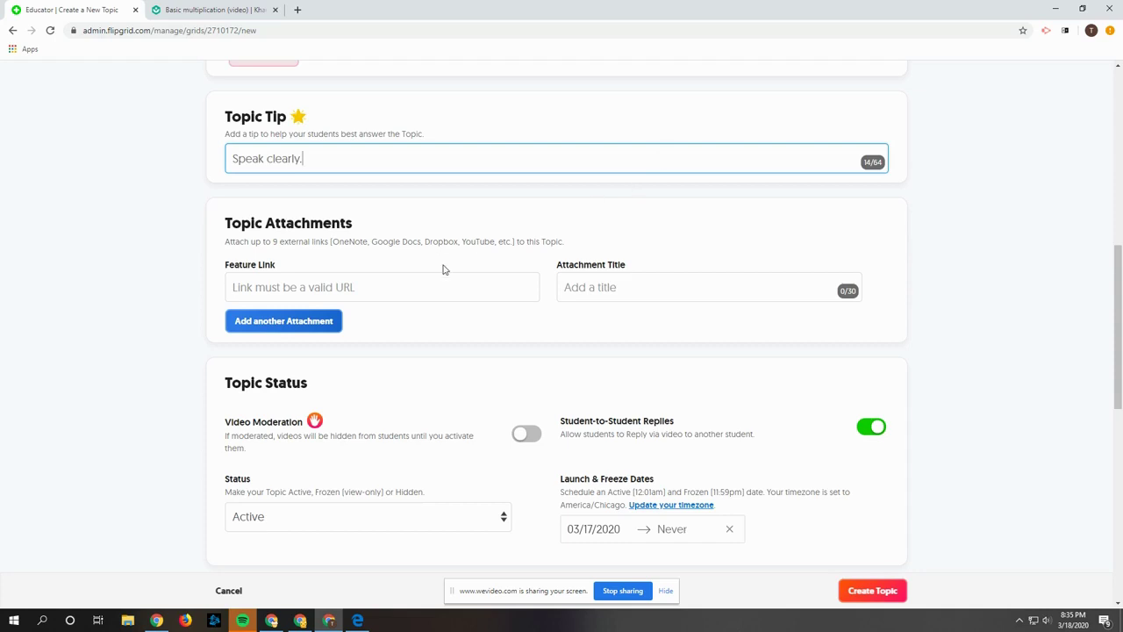
Attach the Khan Academy Basic multiplication video link to the topic with the title How to Multiply, leaving it as the only attachment
left_click(440, 288)
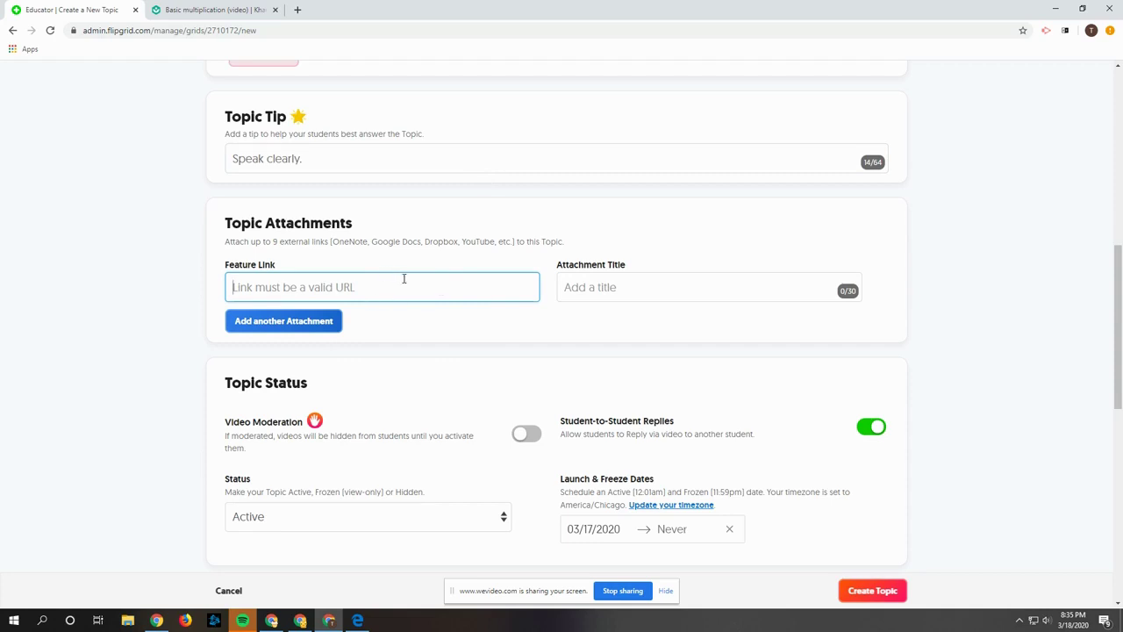
left_click(210, 11)
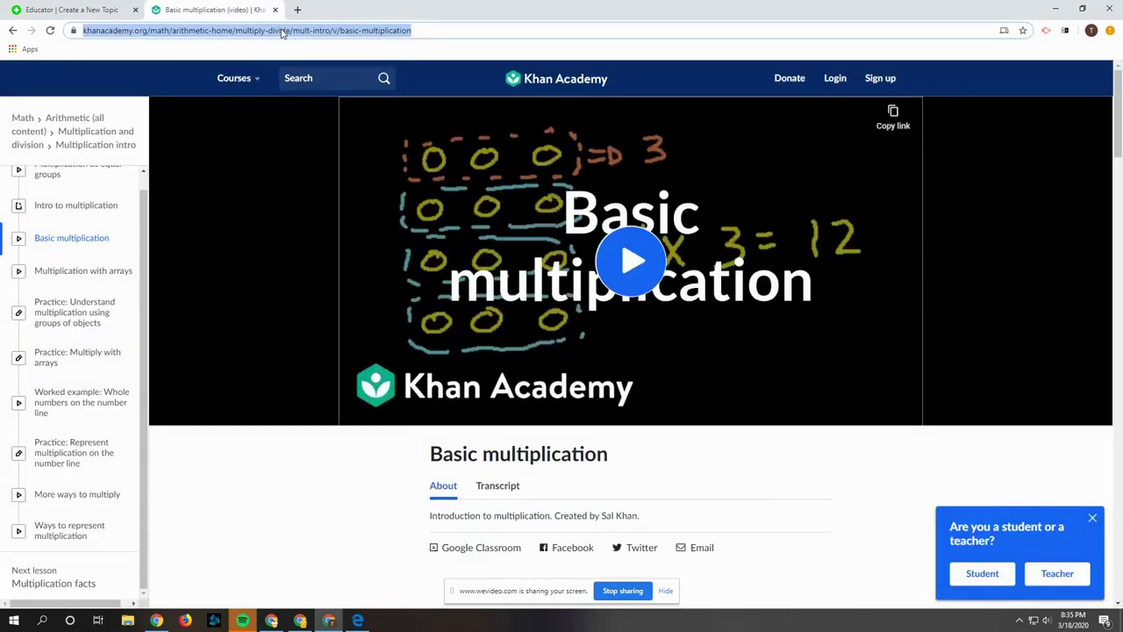
left_click(112, 10)
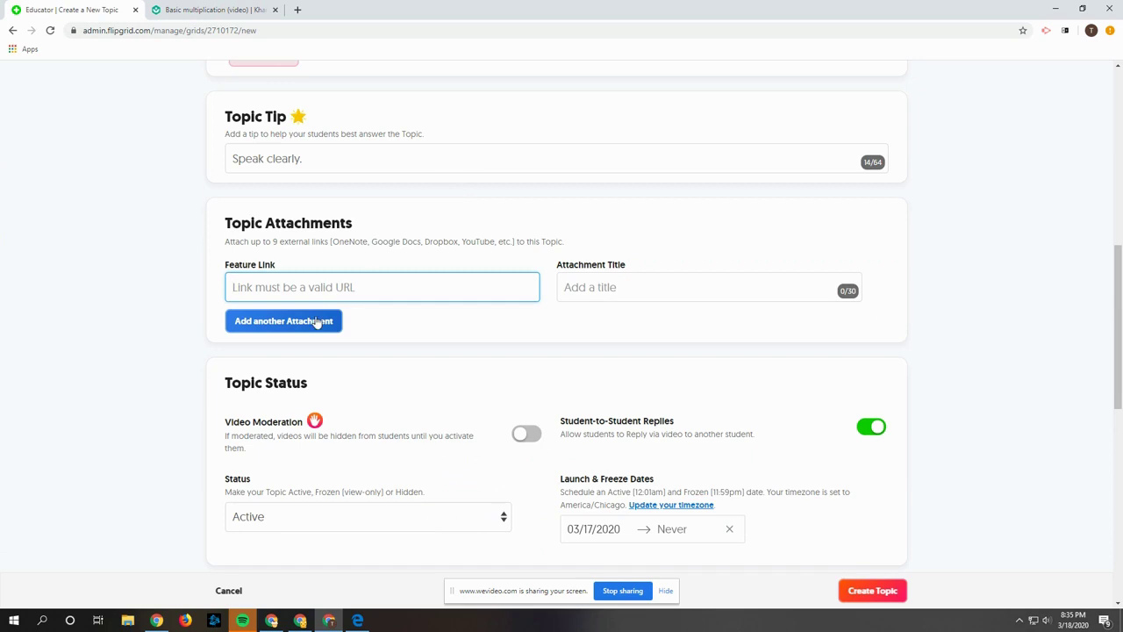
type("https://www.khanacademy.org/math/arithmetic-home/multiply-divide/mult-intro/v/basic-multiplication")
left_click(619, 293)
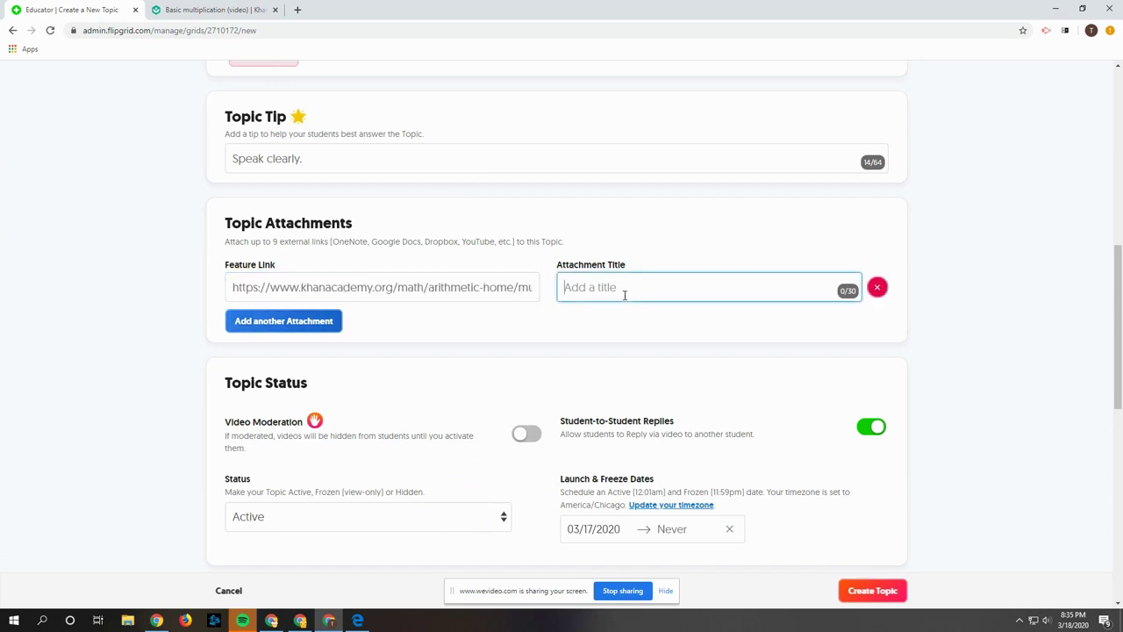
type("How to Multiply")
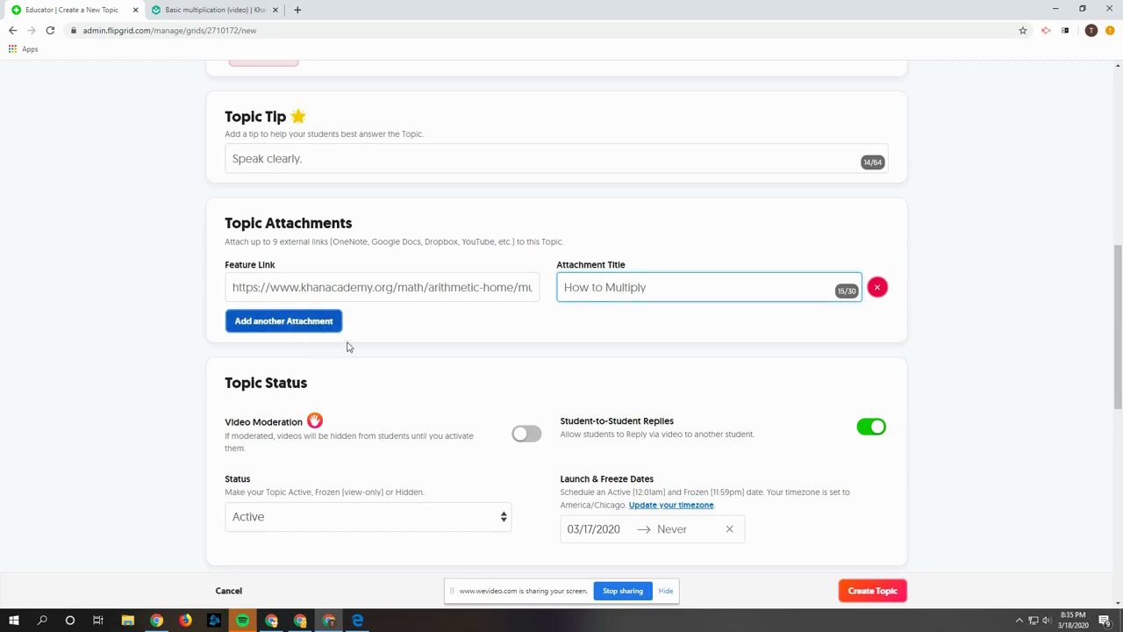
left_click(316, 327)
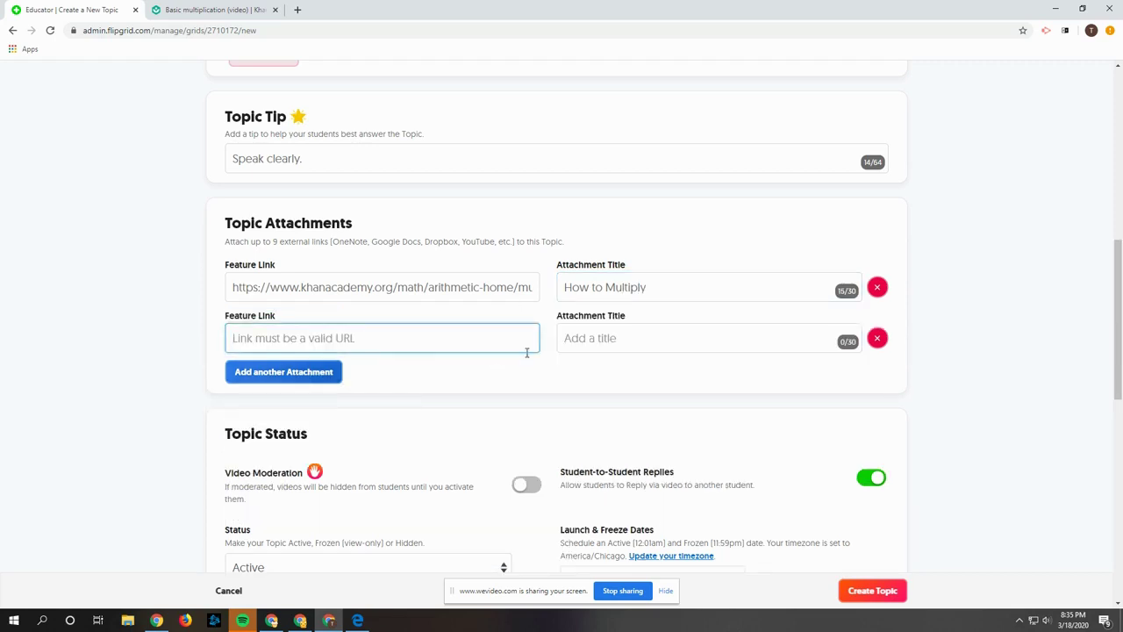
left_click(876, 339)
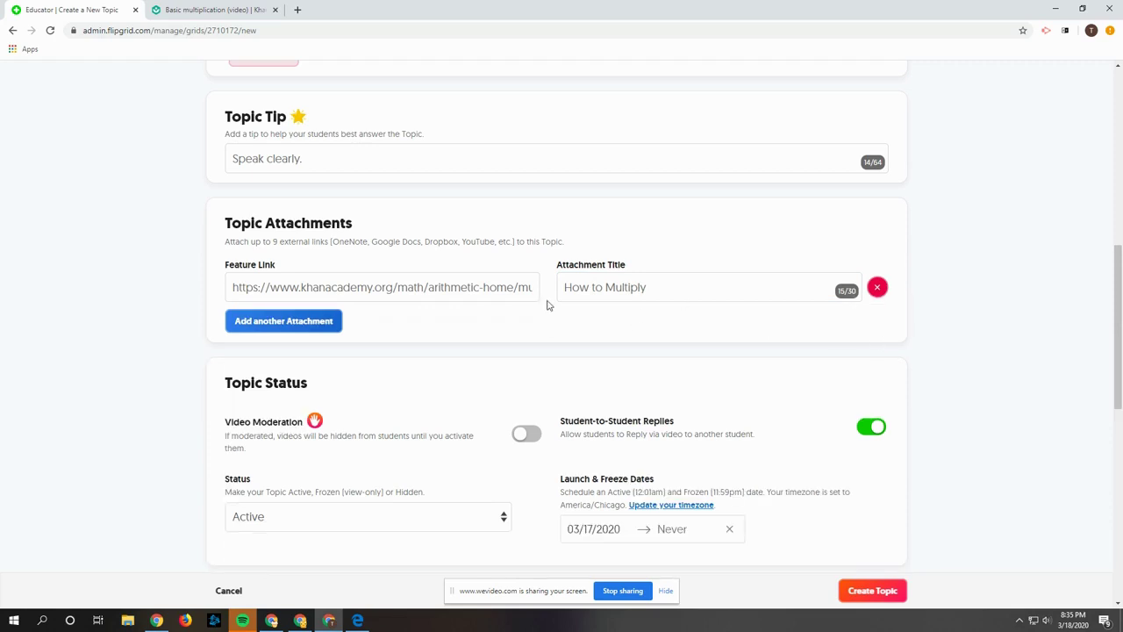
Try turning on Video Moderation, turn it back off, and examine the topic's Status choices while keeping it Active
scroll(575, 308, "down", 2)
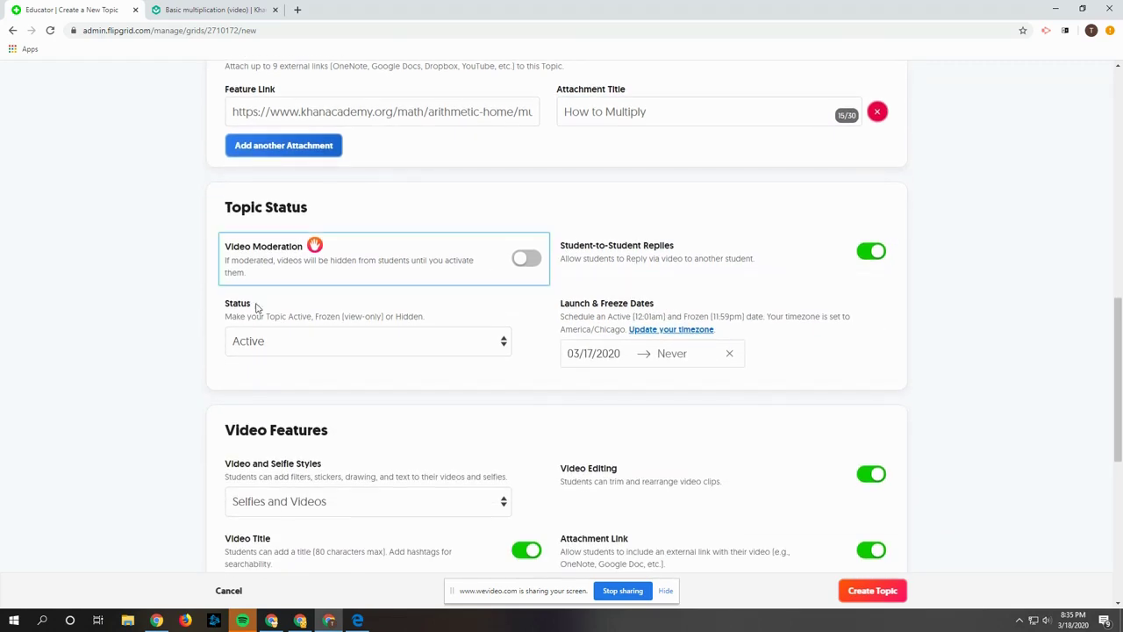
left_click(526, 258)
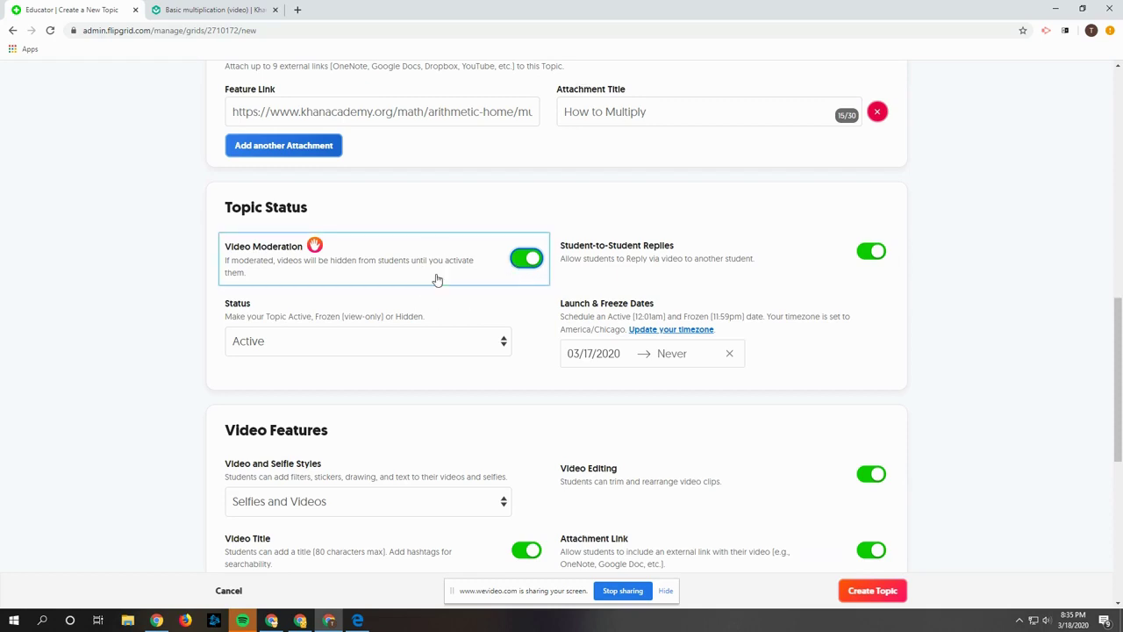
left_click(516, 279)
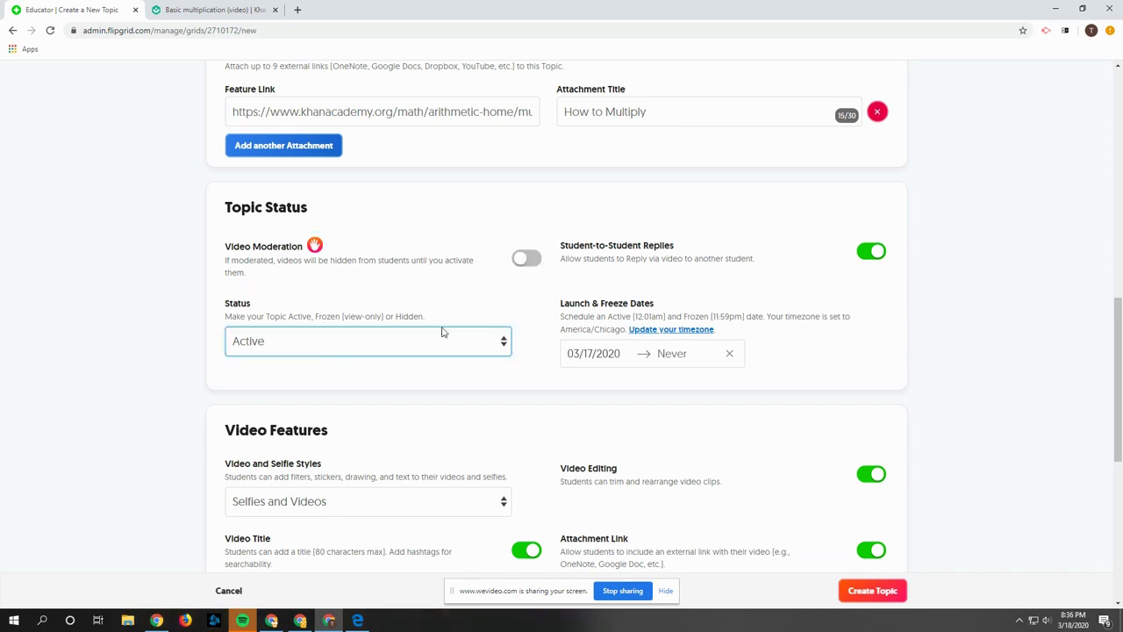
left_click(504, 347)
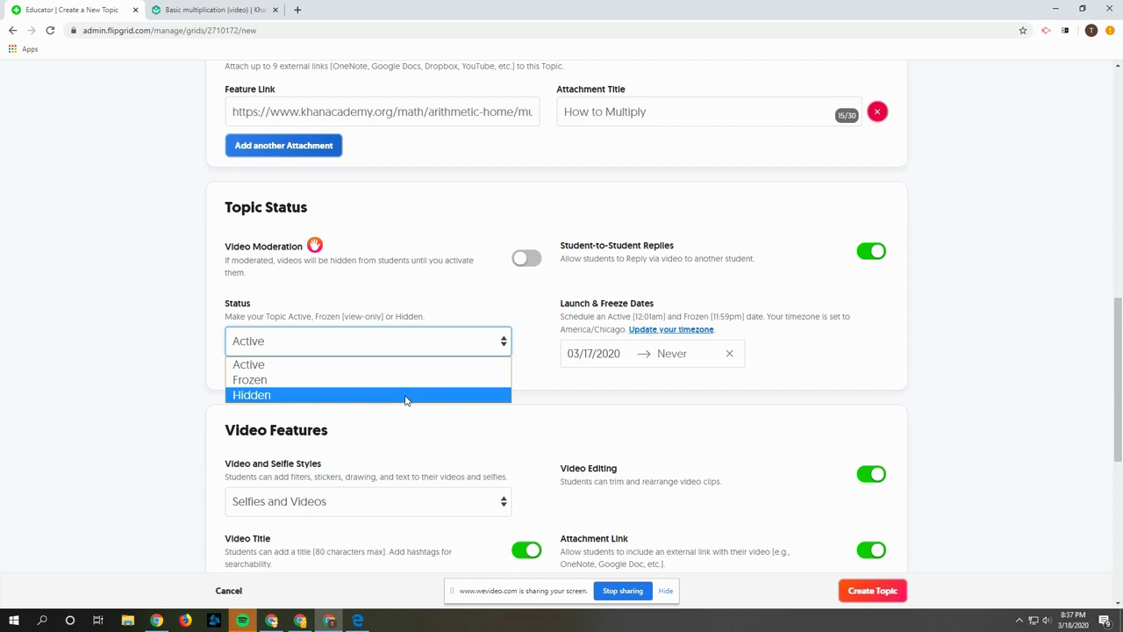
left_click(795, 234)
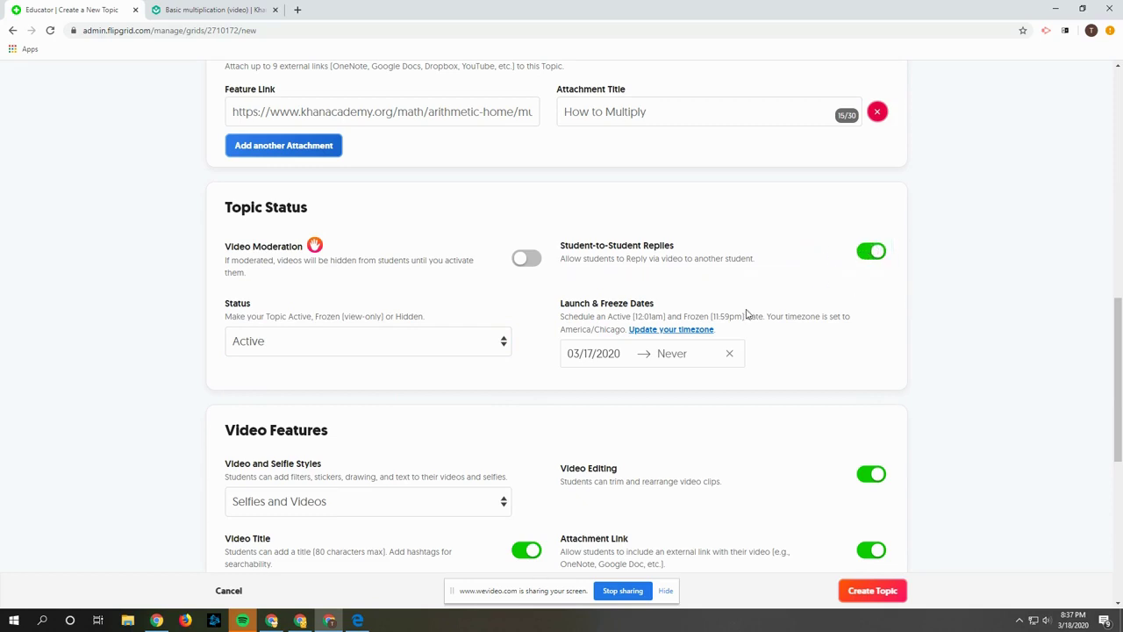
Set the topic's Video and Selfie Styles to Selfies Only and turn off View Count in the video features
scroll(433, 169, "down", 3)
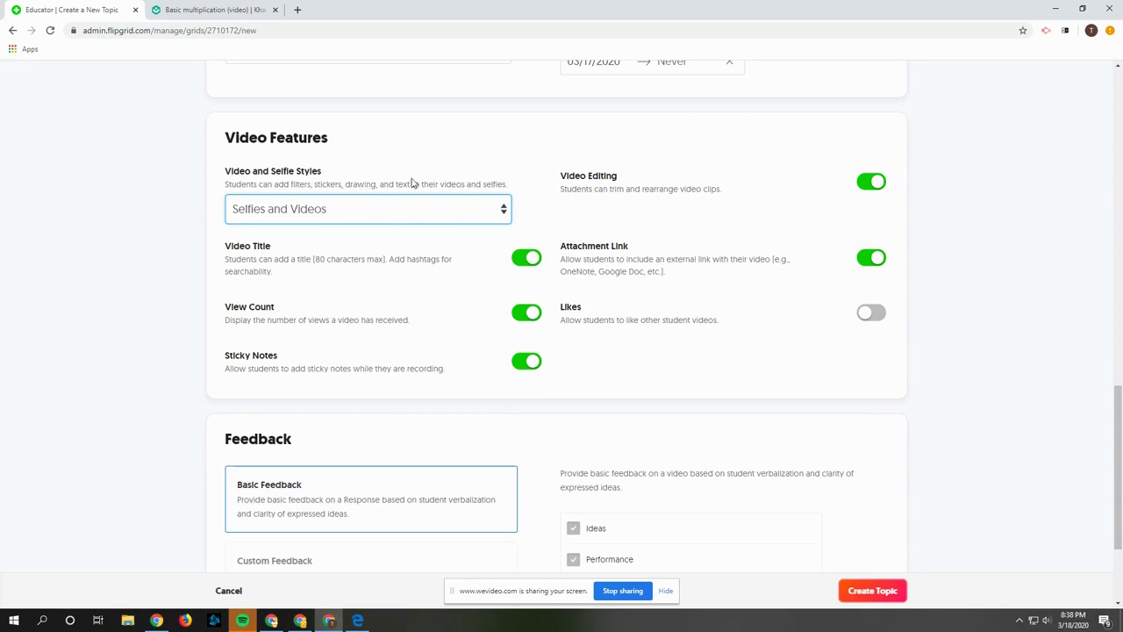
left_click(506, 214)
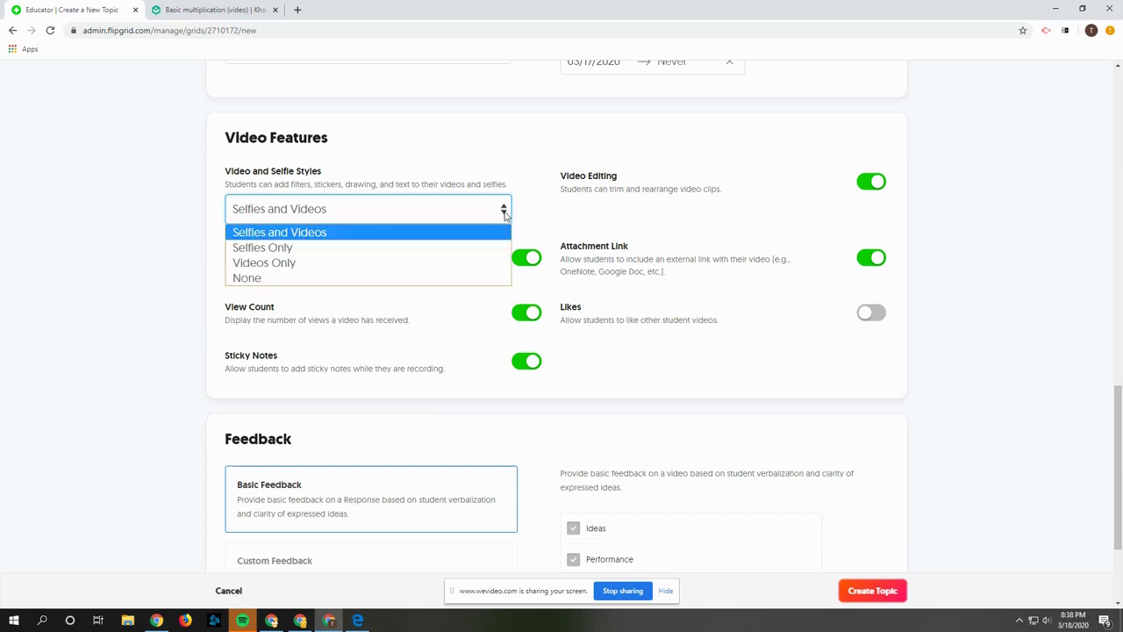
left_click(300, 250)
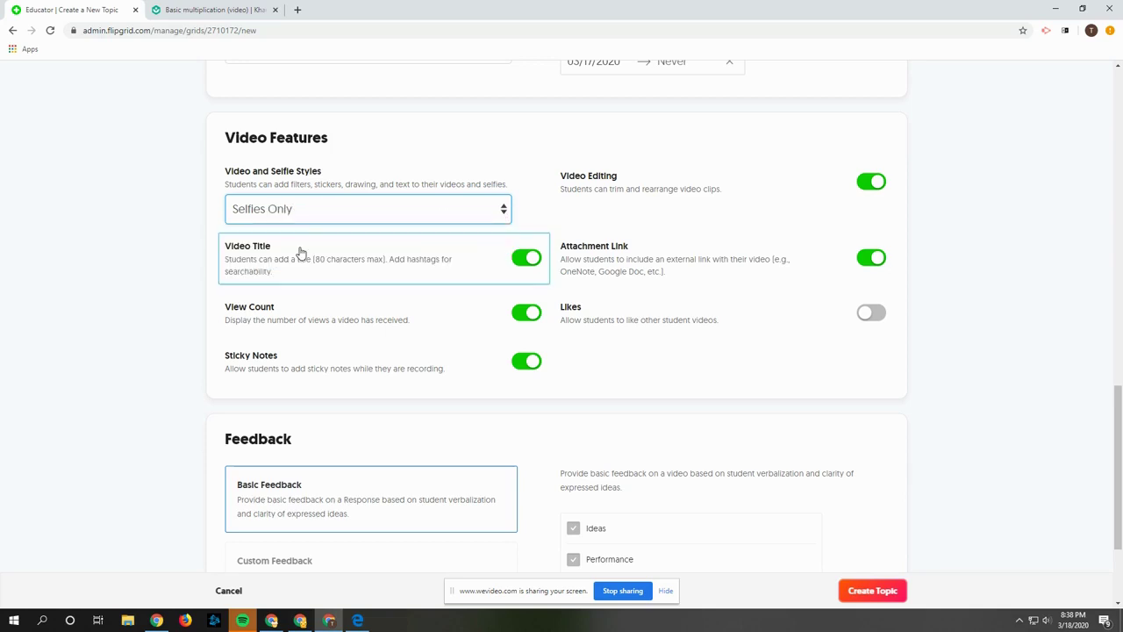
left_click(503, 216)
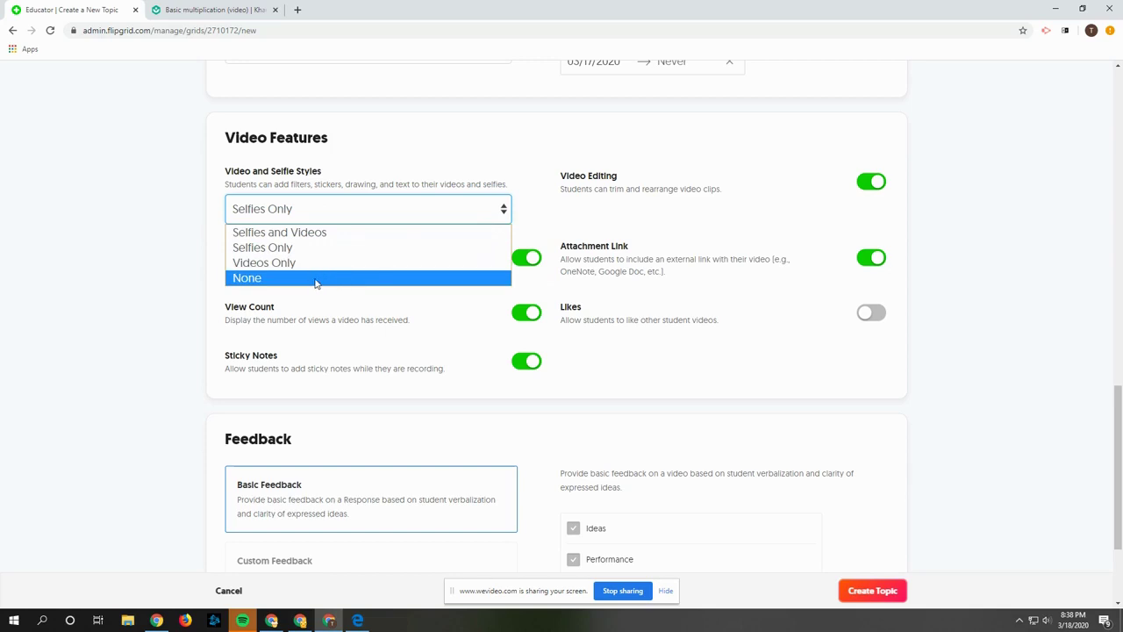
left_click(544, 212)
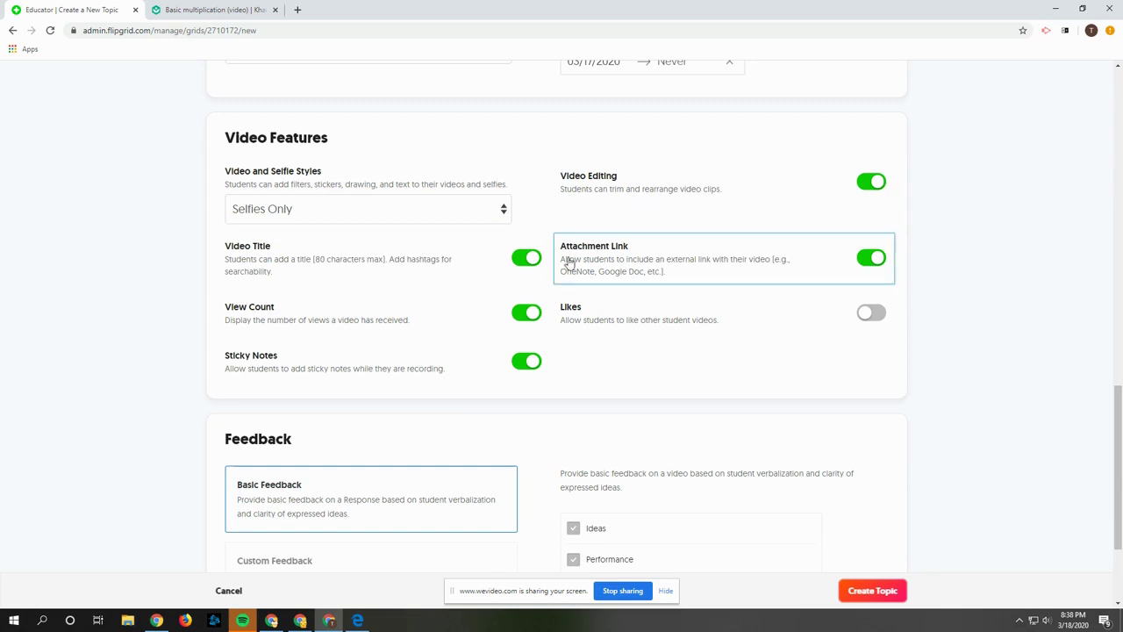
scroll(421, 239, "down", 1)
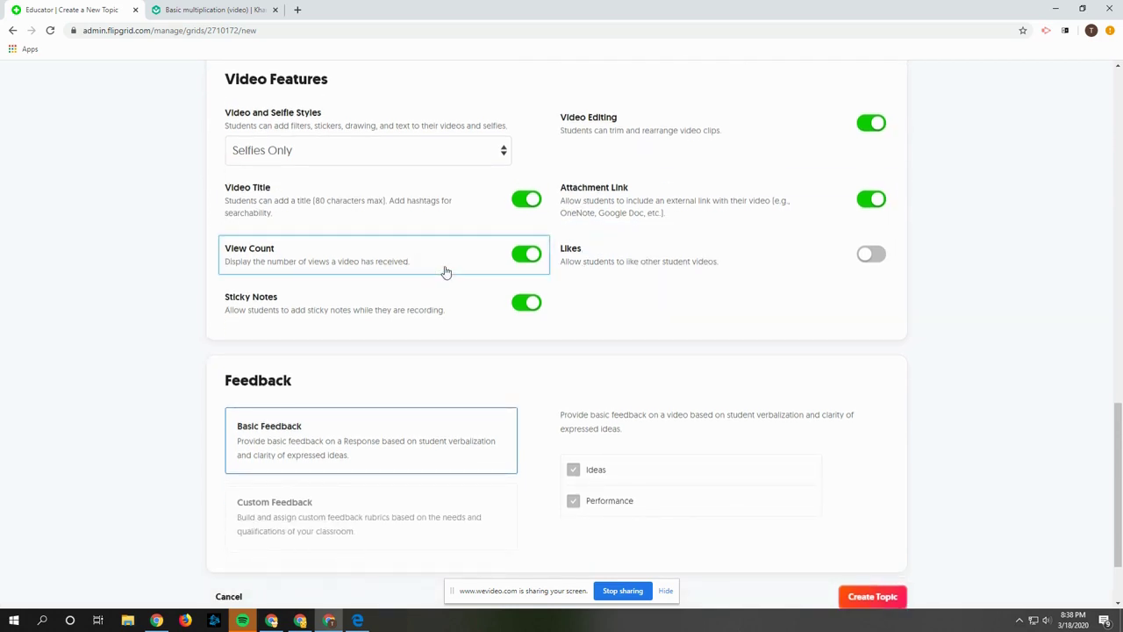
left_click(525, 255)
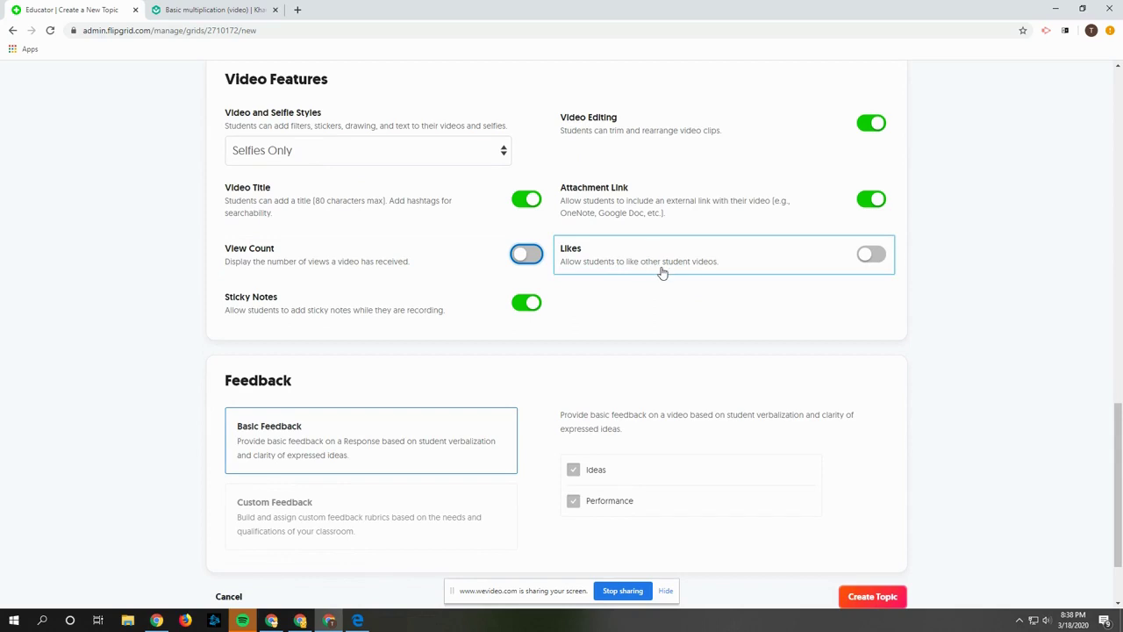
Create the Multiplication topic with Basic Feedback and dismiss the topic link sharing dialog
scroll(663, 273, "down", 2)
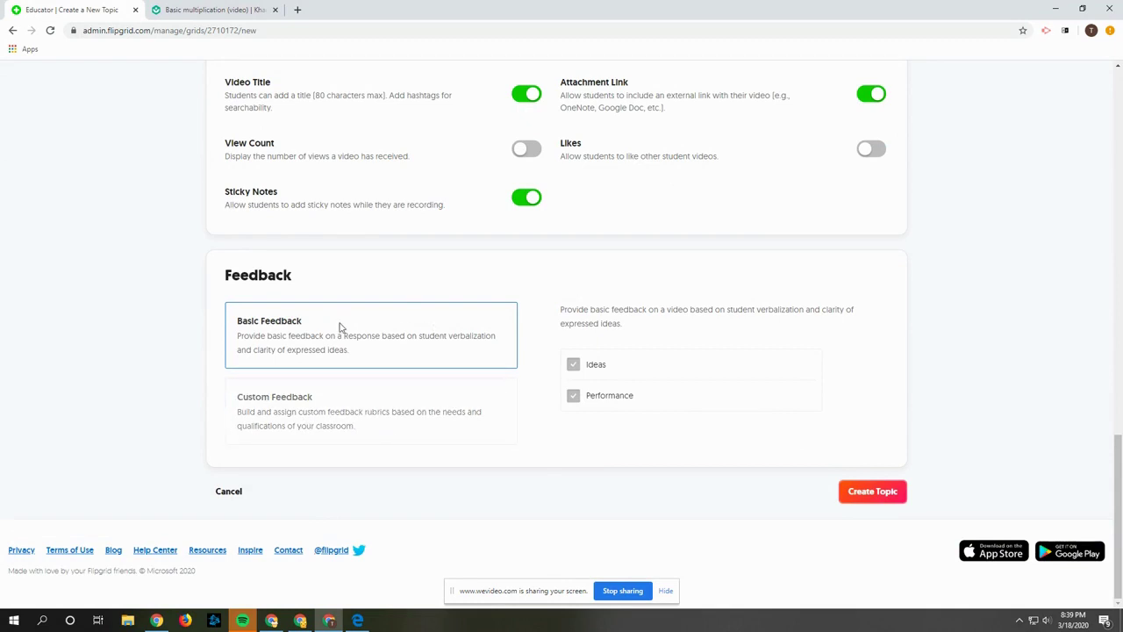
left_click(877, 493)
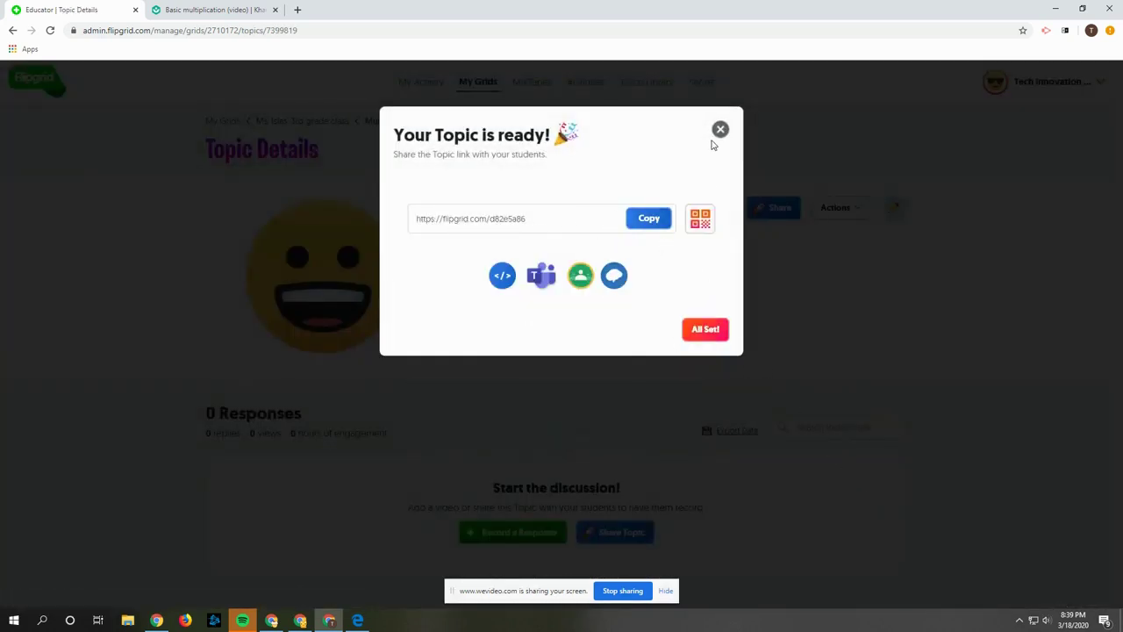
left_click(706, 335)
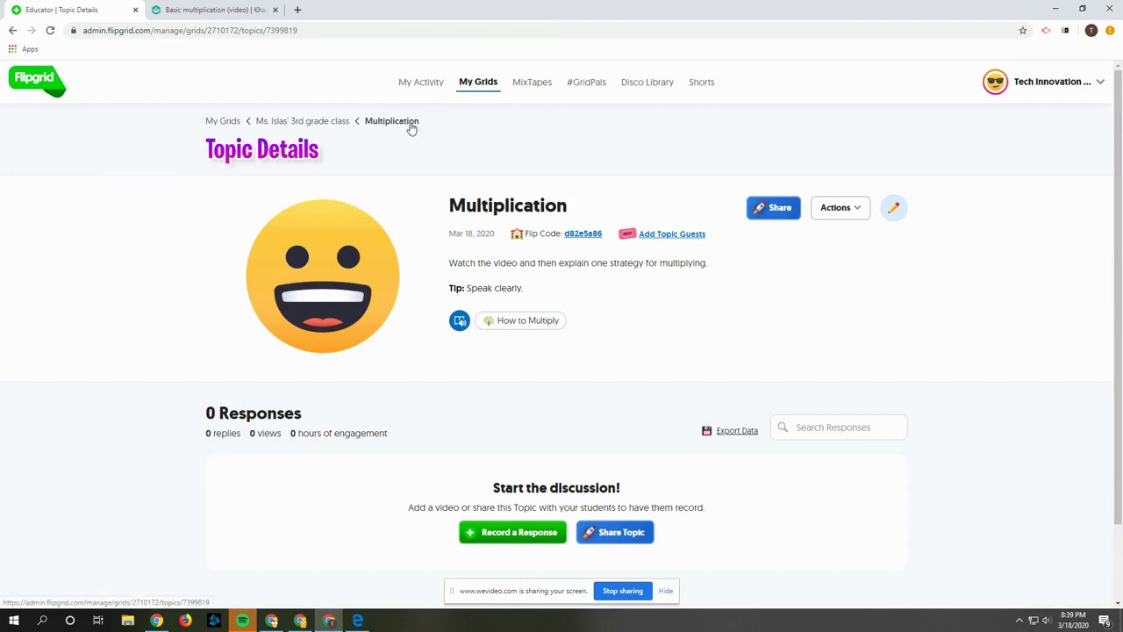
Return to the 3rd grade class grid, examine the Multiplication topic's sharing options including Google Classroom, and close the sharing dialog
left_click(478, 83)
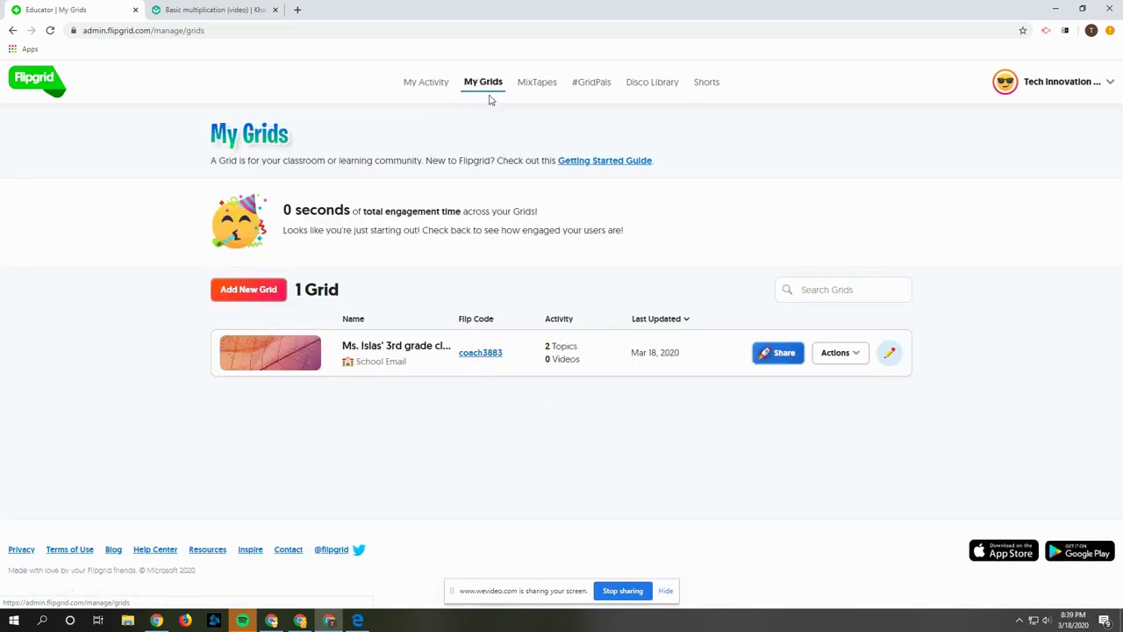
left_click(397, 359)
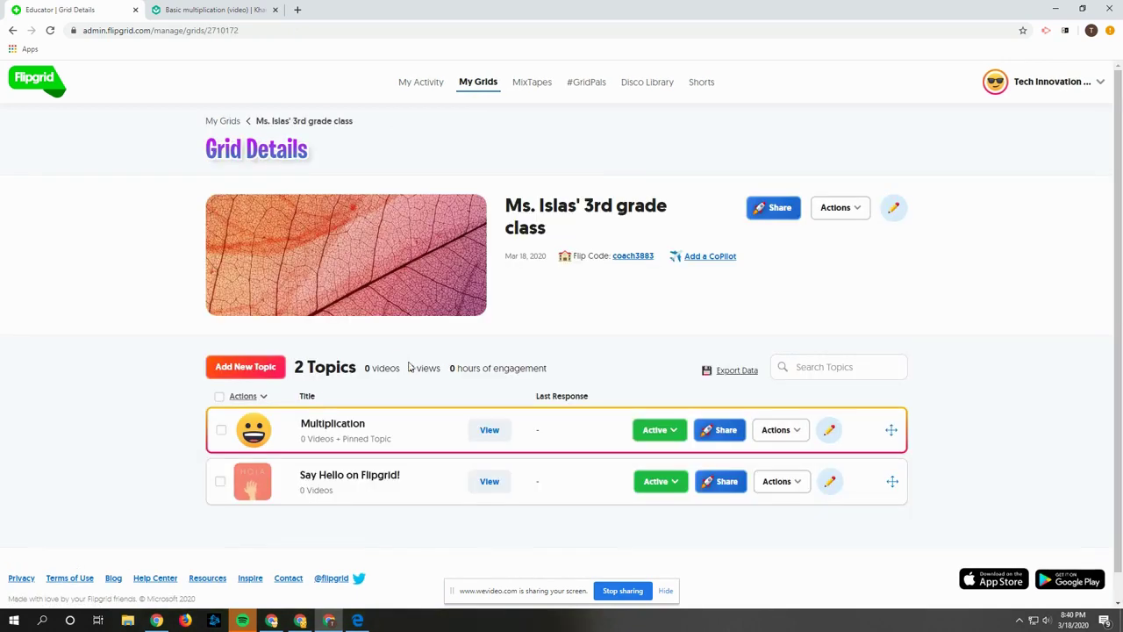
scroll(503, 444, "down", 1)
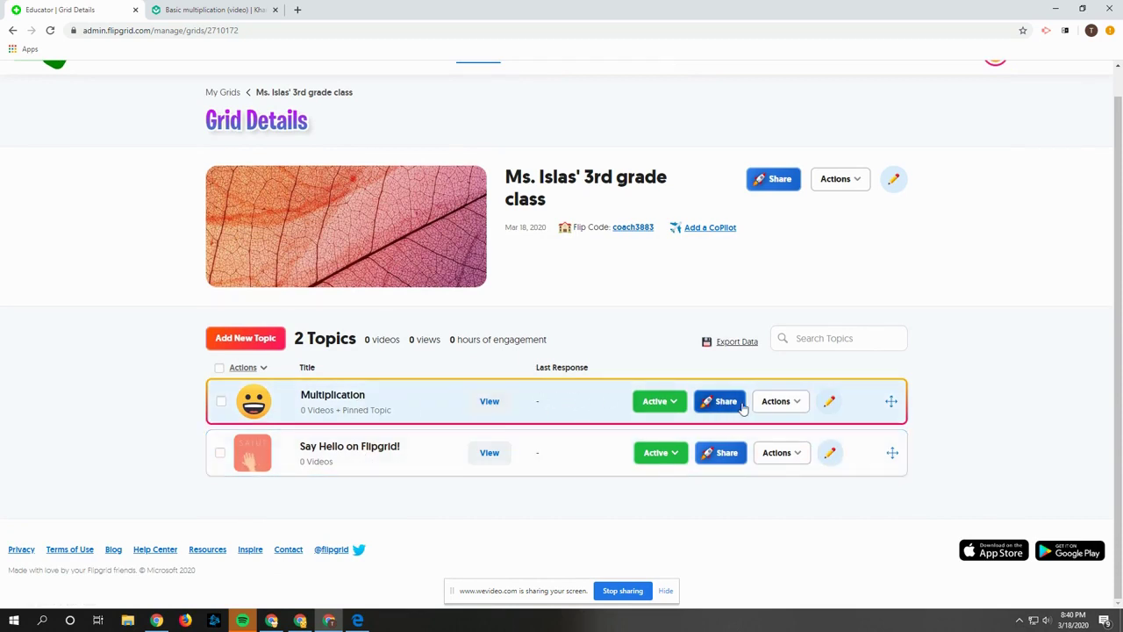
left_click(728, 403)
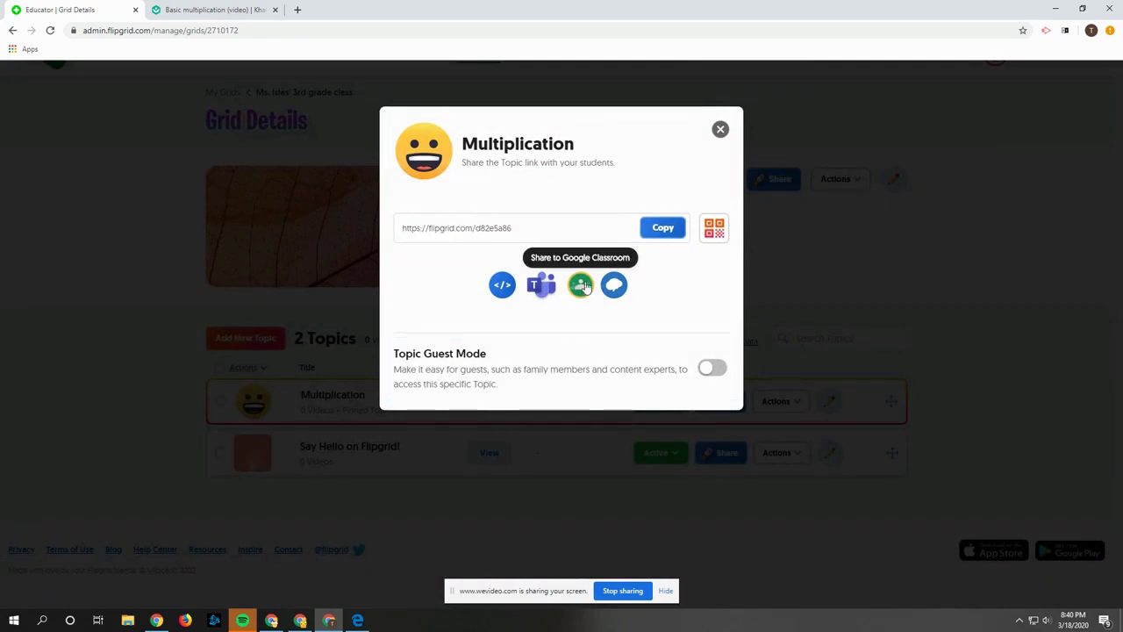
left_click(721, 129)
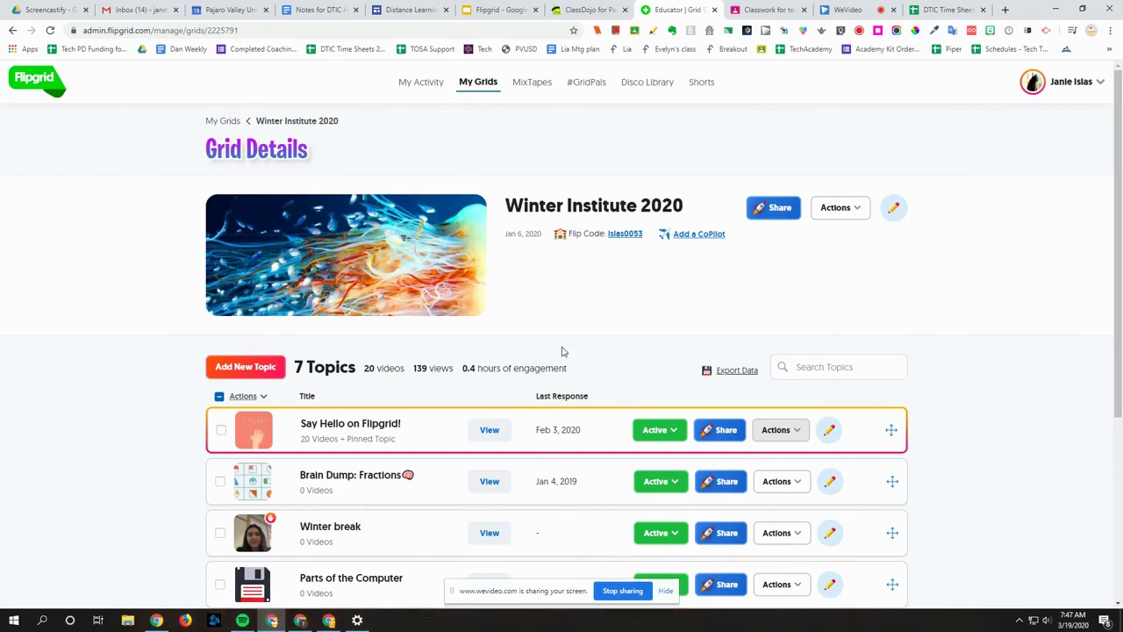
In the Winter Institute 2020 grid, reorder the topics so that Winter break sits directly below Parts of the Computer
scroll(562, 351, "down", 1)
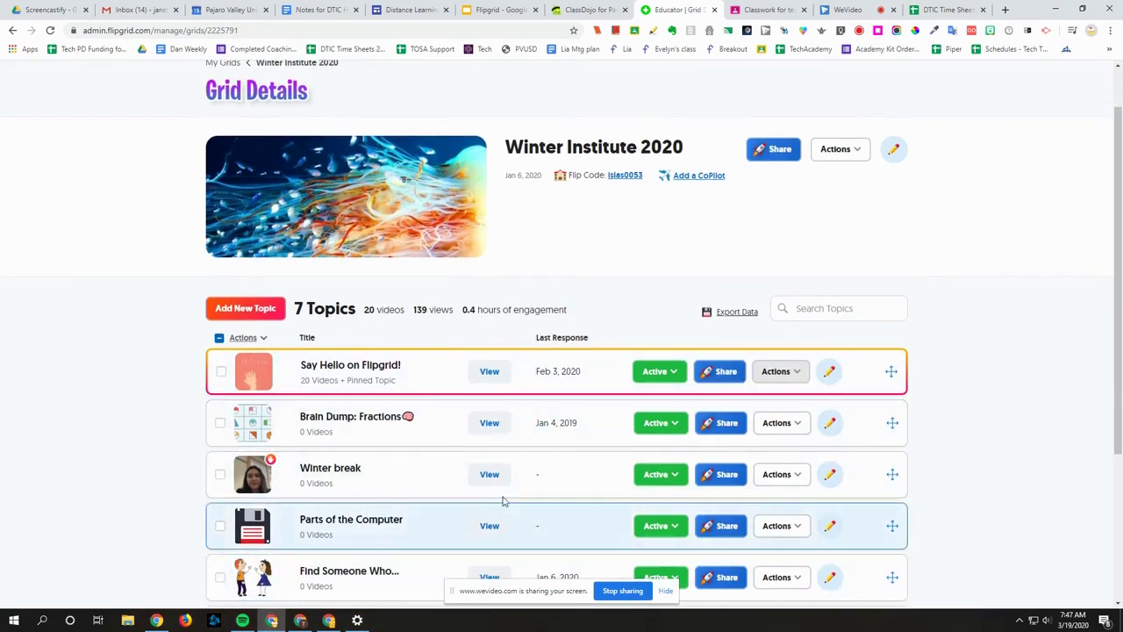
scroll(550, 435, "down", 1)
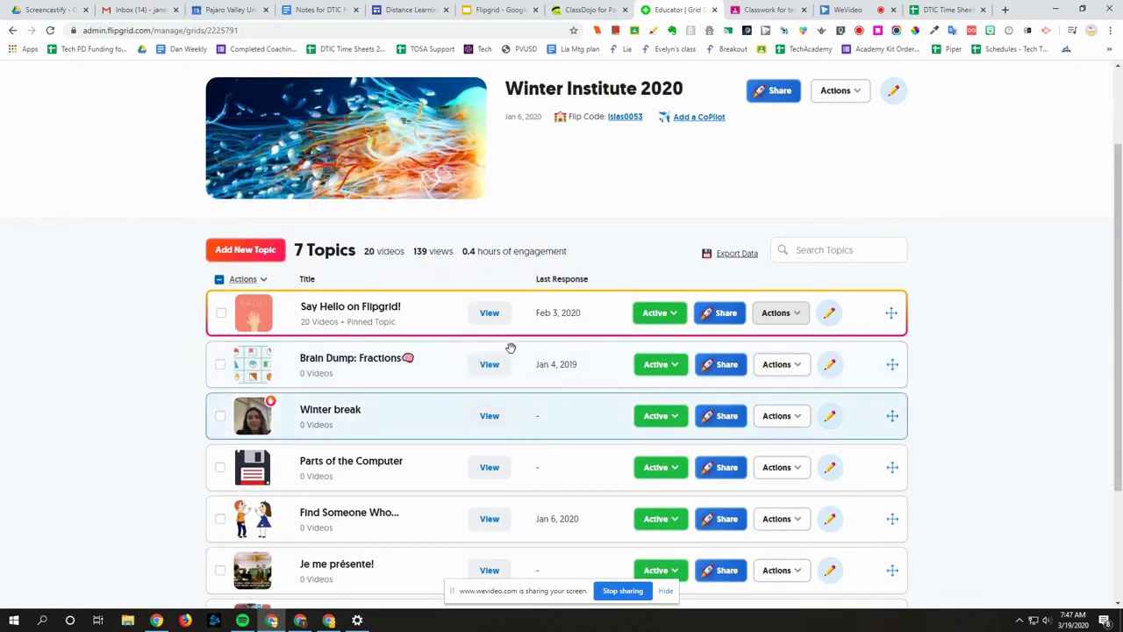
mouse_move(558, 422)
left_mouse_down()
mouse_move(554, 336)
mouse_move(550, 481)
mouse_move(569, 434)
left_mouse_up()
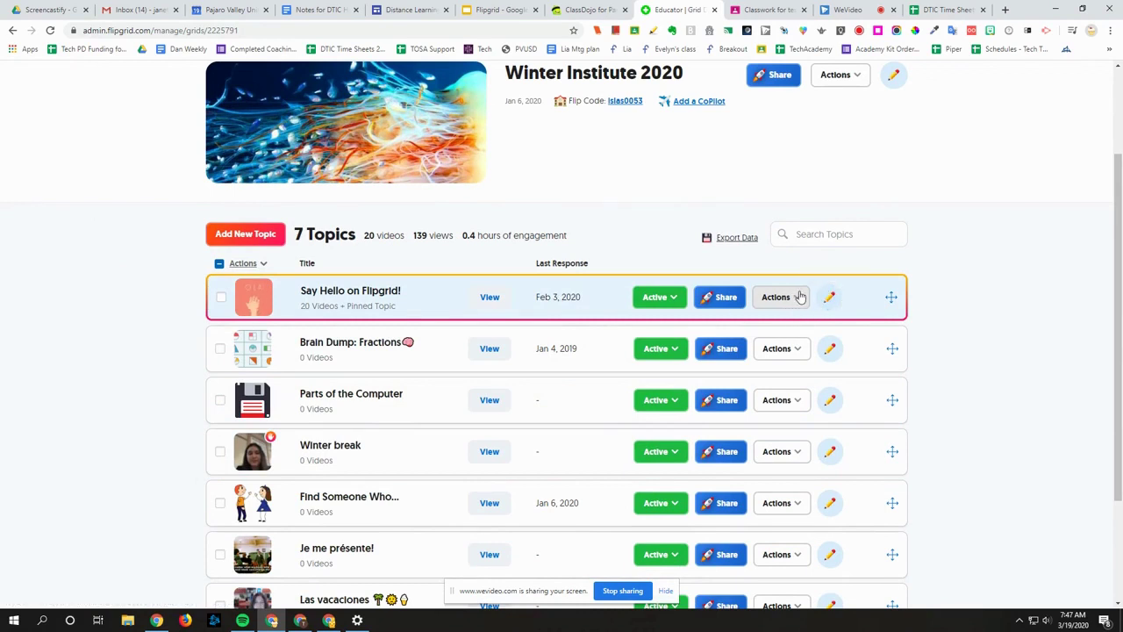
Turn on Topic Guest Mode for the Say Hello on Flipgrid! topic, disallow guests to record, and copy the guest link
left_click(800, 299)
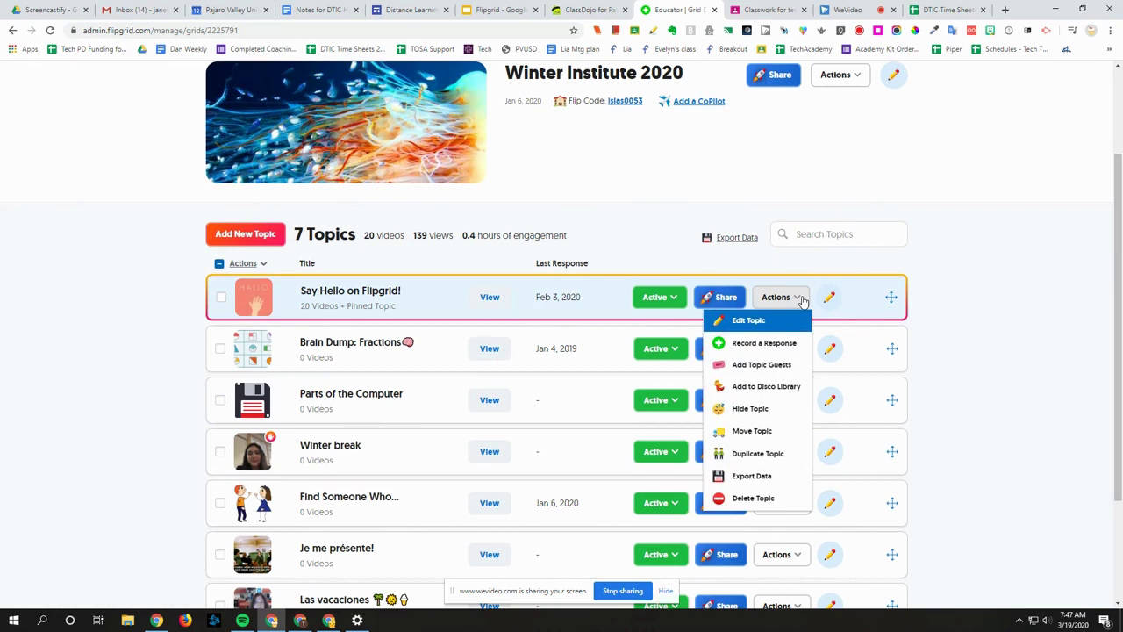
left_click(774, 368)
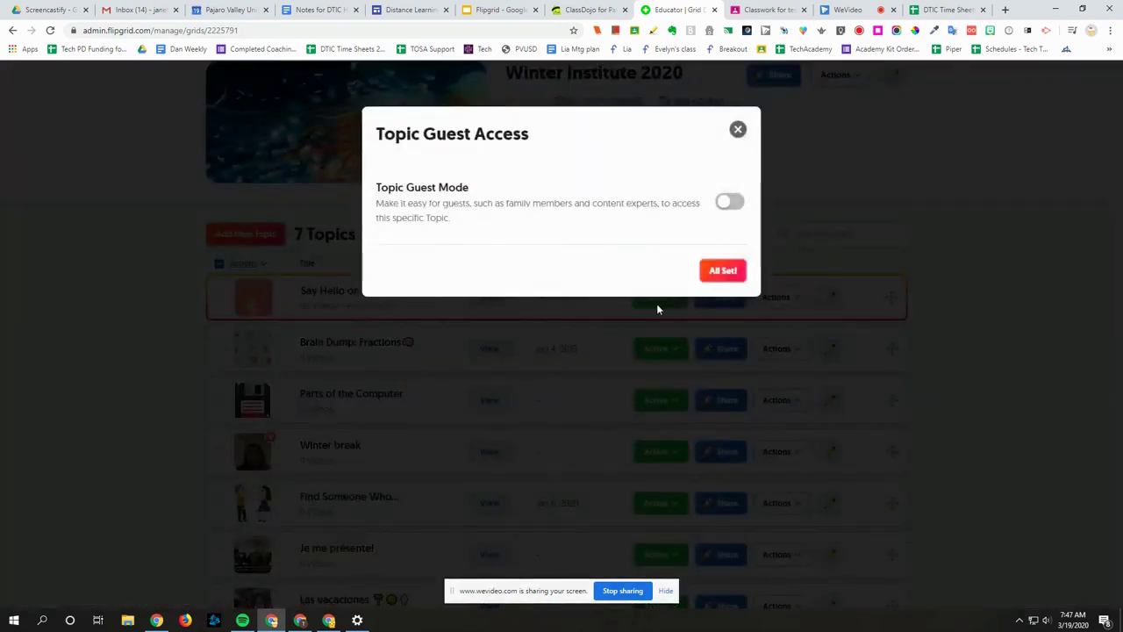
left_click(729, 203)
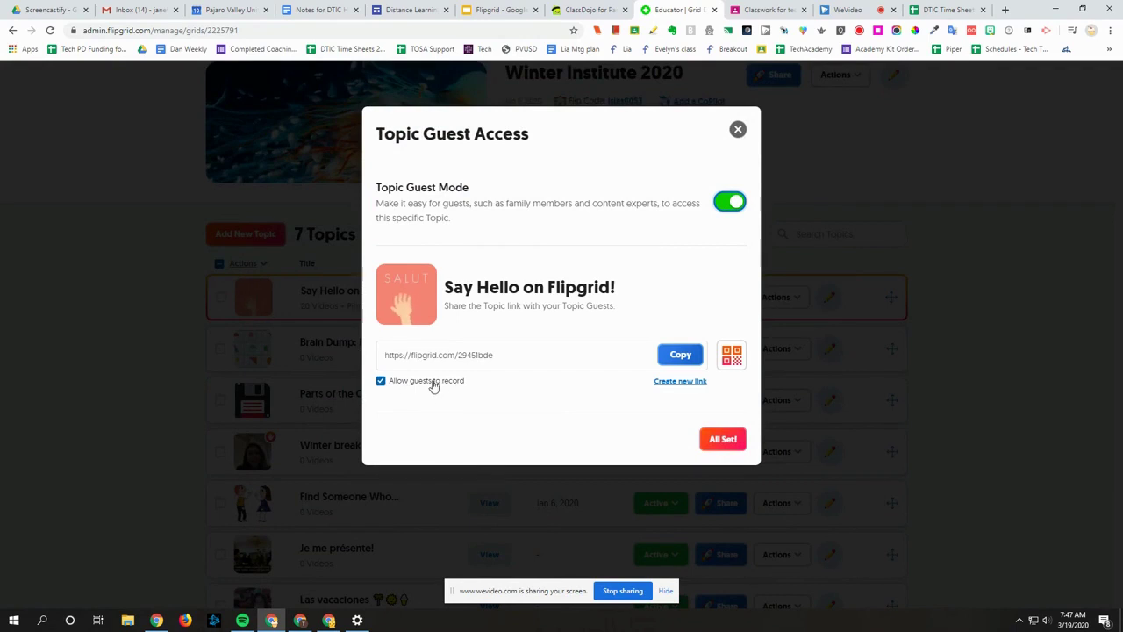
left_click(381, 385)
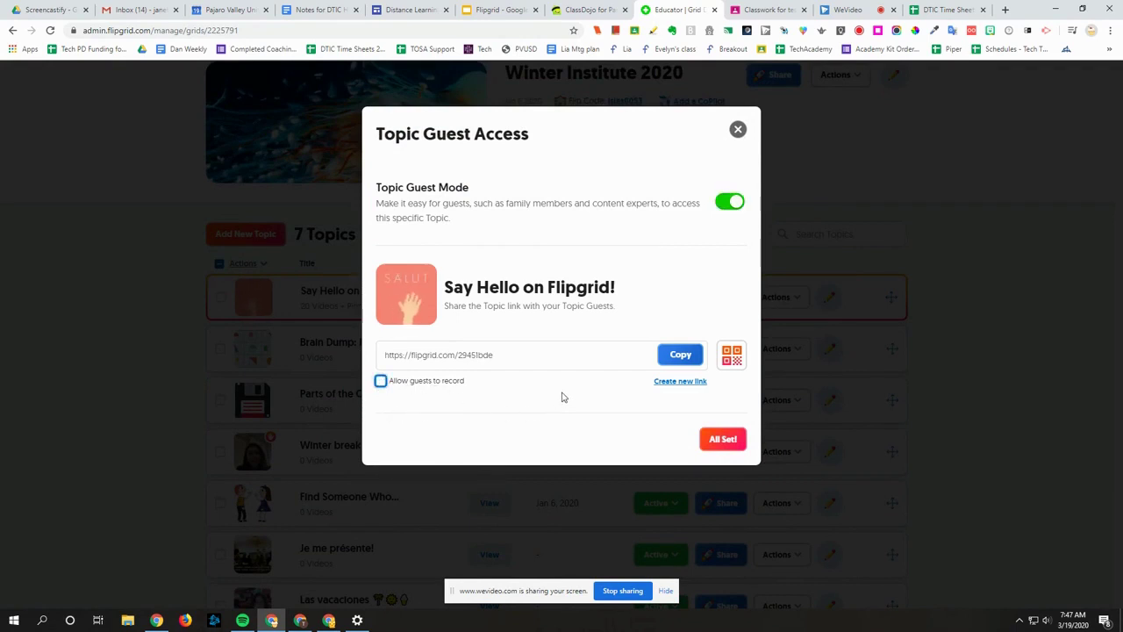
left_click(682, 356)
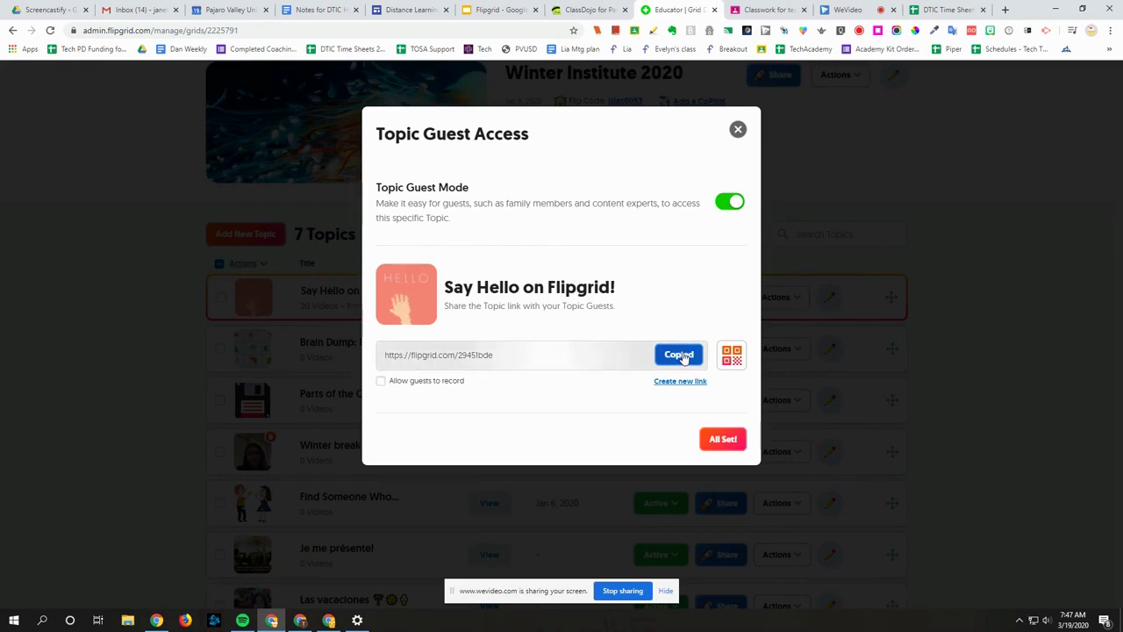
left_click(722, 439)
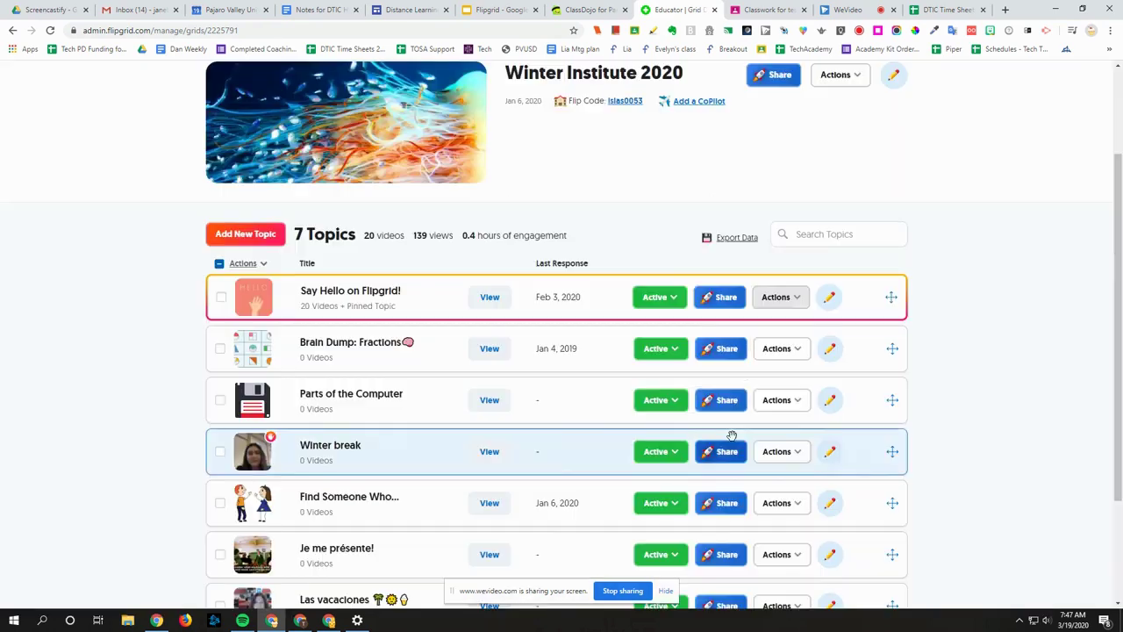
Switch to another browser profile and open the copied Say Hello on Flipgrid! guest link there
left_click(1091, 29)
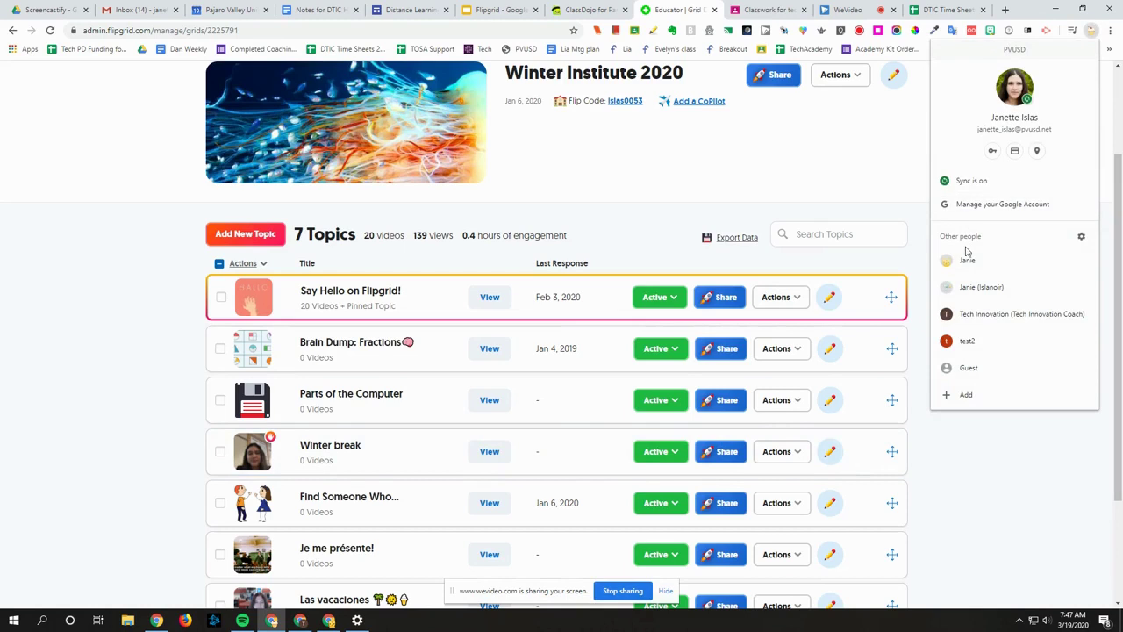
left_click(969, 261)
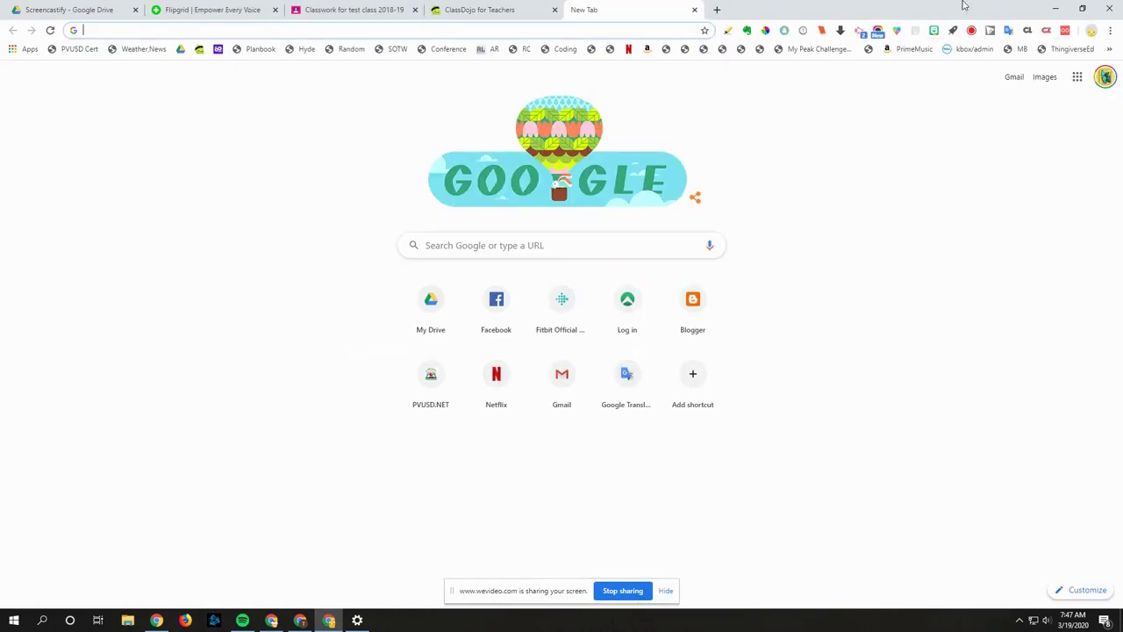
left_click(657, 31)
key("ctrl+v")
key("Return")
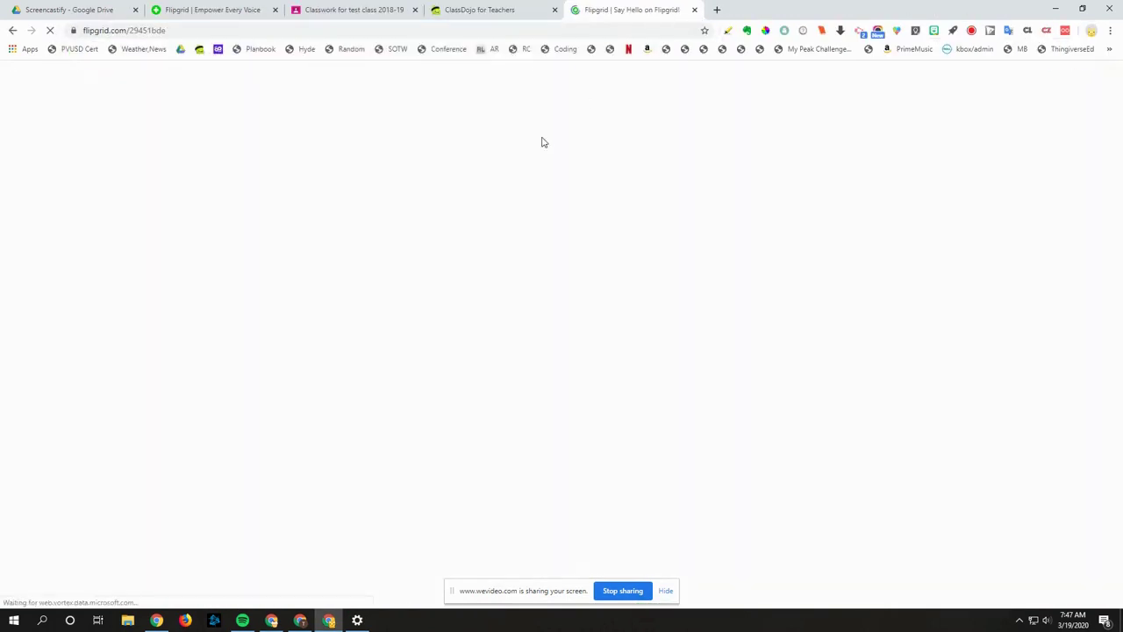
Examine the guest view of the topic, including its instructions and view-only responses, and return to the educator's browser profile
scroll(639, 355, "down", 2)
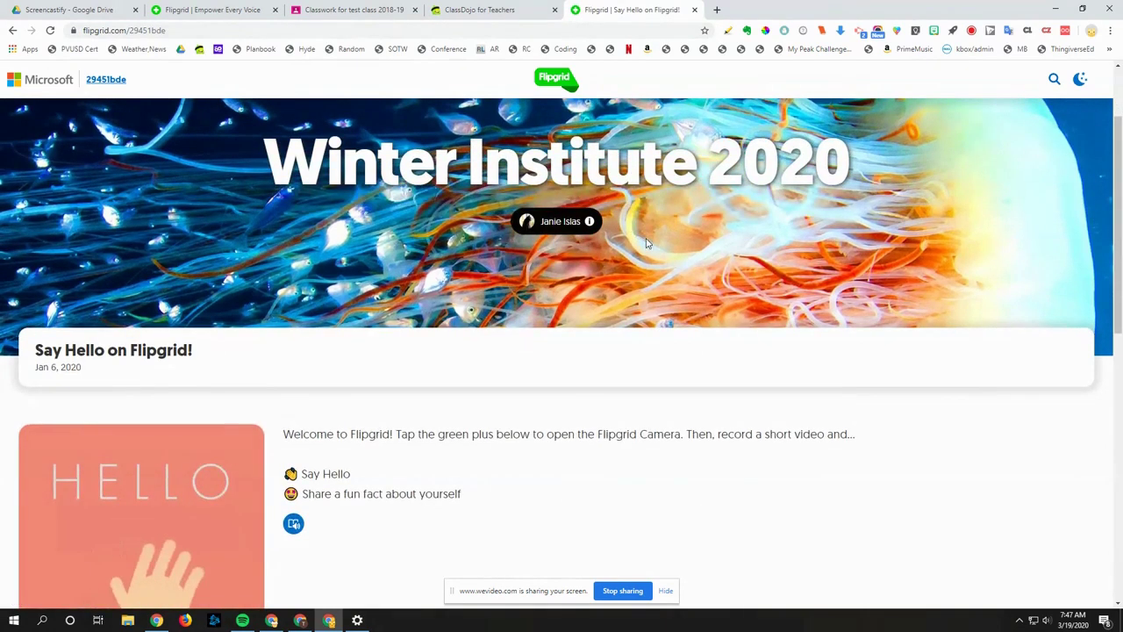
scroll(641, 351, "down", 3)
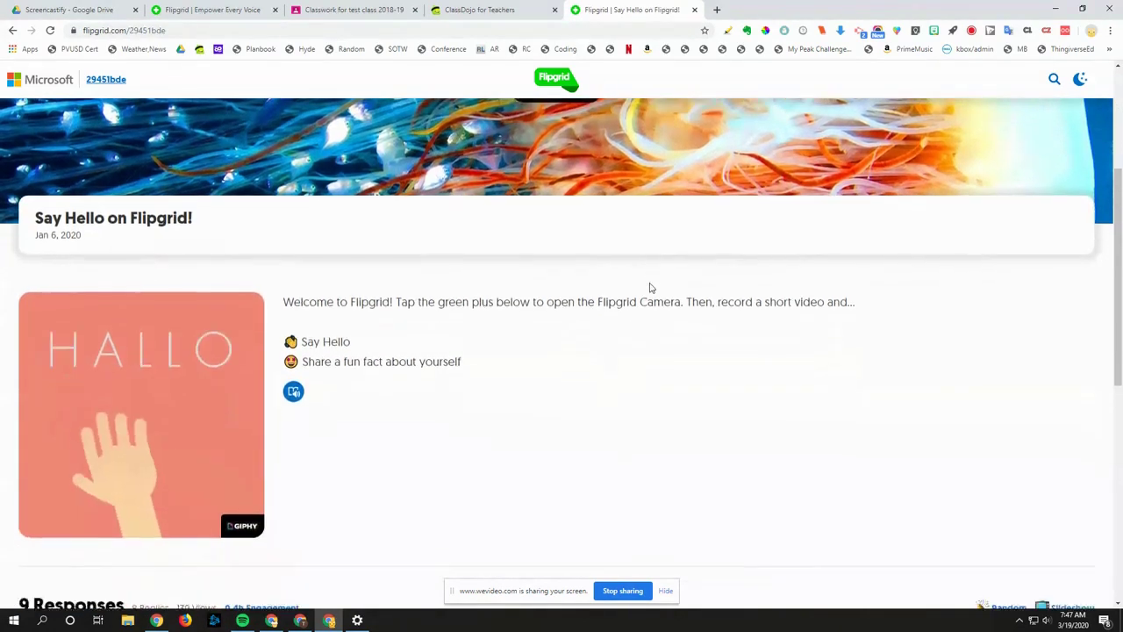
scroll(346, 321, "down", 3)
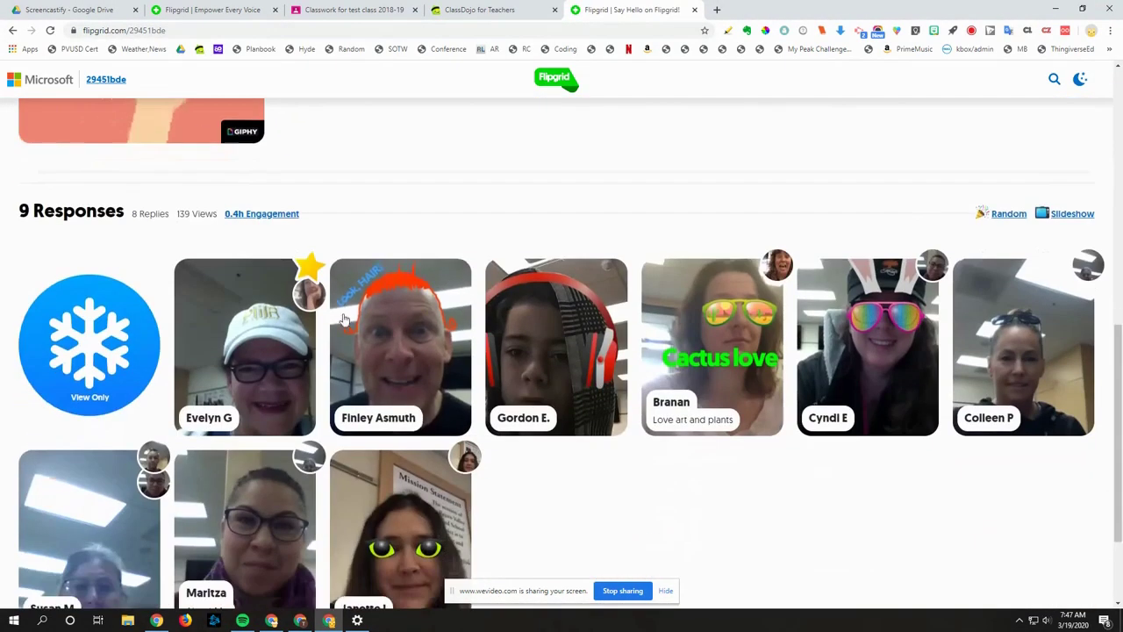
scroll(341, 371, "down", 2)
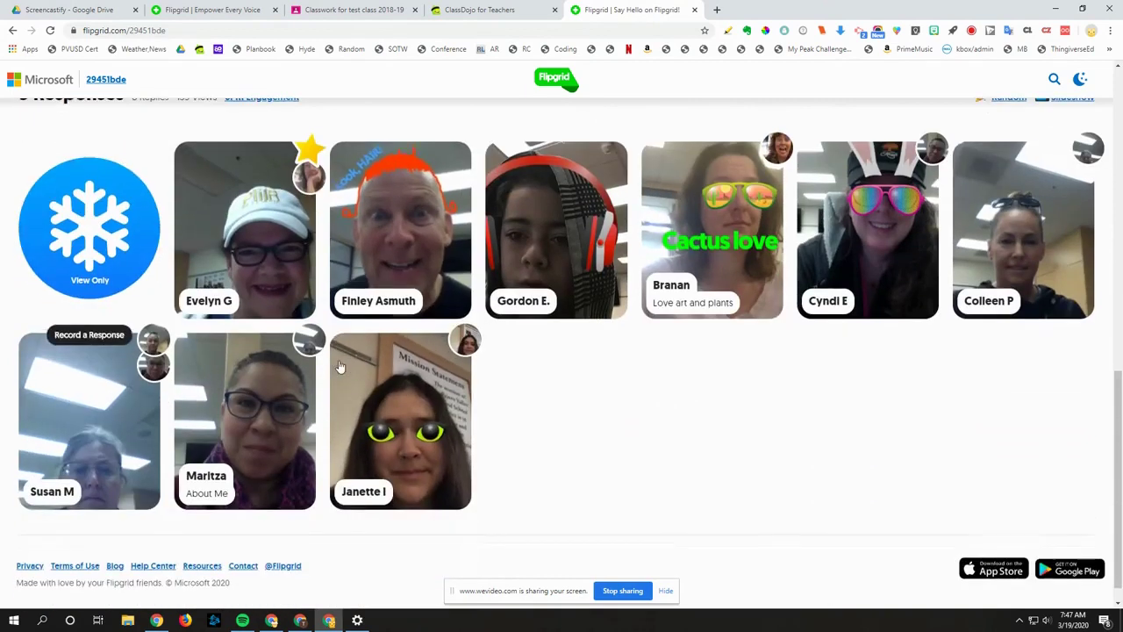
scroll(345, 409, "up", 2)
scroll(687, 421, "up", 3)
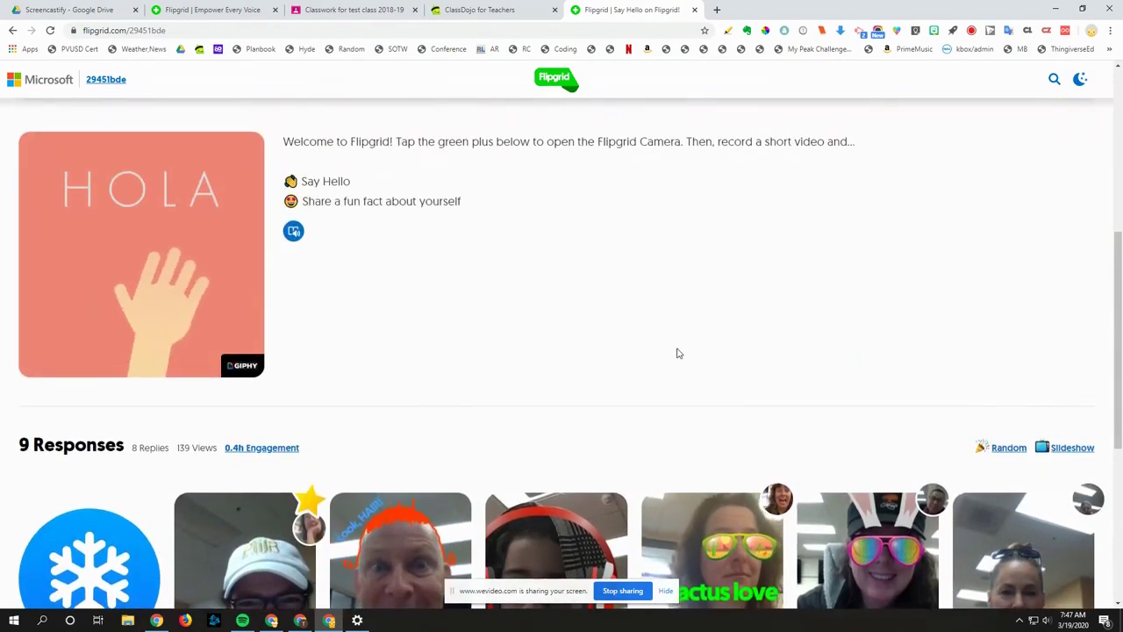
scroll(677, 354, "up", 3)
scroll(788, 223, "up", 2)
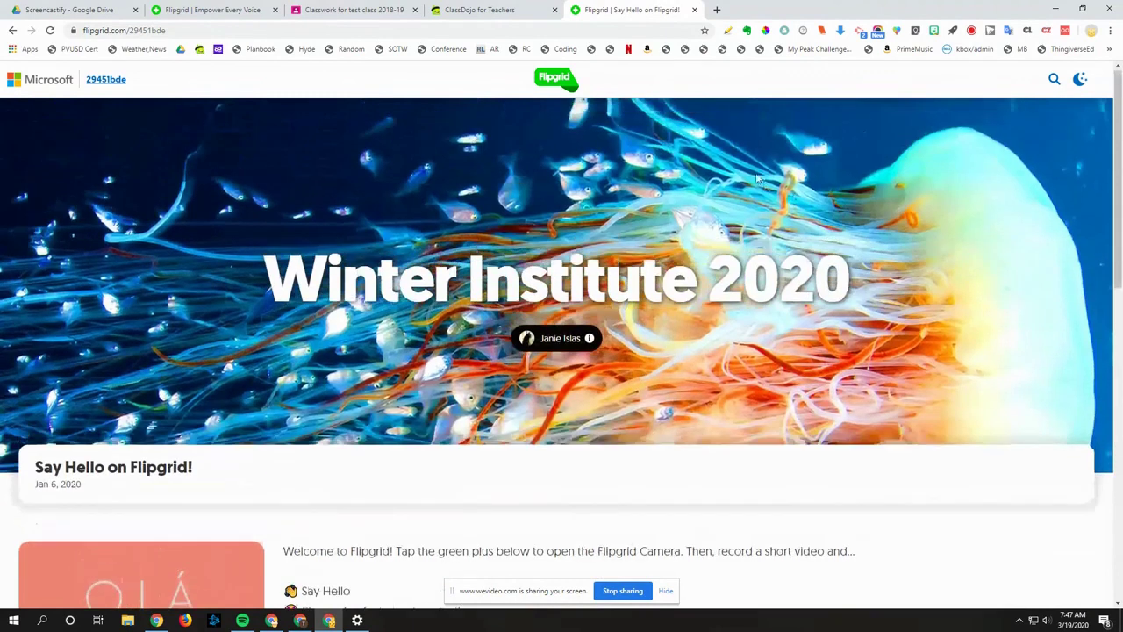
left_click(1092, 30)
left_click(1020, 260)
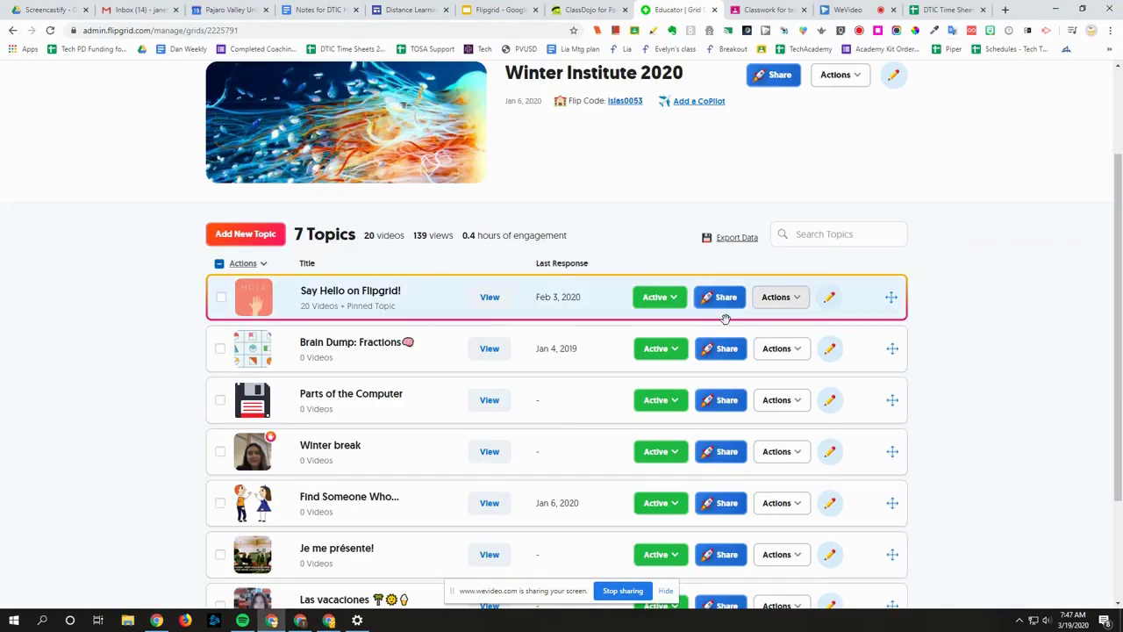
Try duplicating the Say Hello on Flipgrid! topic to the Liaison Flip Hunt grid, review the options for what to keep, and close the dialog
left_click(799, 301)
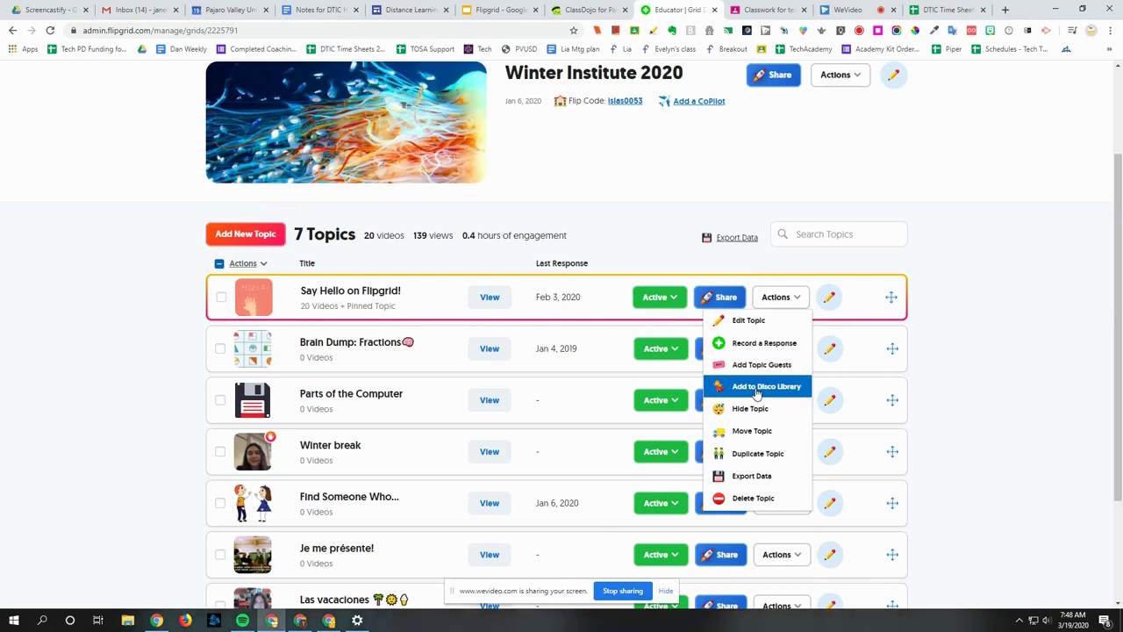
scroll(763, 395, "down", 1)
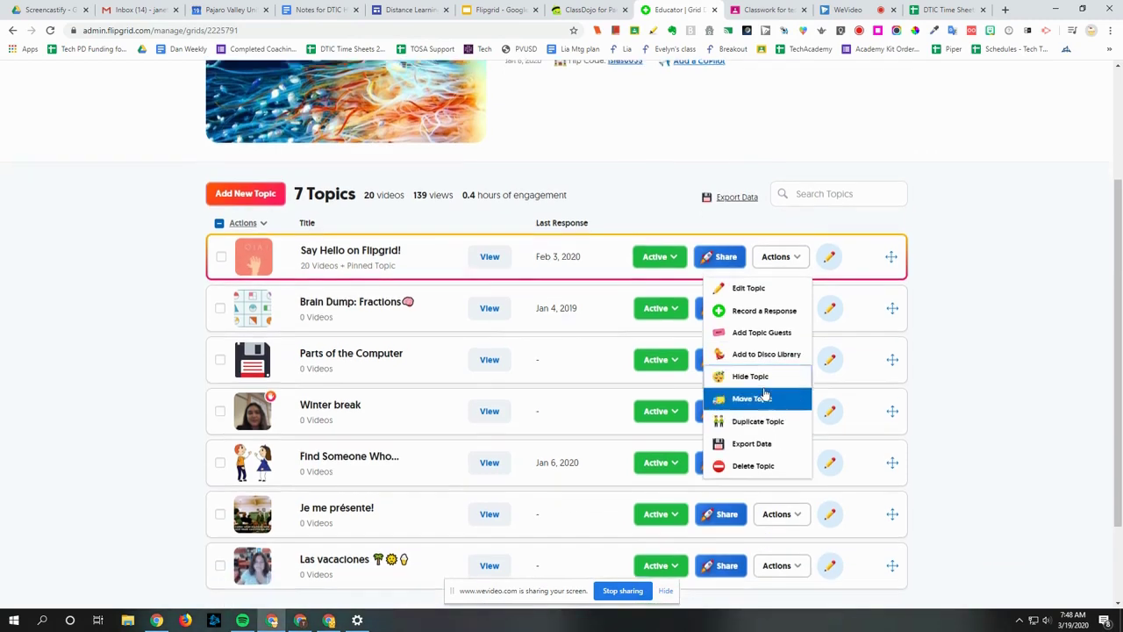
scroll(765, 396, "down", 1)
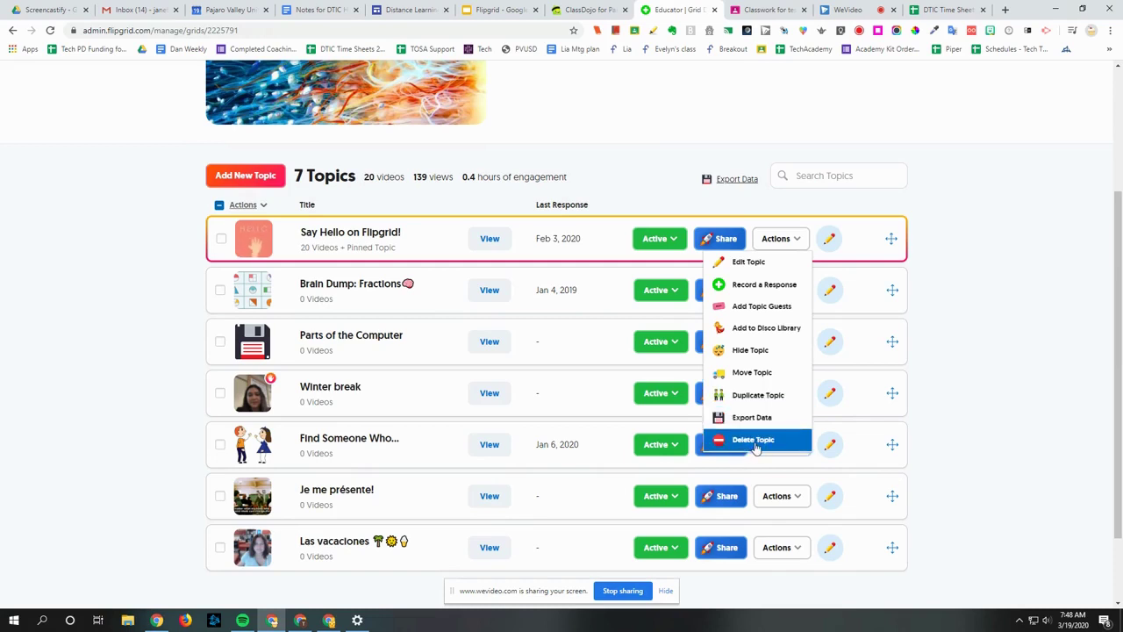
left_click(755, 402)
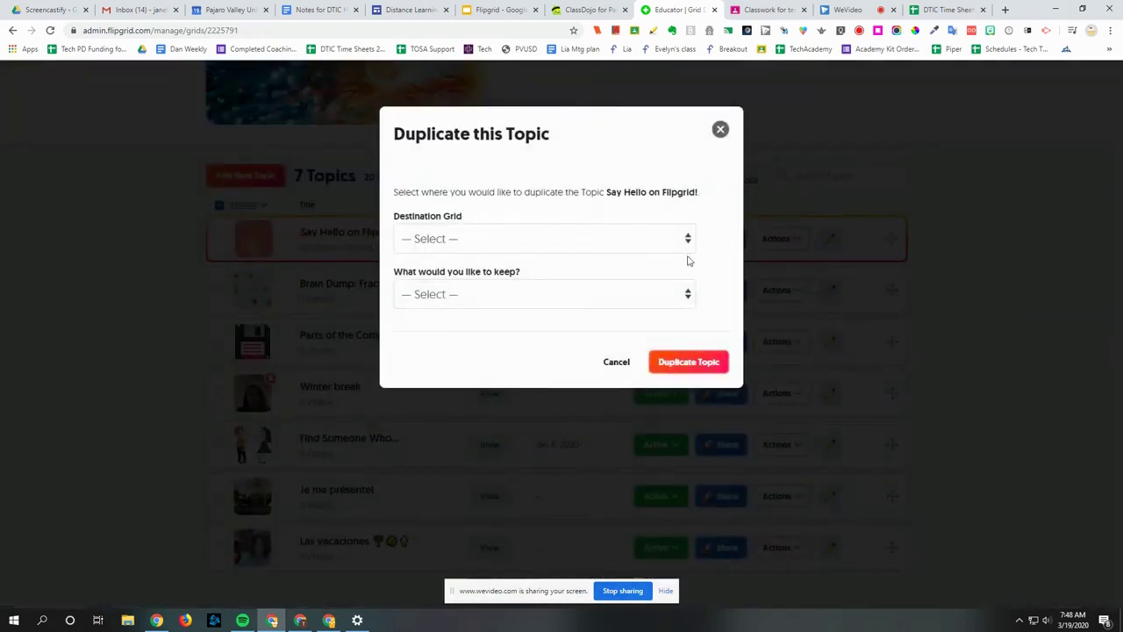
left_click(689, 246)
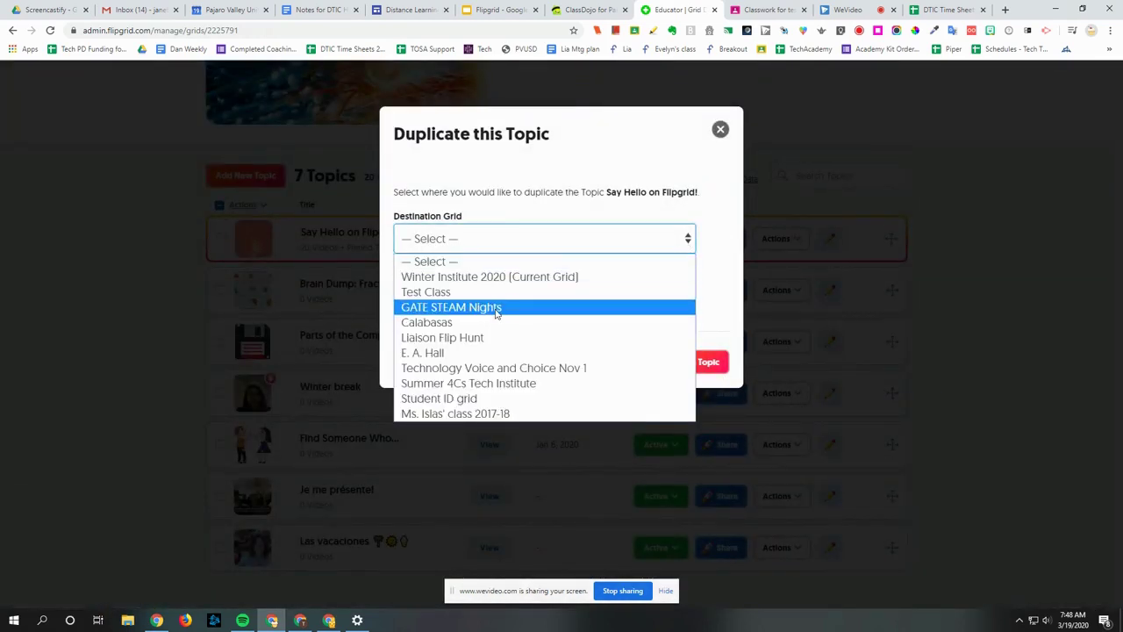
left_click(484, 337)
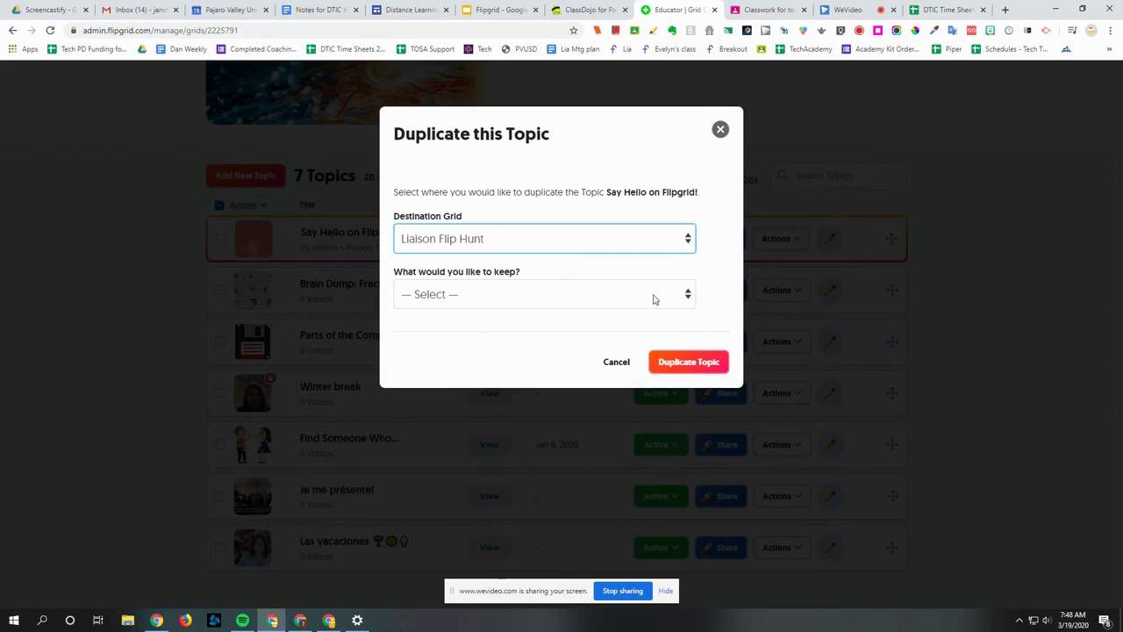
left_click(687, 296)
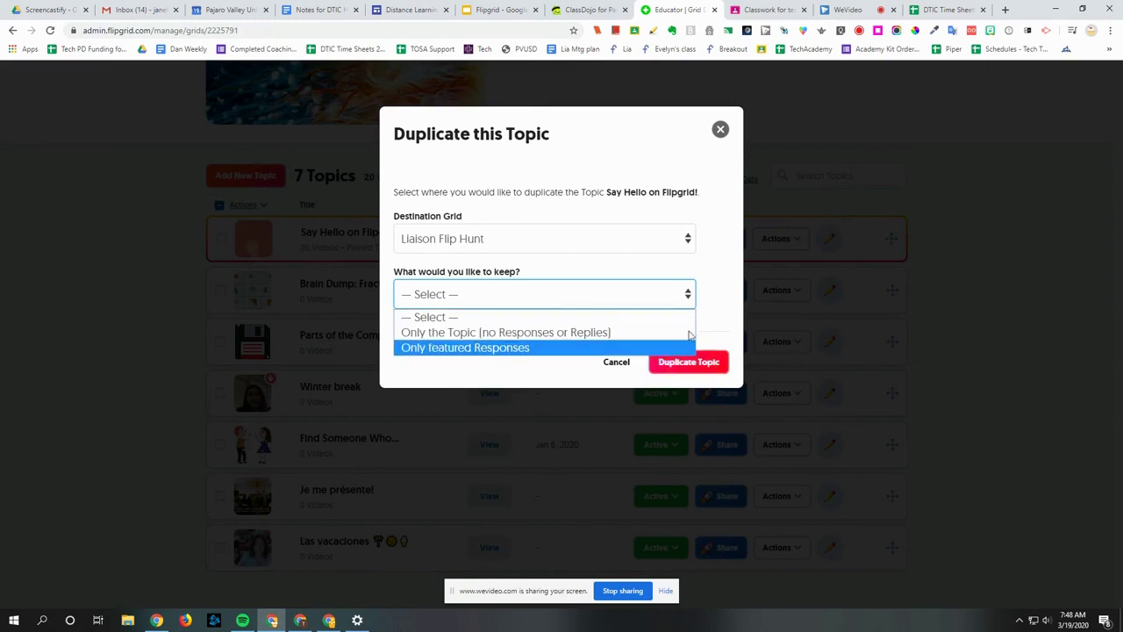
left_click(720, 129)
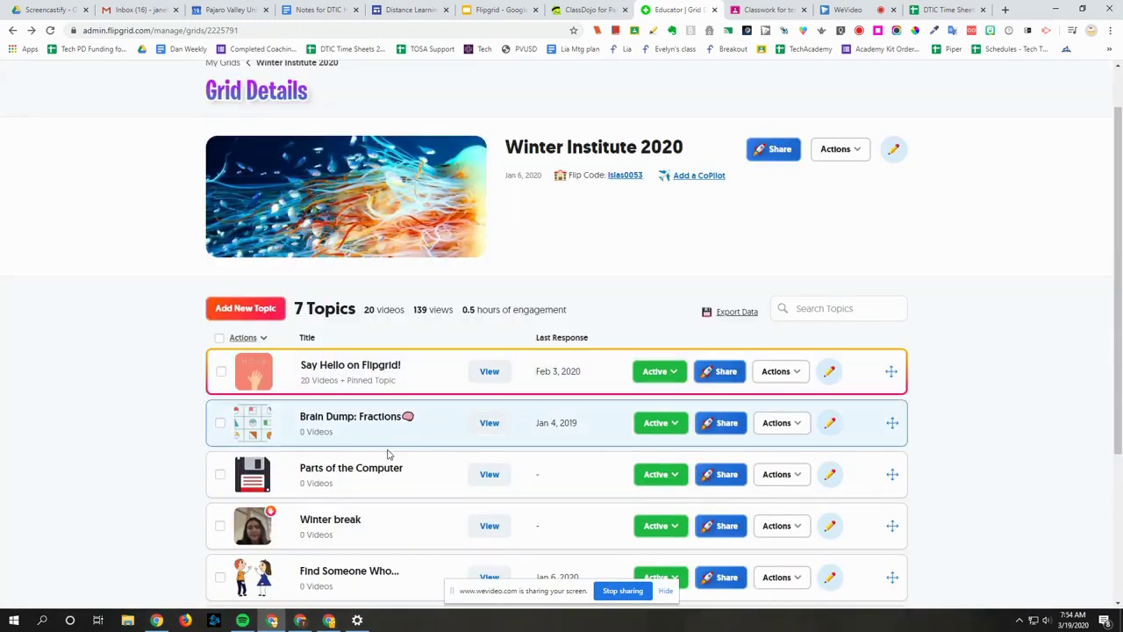
Open the details of the Say Hello on Flipgrid! topic and examine its list of student responses
left_click(400, 372)
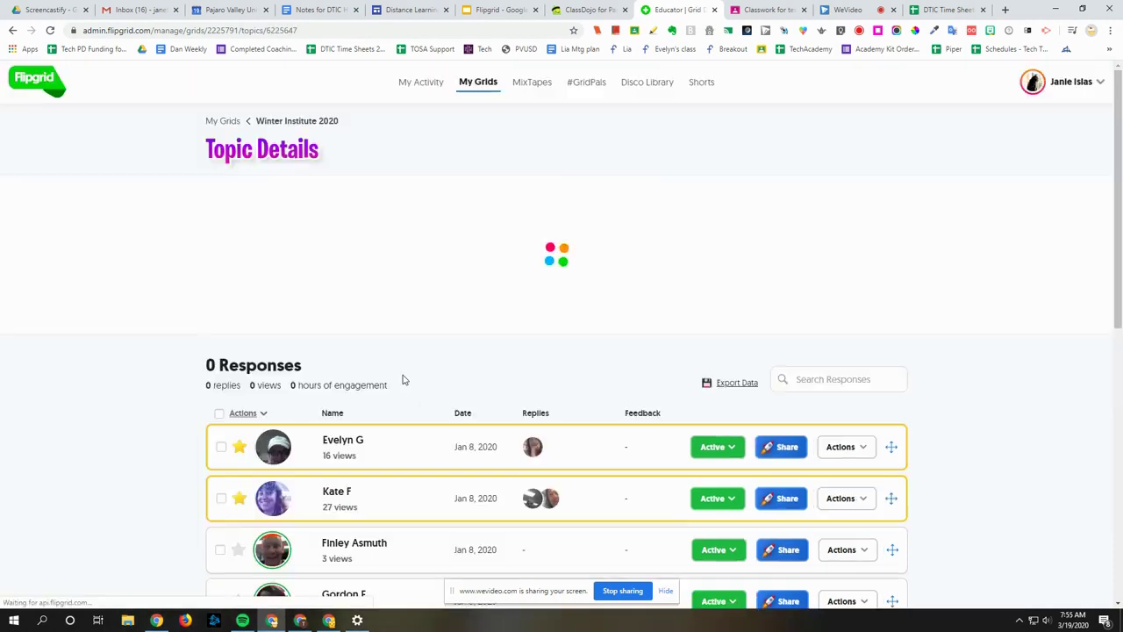
scroll(403, 376, "down", 3)
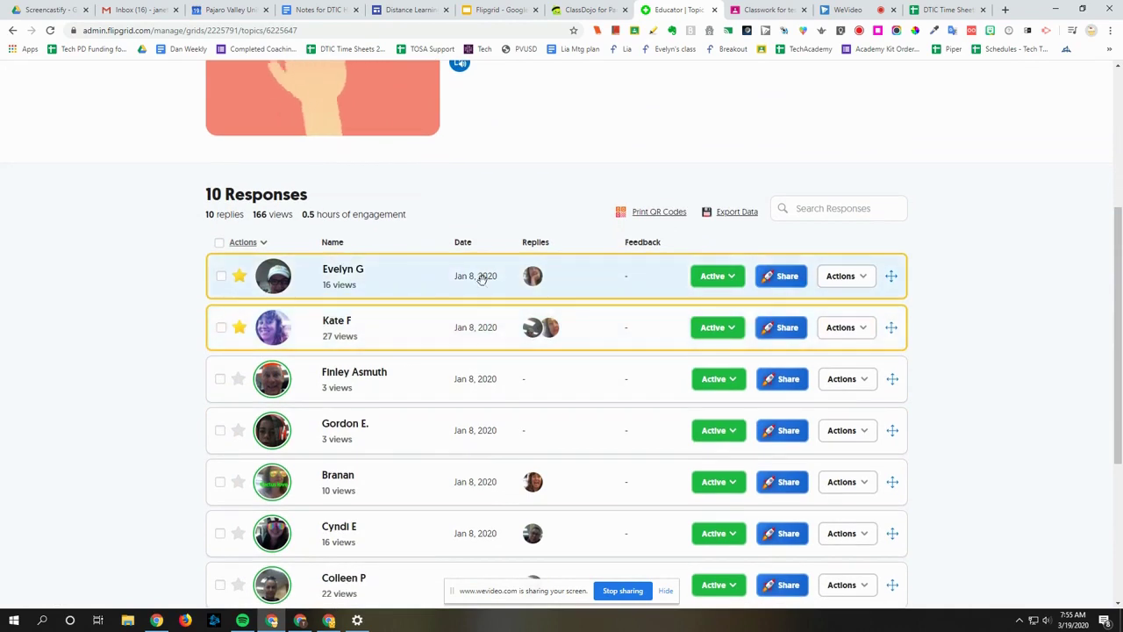
scroll(434, 409, "down", 1)
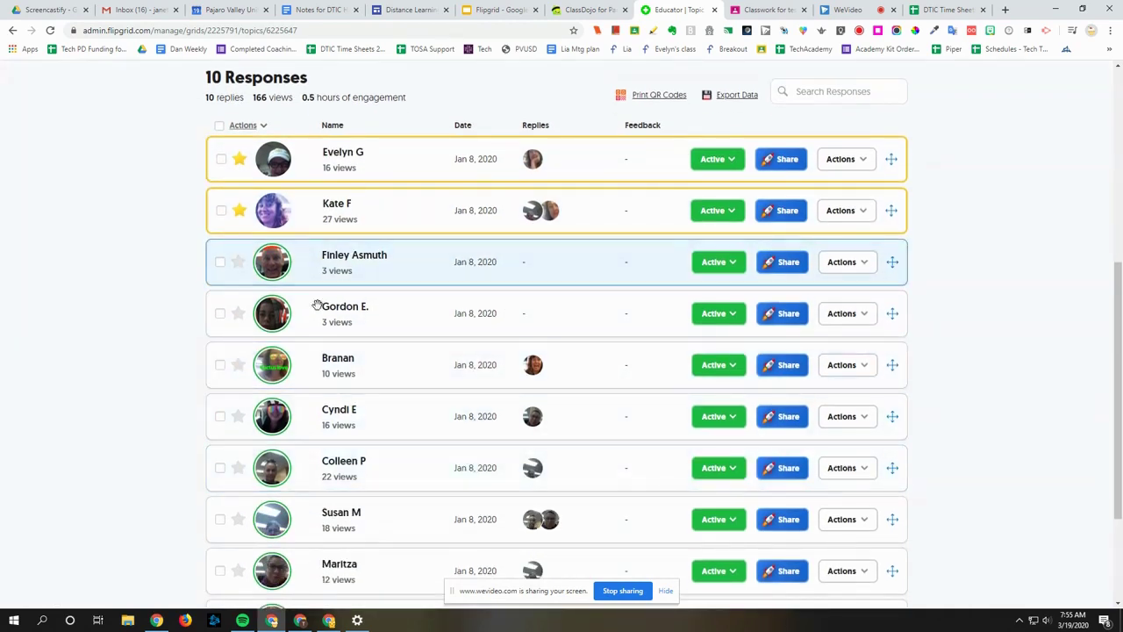
Open the second featured response and examine its feedback, grading rubric and editable details
left_click(371, 219)
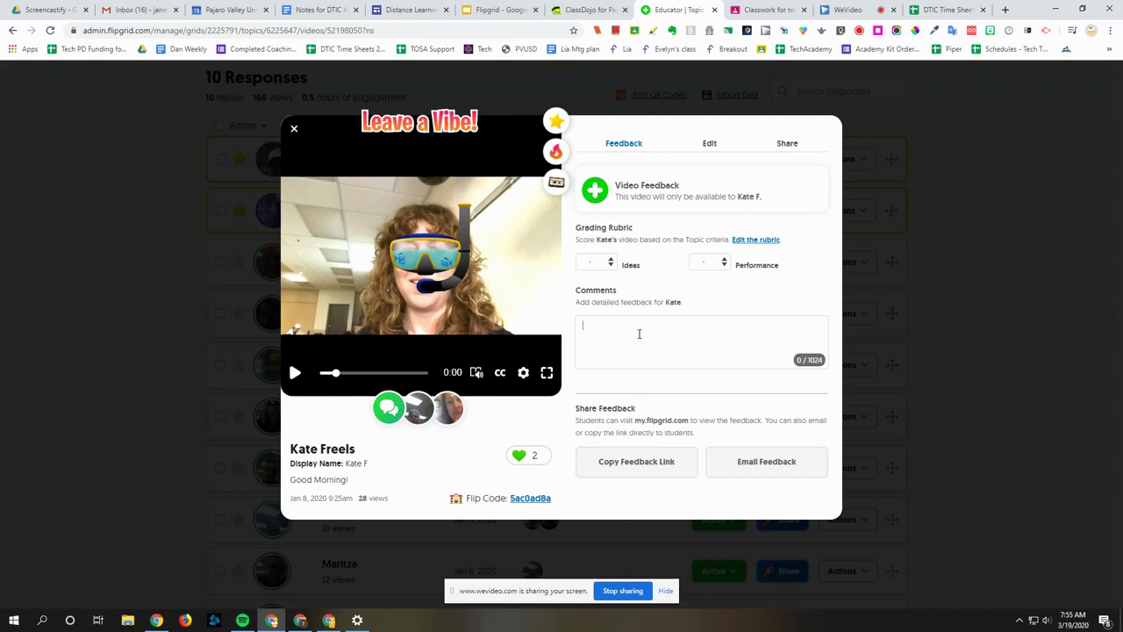
left_click(612, 267)
left_click(613, 265)
left_click(694, 143)
left_click(710, 145)
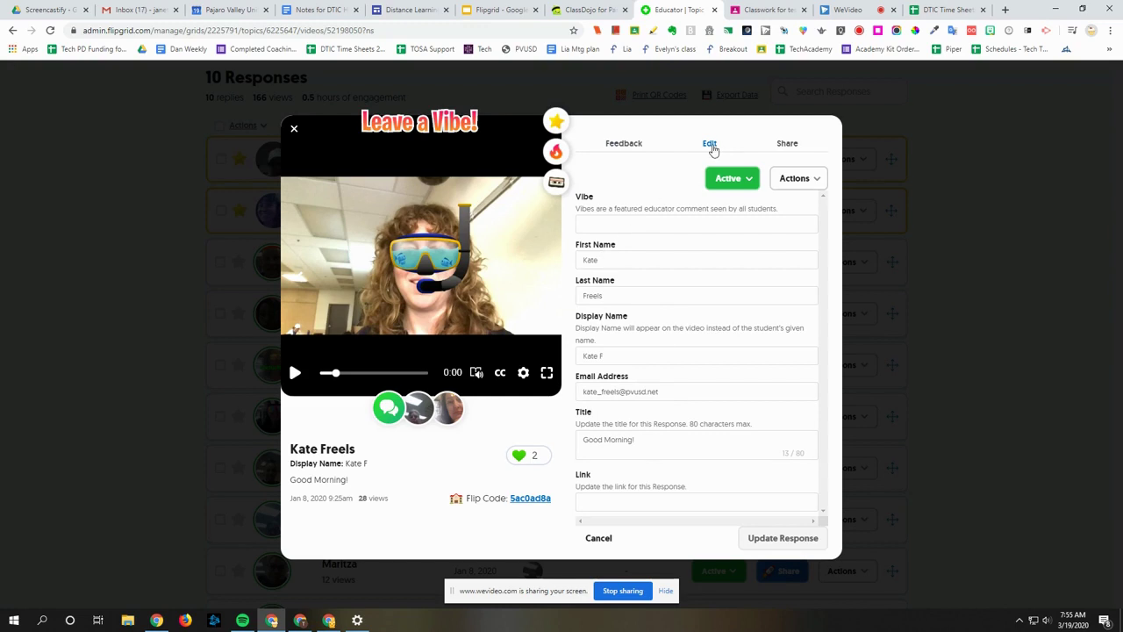
Show the sharing options for this response and copy its link
left_click(784, 146)
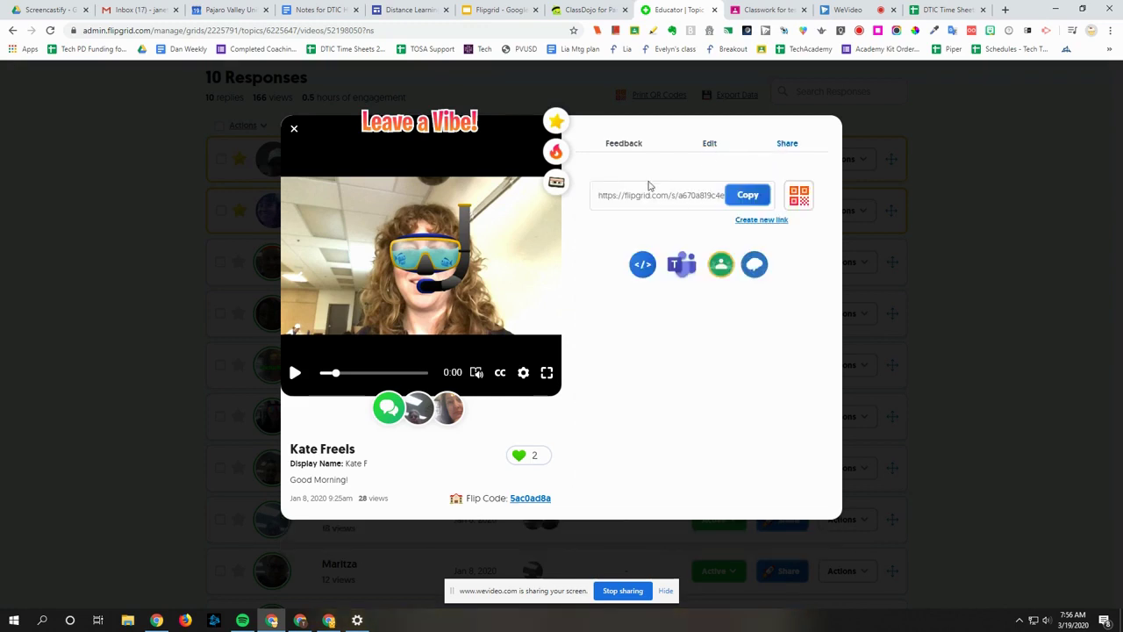
left_click(747, 195)
left_click(750, 196)
Unfeature and refeature the response, then review the MixTapes it can be added to and close that dialog
left_click(556, 122)
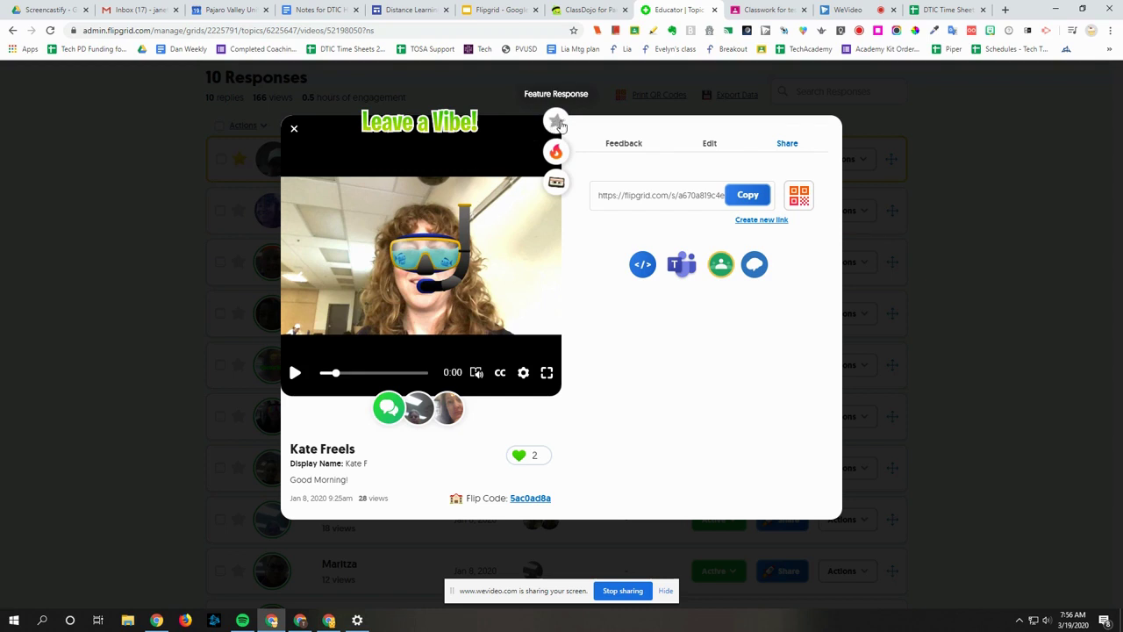
left_click(556, 122)
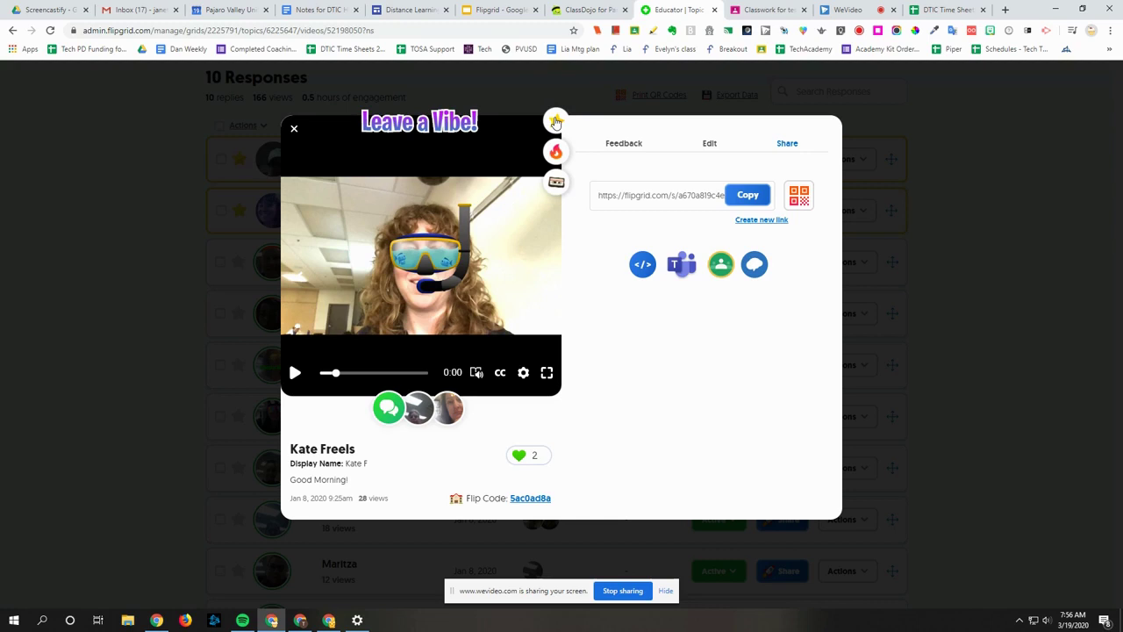
left_click(556, 184)
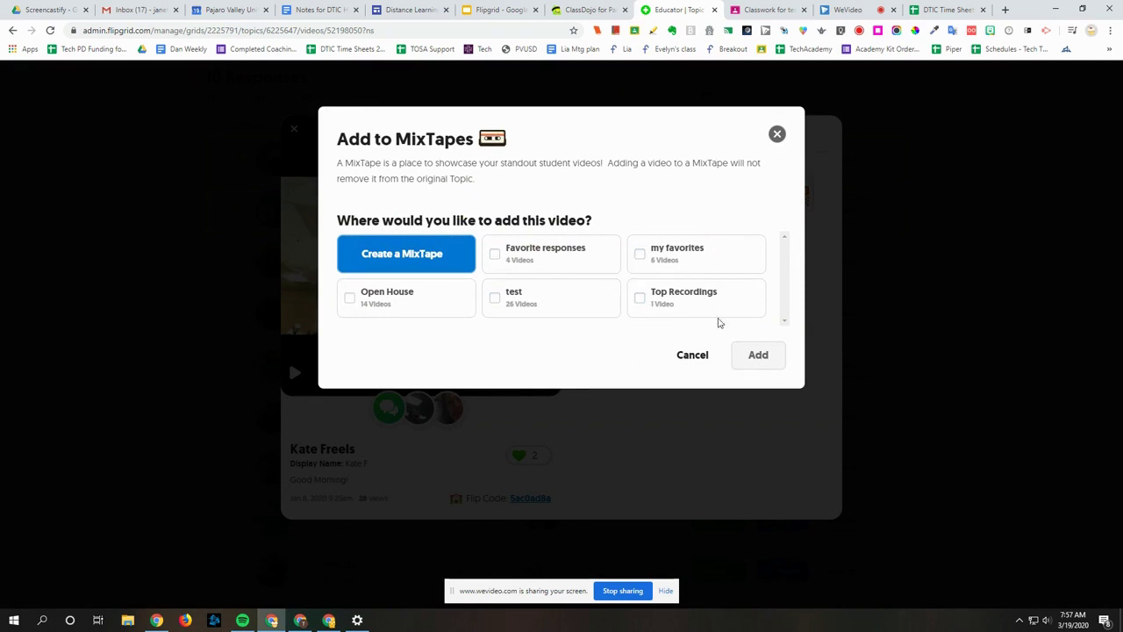
left_click(776, 134)
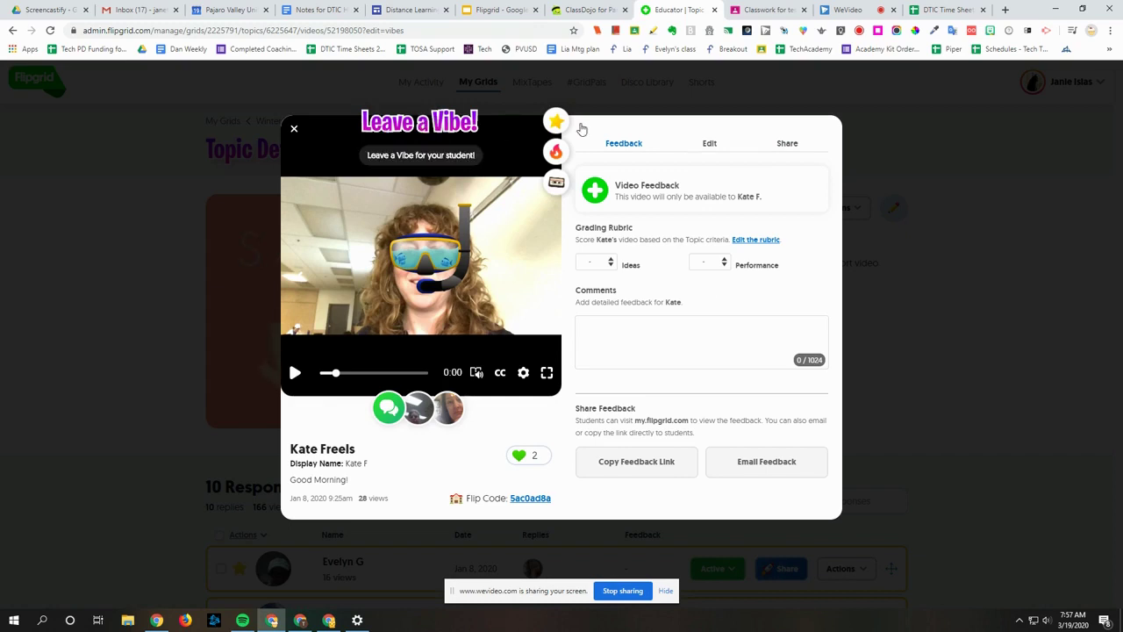
Enter "Great job!" as the vibe for this response and close the response
left_click(710, 144)
left_click(614, 223)
type("G")
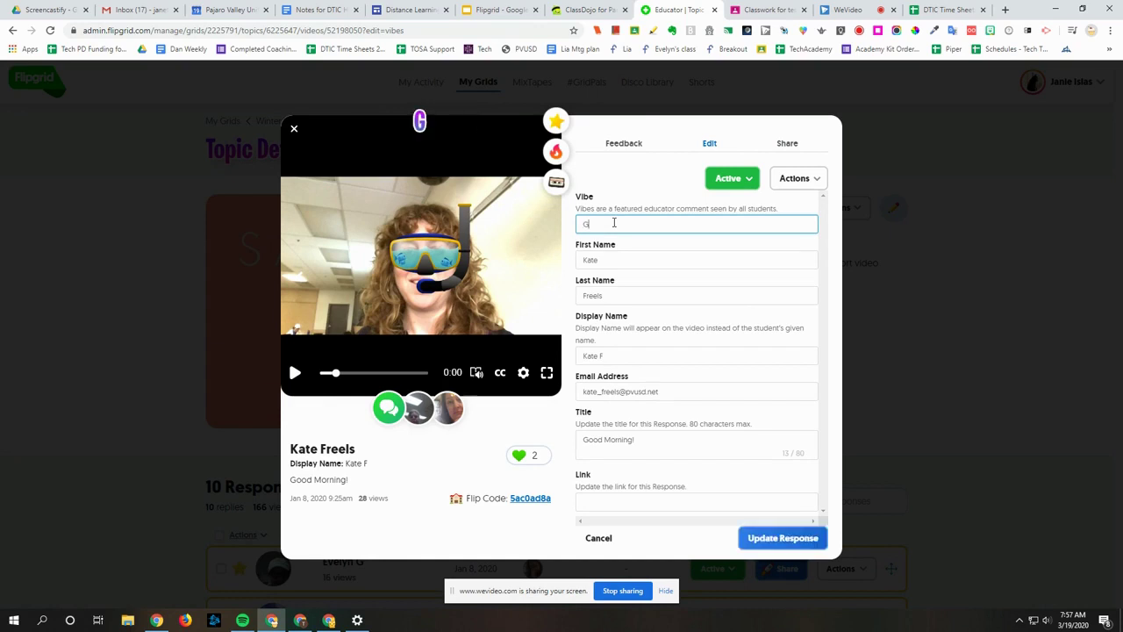
type("reat job!")
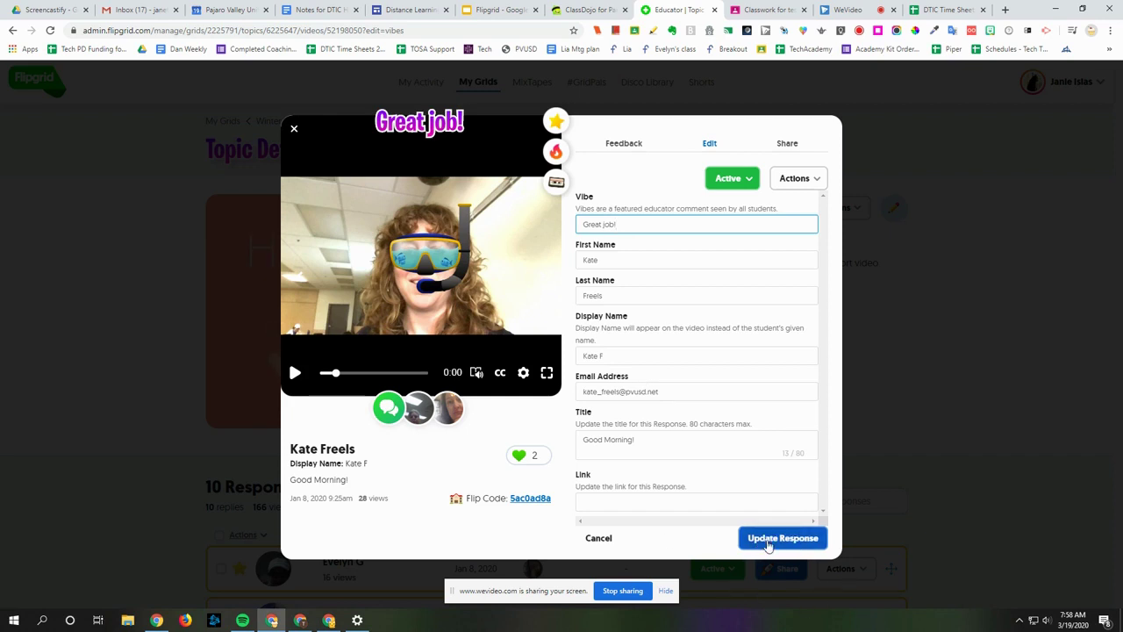
left_click(295, 130)
Review the actions available for the second featured response in the list and close them
scroll(579, 275, "down", 4)
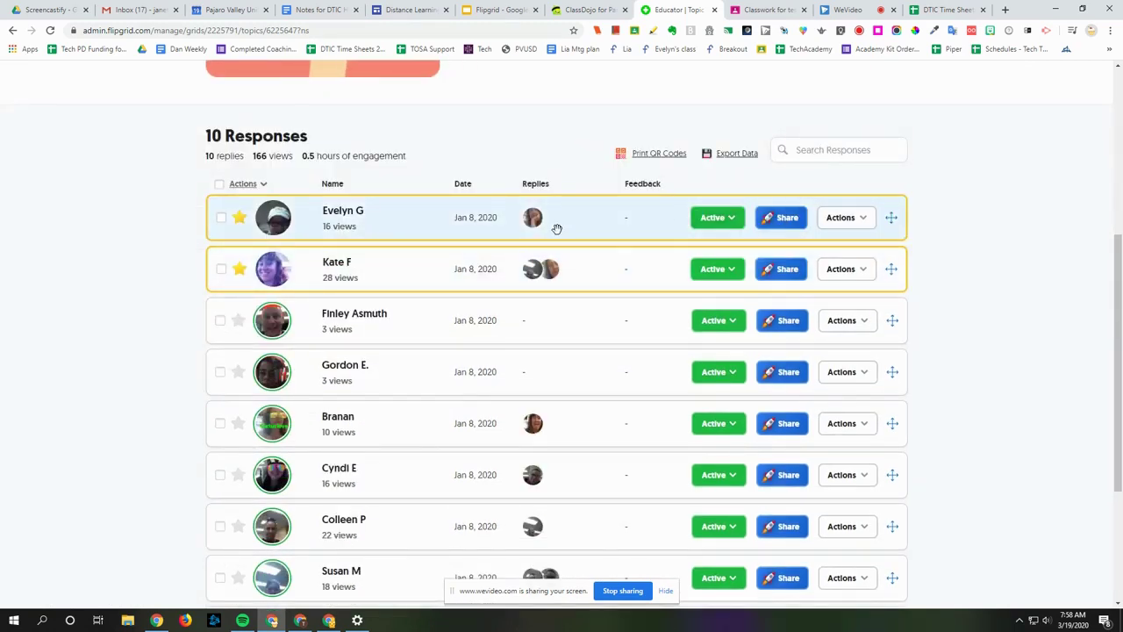
left_click(867, 272)
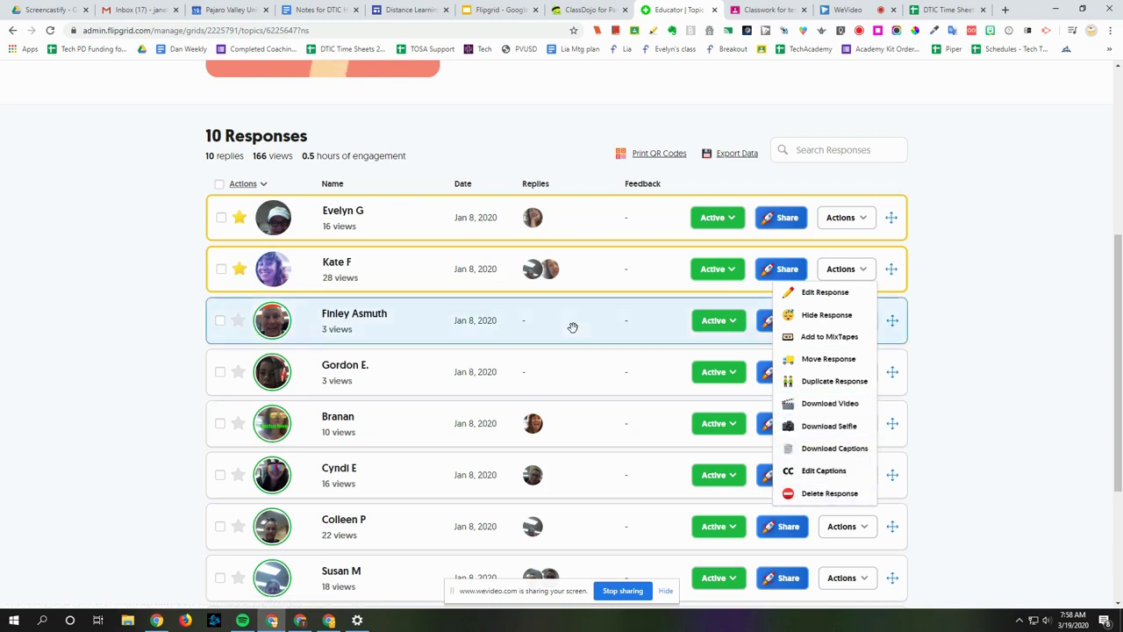
left_click(731, 219)
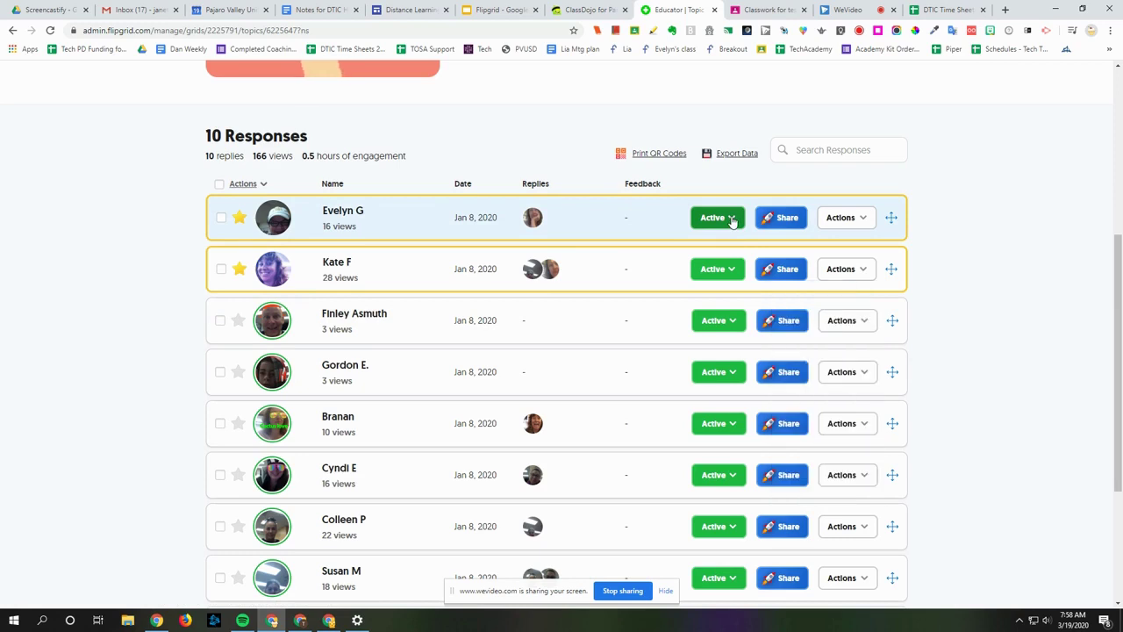
Set the first featured response to Hidden, and set it back to Active
left_click(731, 219)
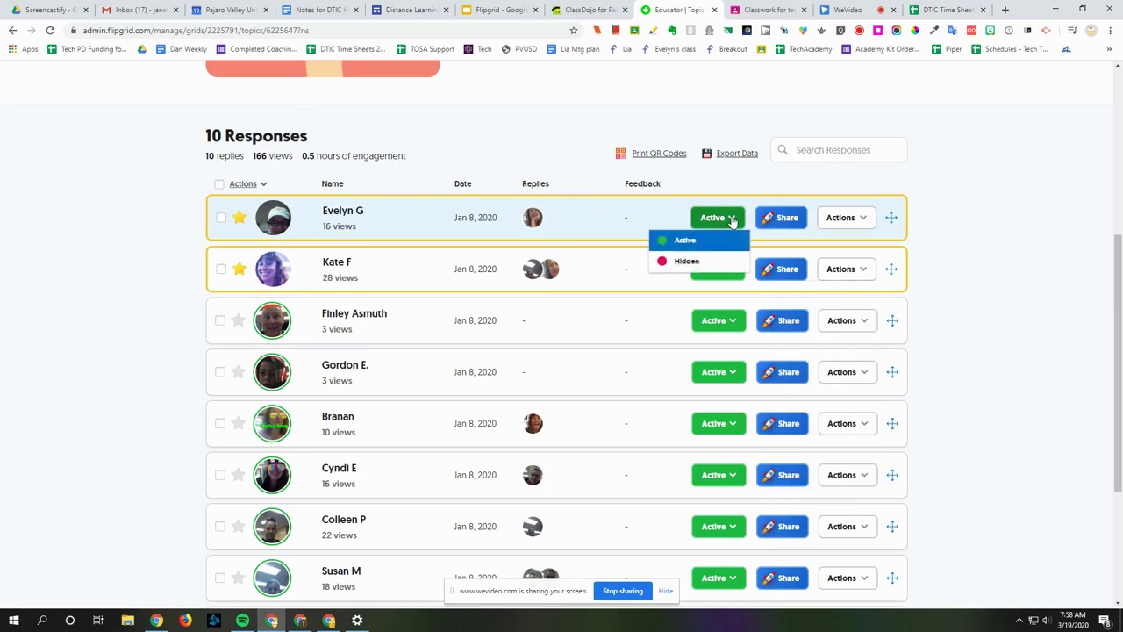
left_click(698, 263)
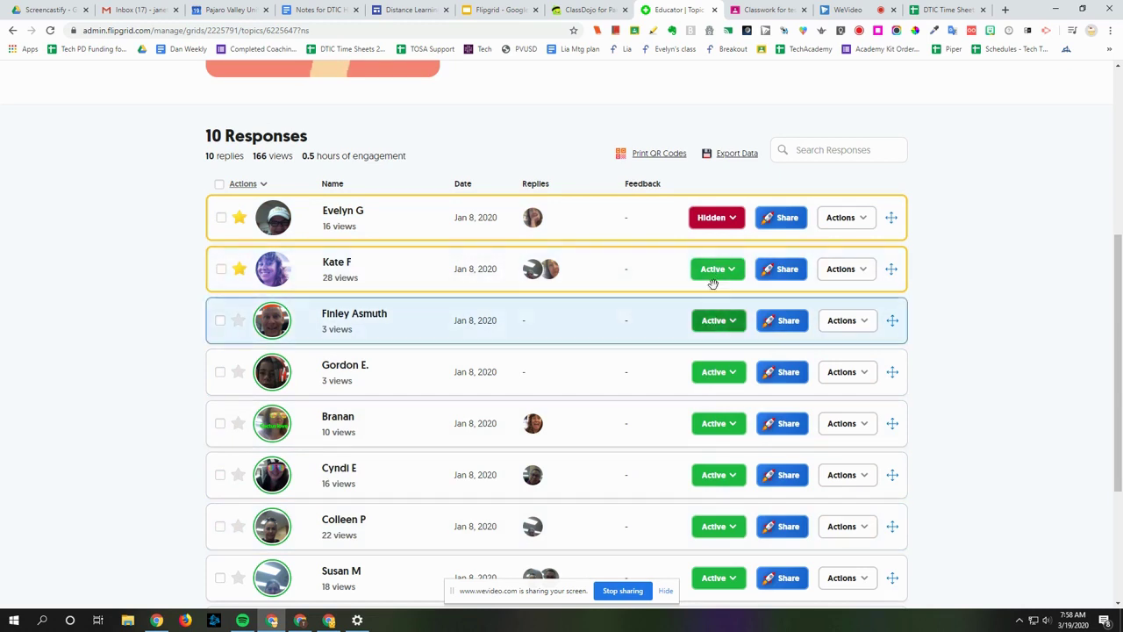
left_click(731, 222)
left_click(695, 239)
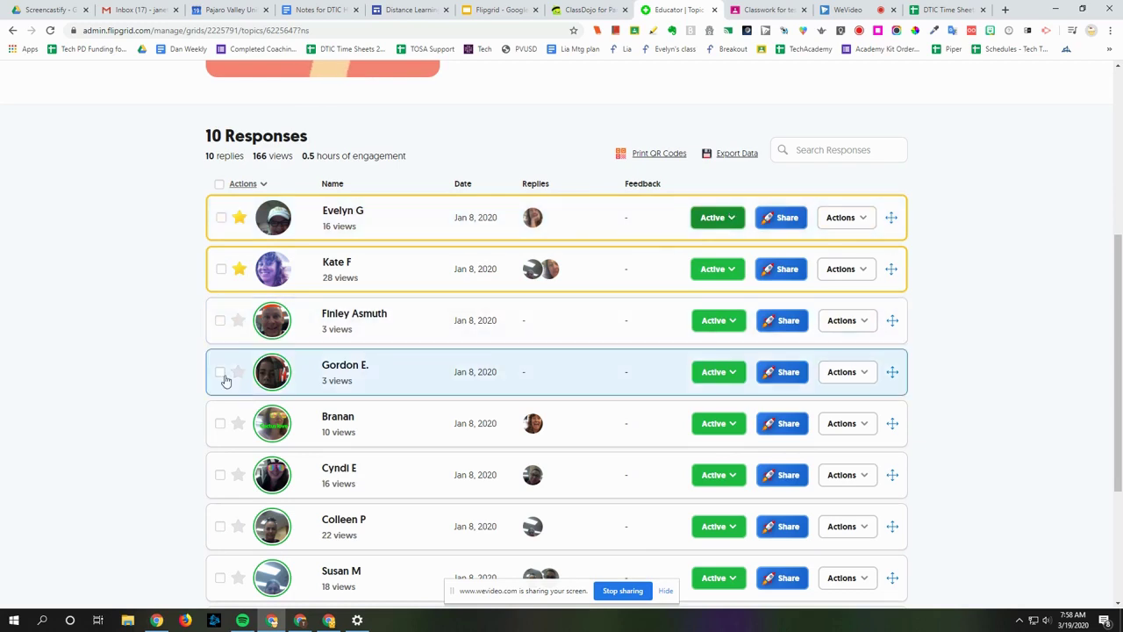
Mark the fifth response in the list as featured
scroll(237, 365, "down", 2)
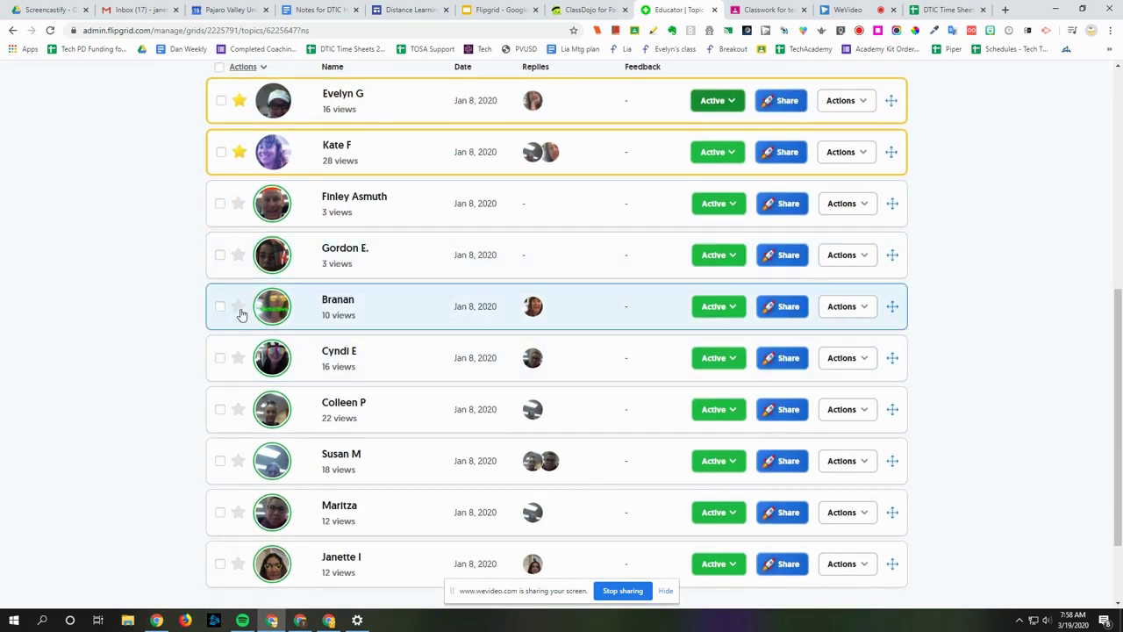
left_click(237, 309)
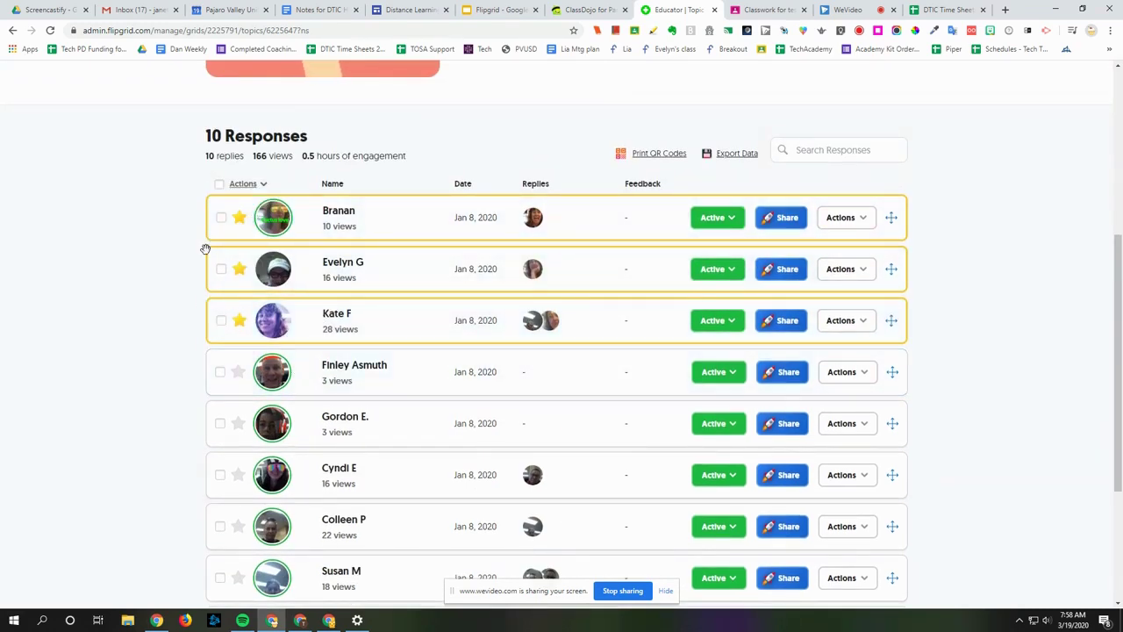
Review the bulk actions for the first two responses, and open the QR codes for all responses, cancelling the print dialog
left_click(221, 217)
left_click(220, 269)
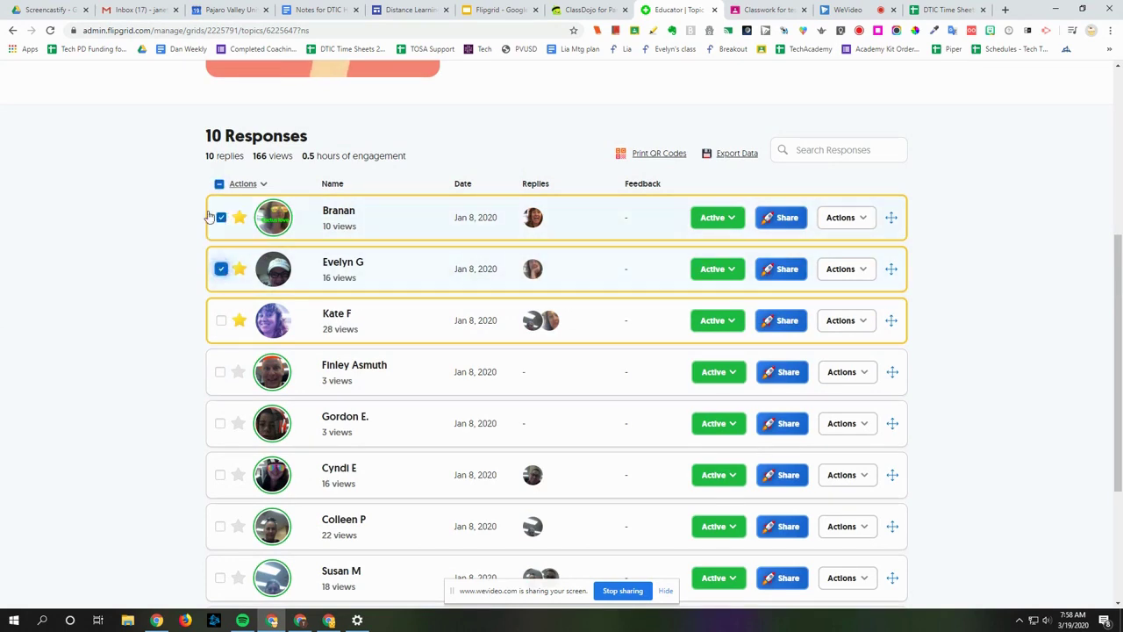
left_click(261, 186)
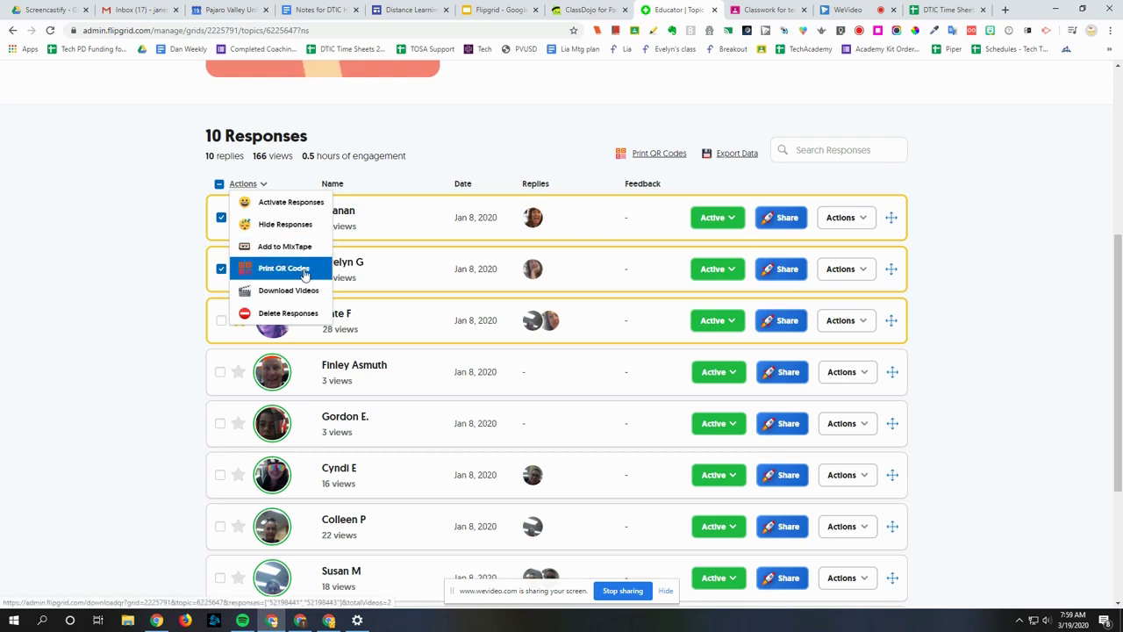
left_click(660, 154)
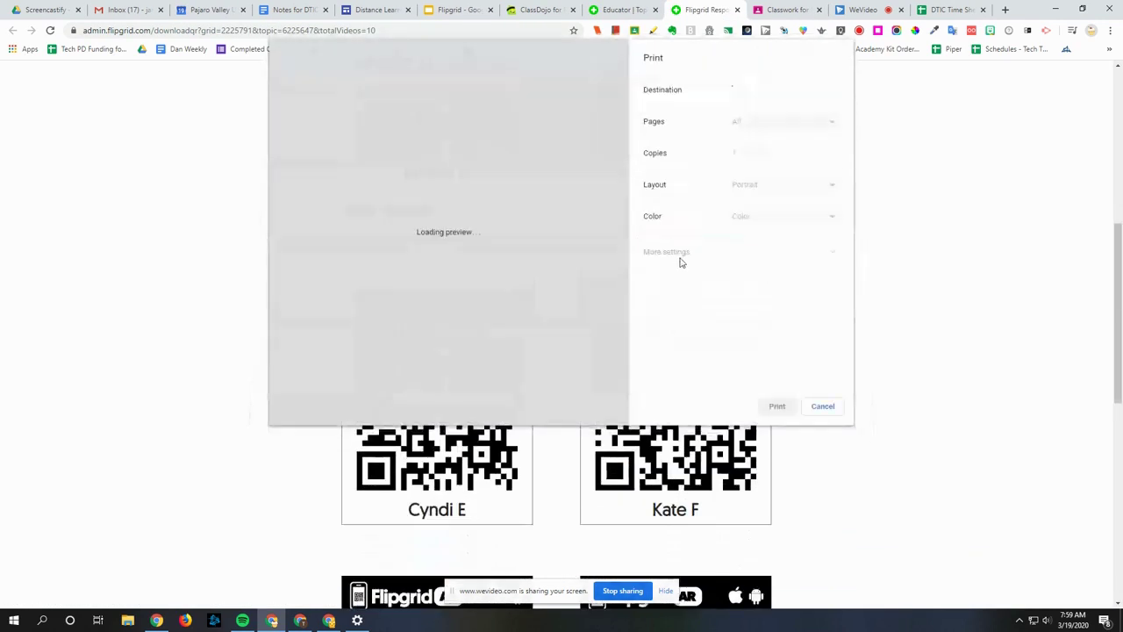
left_click(822, 406)
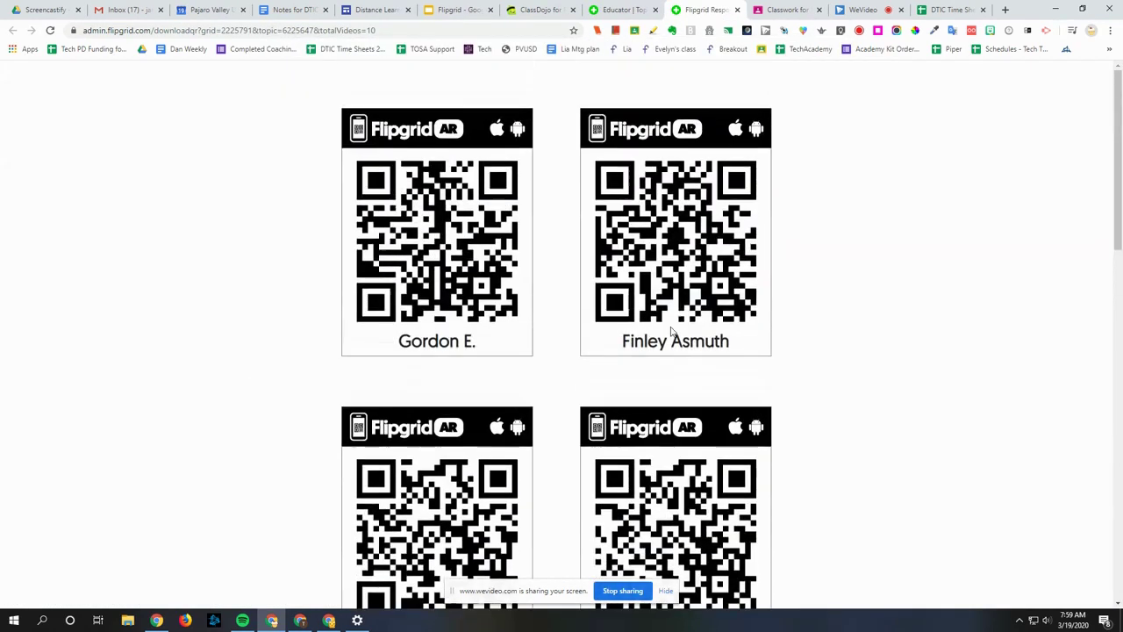
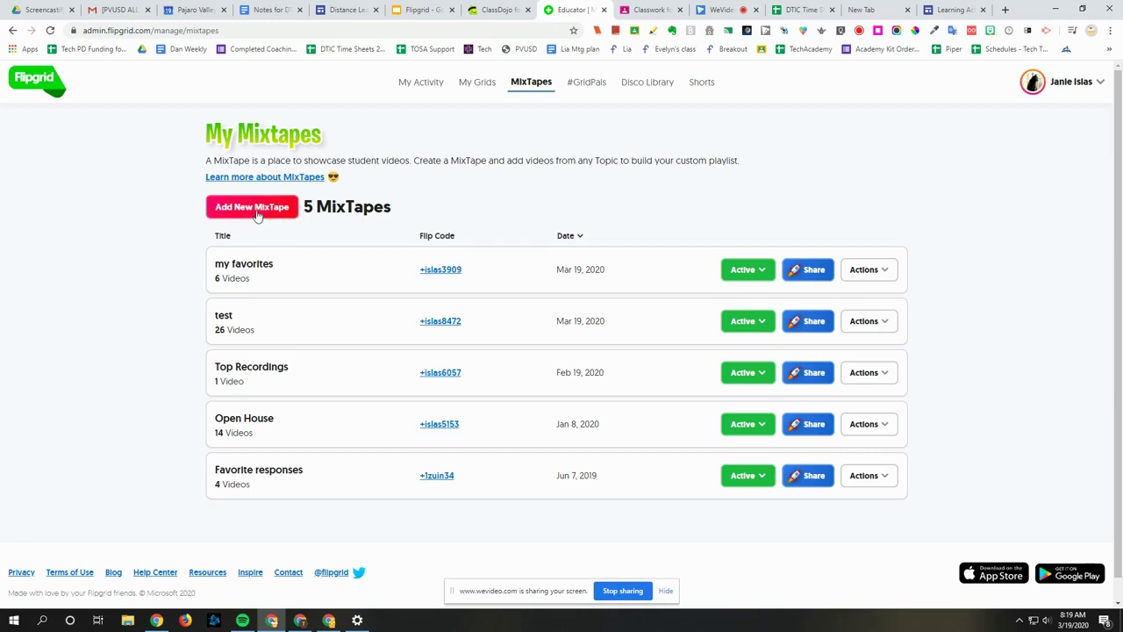
Create a new MixTape titled "Best of 2020" without a description or password protection
left_click(252, 207)
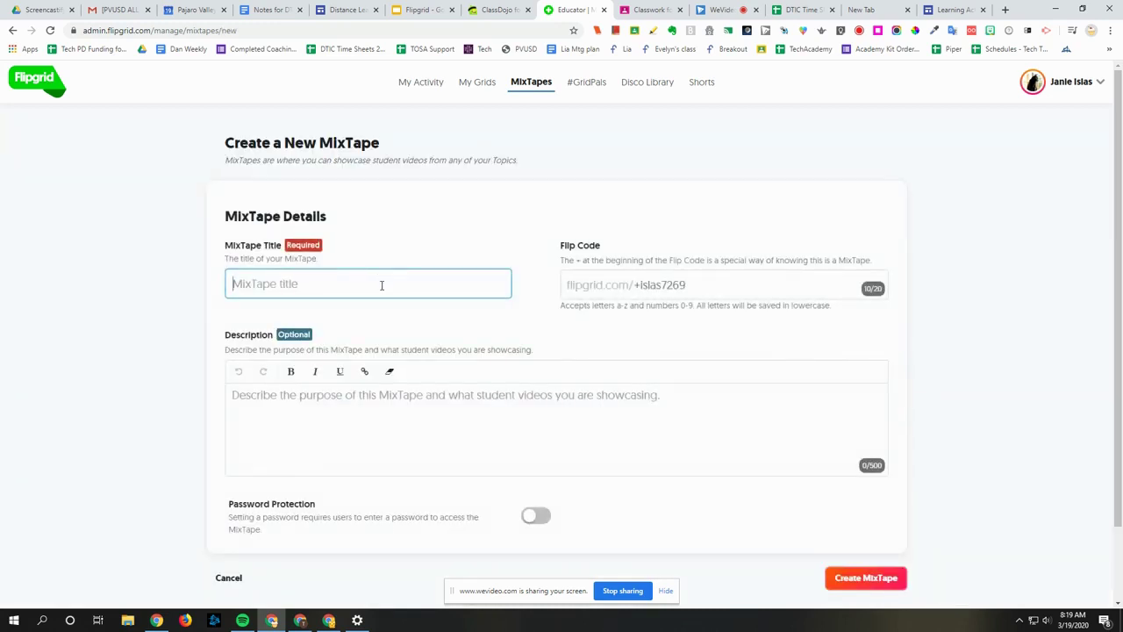
type("Best of 2020")
left_click(475, 400)
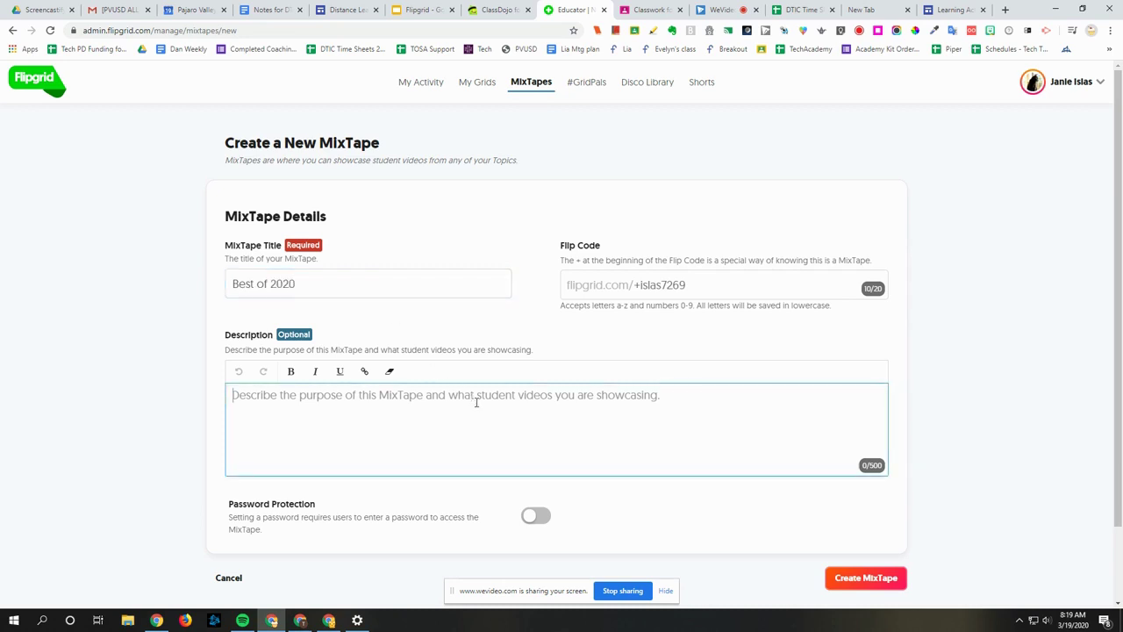
scroll(428, 422, "down", 1)
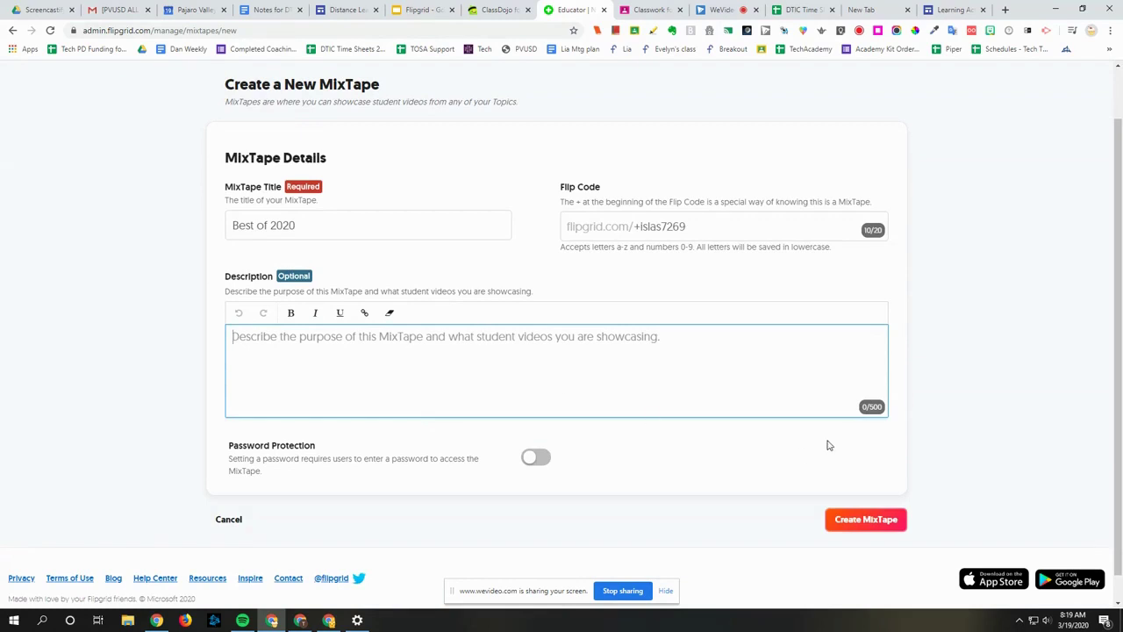
left_click(867, 521)
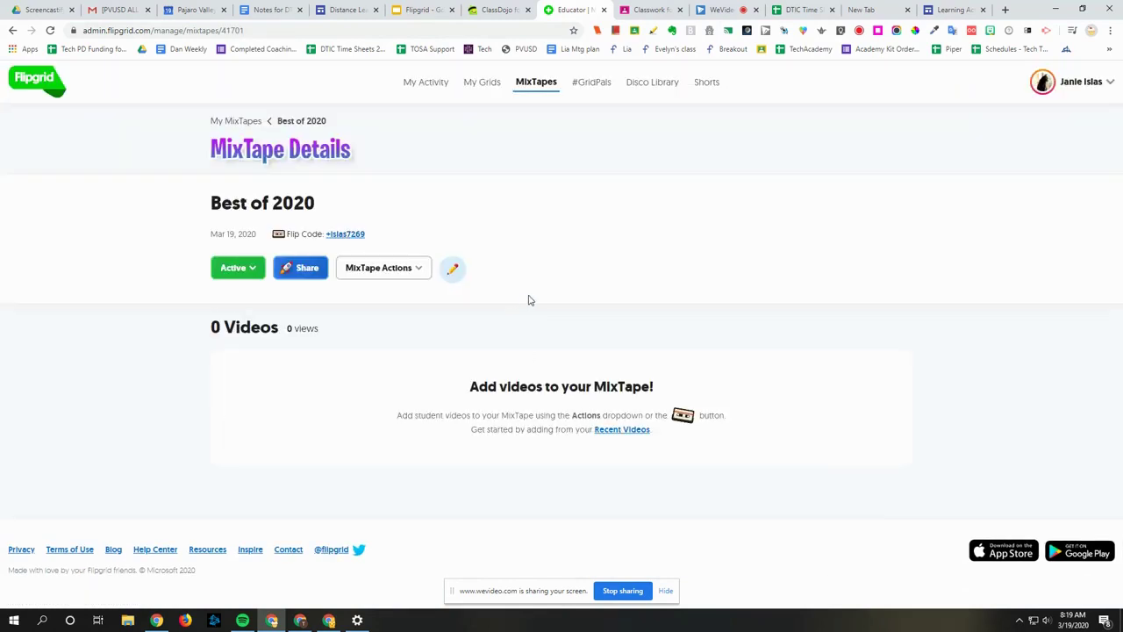
Open the Find Someone Who... topic in the Liaison Flip Hunt grid and bring up its responses
left_click(484, 82)
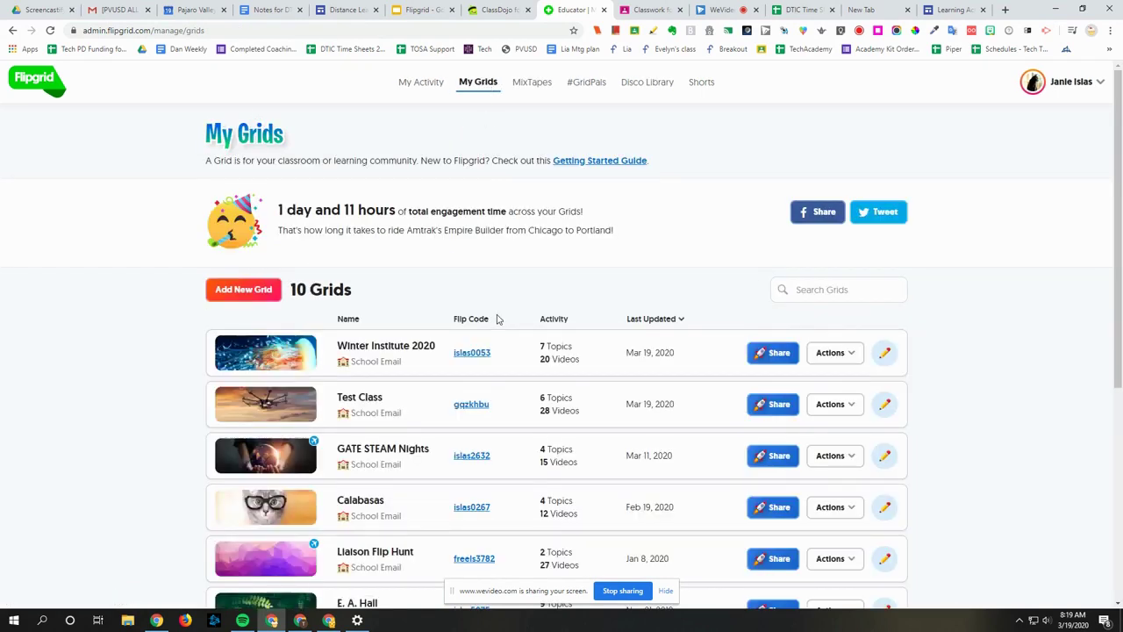
scroll(496, 319, "down", 2)
left_click(399, 363)
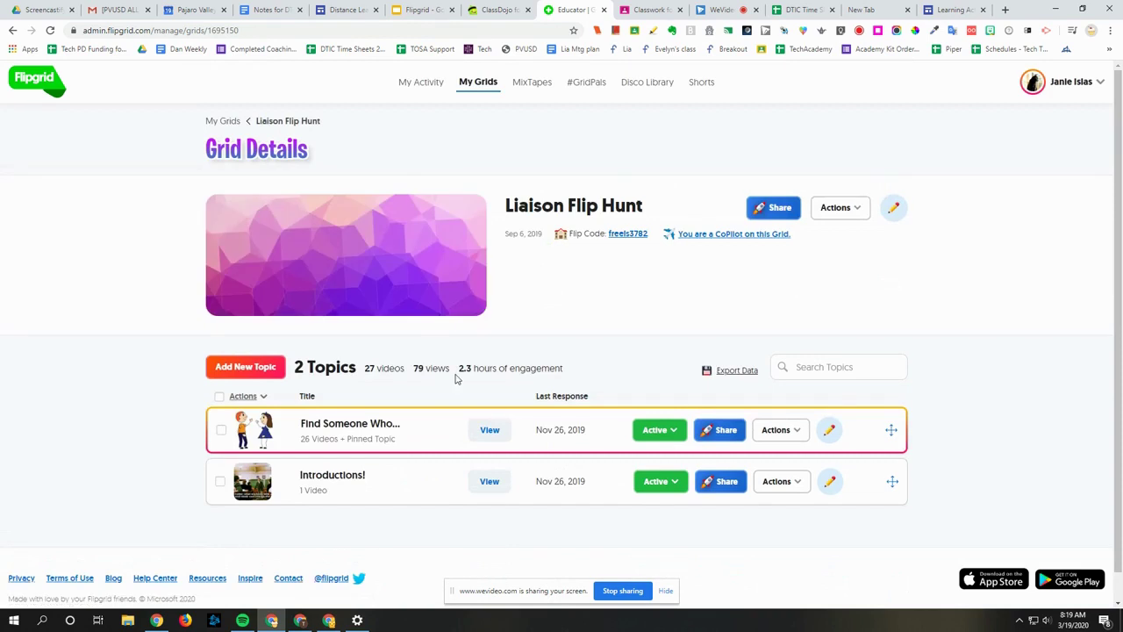
left_click(380, 425)
scroll(474, 400, "down", 4)
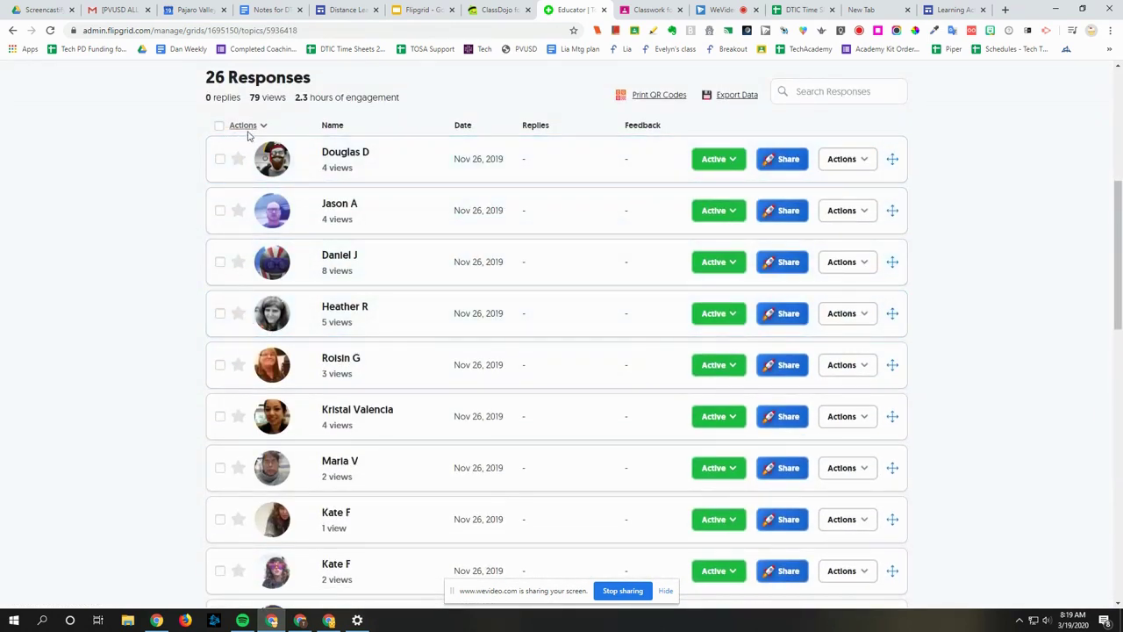
Add all responses of the Find Someone Who... topic to the Best of 2020 MixTape and return to the topic details
left_click(219, 124)
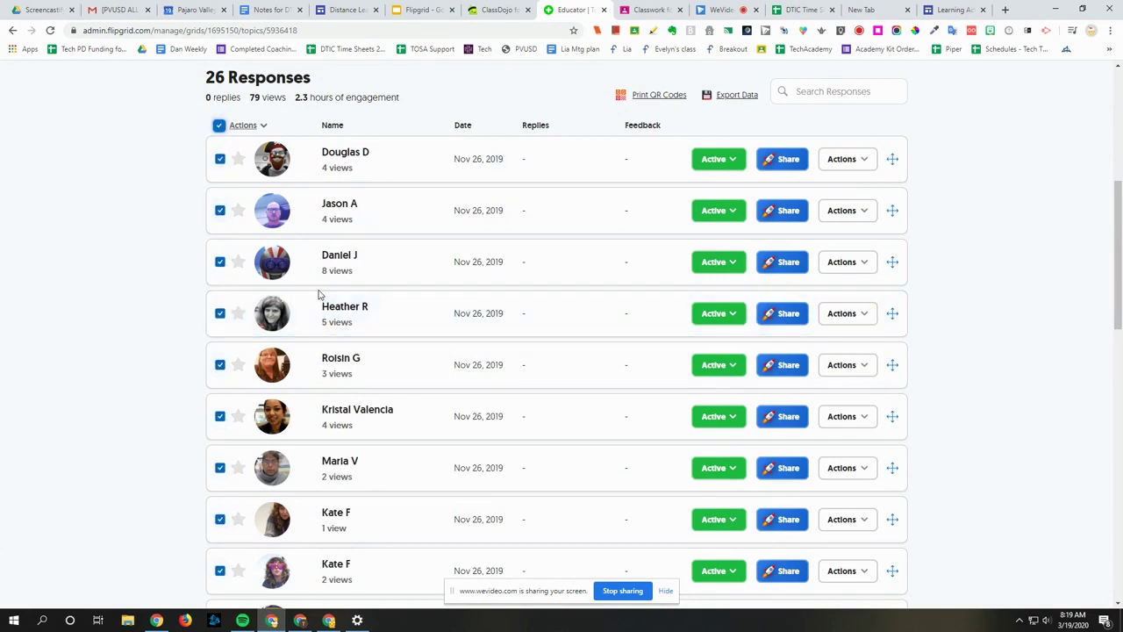
scroll(228, 267, "up", 1)
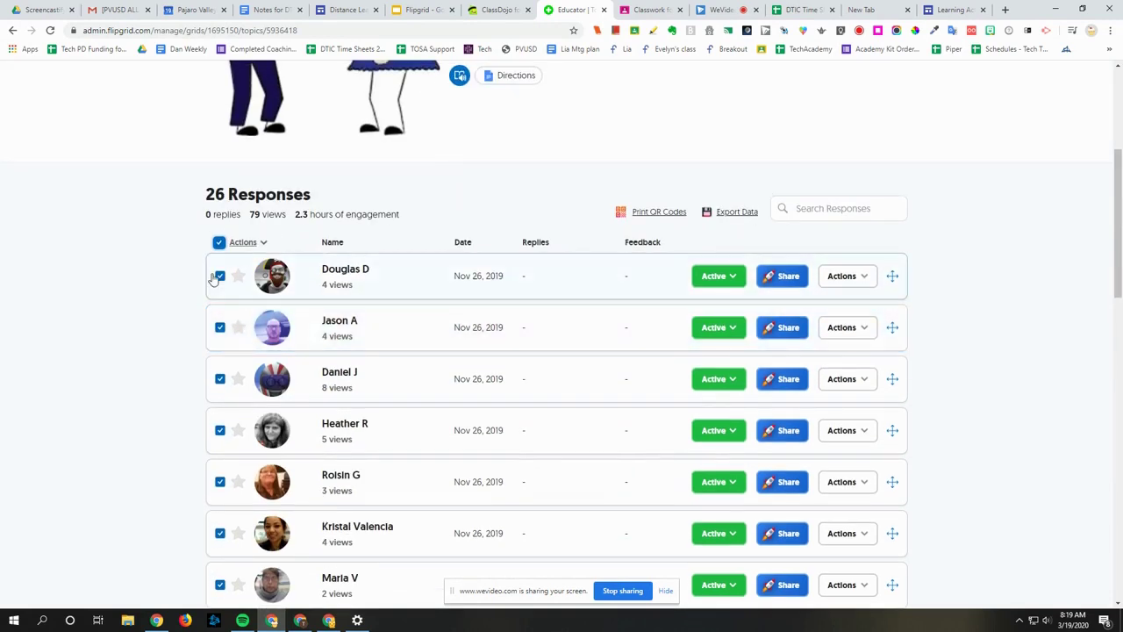
left_click(263, 244)
left_click(295, 307)
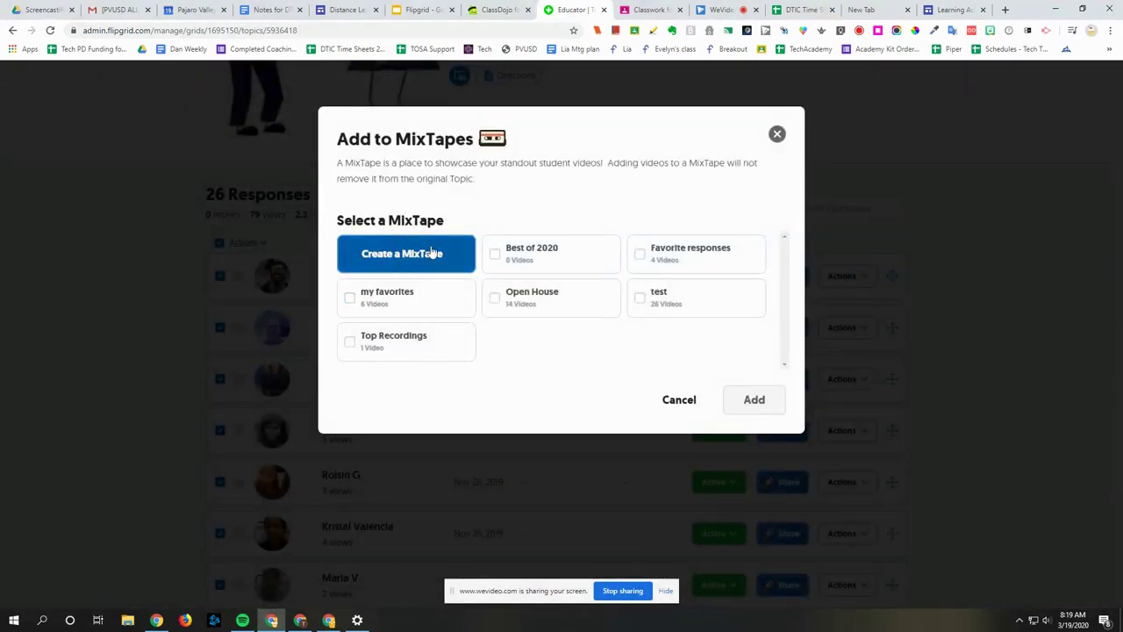
left_click(495, 254)
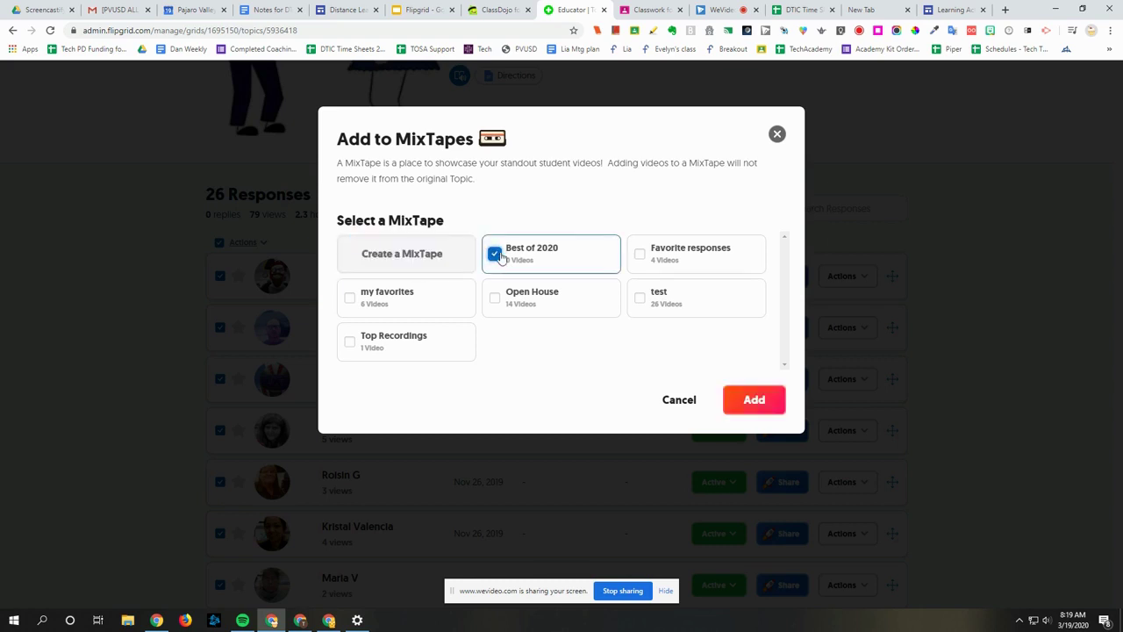
left_click(755, 402)
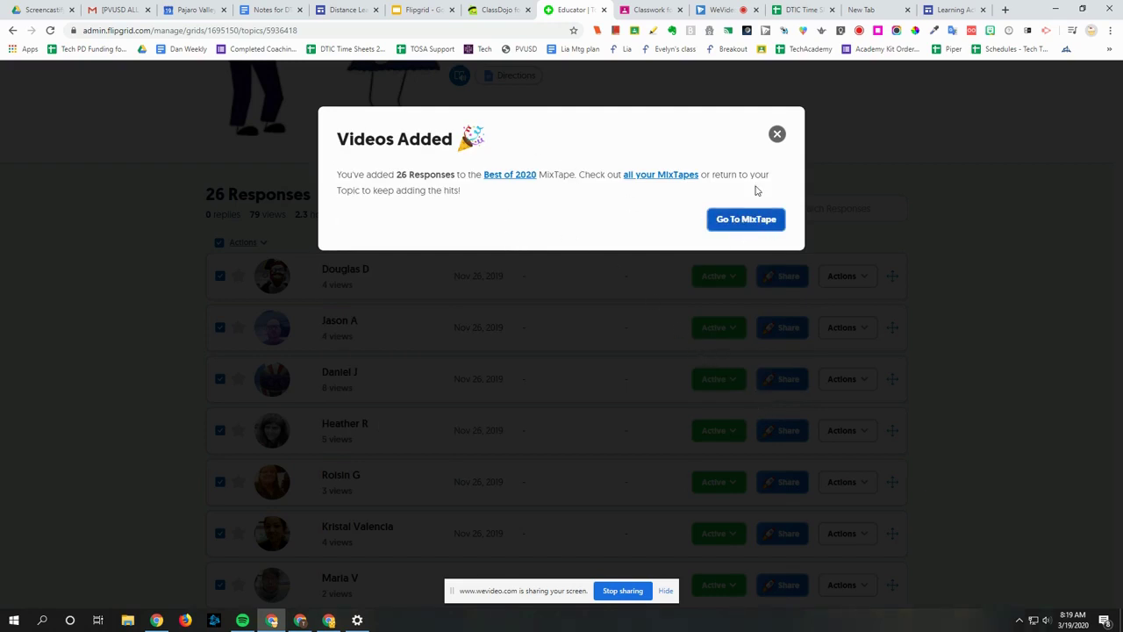
left_click(776, 134)
scroll(574, 197, "up", 3)
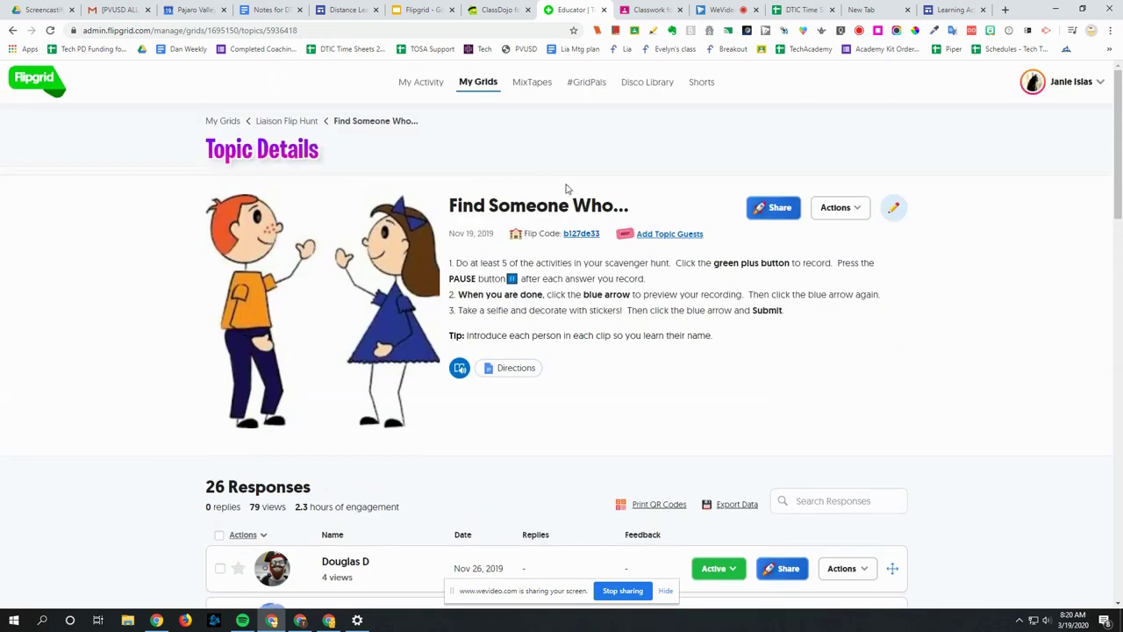
Open the Best of 2020 MixTape from the MixTapes list, check its videos, and copy its share link
left_click(534, 82)
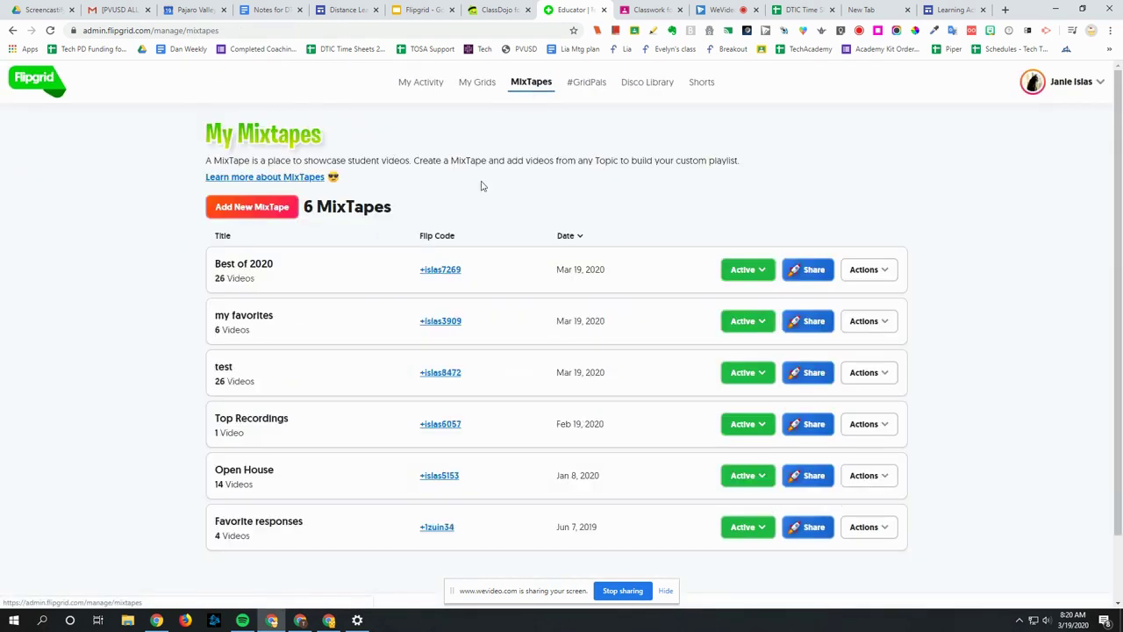
left_click(272, 267)
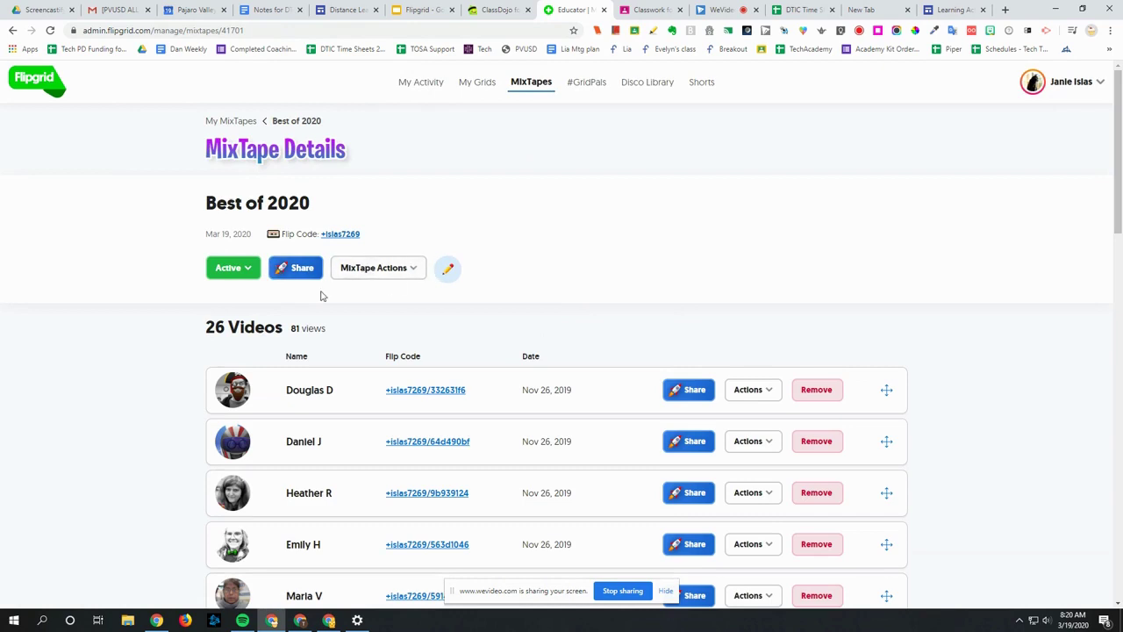
scroll(482, 318, "down", 2)
scroll(452, 309, "up", 2)
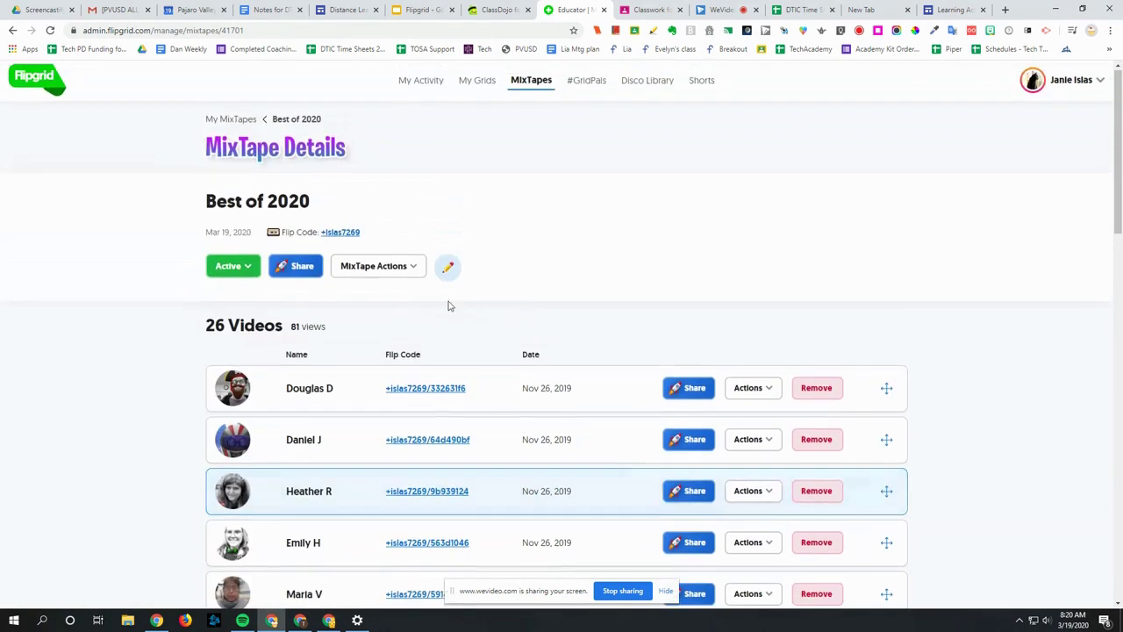
left_click(304, 271)
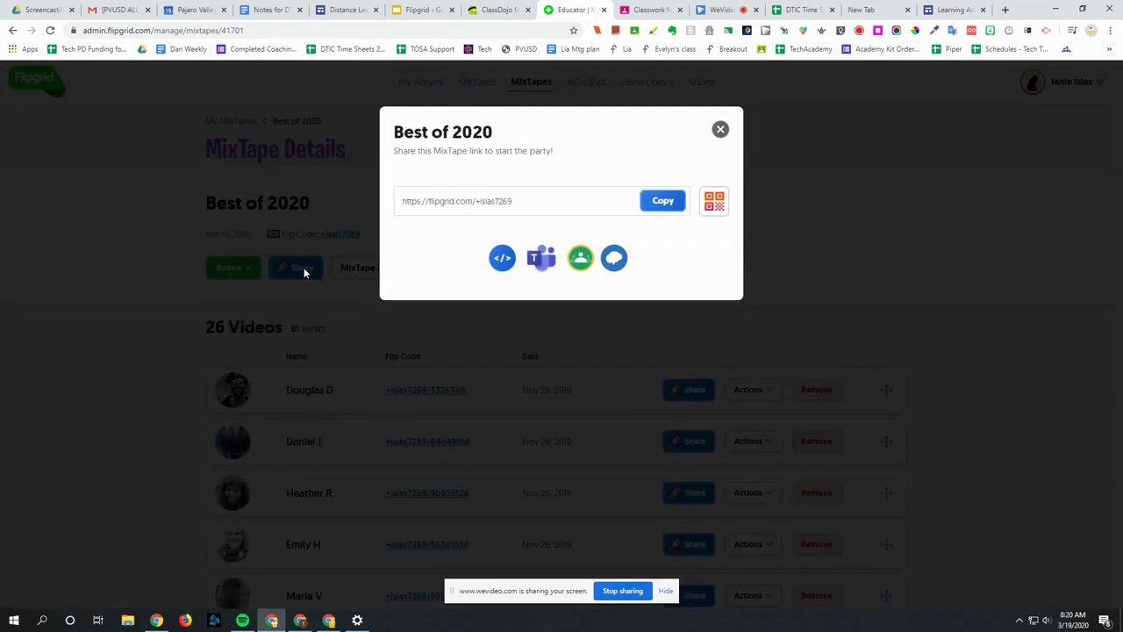
left_click(662, 201)
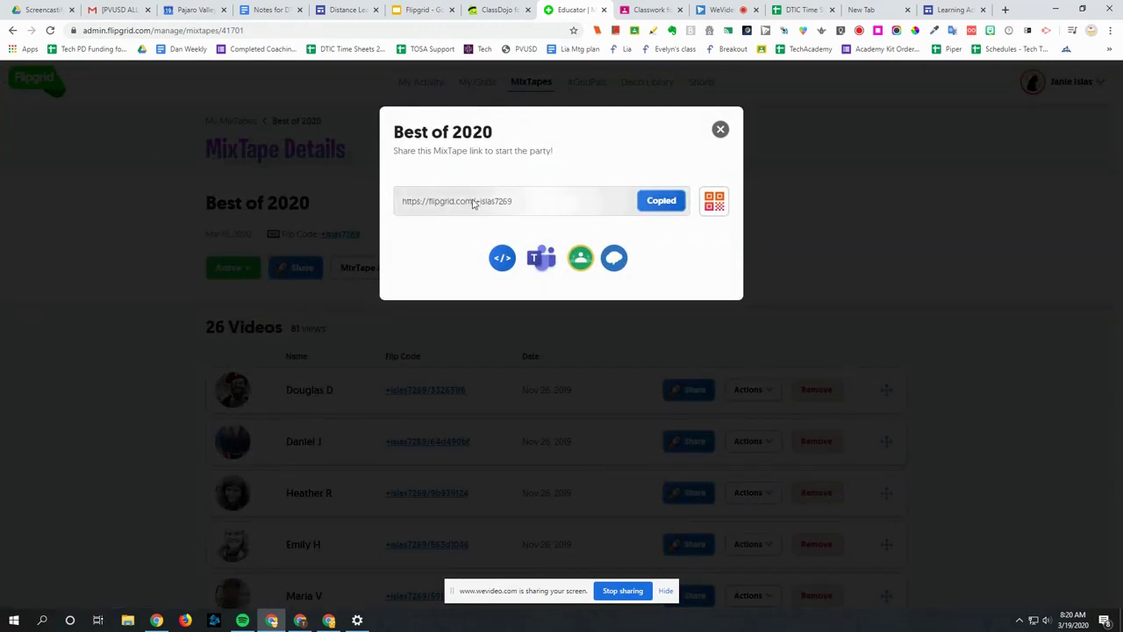
left_click(720, 129)
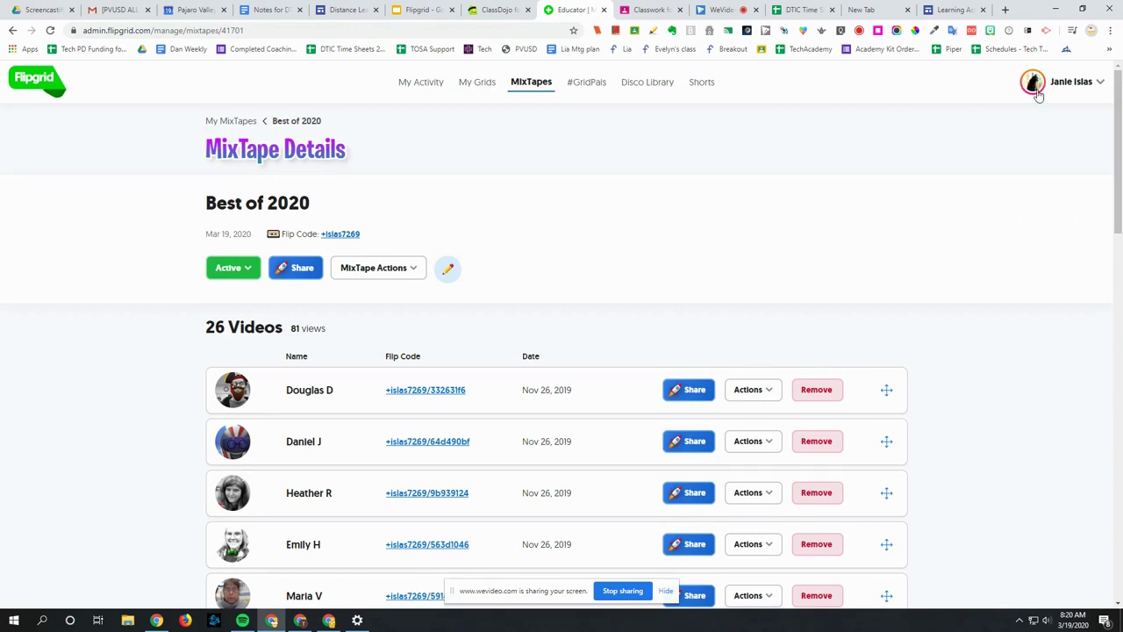
Switch to the other Chrome profile's window, load the copied MixTape link in a new tab, and look over its videos
left_click(1090, 30)
left_click(984, 260)
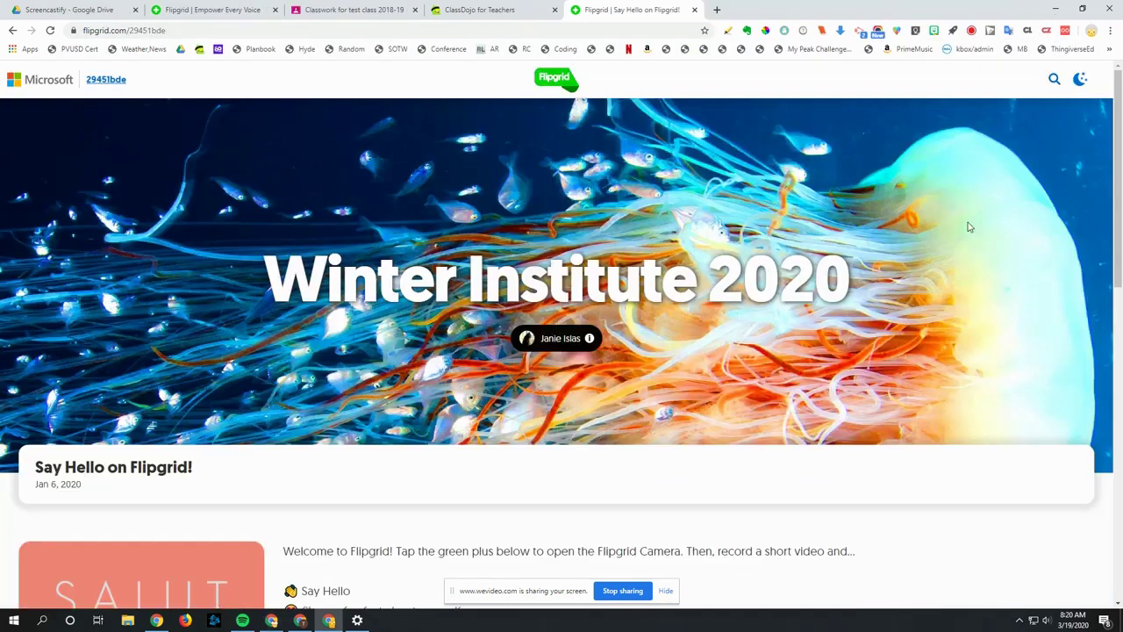
left_click(716, 9)
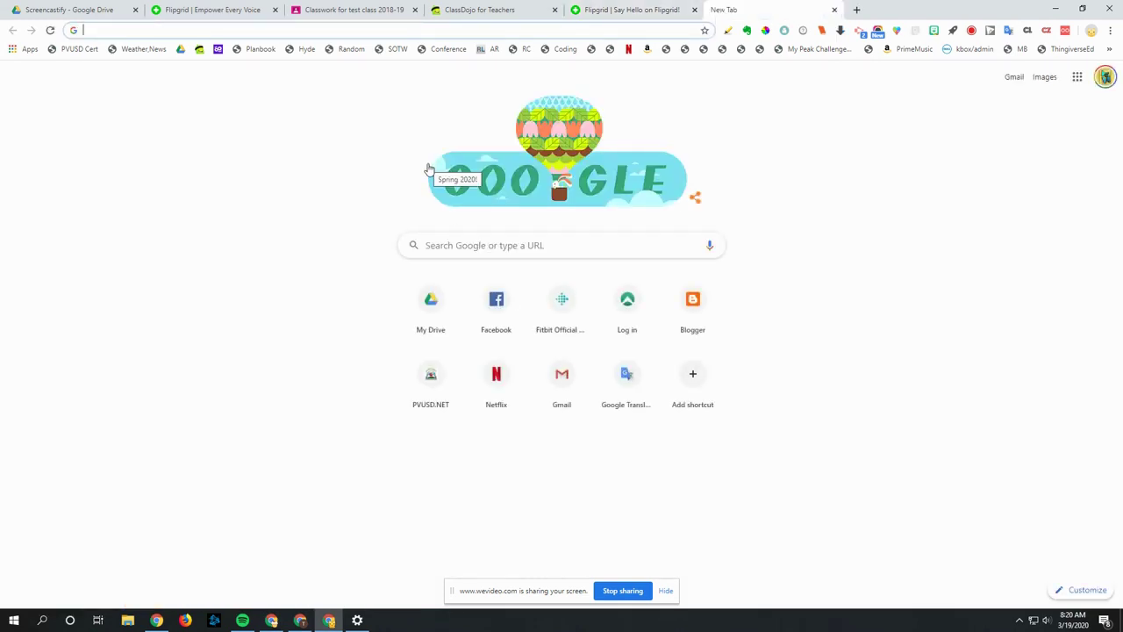
key("ctrl+v")
key("Return")
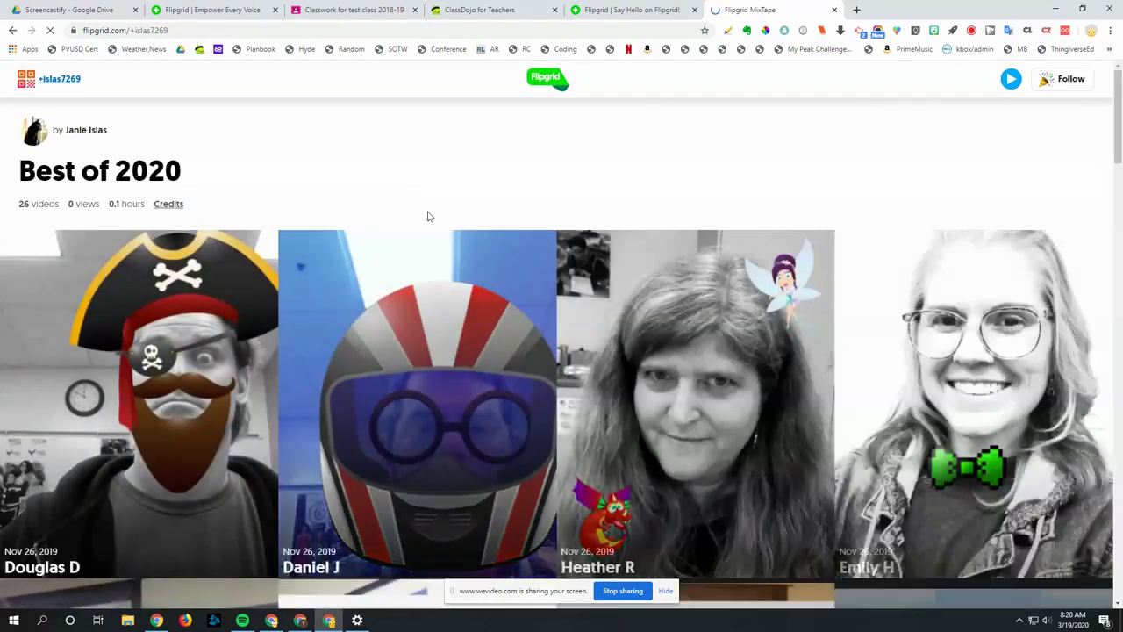
scroll(224, 294, "down", 5)
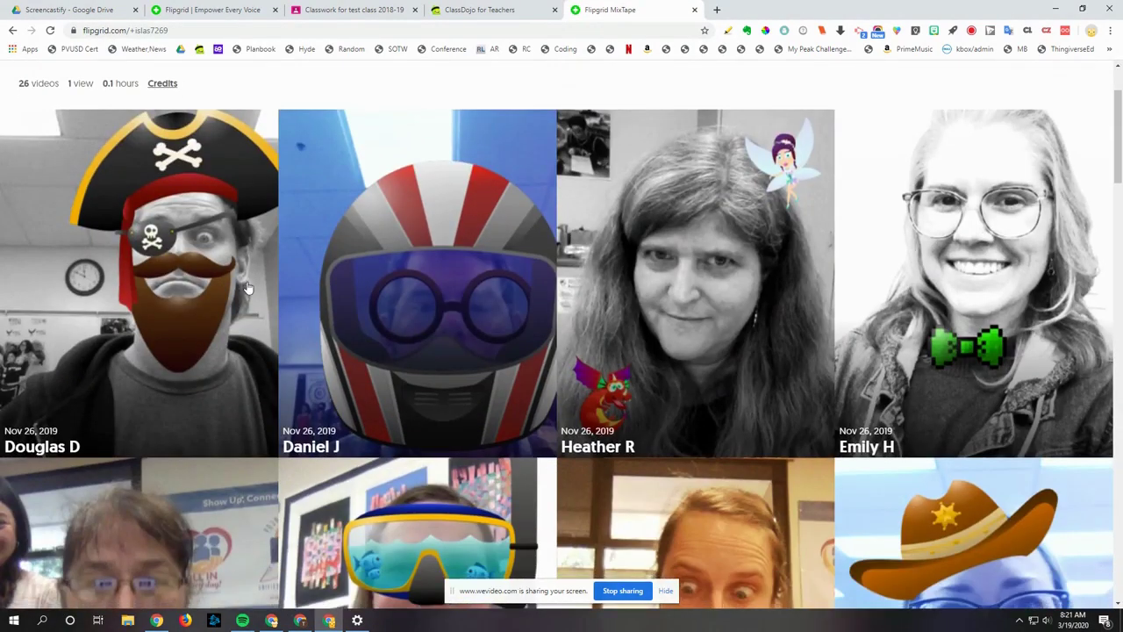
scroll(591, 442, "up", 5)
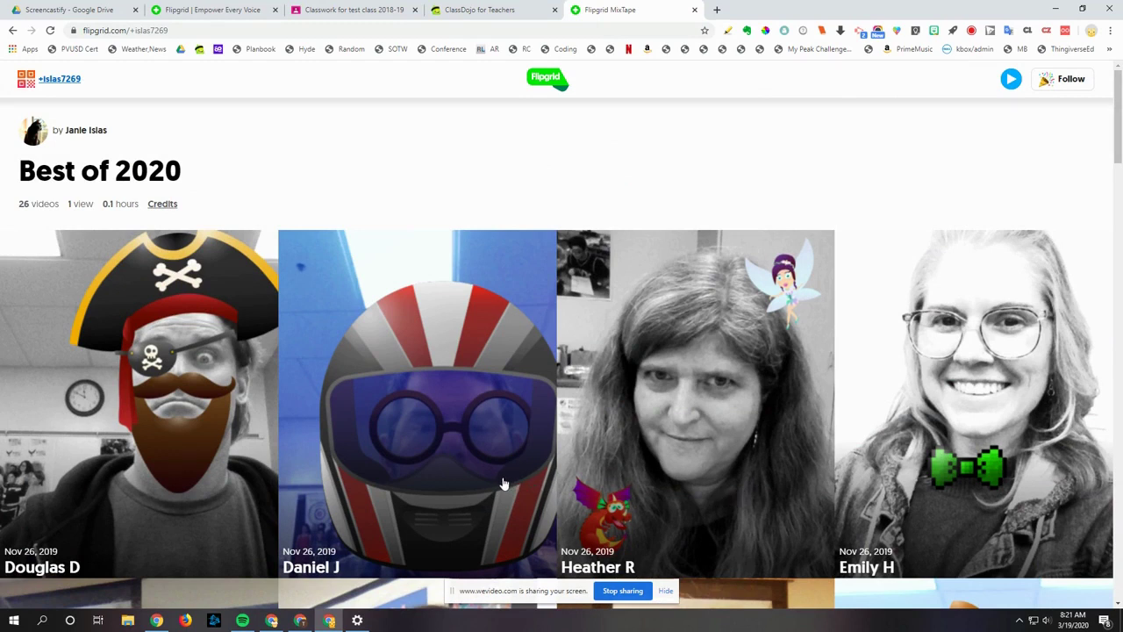
Play the first video of the Best of 2020 MixTape and advance through the following ones
left_click(211, 450)
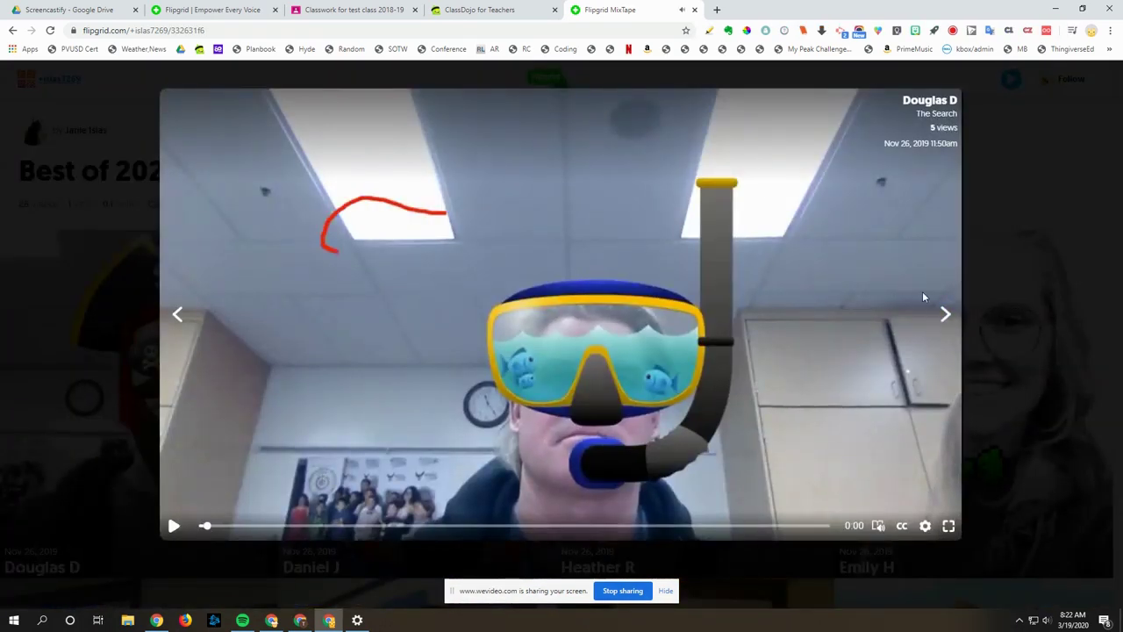
left_click(947, 314)
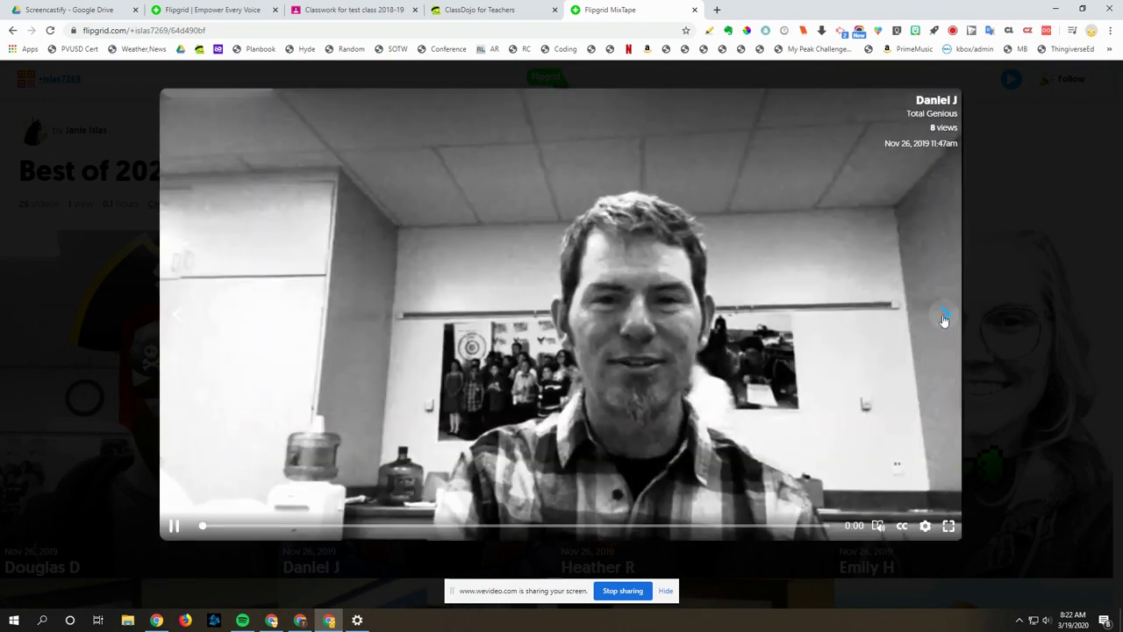
left_click(947, 314)
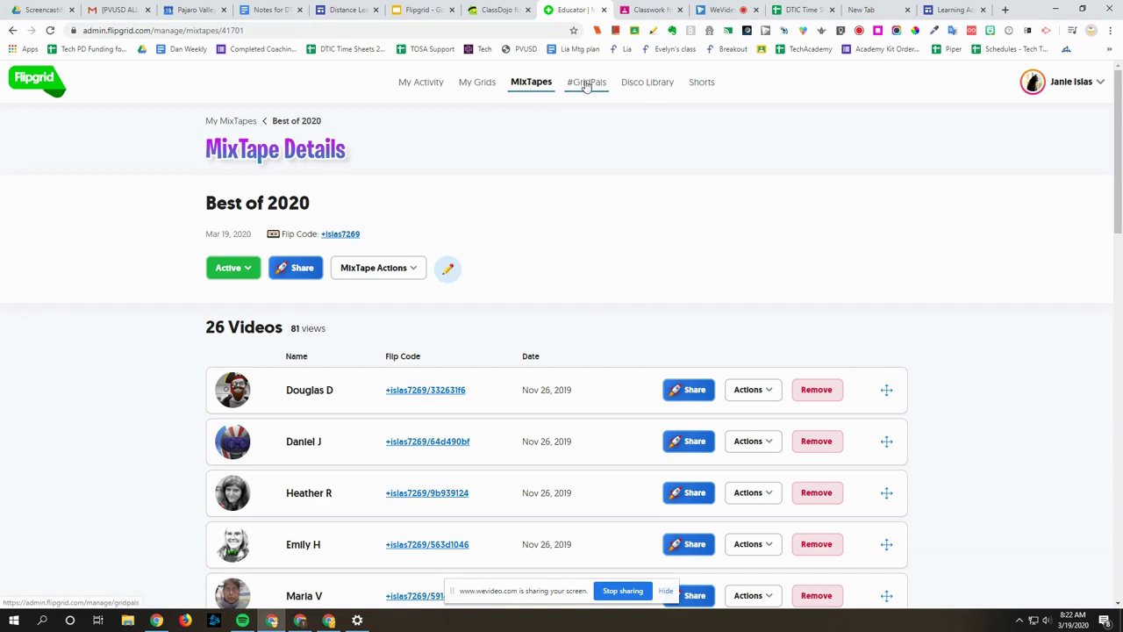
Switch back to the educator window and browse the Disco Library's featured collections, weekly hits and playlists down to the topic list
left_click(653, 88)
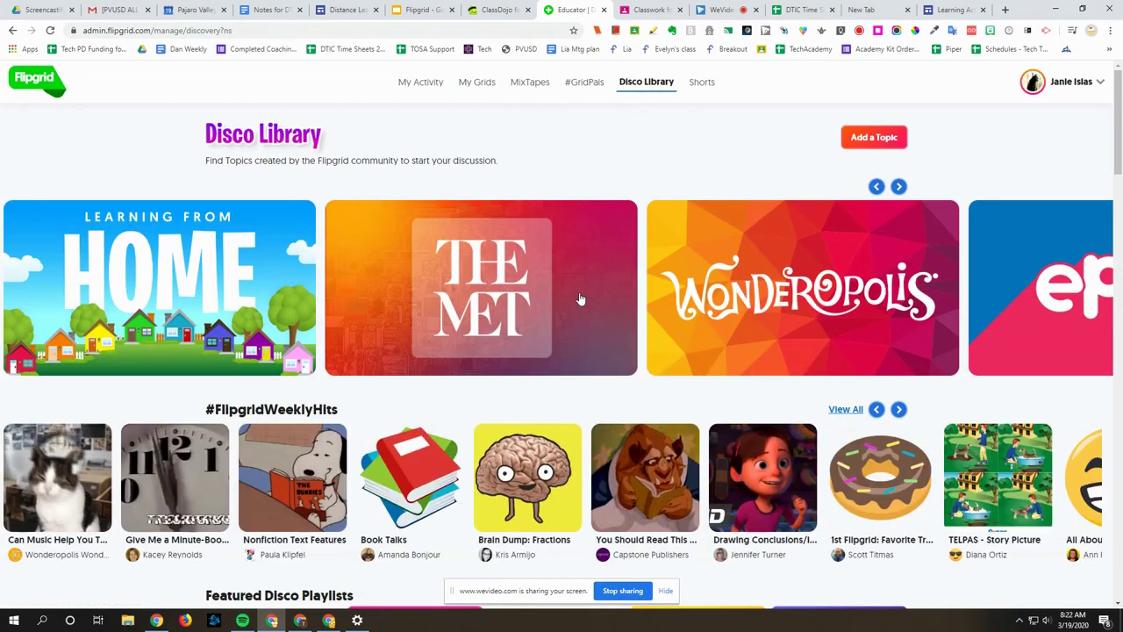
scroll(579, 299, "down", 3)
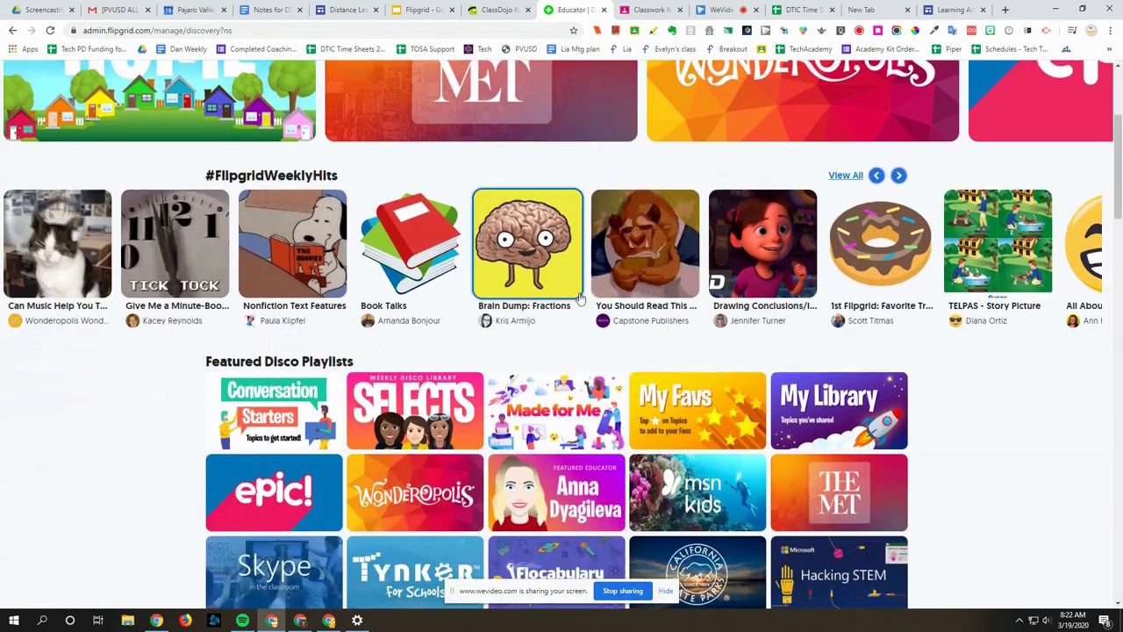
scroll(580, 299, "up", 3)
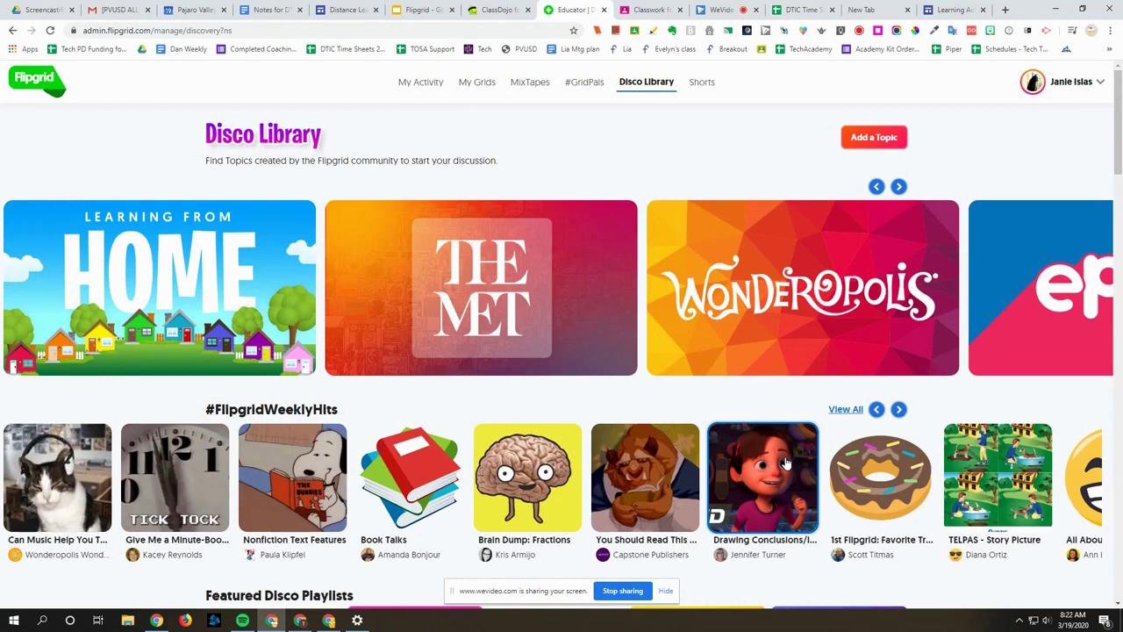
scroll(787, 463, "down", 1)
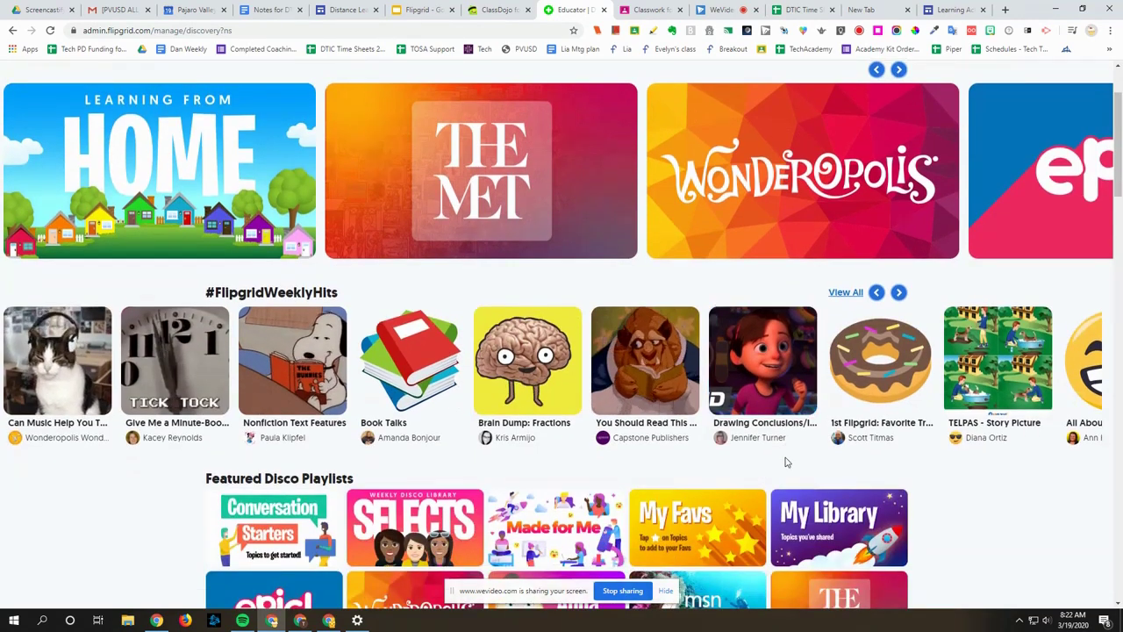
scroll(787, 463, "down", 6)
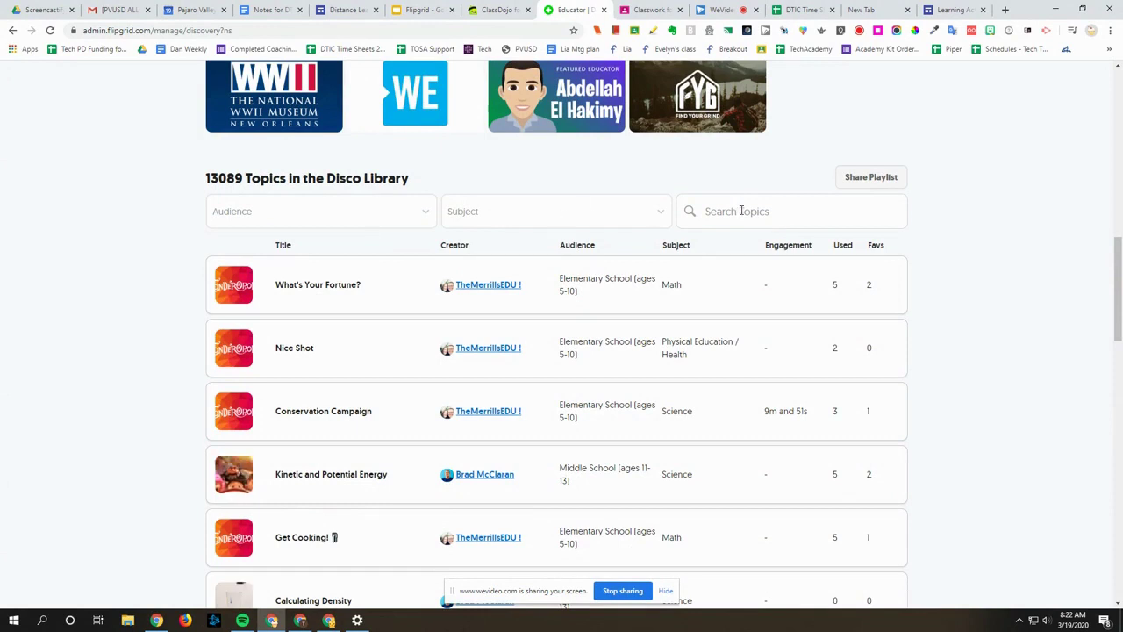
Filter the Disco Library topics by the Elementary School (ages 5-10) audience and the Technology subject
left_click(742, 210)
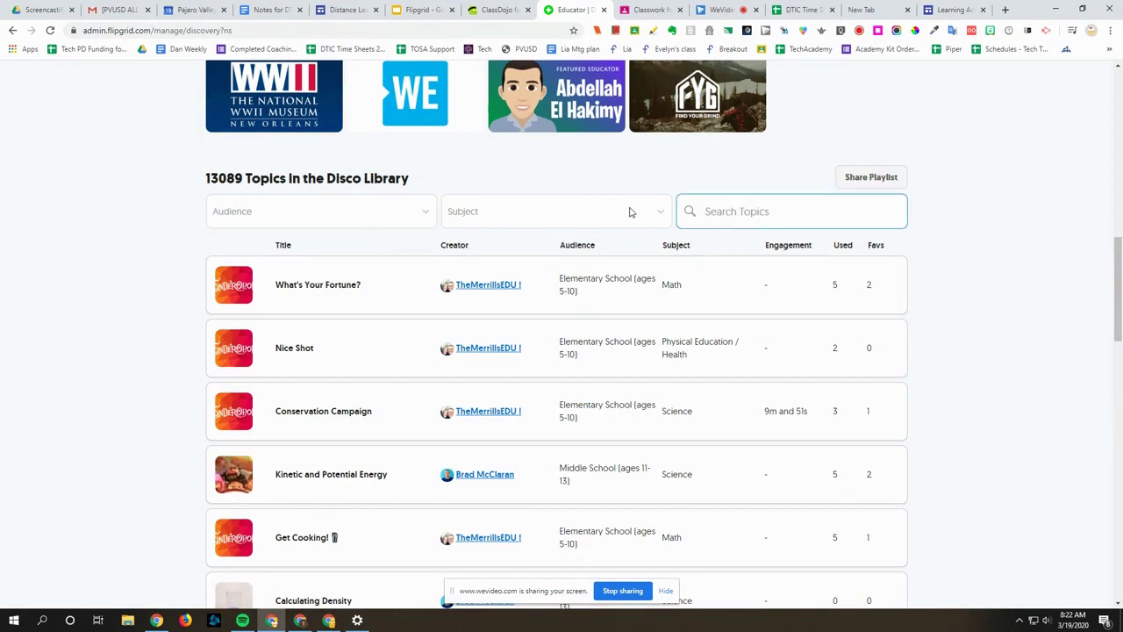
left_click(657, 213)
left_click(426, 214)
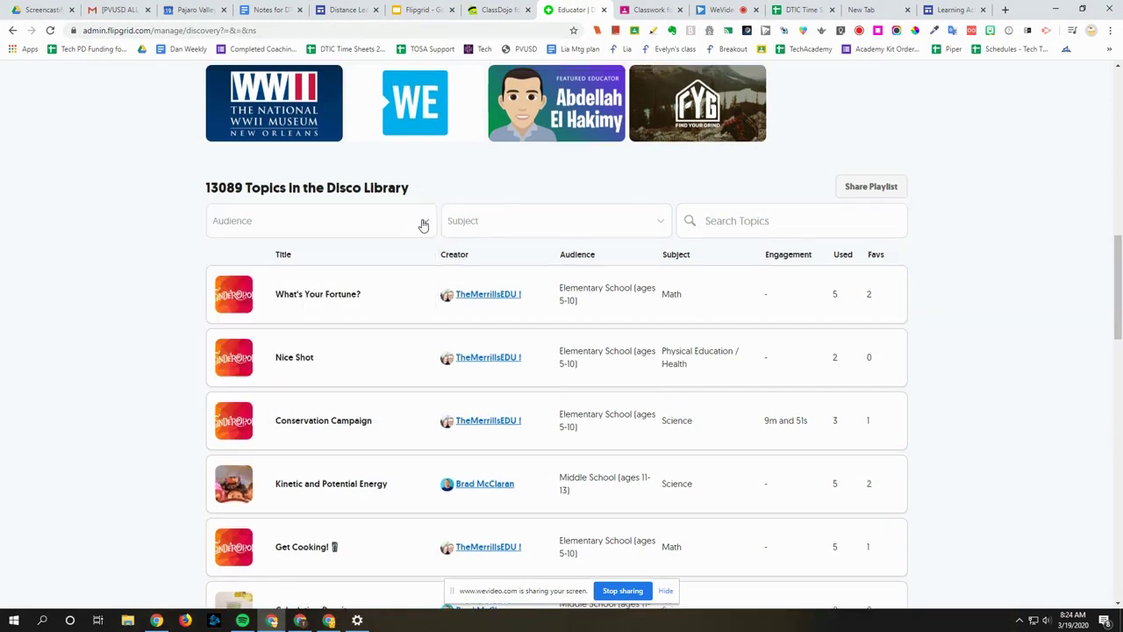
left_click(422, 223)
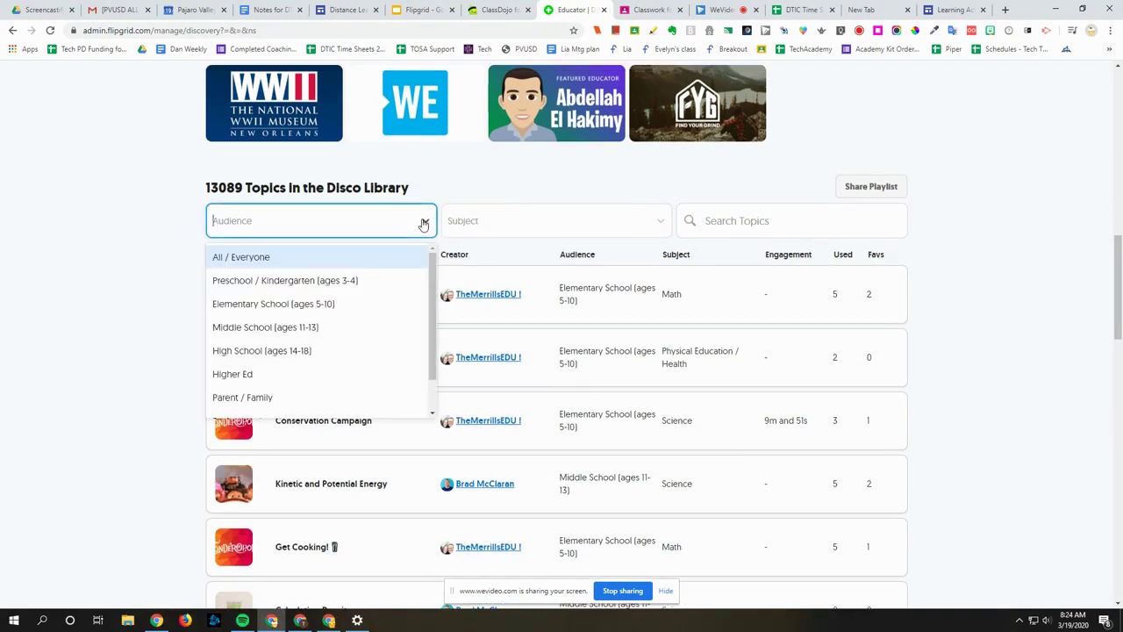
left_click(348, 304)
scroll(641, 168, "down", 2)
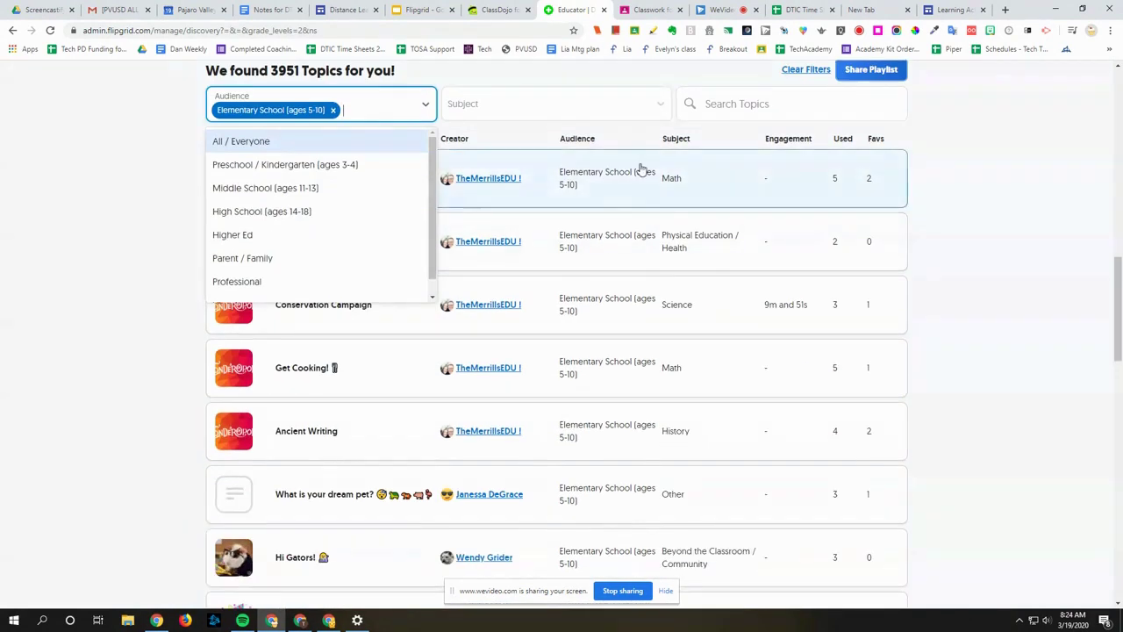
left_click(657, 107)
scroll(579, 211, "down", 5)
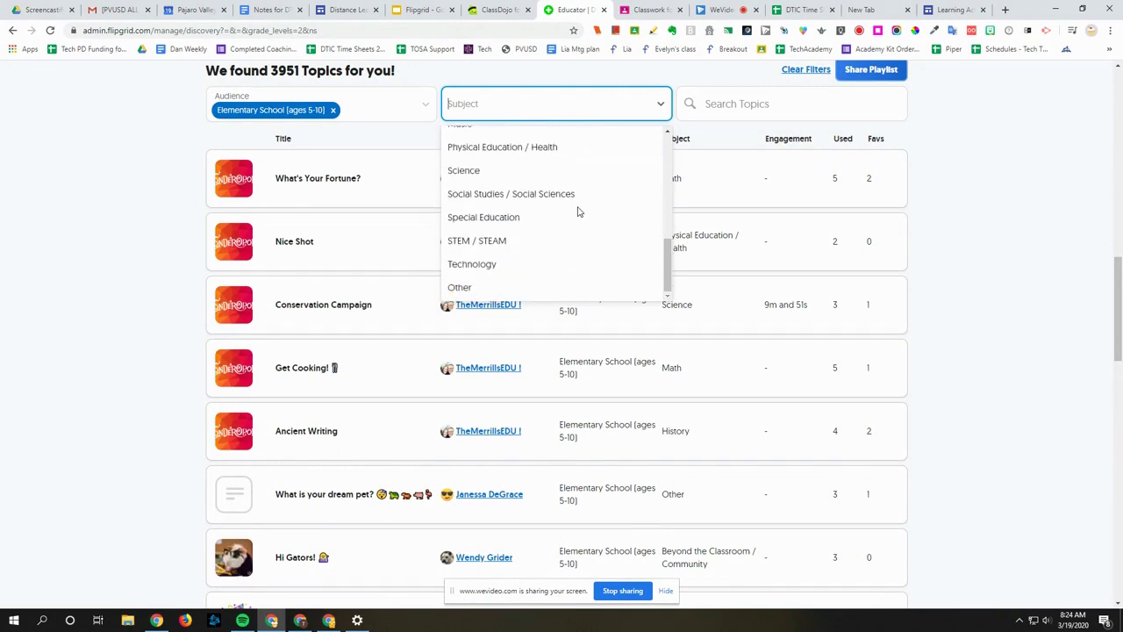
left_click(488, 264)
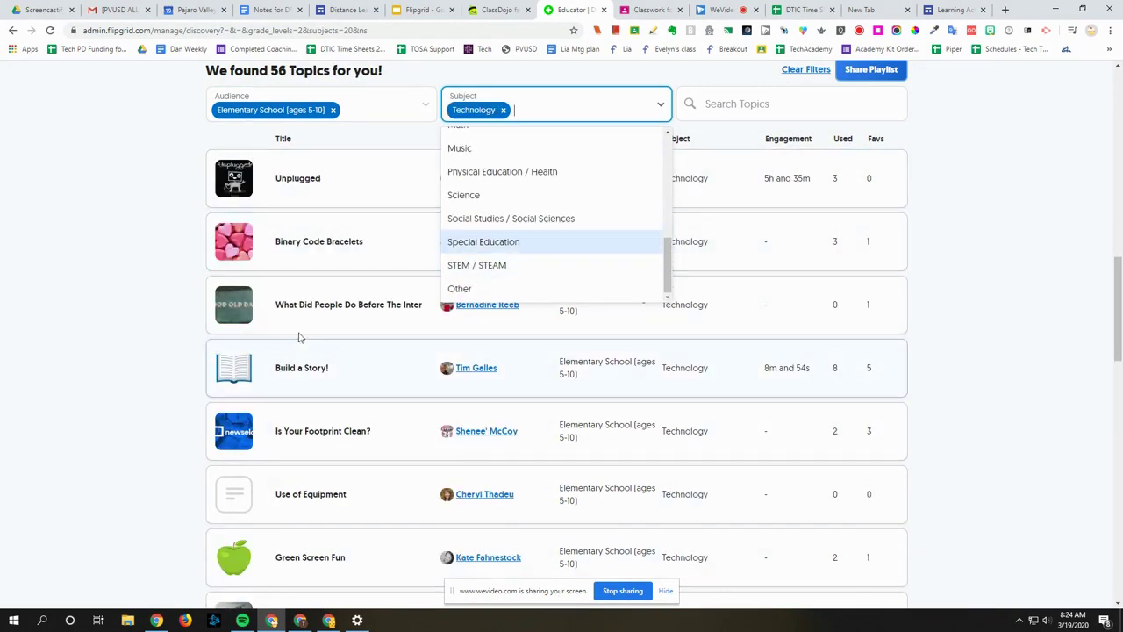
Find the Robotics Reflections topic in the filtered list and add it to the Test Class grid
scroll(348, 281, "down", 3)
scroll(348, 281, "down", 1)
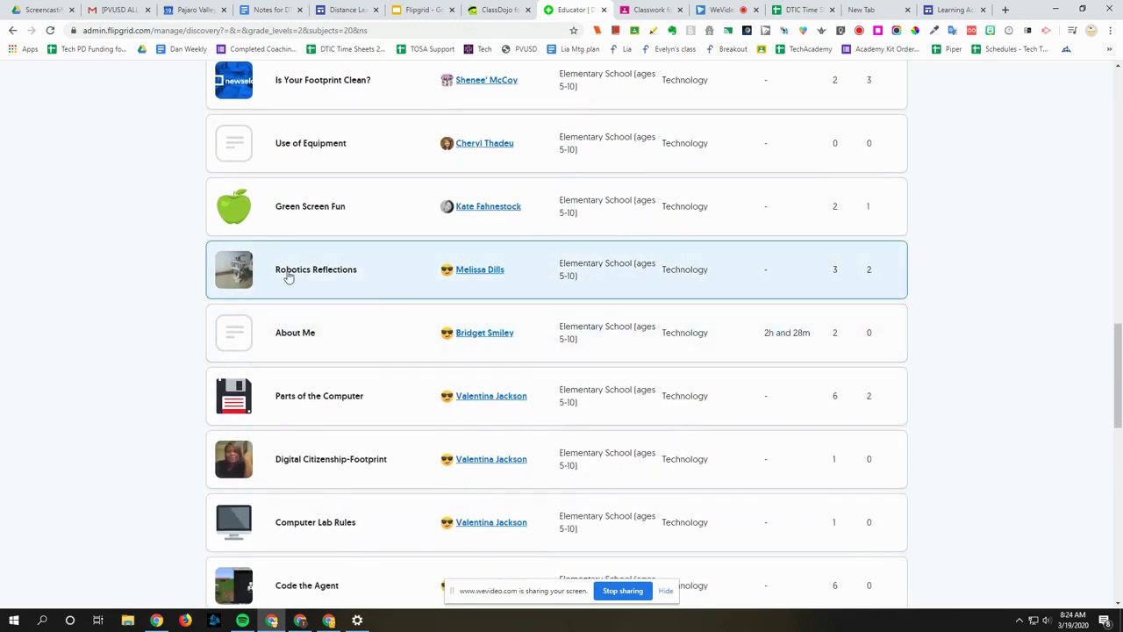
left_click(342, 272)
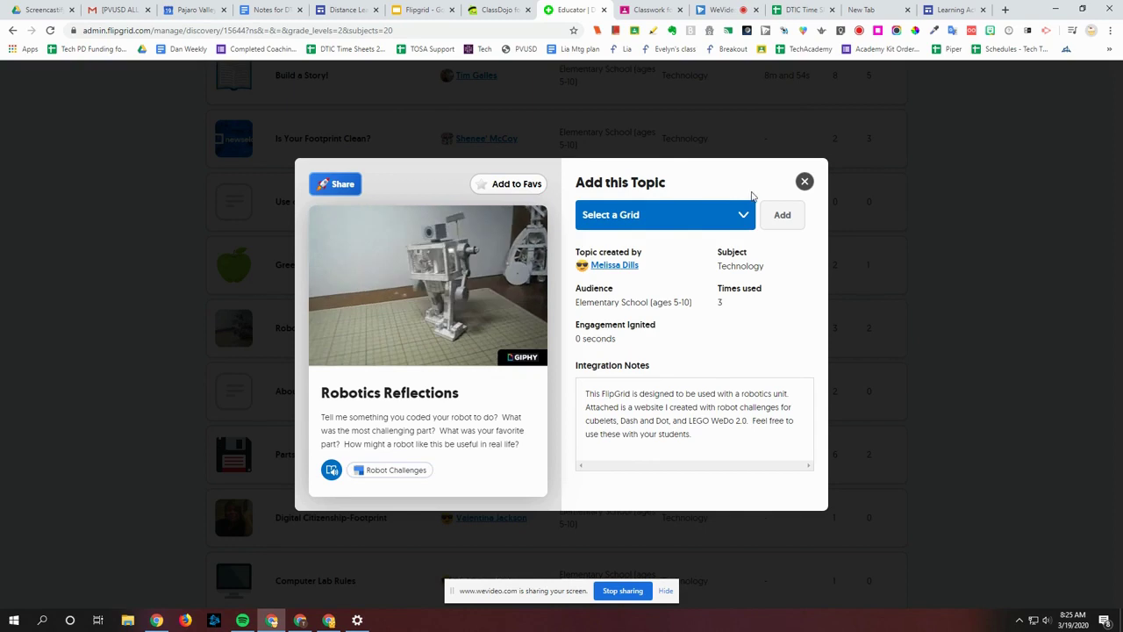
left_click(742, 219)
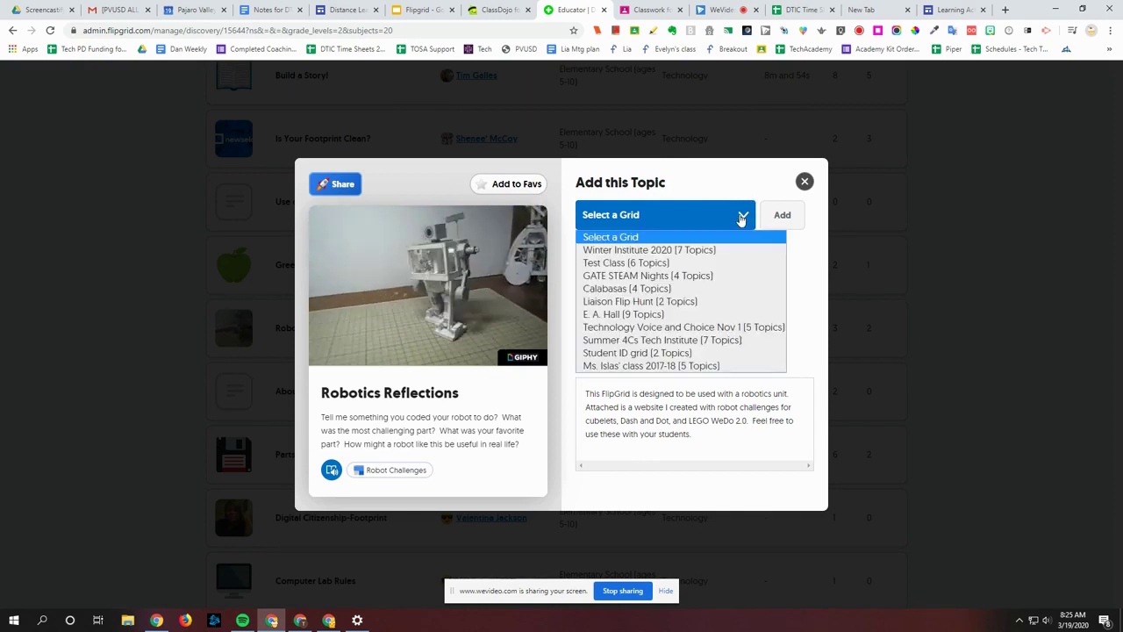
left_click(656, 266)
left_click(784, 218)
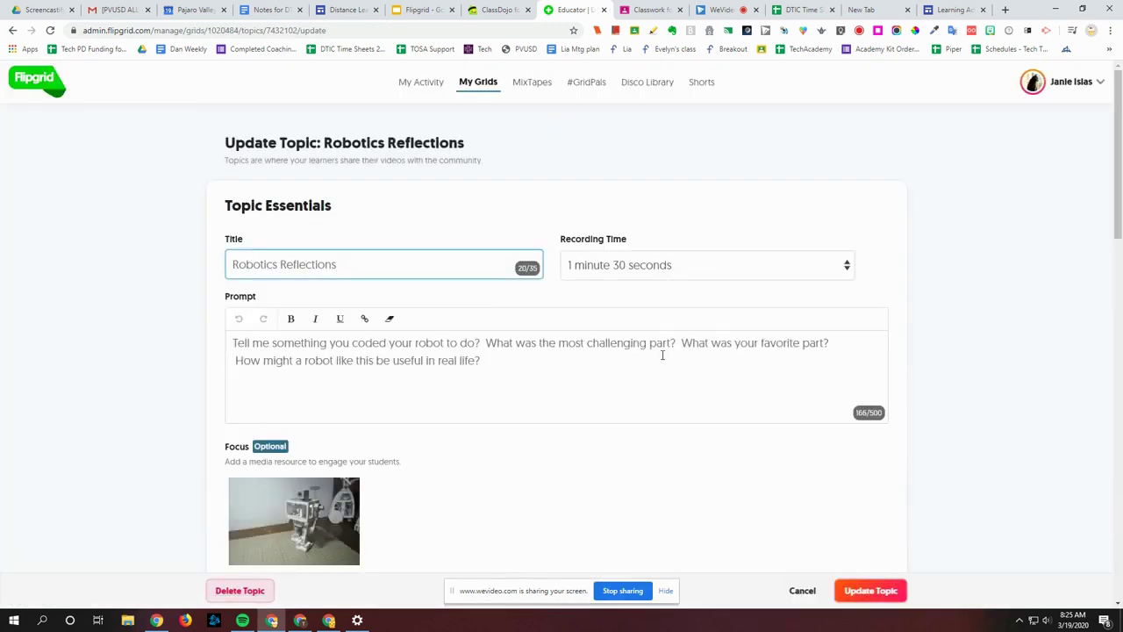
Review the Robotics Reflections topic's settings, turn off View Count, and save the topic update
scroll(662, 355, "down", 7)
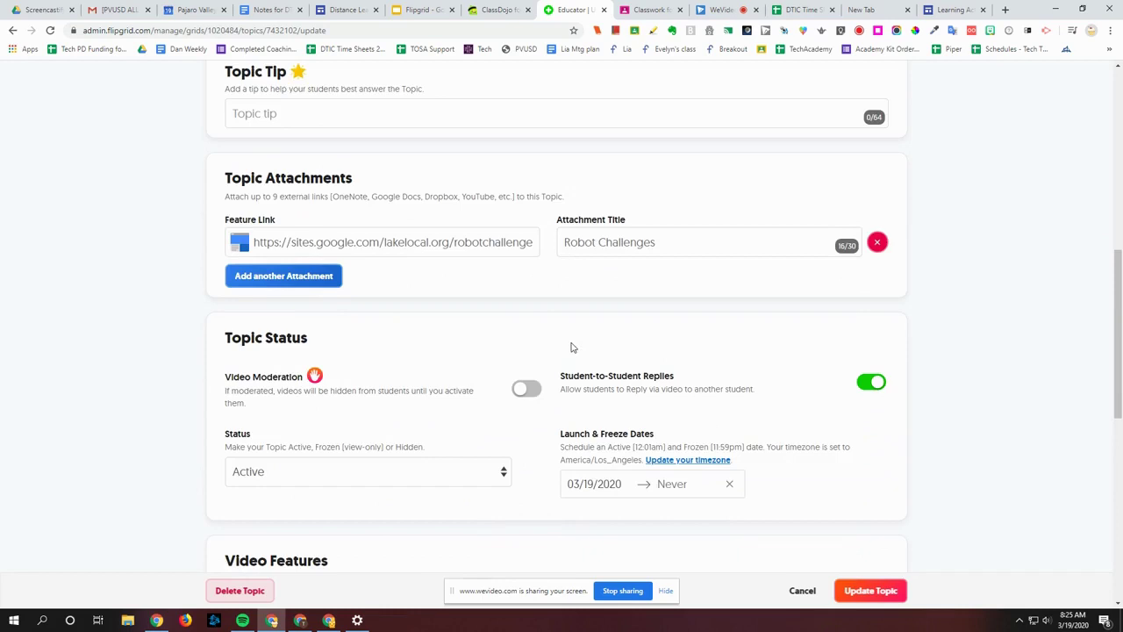
scroll(572, 348, "down", 7)
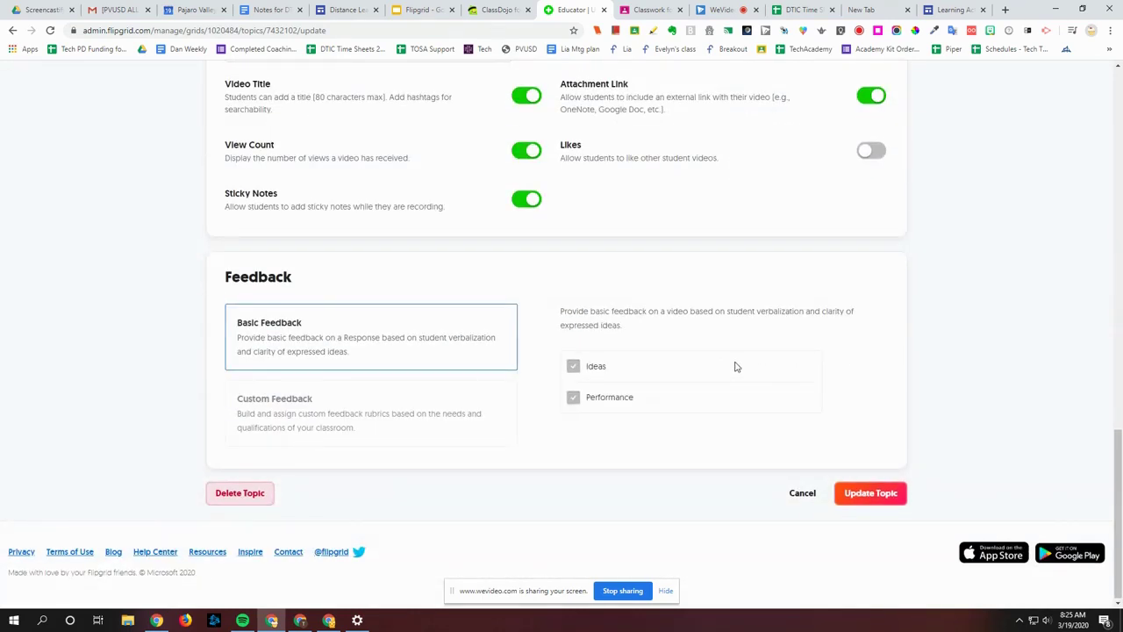
left_click(870, 493)
scroll(617, 197, "up", 1)
left_click(525, 210)
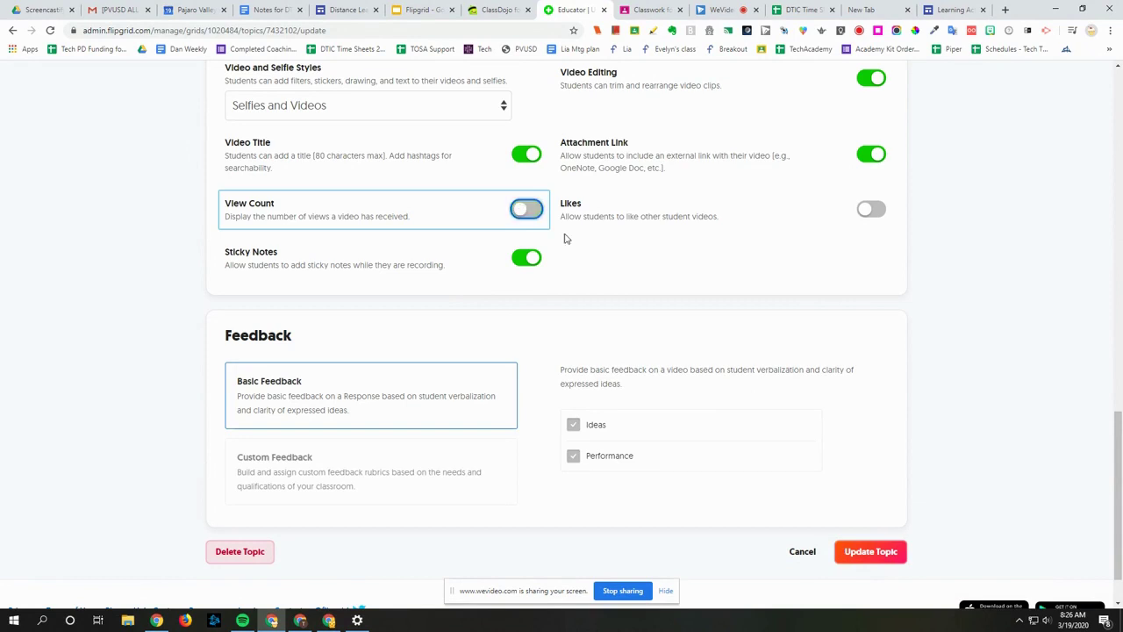
scroll(772, 321, "down", 1)
left_click(871, 494)
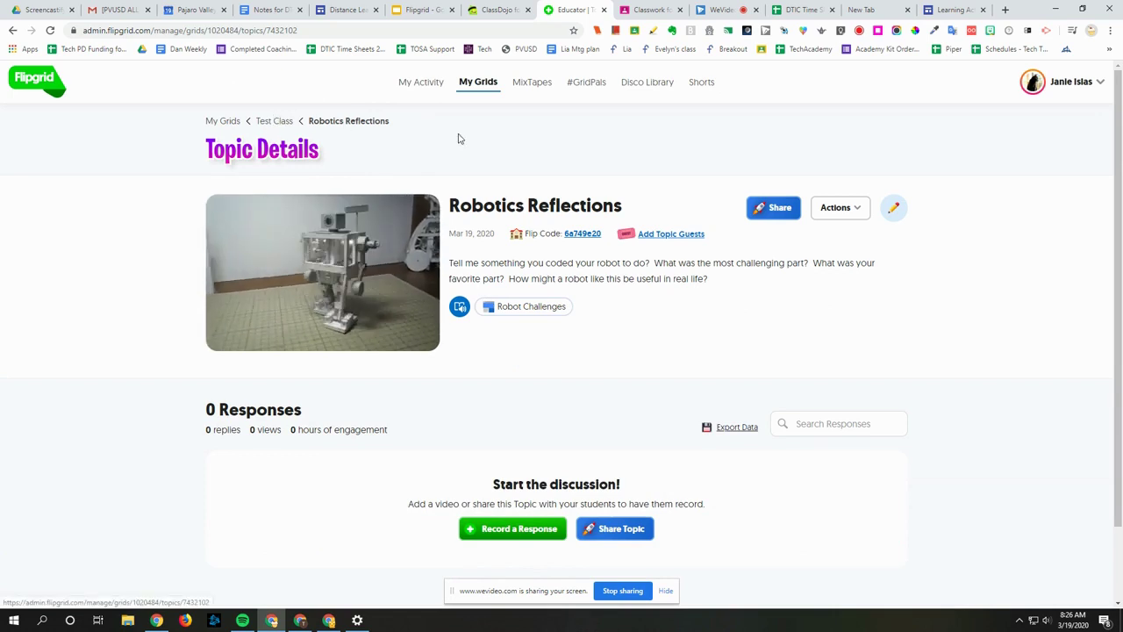
Find the Calculating Density topic in the Disco Library's topic list, add it to the favourites, and close its details
left_click(537, 88)
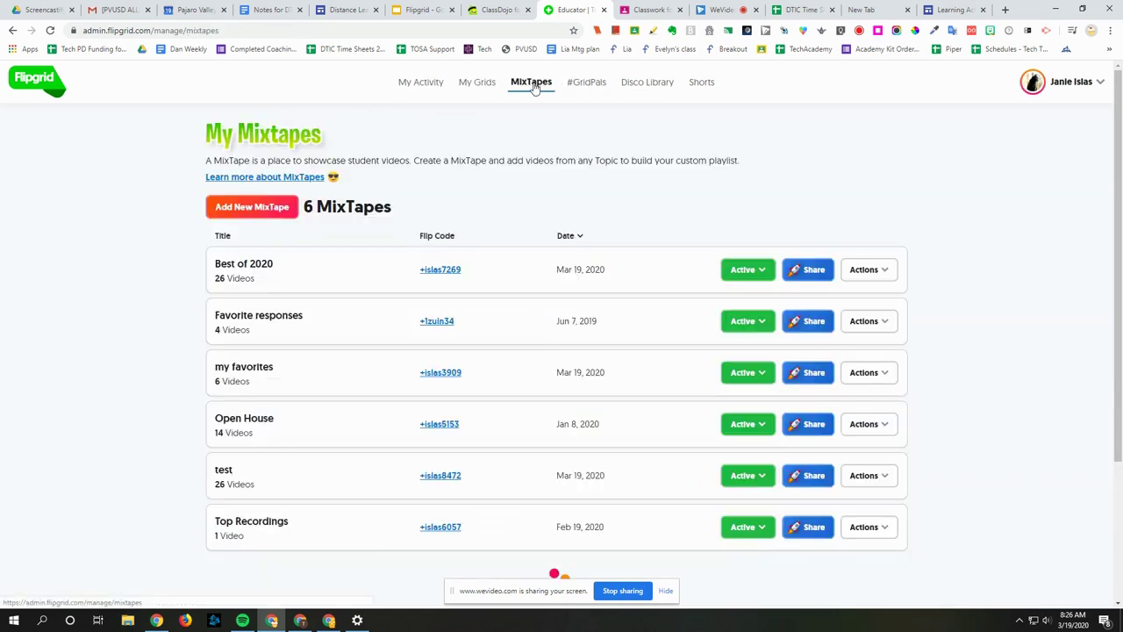
left_click(650, 87)
scroll(435, 317, "down", 10)
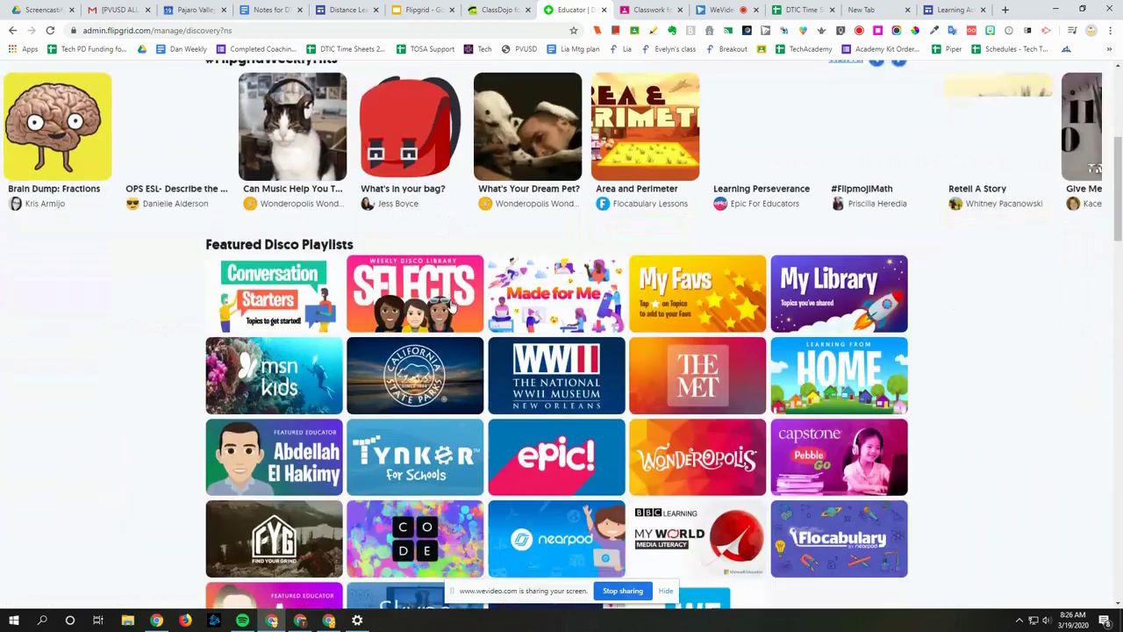
scroll(414, 326, "down", 3)
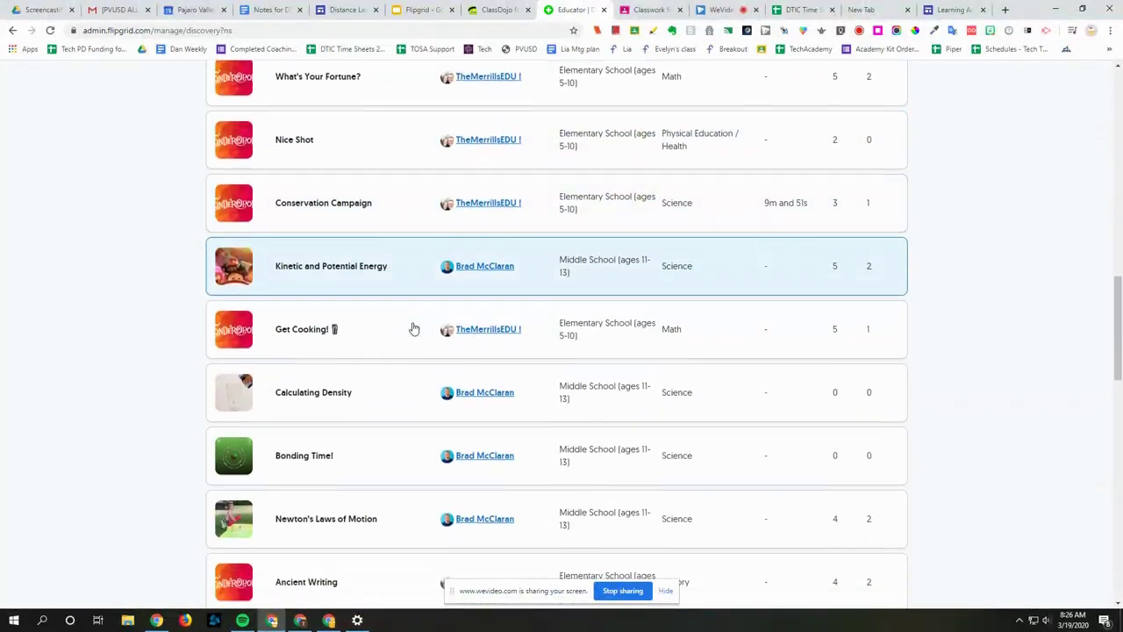
left_click(322, 363)
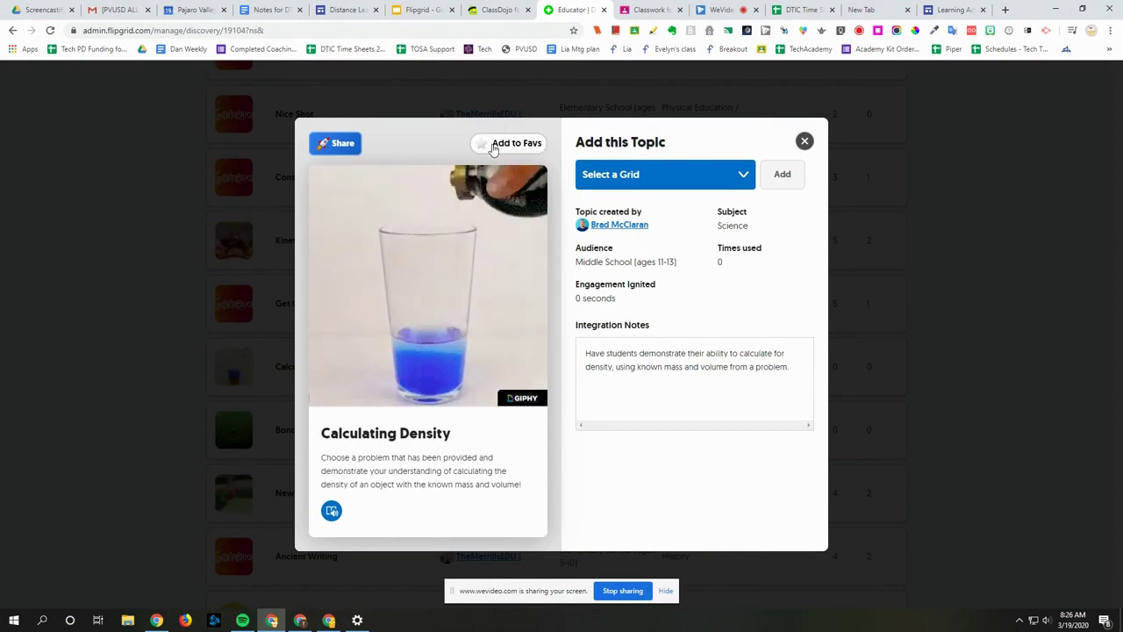
left_click(493, 149)
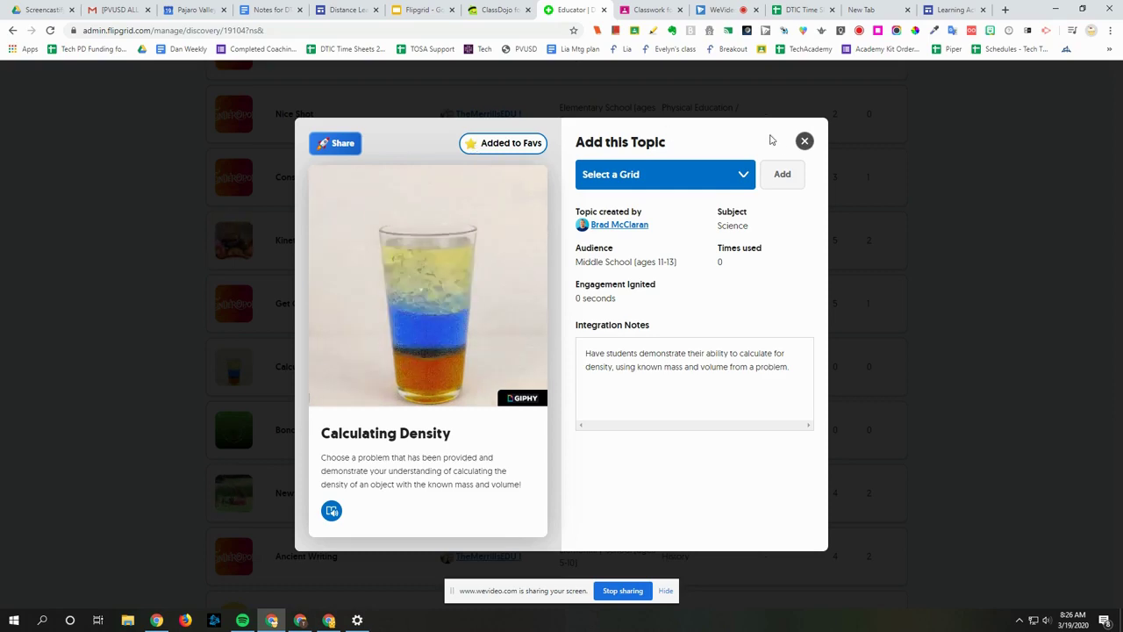
left_click(805, 143)
Open the My Favs playlist in the Disco Library and look over the favourited topics
scroll(667, 263, "up", 10)
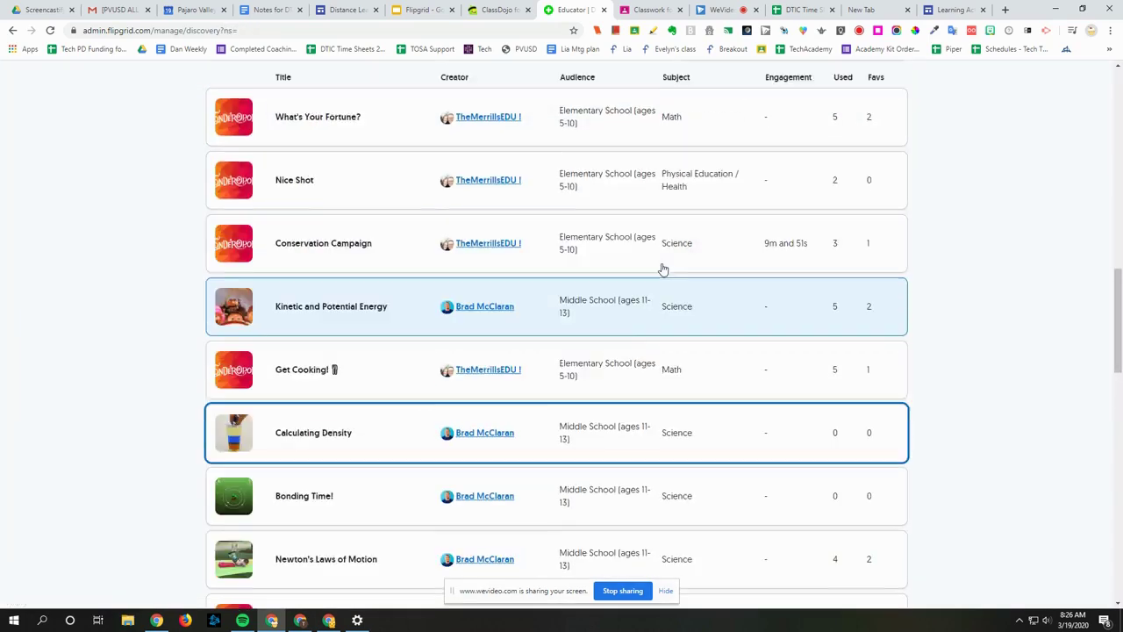
scroll(667, 263, "up", 1)
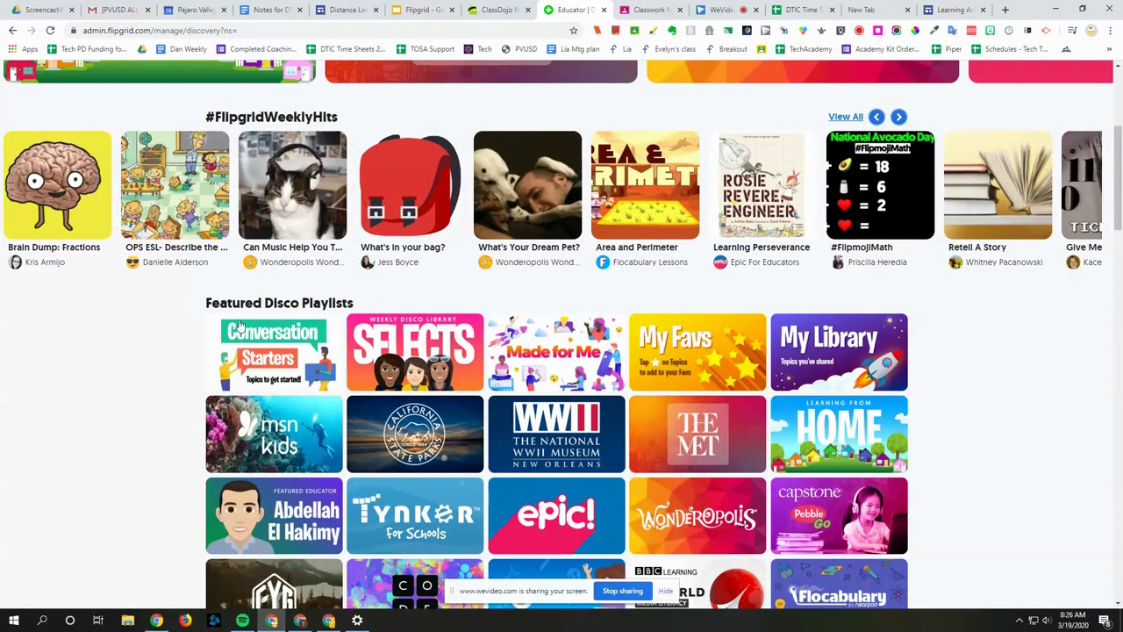
left_click(713, 359)
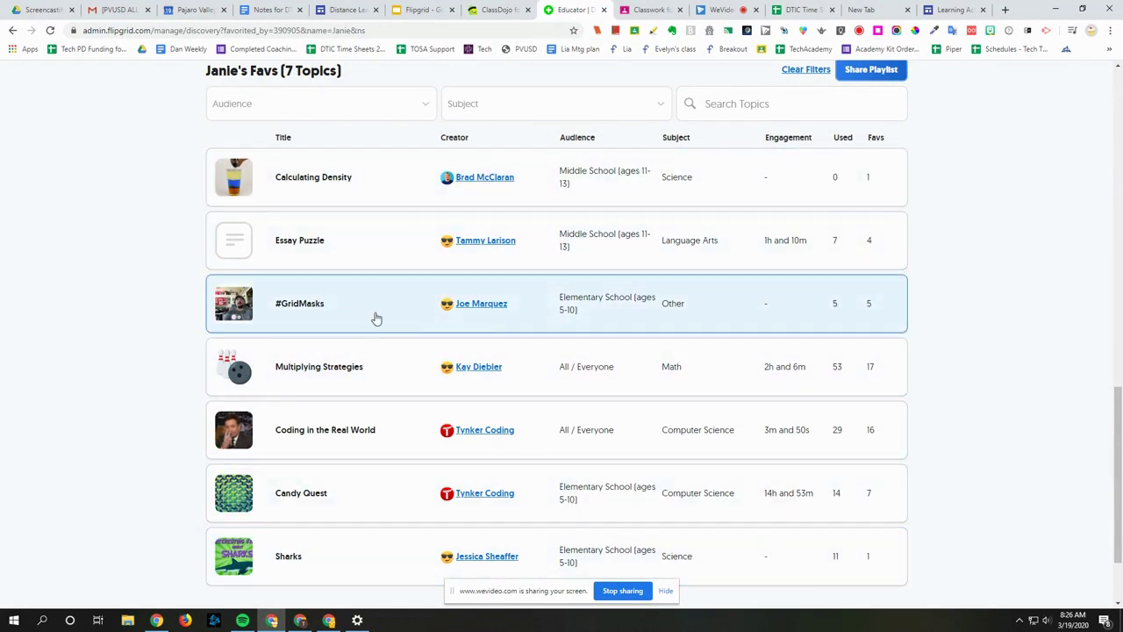
scroll(489, 321, "up", 10)
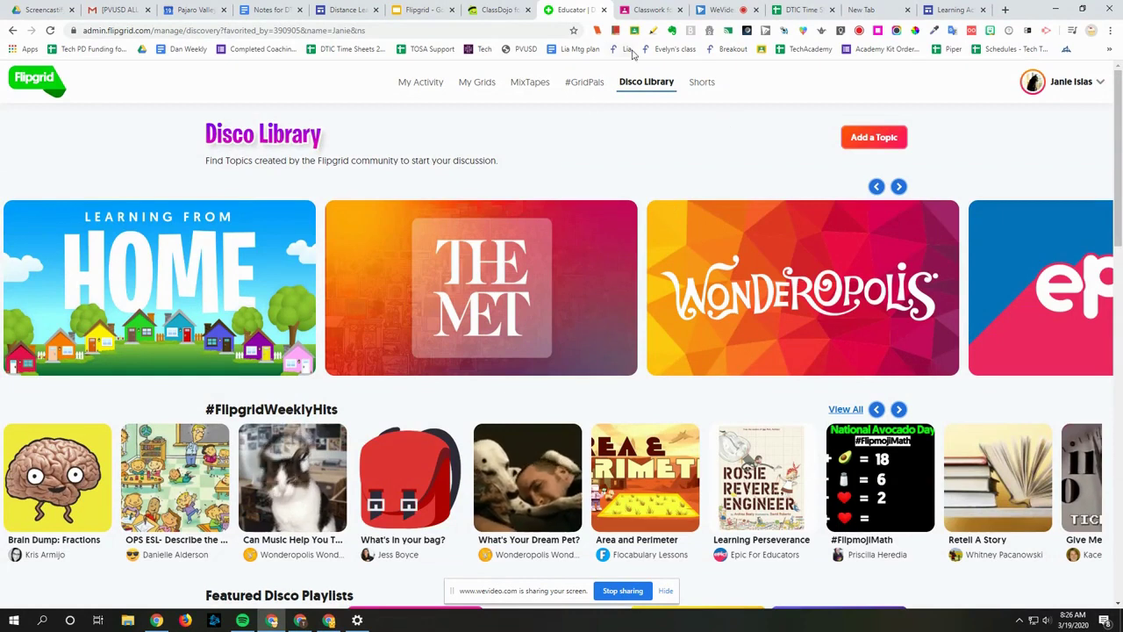
View the My Shorts page and check the first Short's playback and sharing options before closing it
left_click(703, 83)
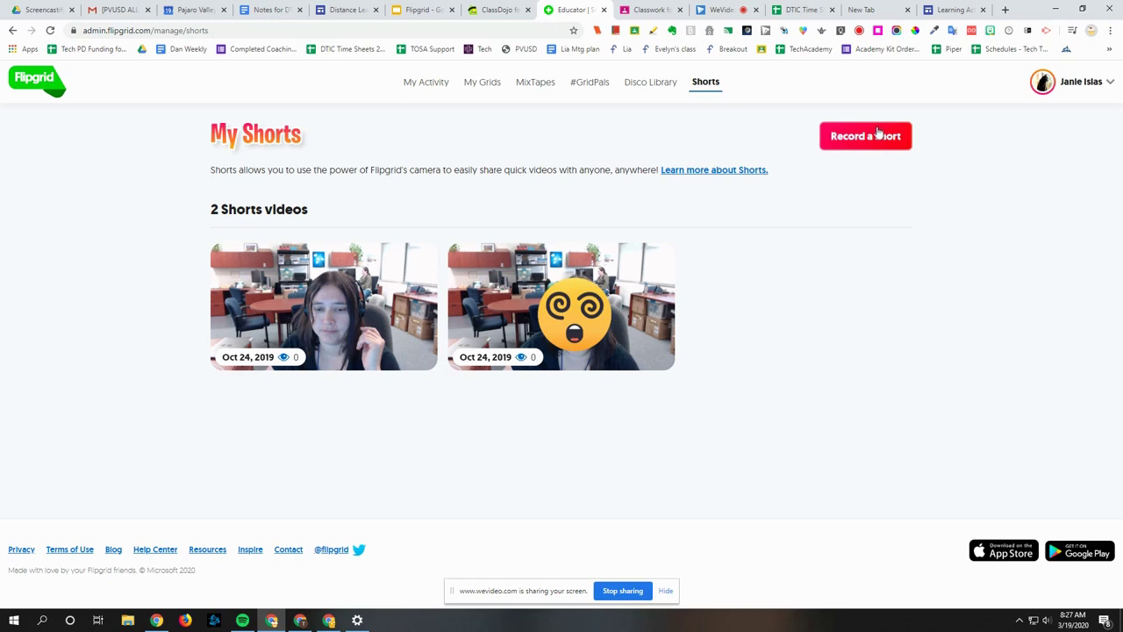
left_click(392, 334)
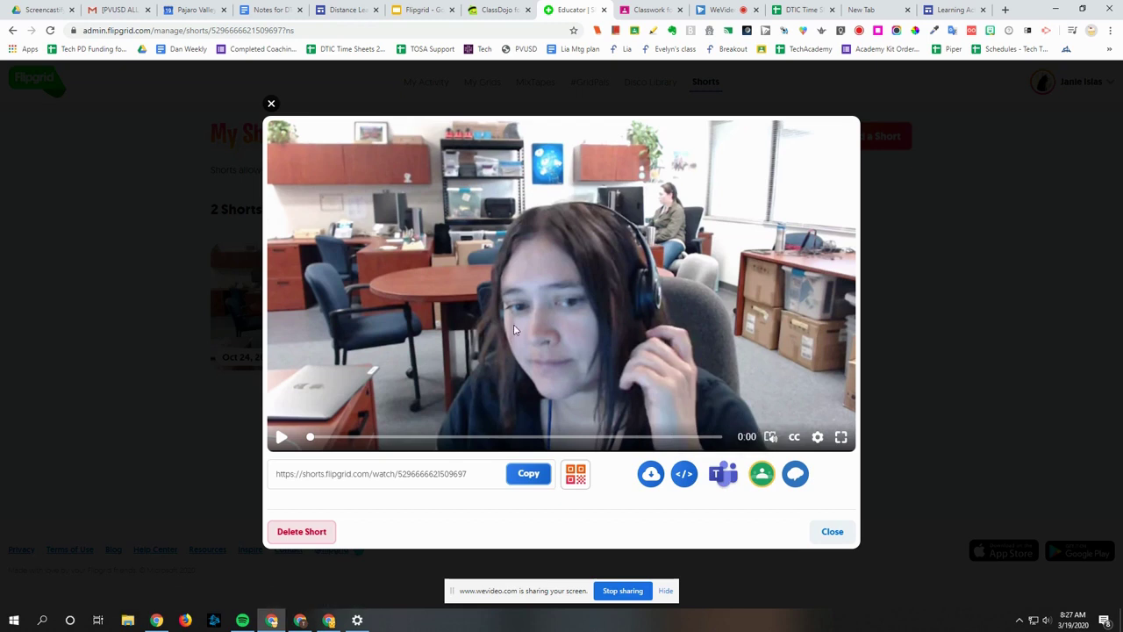
left_click(271, 105)
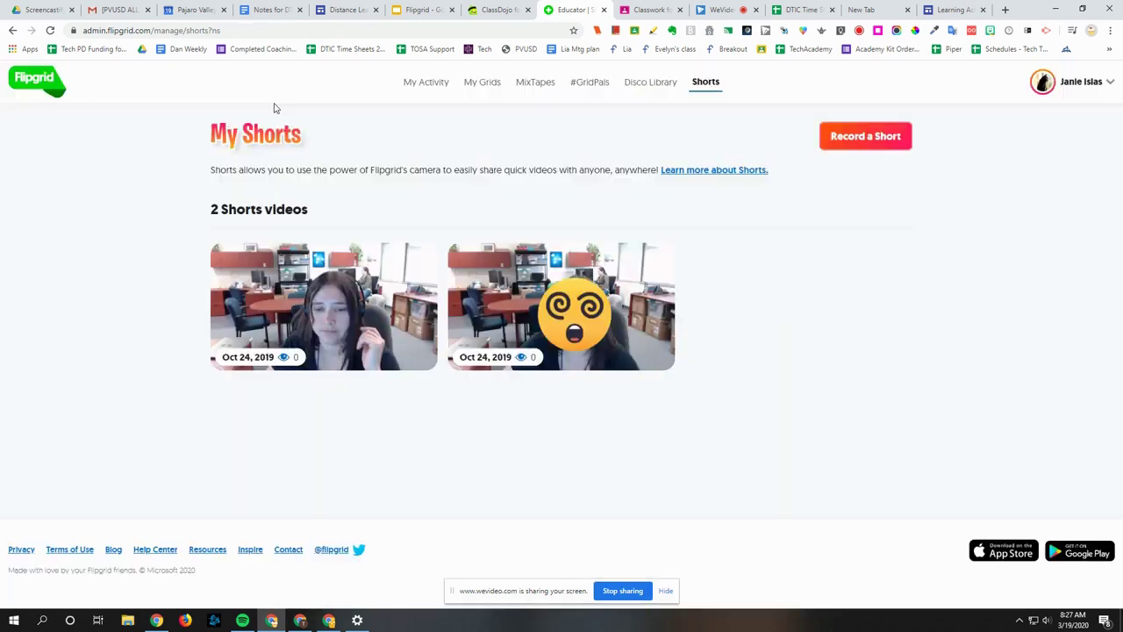
Explore the #GridPals map, zoomed out to the whole United States, and view one educator's profile card
left_click(589, 82)
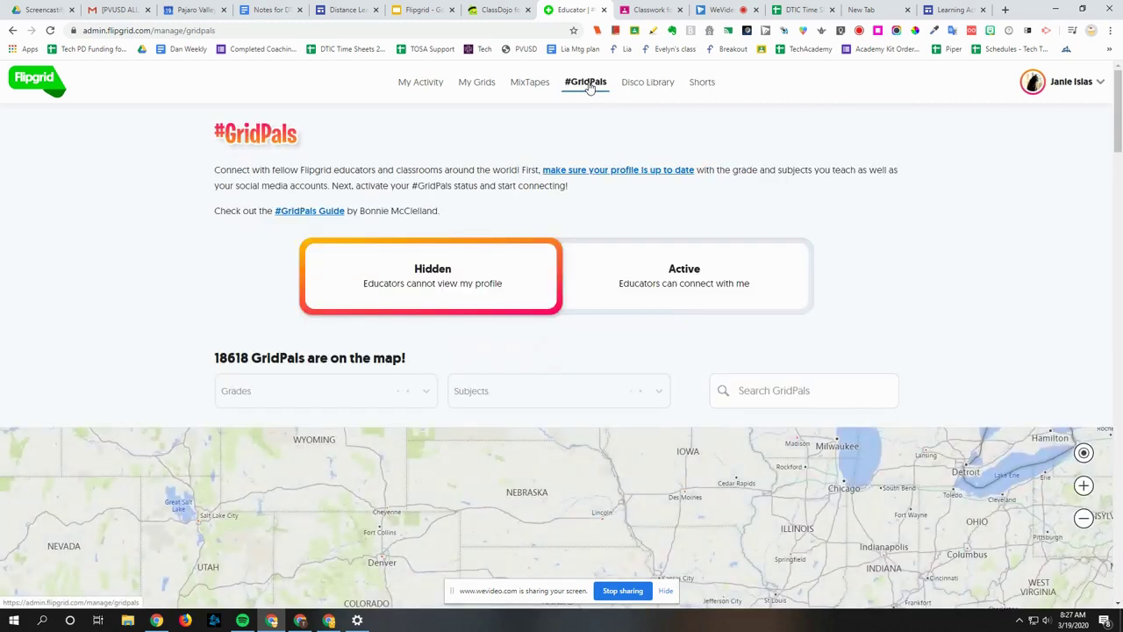
scroll(529, 347, "down", 2)
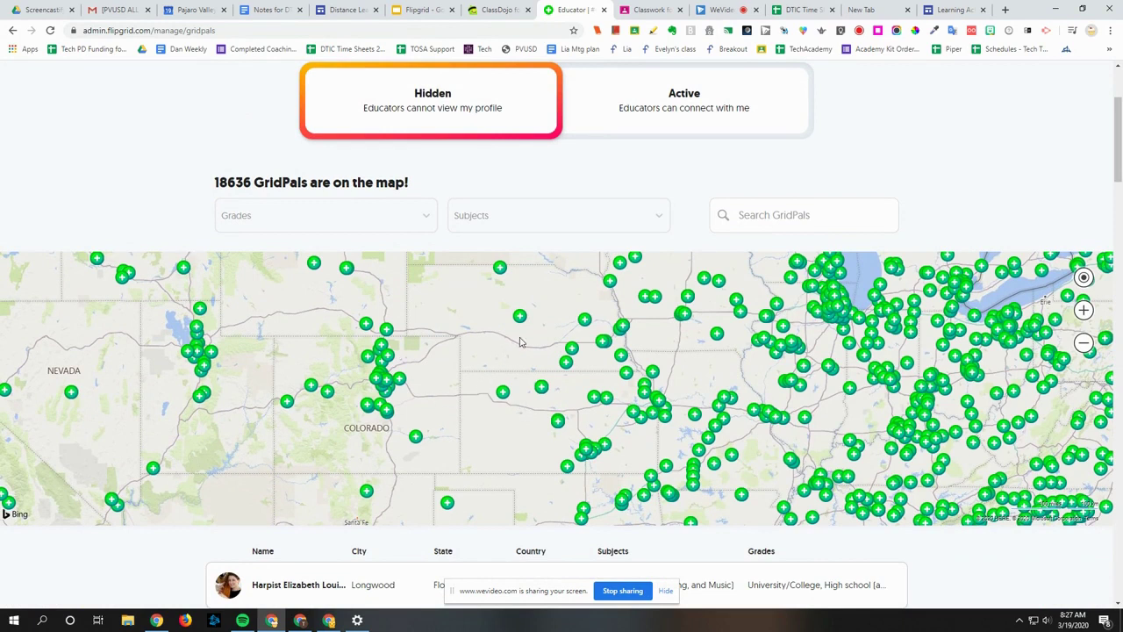
scroll(526, 326, "up", 2)
scroll(689, 453, "down", 1)
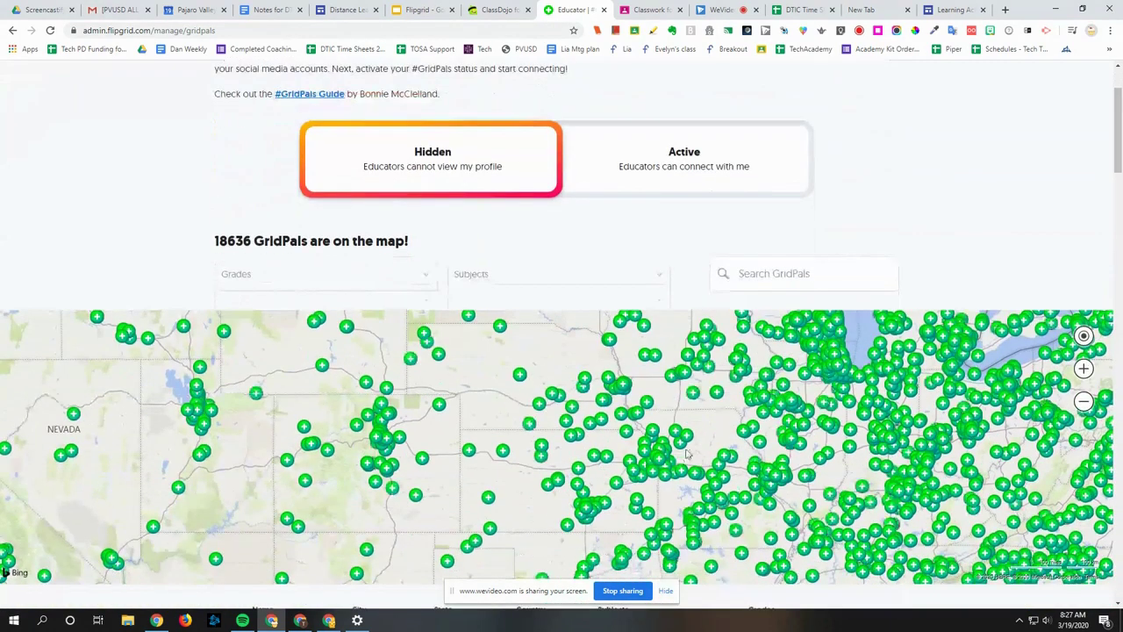
scroll(869, 399, "down", 1)
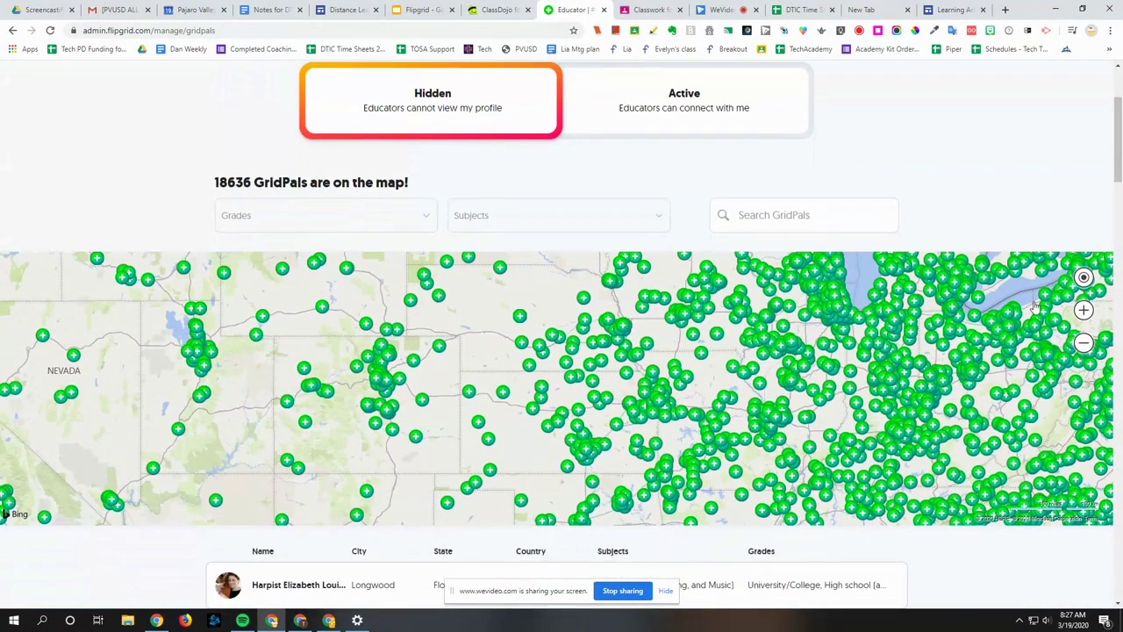
left_click(1085, 344)
scroll(523, 341, "down", 1)
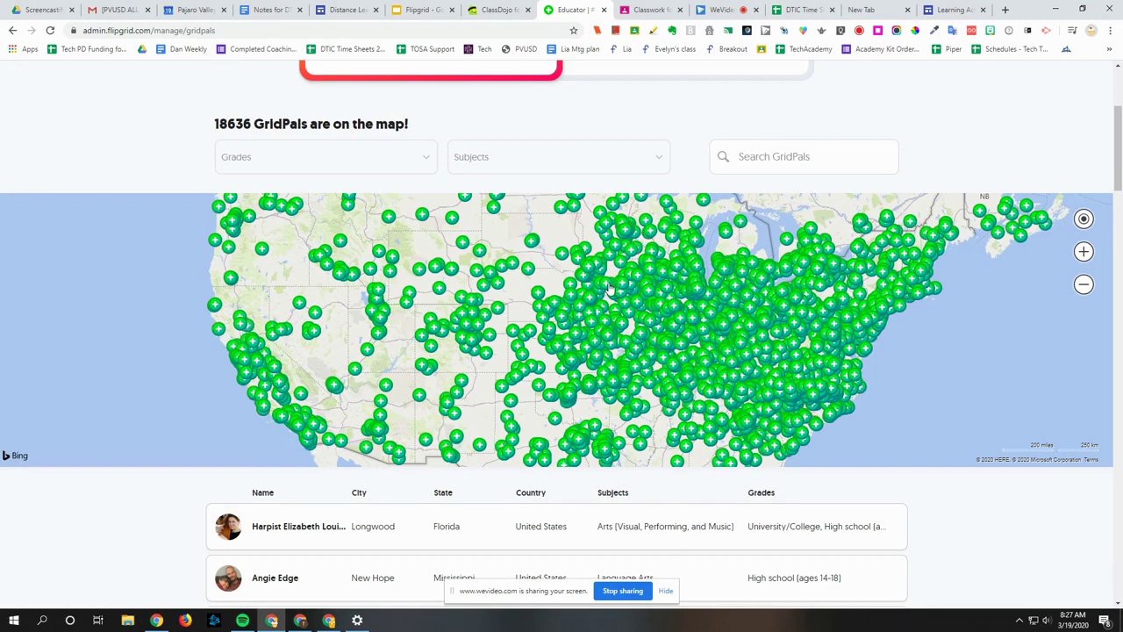
left_click(610, 287)
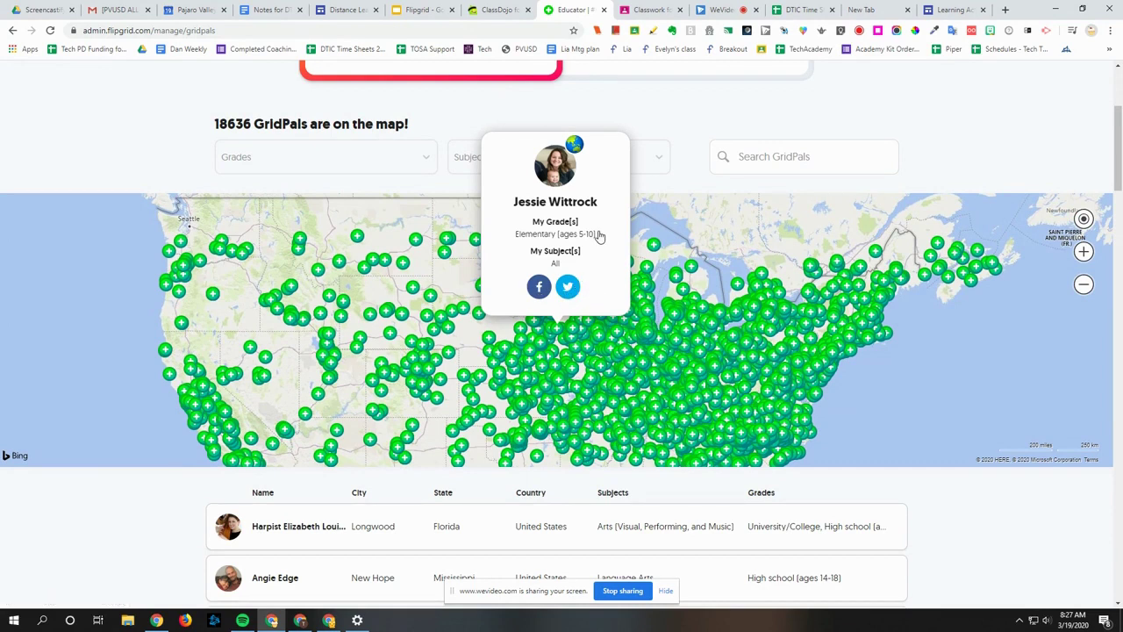
Check the GridPals grade and subject filters, filter by High school (ages 14-18), and browse the resulting educator list
scroll(600, 235, "up", 3)
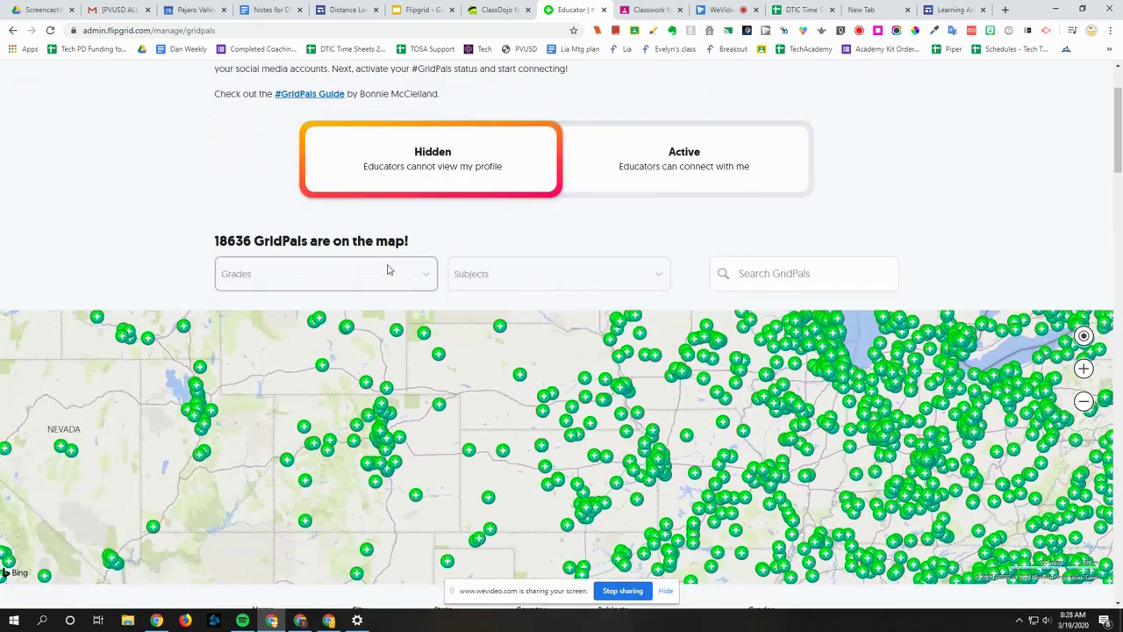
left_click(425, 279)
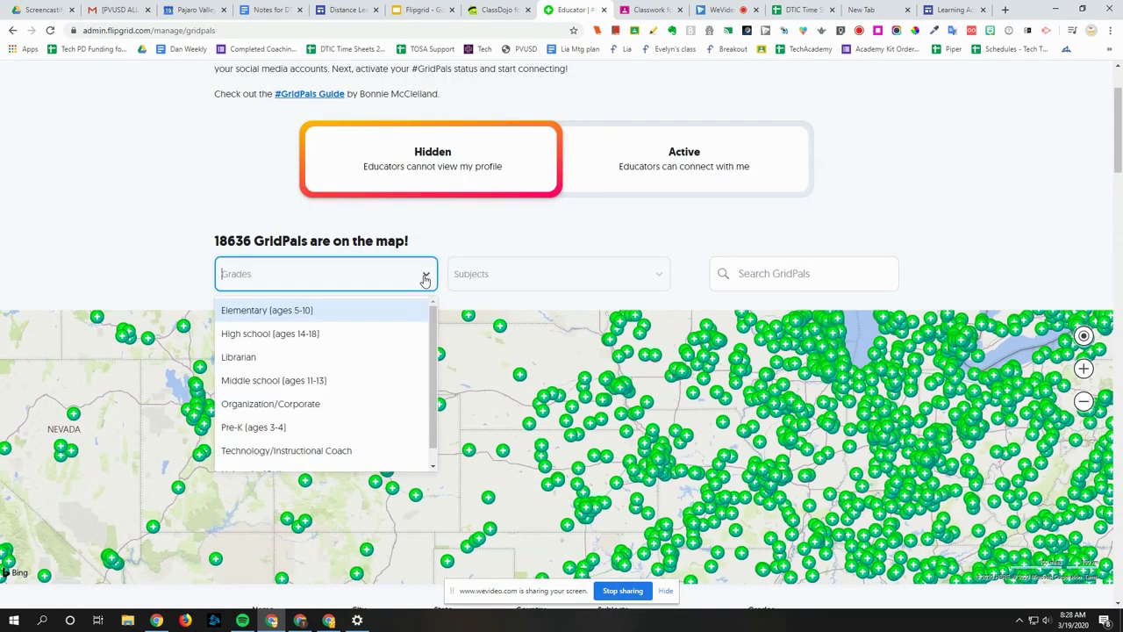
left_click(541, 279)
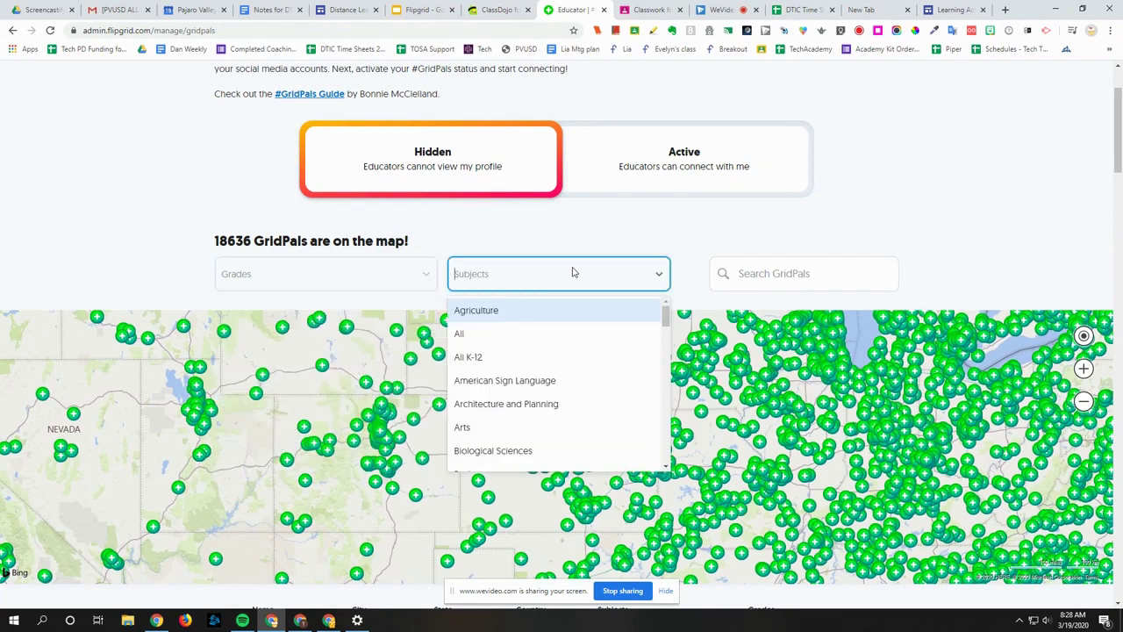
left_click(763, 273)
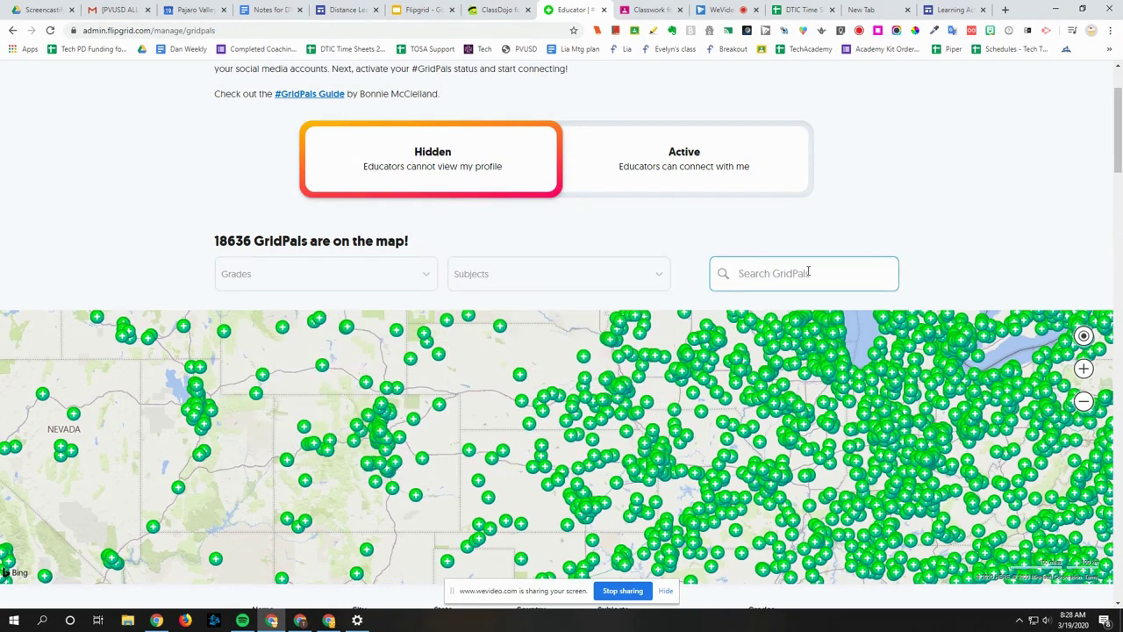
scroll(806, 273, "up", 1)
left_click(426, 333)
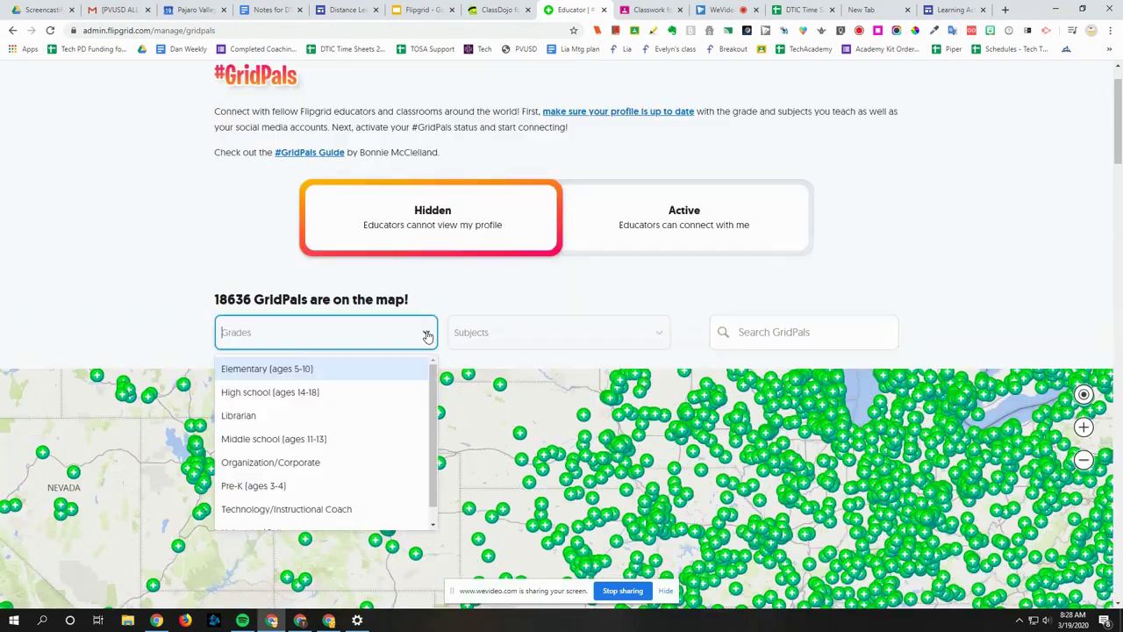
left_click(312, 391)
scroll(406, 360, "down", 5)
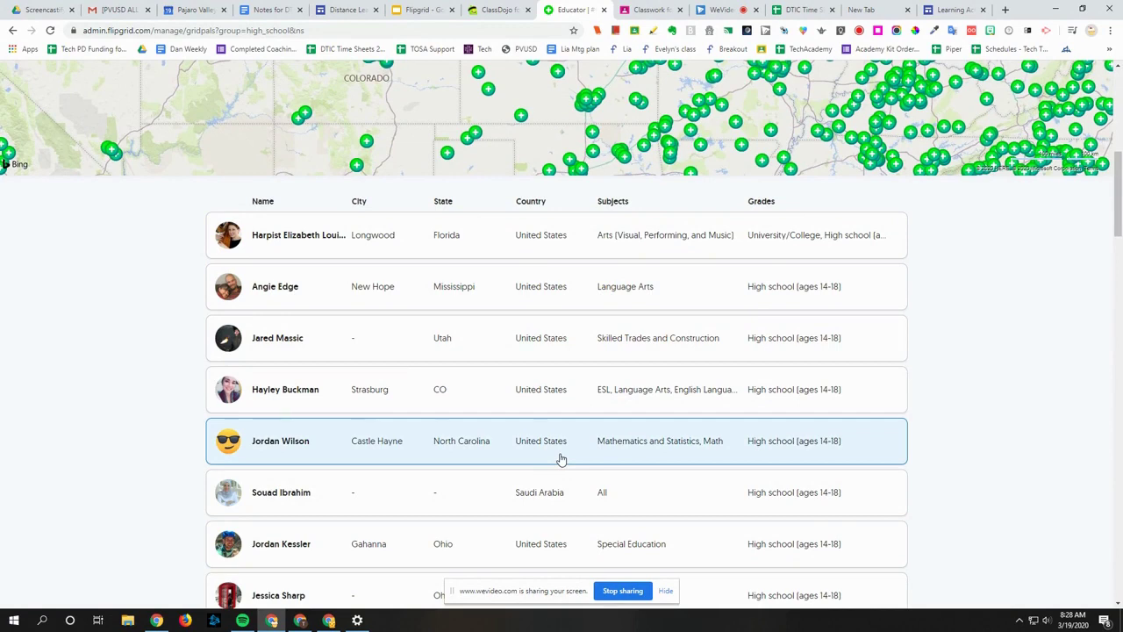
scroll(562, 459, "up", 10)
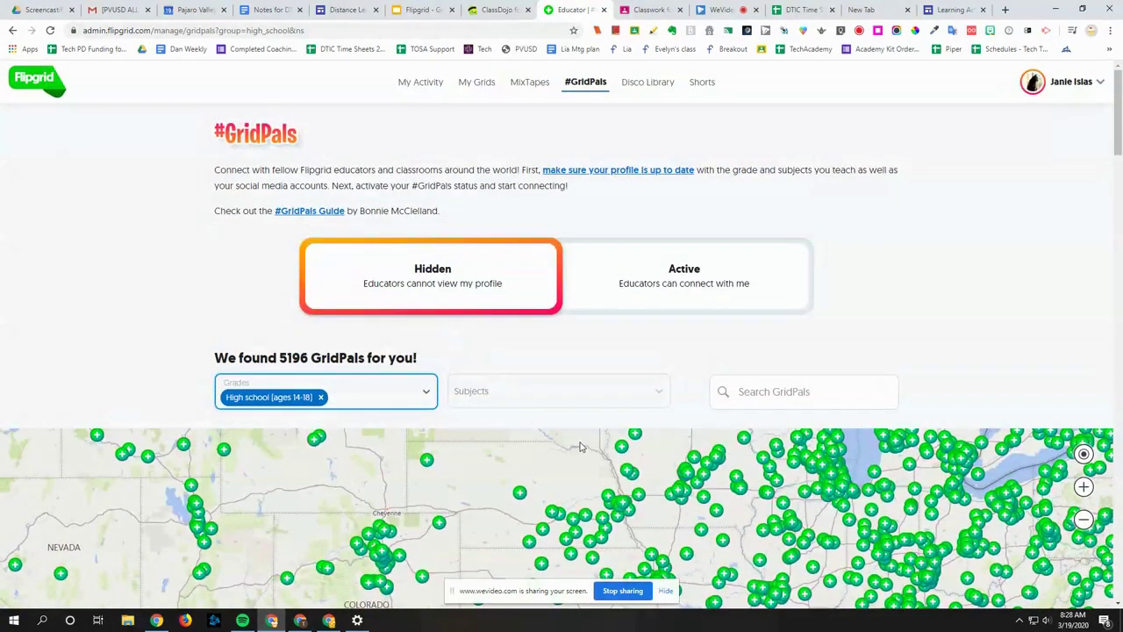
Examine the profile review form for switching the GridPals status to Active, and close it without submitting
left_click(689, 275)
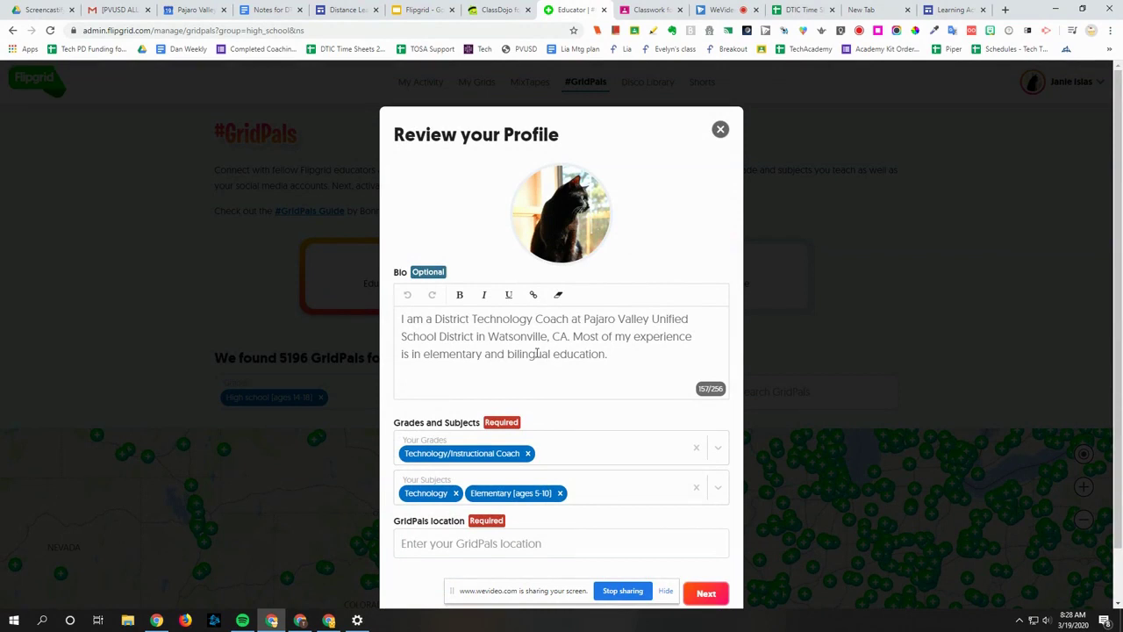
scroll(537, 353, "down", 1)
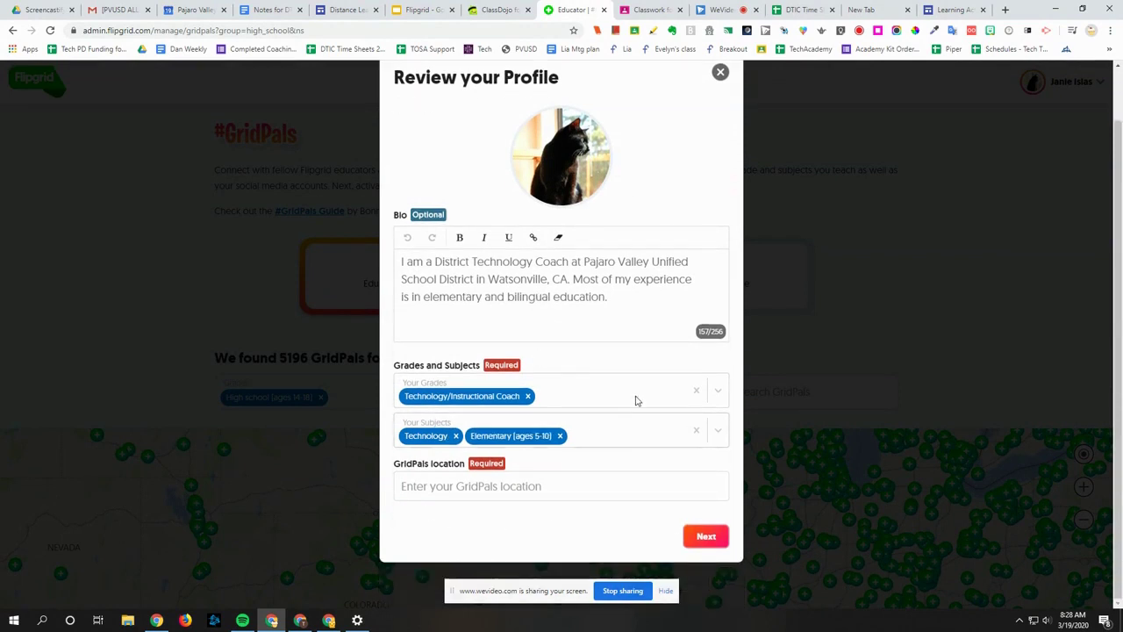
left_click(720, 73)
Review the account profile's information, bio, email invites and social connections, and return to the #GridPals page
left_click(1053, 84)
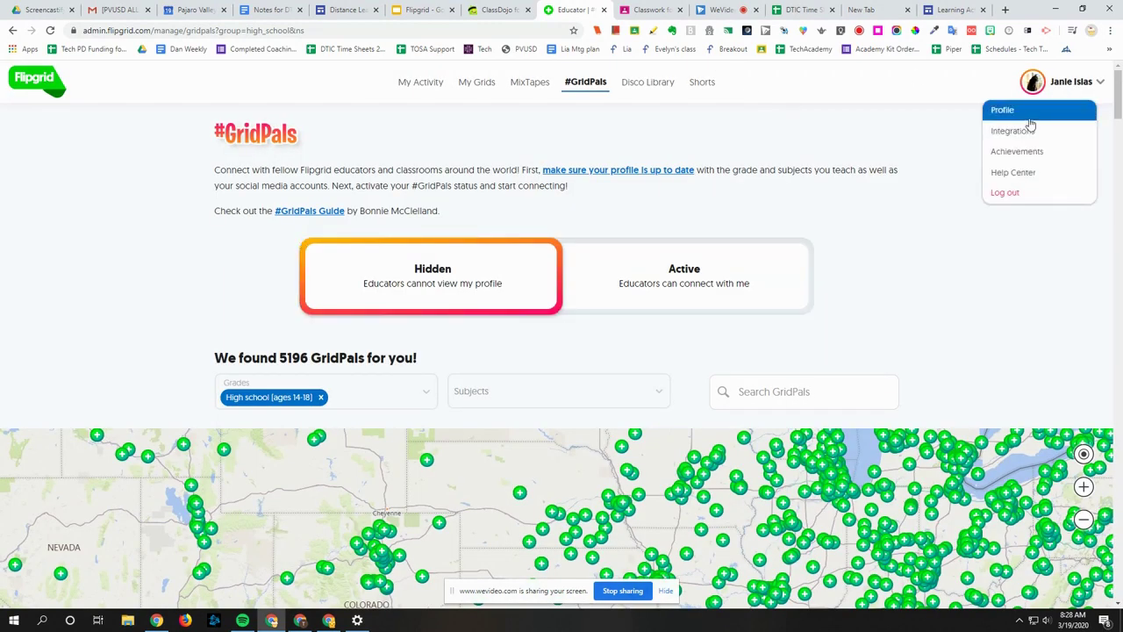
left_click(1018, 112)
scroll(679, 321, "down", 5)
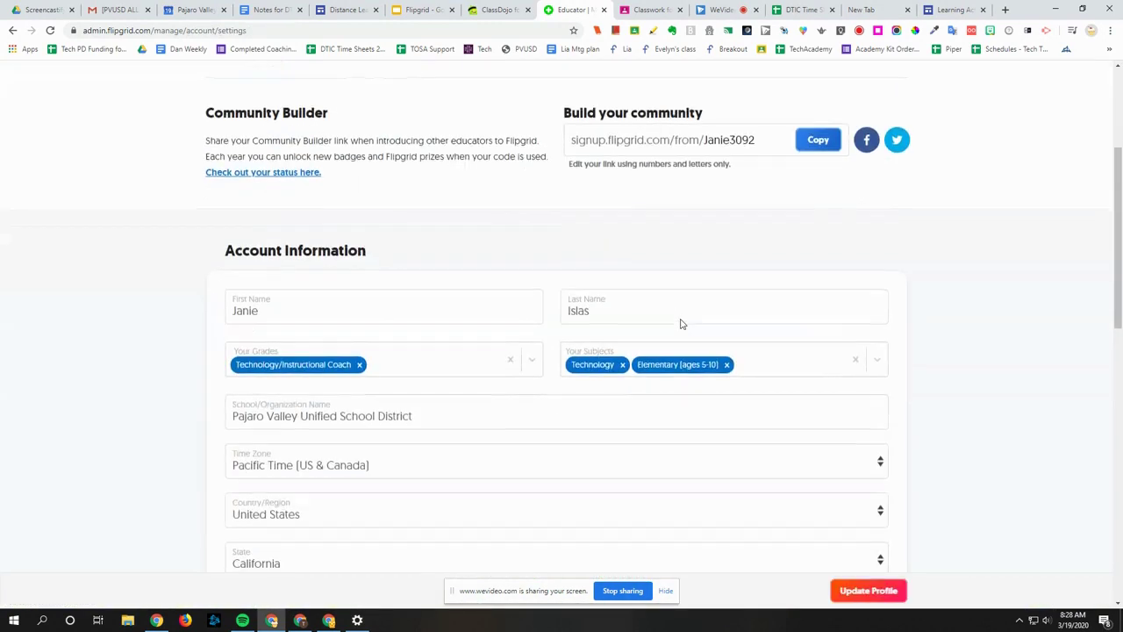
scroll(679, 322, "down", 5)
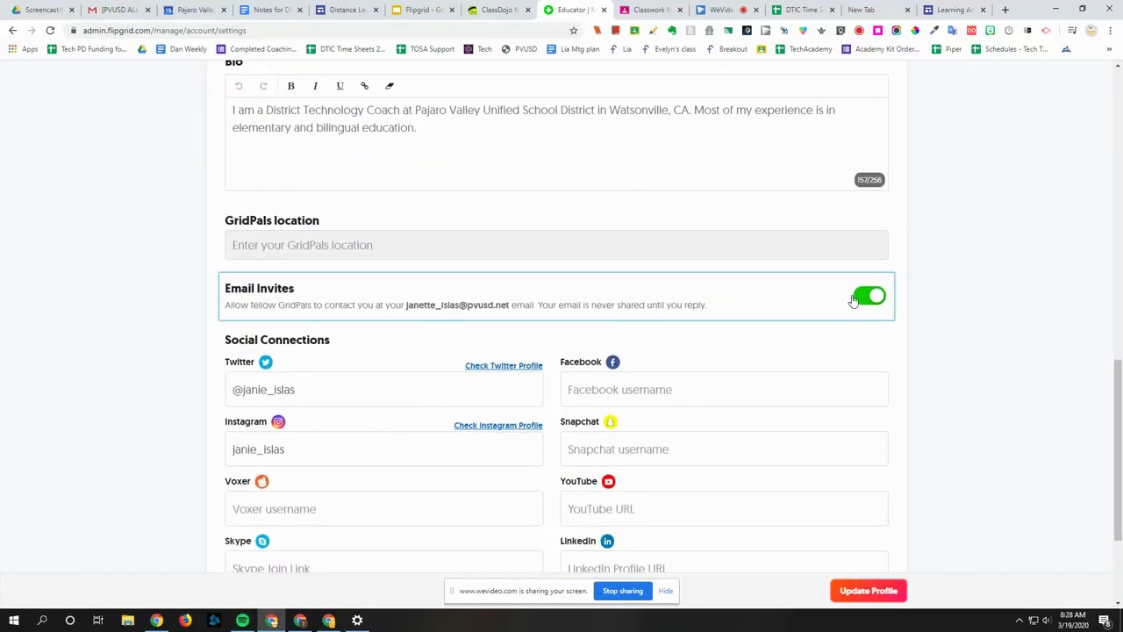
scroll(855, 298, "up", 10)
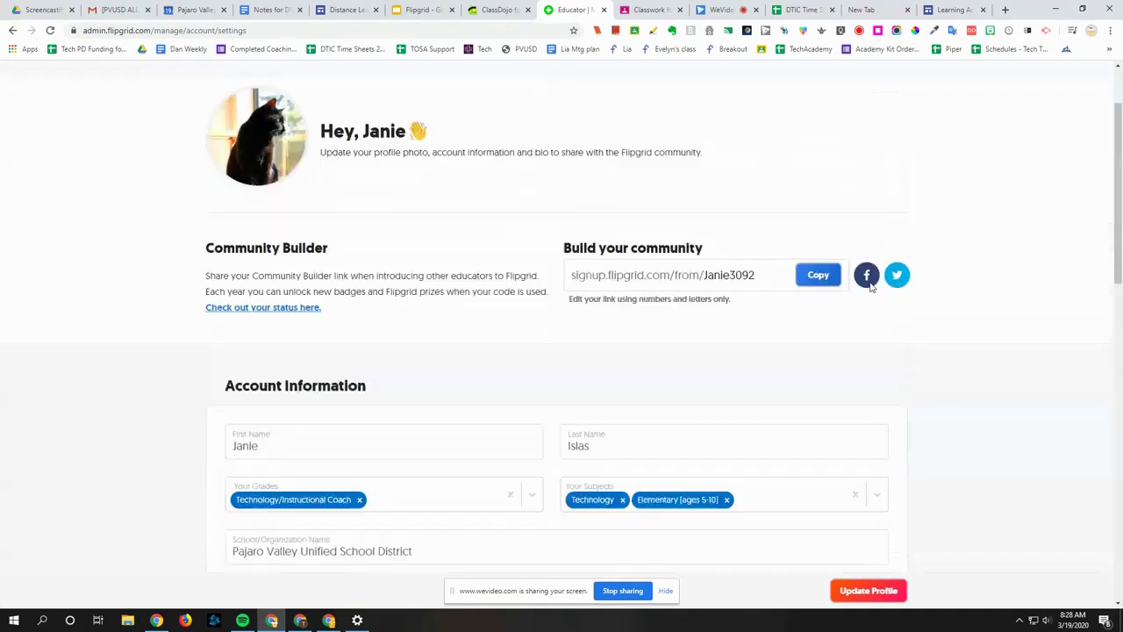
left_click(586, 82)
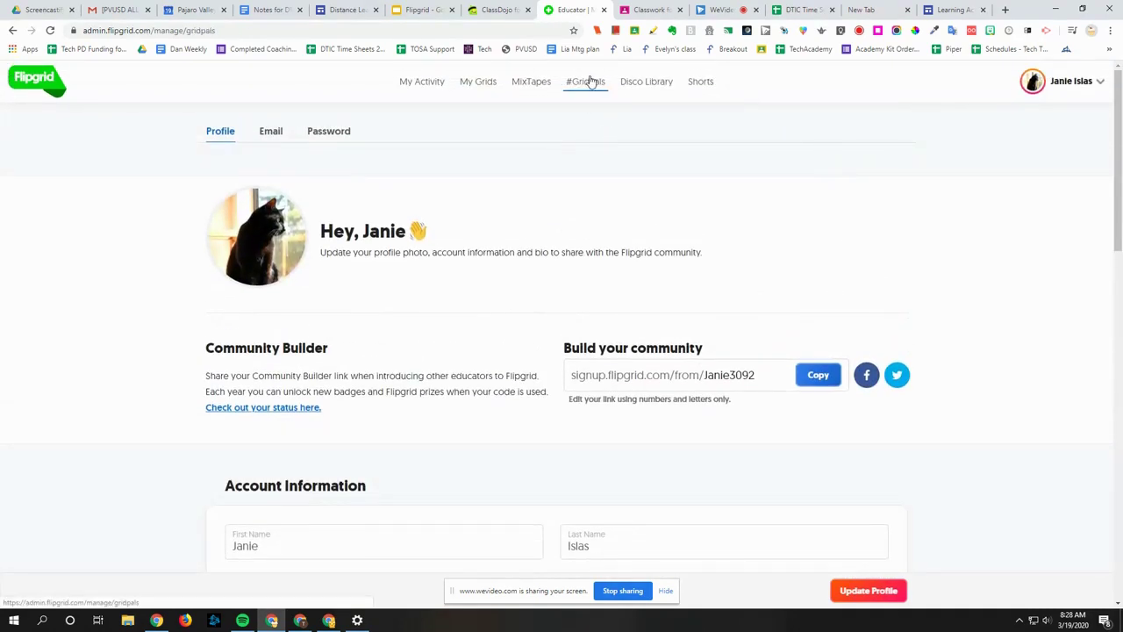